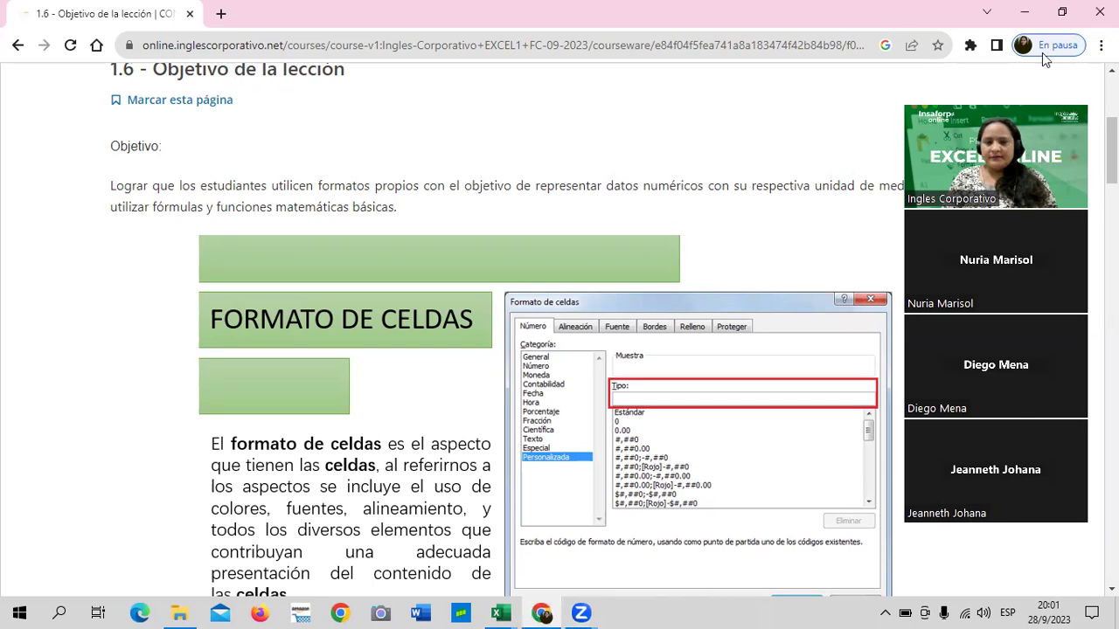
Bring the '1.3 Formatos propios y personalizados en Excel' workbook to the front and select cell J12
drag(1029, 105, 1042, 53)
scroll(532, 278, up, 4)
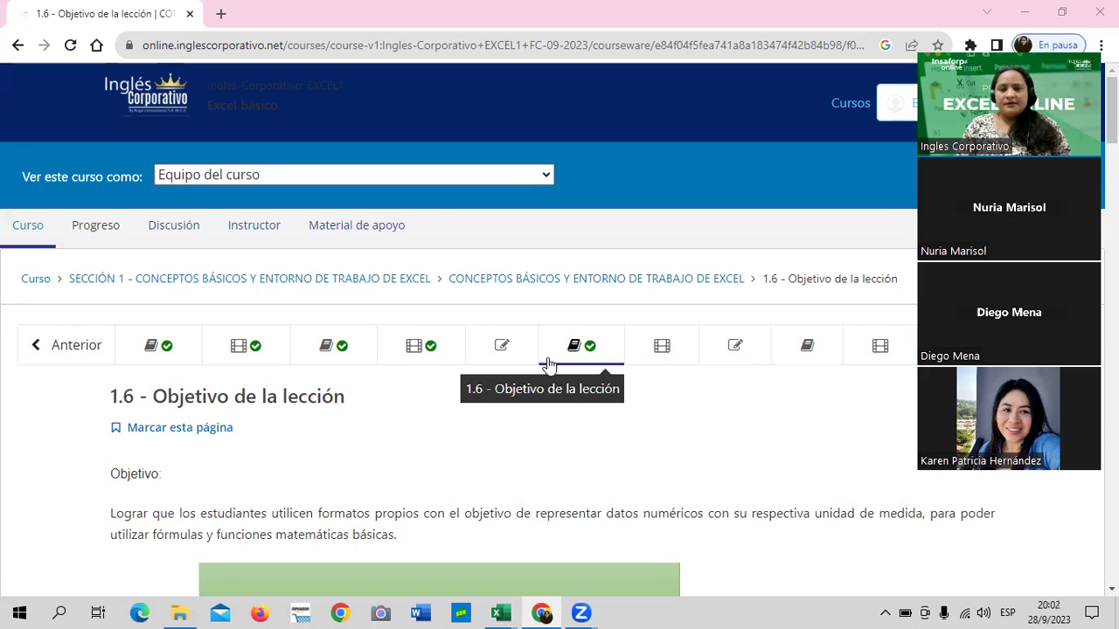
scroll(609, 399, down, 1)
scroll(609, 402, down, 3)
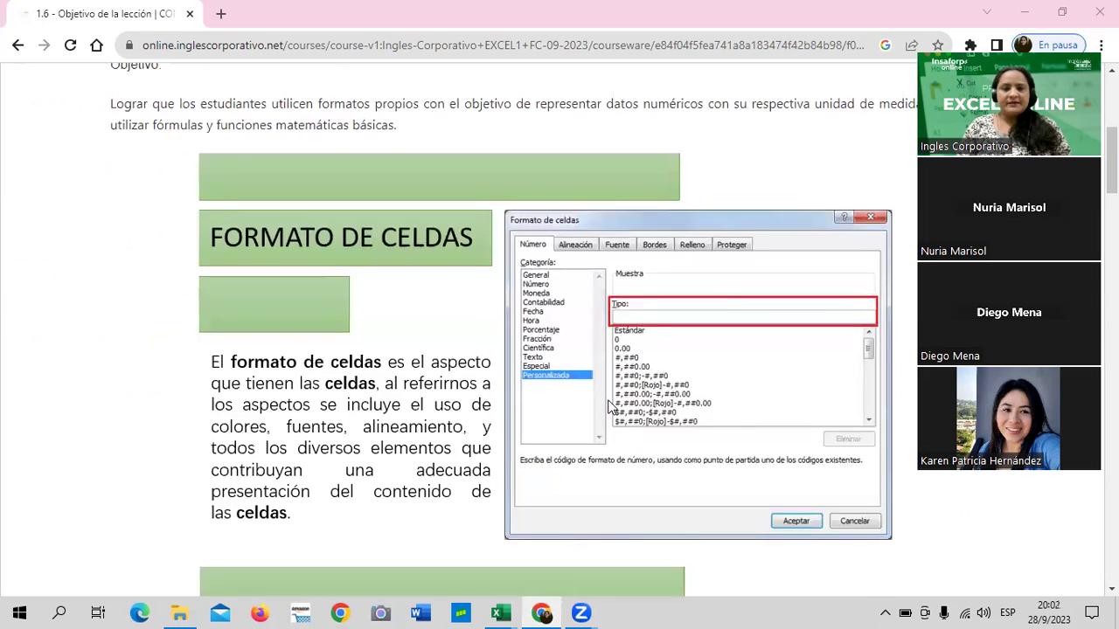
scroll(610, 408, up, 4)
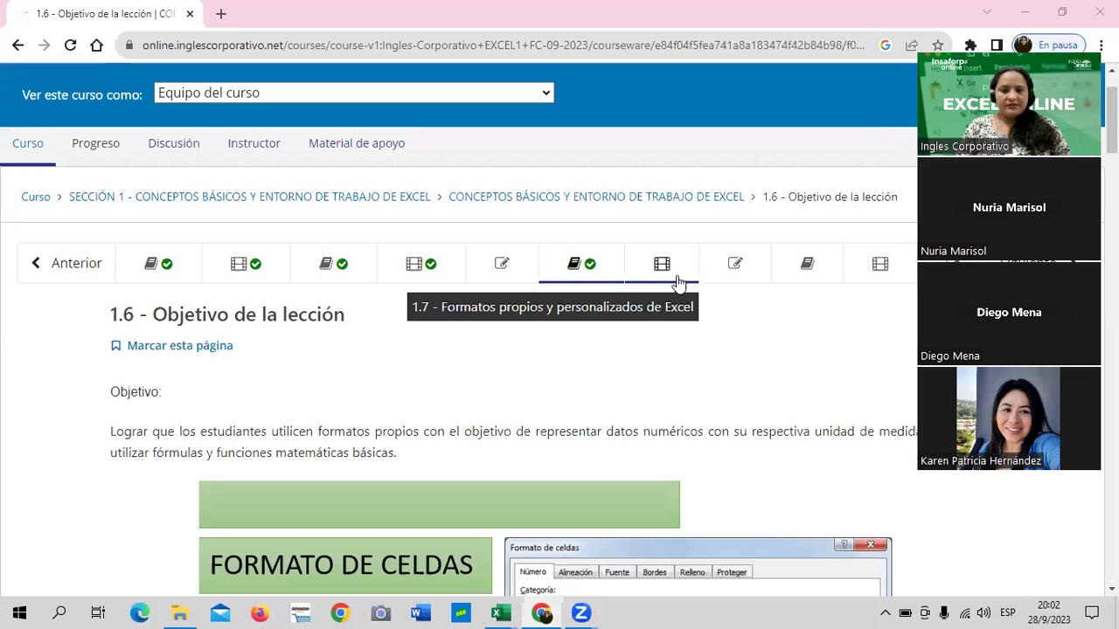
scroll(678, 283, up, 1)
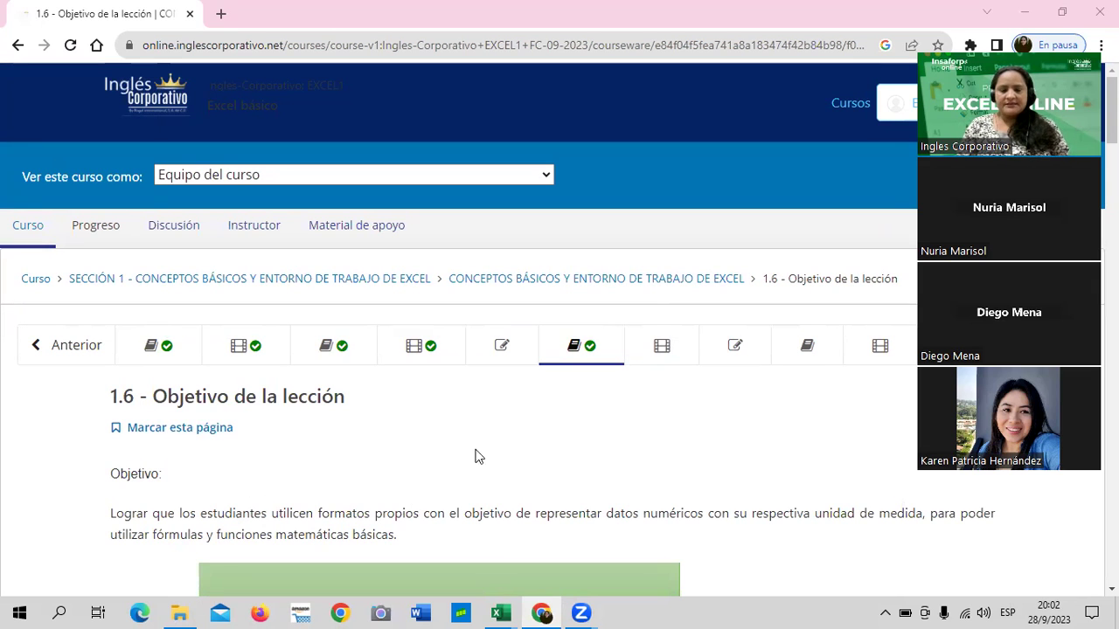
scroll(486, 446, down, 1)
scroll(490, 438, down, 2)
scroll(490, 435, down, 2)
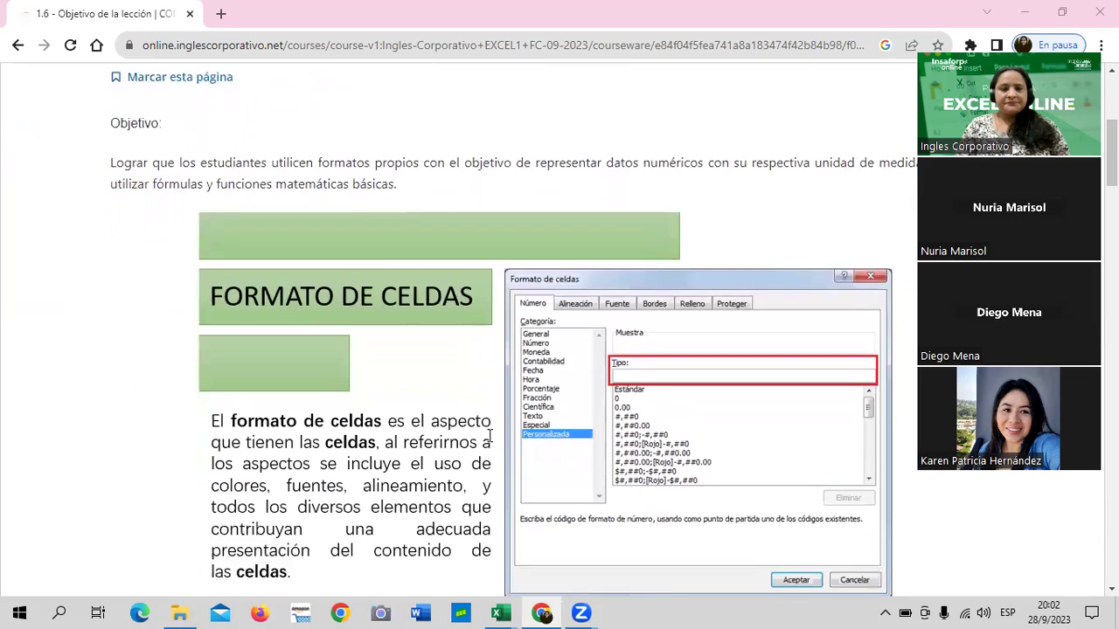
scroll(551, 344, up, 1)
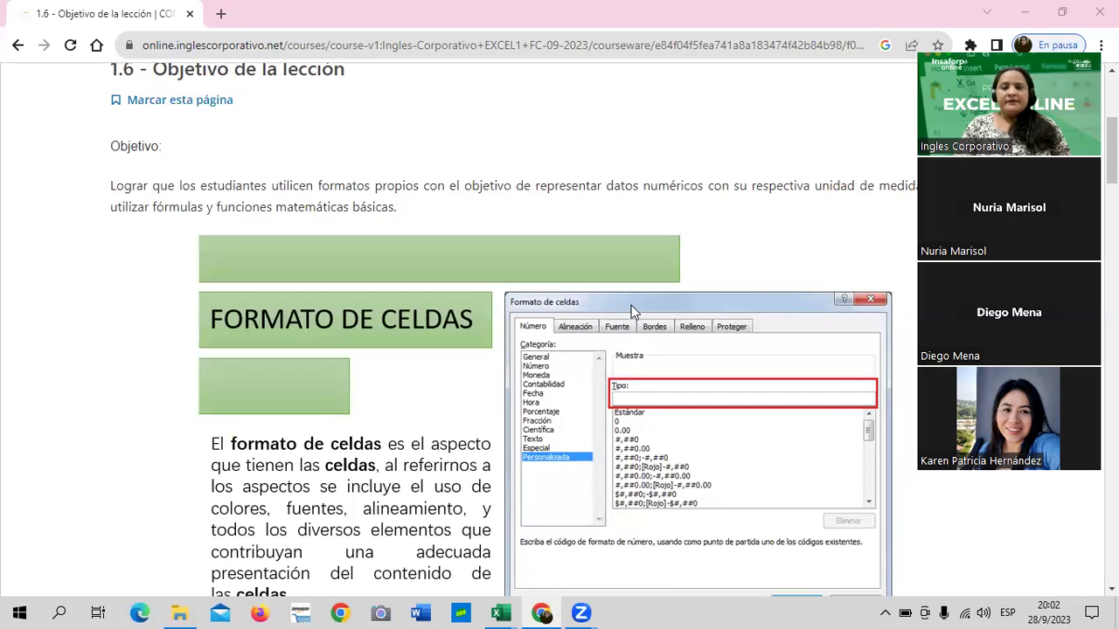
scroll(632, 305, down, 2)
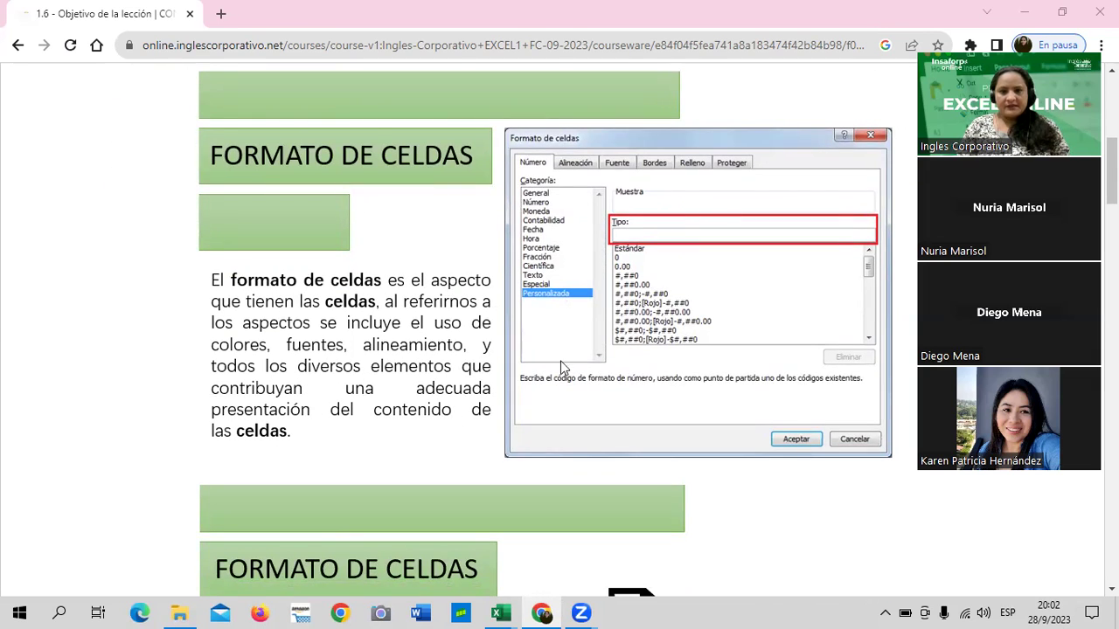
mouse_move(503, 612)
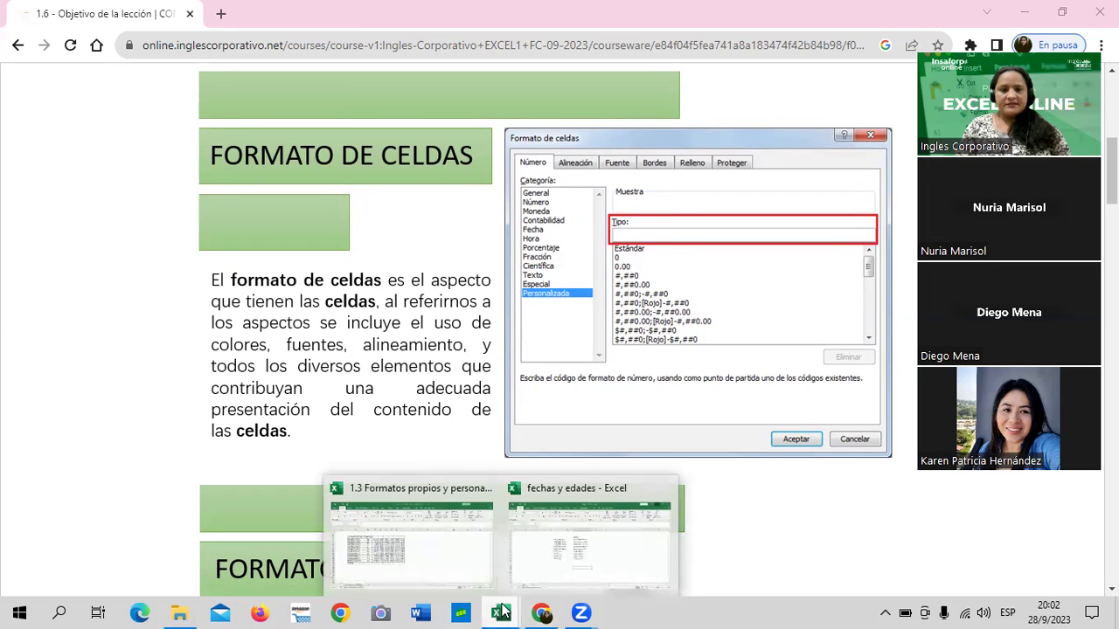
click(455, 536)
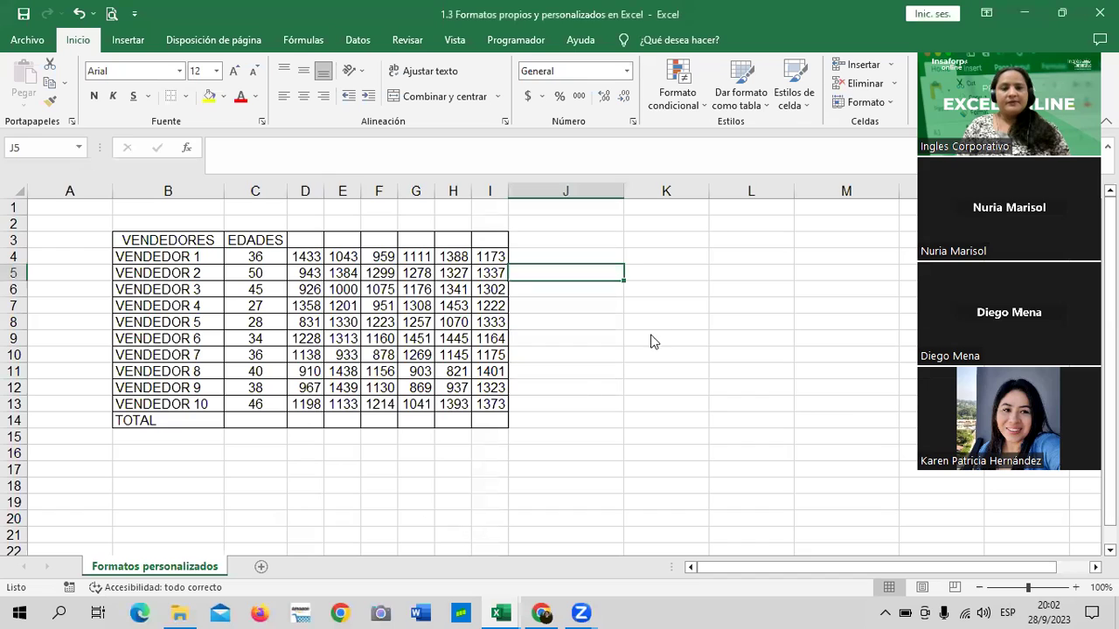
click(591, 387)
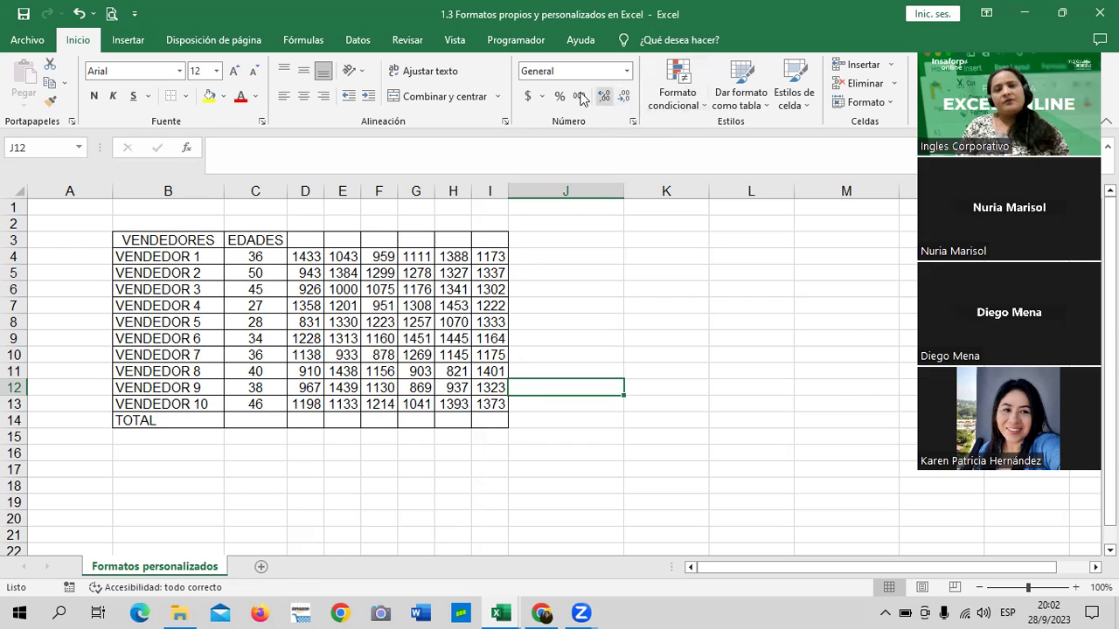
Open Format Cells from the launcher and from More Number Formats, cancelling both times
click(634, 123)
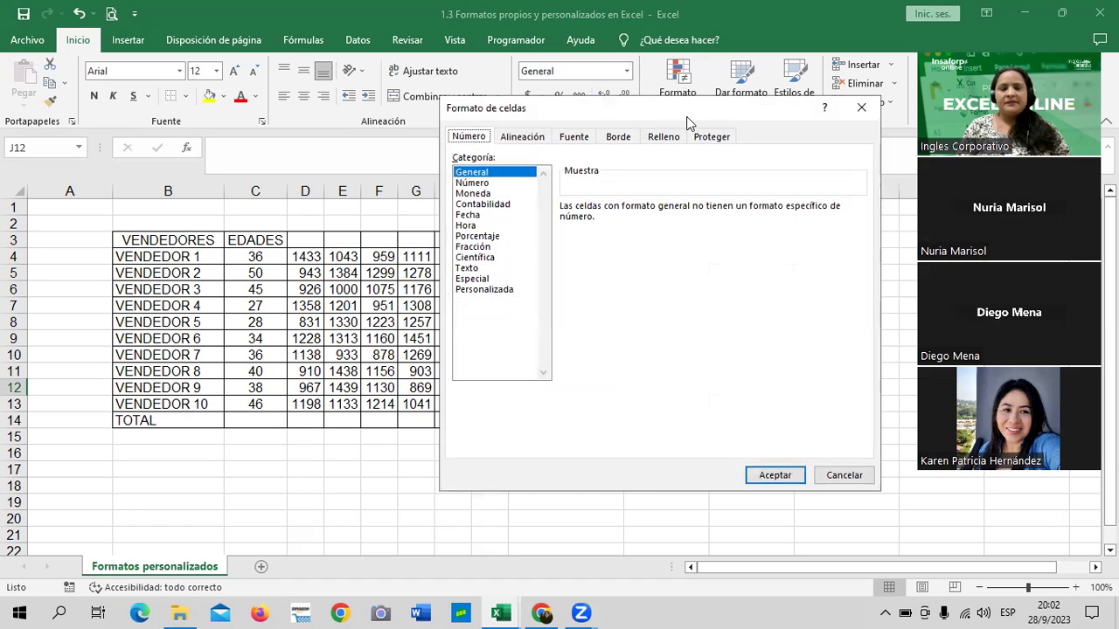
drag(676, 108, 539, 108)
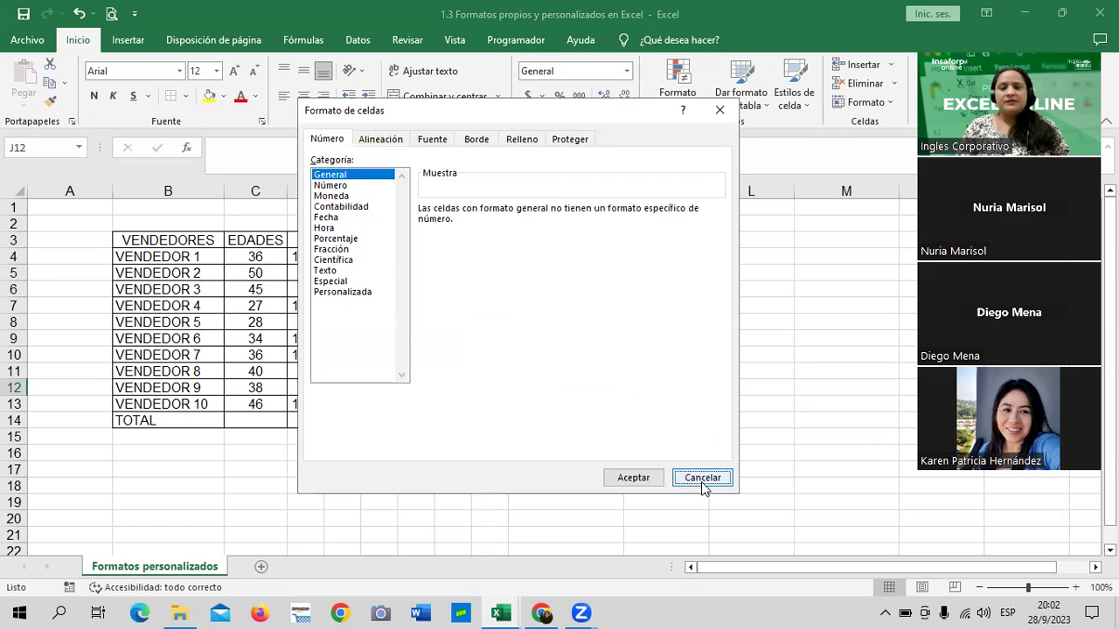
click(704, 480)
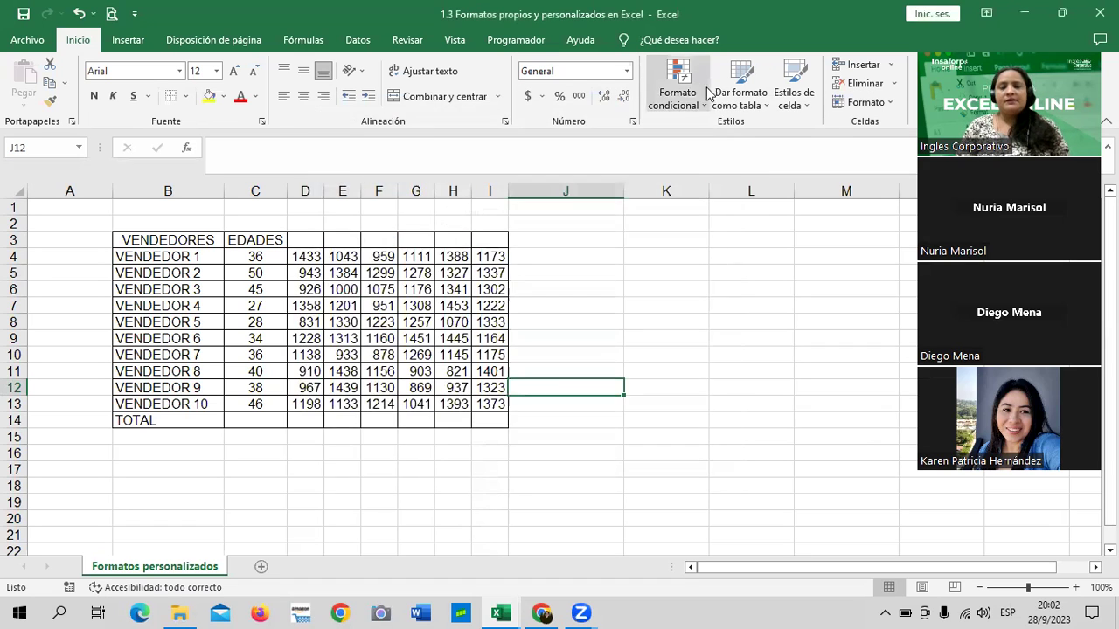
click(627, 71)
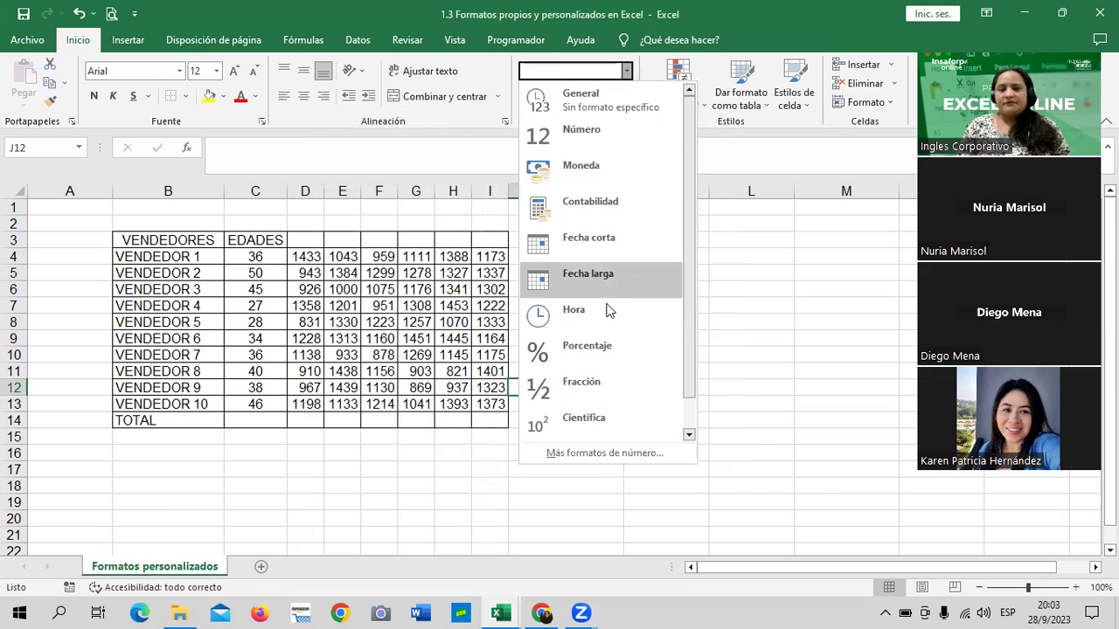
drag(687, 389, 687, 428)
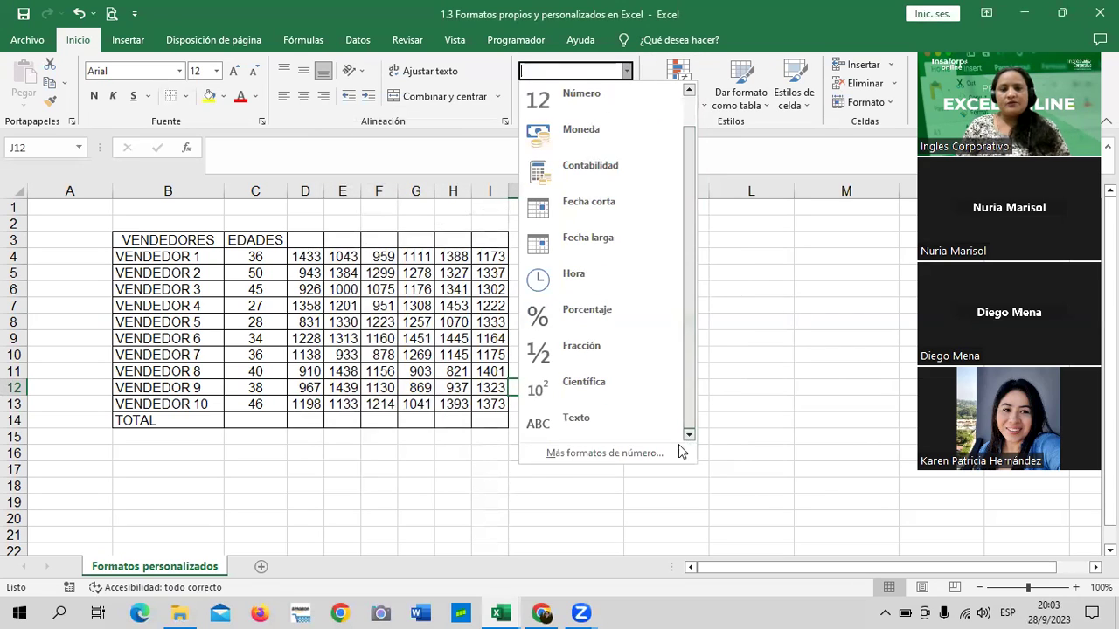
click(622, 452)
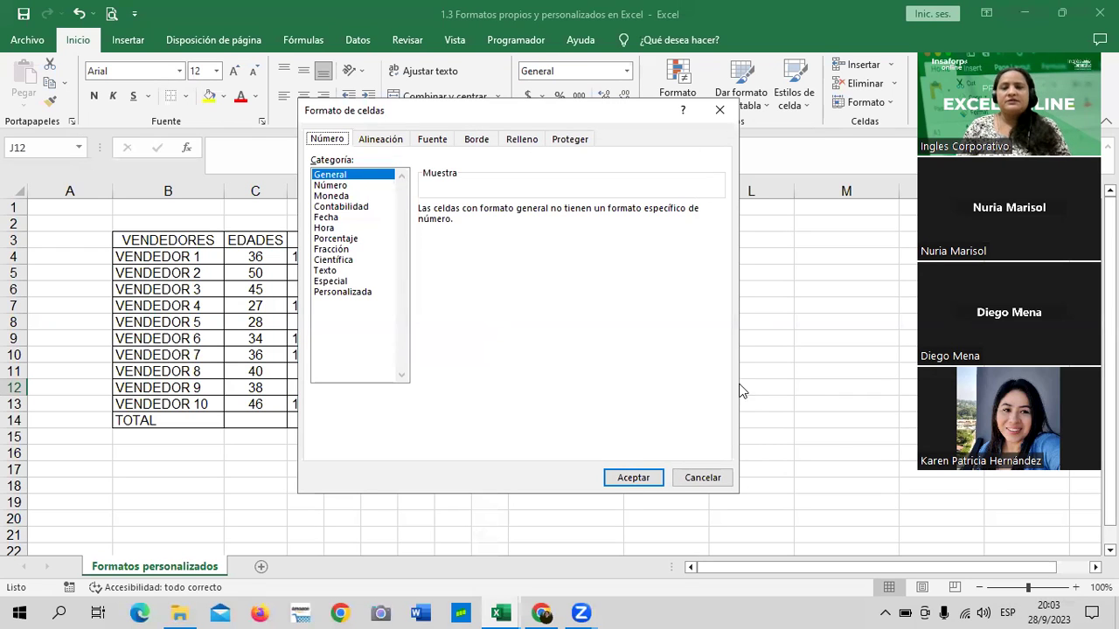
click(716, 480)
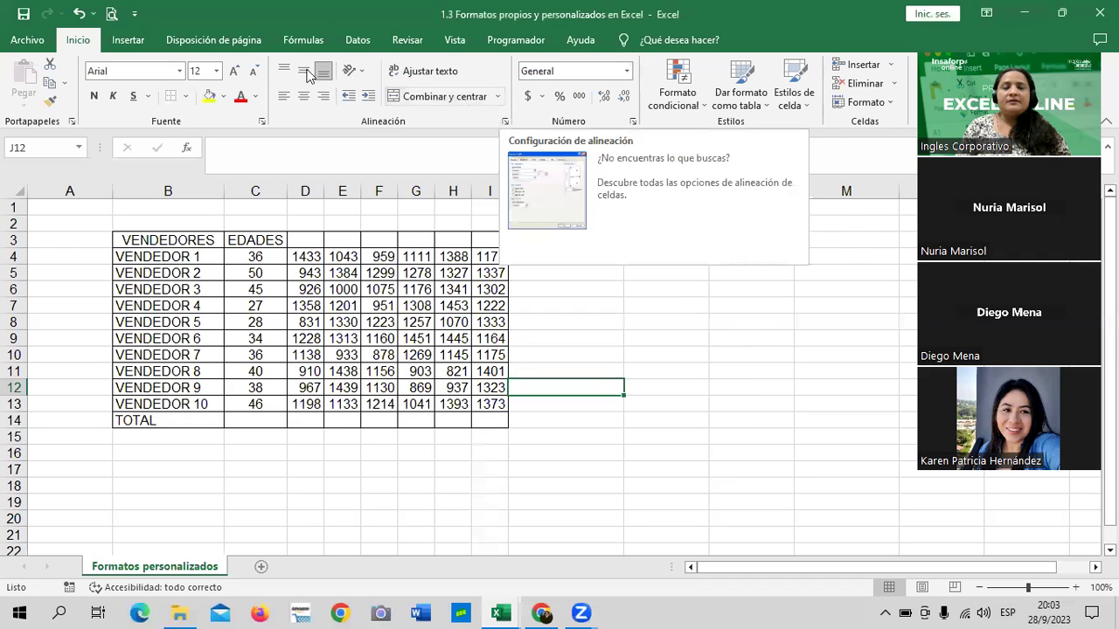
Tour the Número, Alineación, Fuente, Borde, Relleno and Proteger tabs, close, and return to the lesson
click(505, 126)
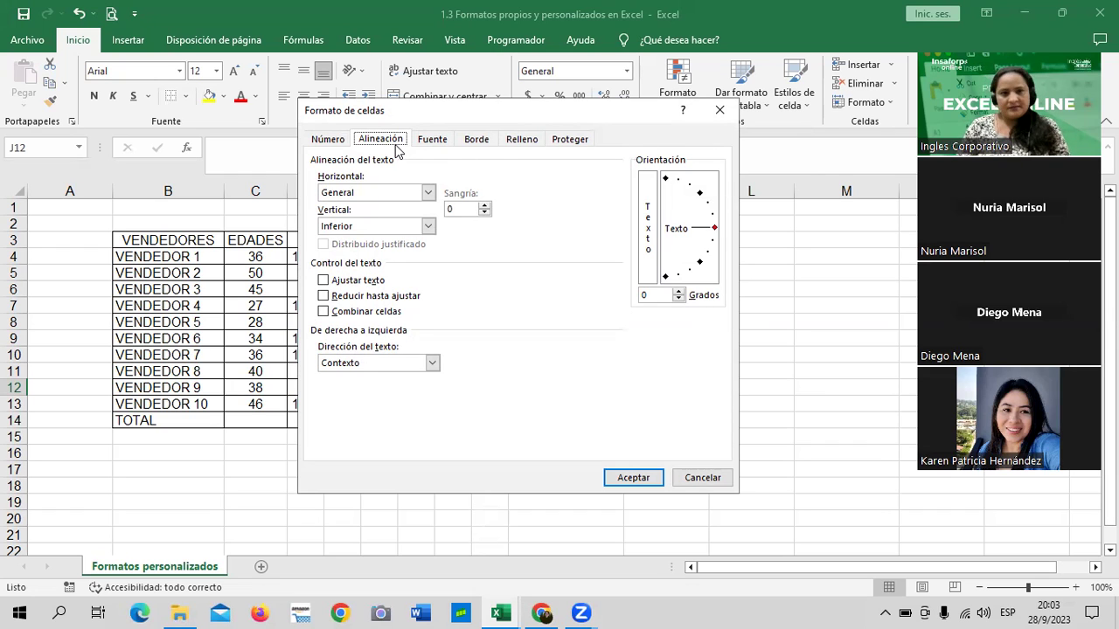
click(335, 141)
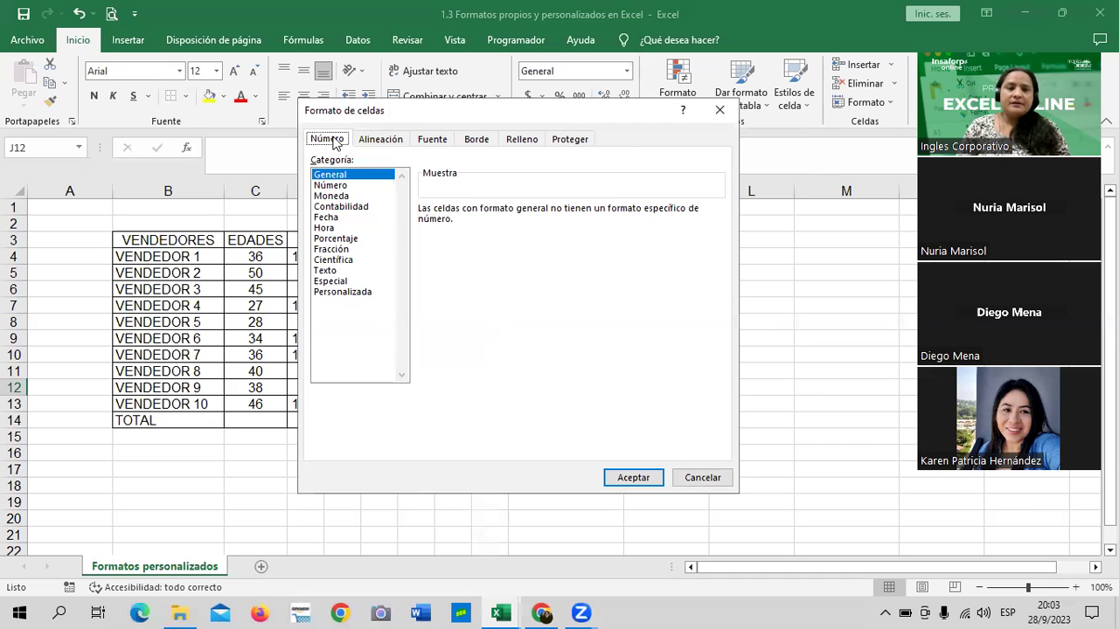
click(389, 144)
click(433, 142)
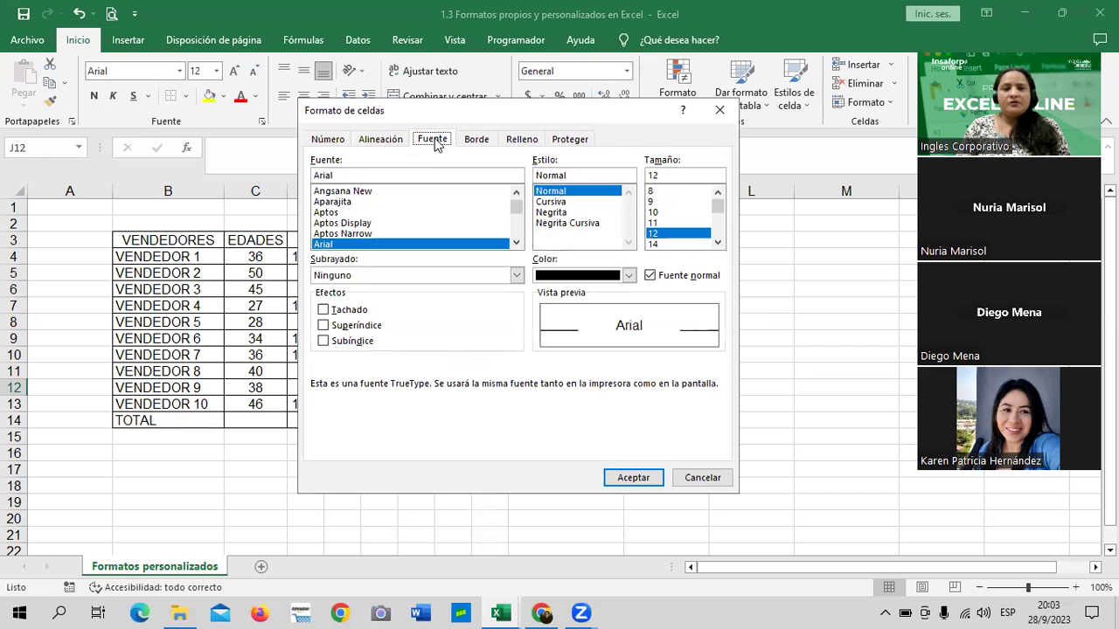
click(476, 142)
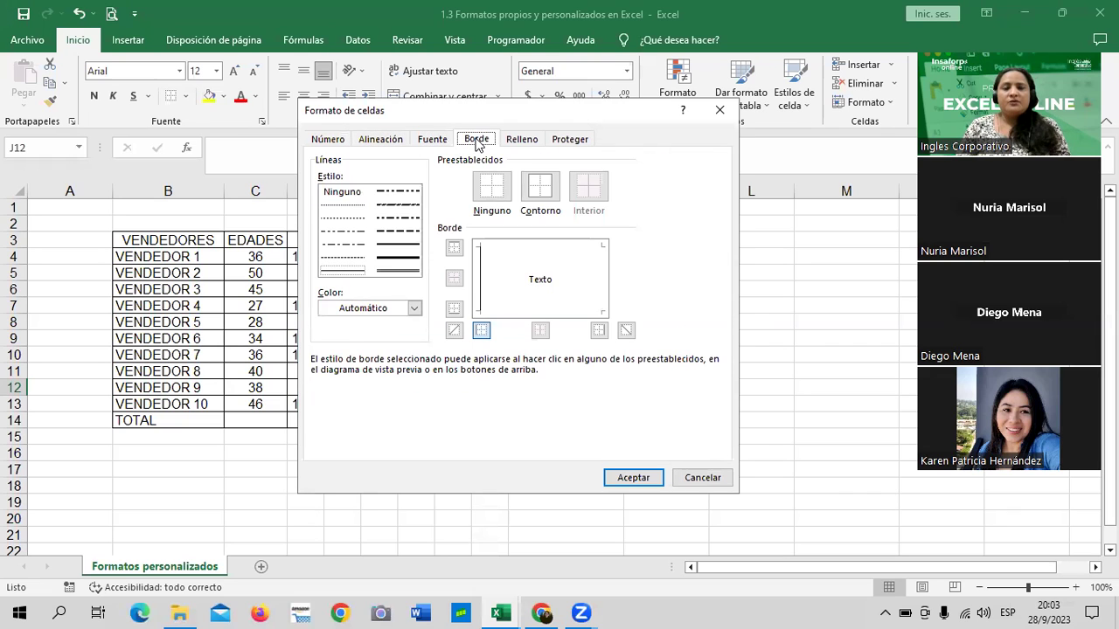
click(521, 143)
click(582, 143)
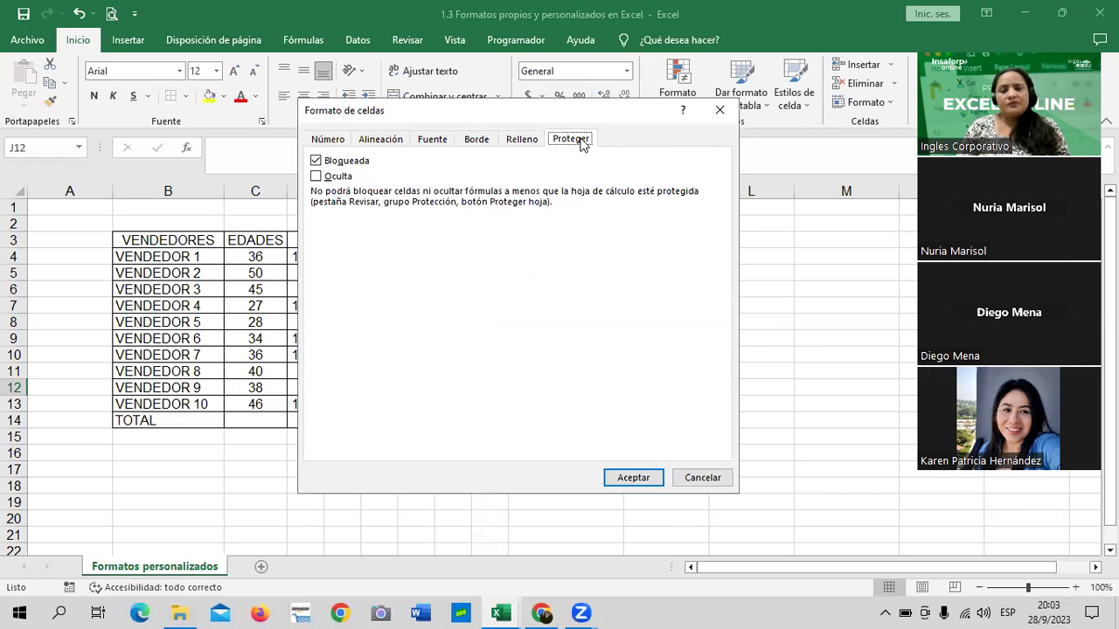
click(714, 113)
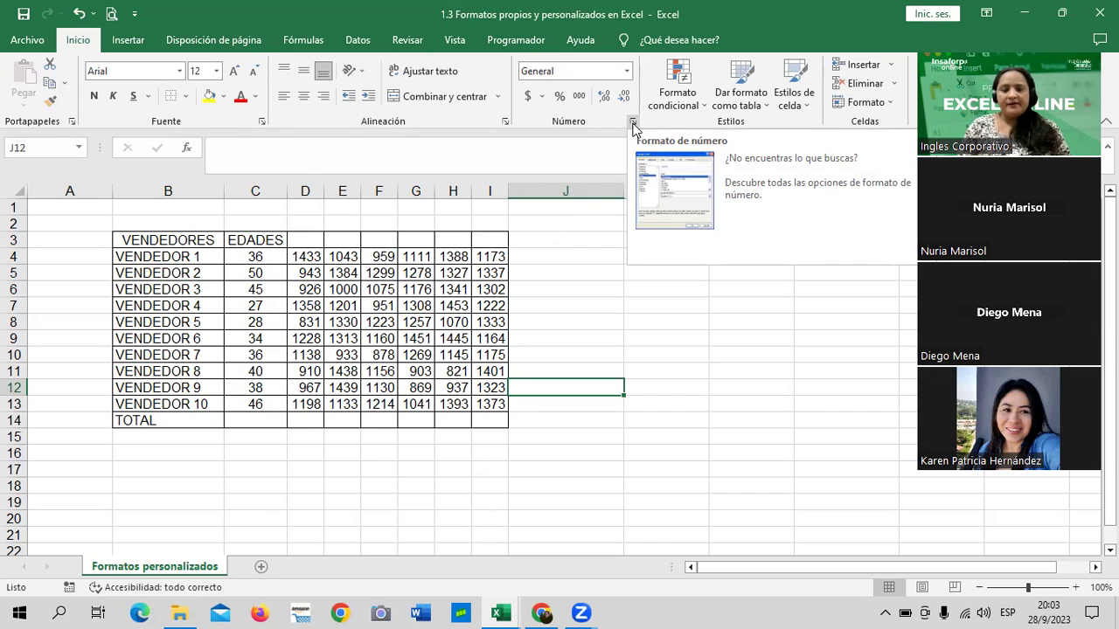
click(542, 613)
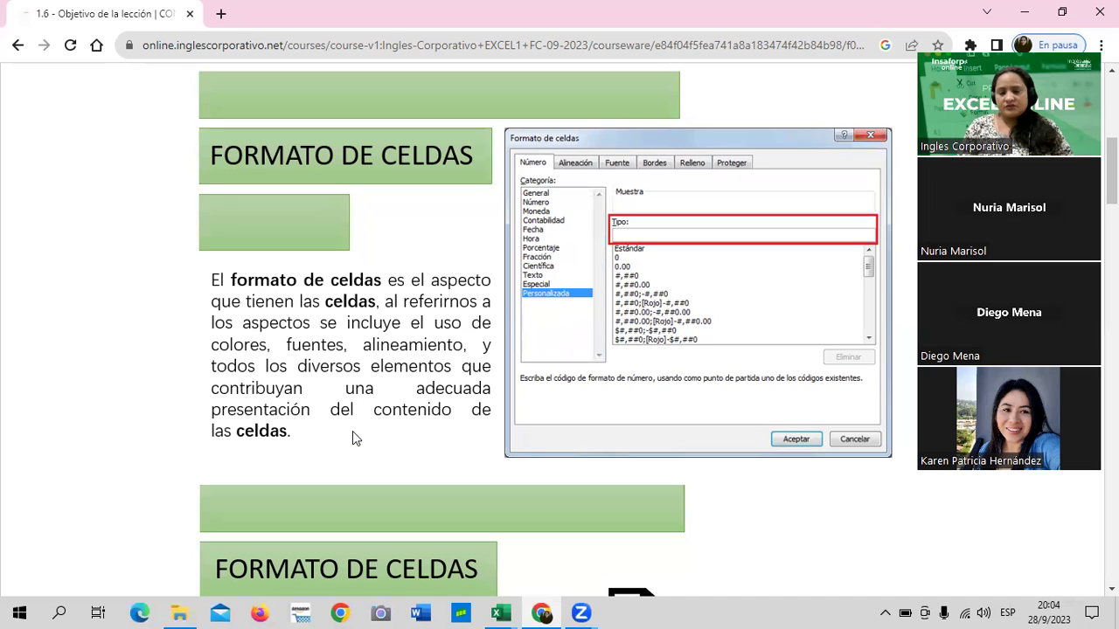
Scroll the lesson down past the Formato de celdas list to the Formato de número categories
scroll(367, 421, down, 2)
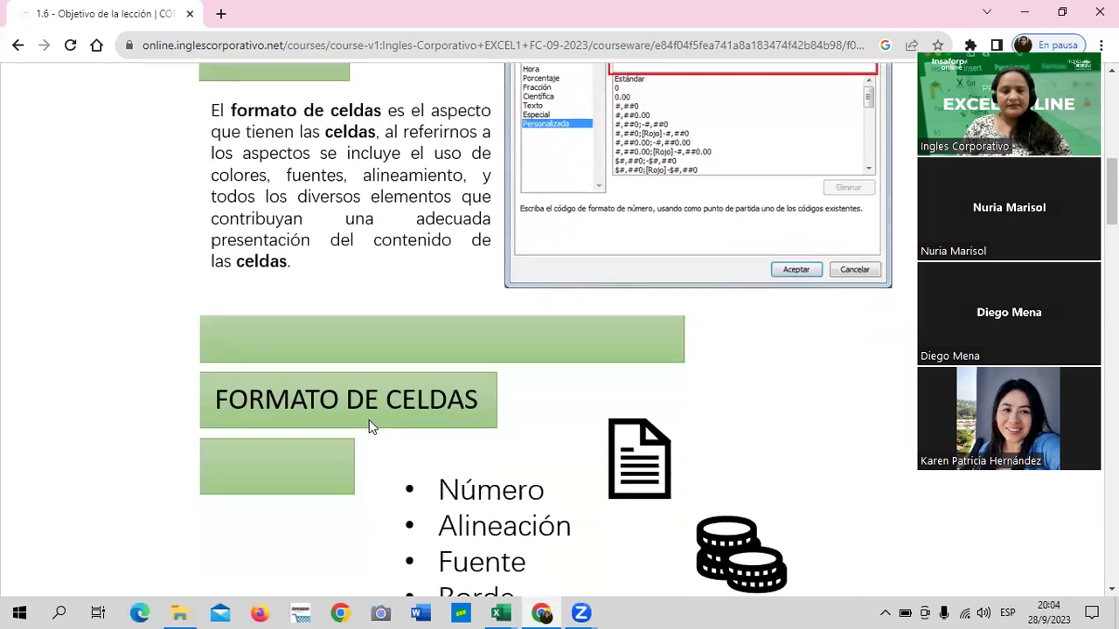
scroll(369, 420, down, 1)
scroll(369, 420, down, 1)
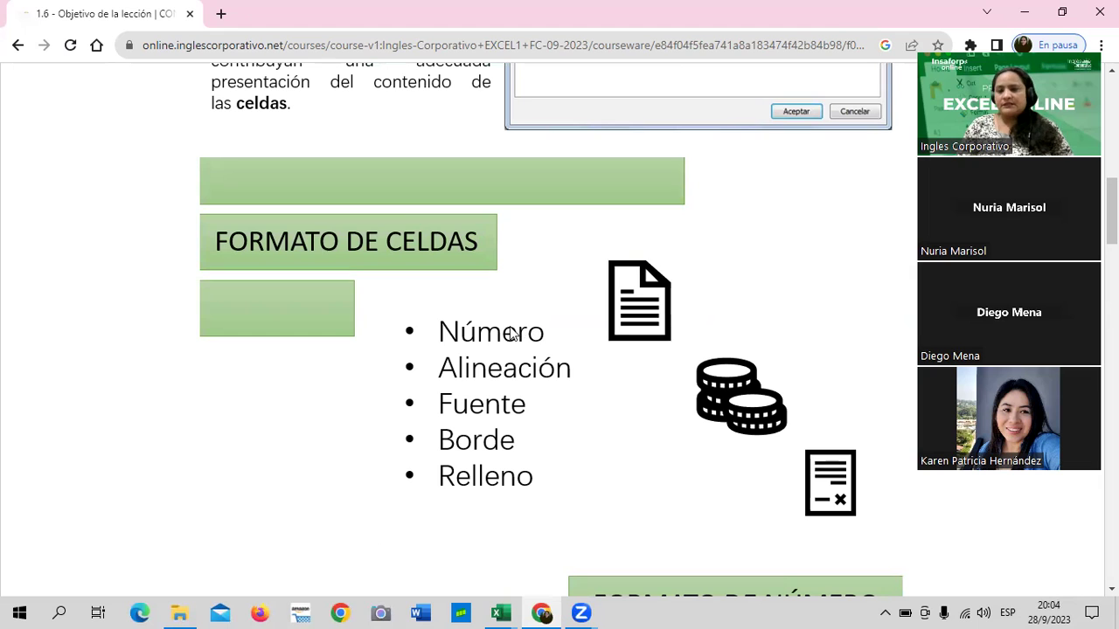
scroll(550, 340, up, 2)
scroll(592, 203, up, 1)
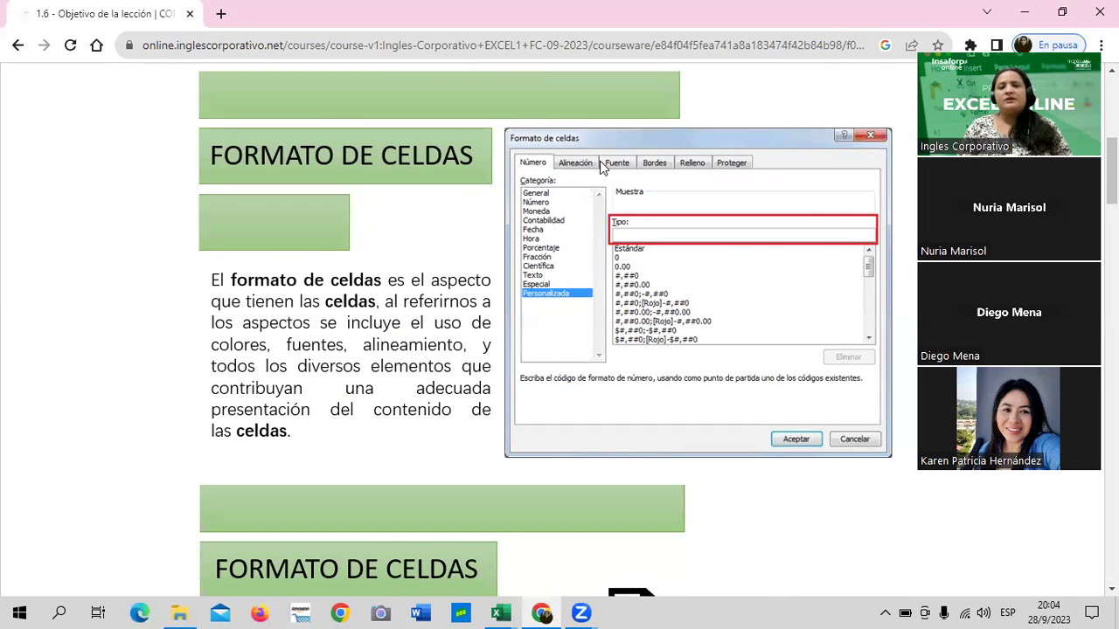
scroll(585, 388, down, 2)
scroll(560, 430, down, 3)
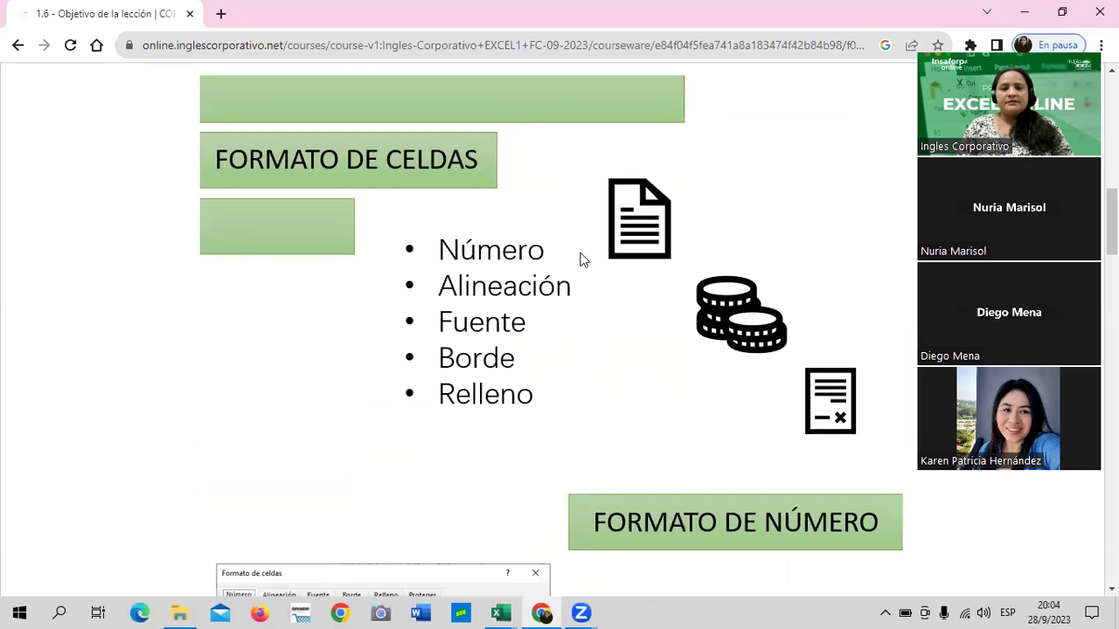
scroll(520, 413, up, 4)
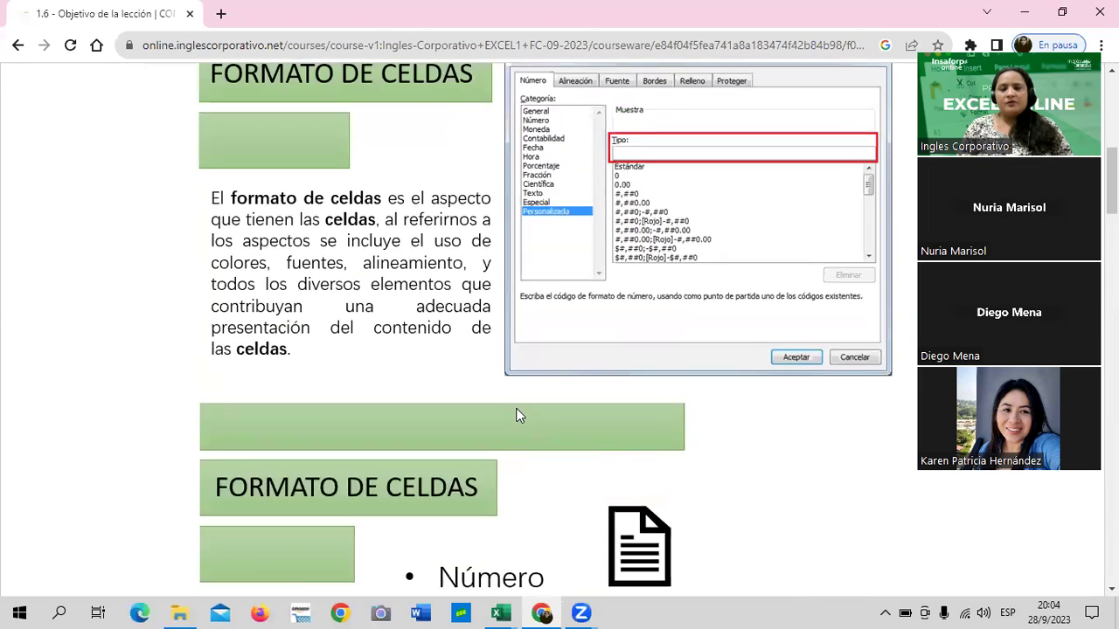
scroll(700, 437, up, 4)
scroll(699, 437, down, 2)
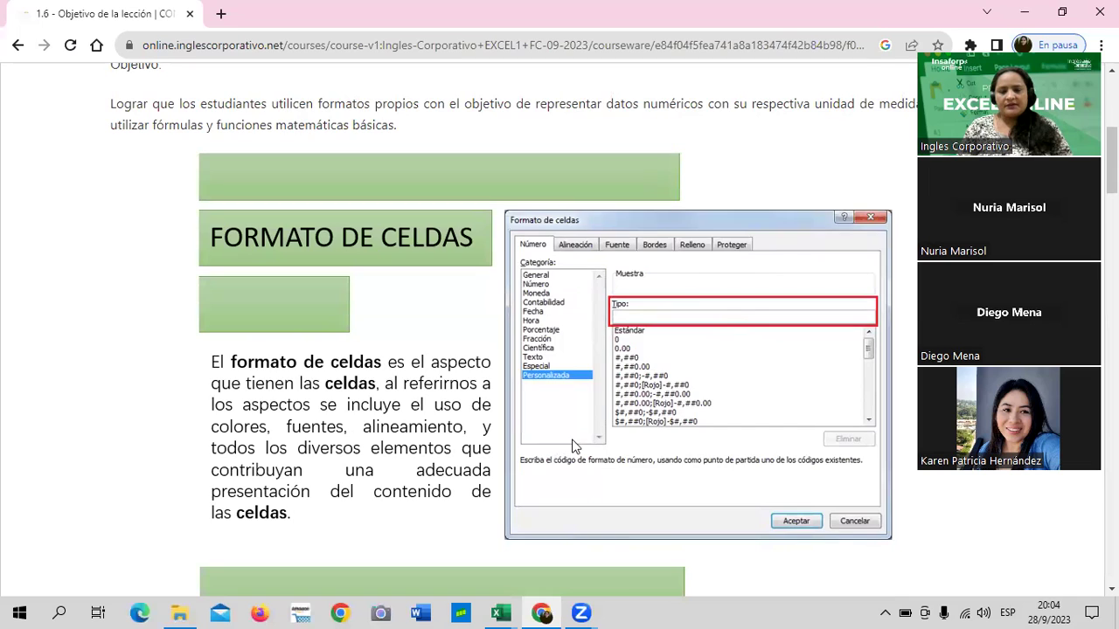
scroll(573, 459, down, 5)
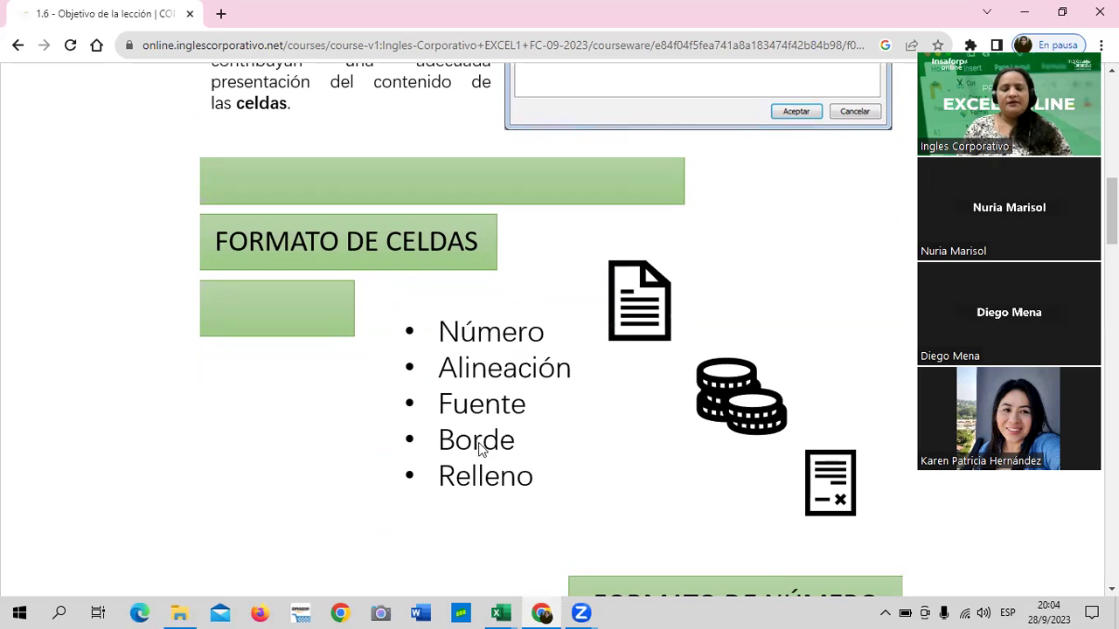
scroll(561, 479, down, 2)
scroll(561, 474, down, 2)
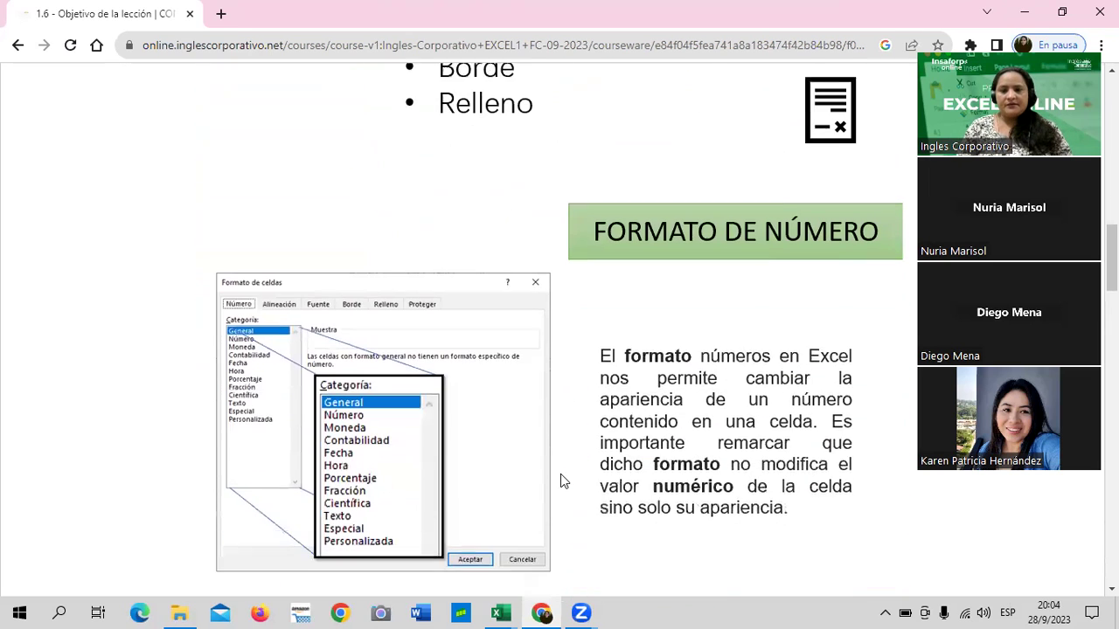
scroll(560, 474, down, 1)
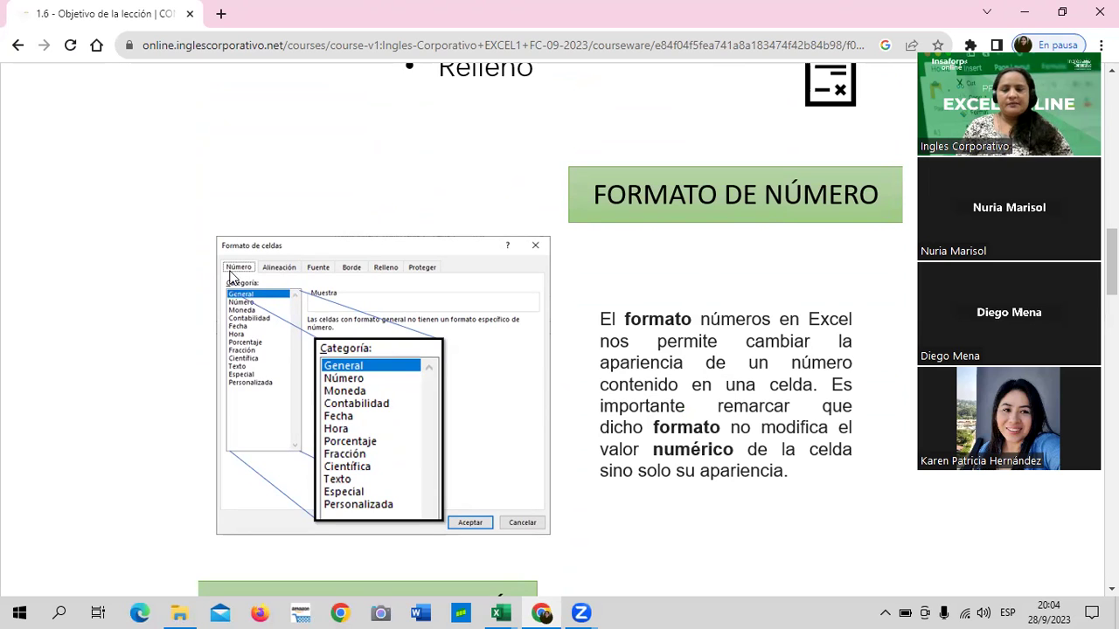
scroll(376, 389, down, 1)
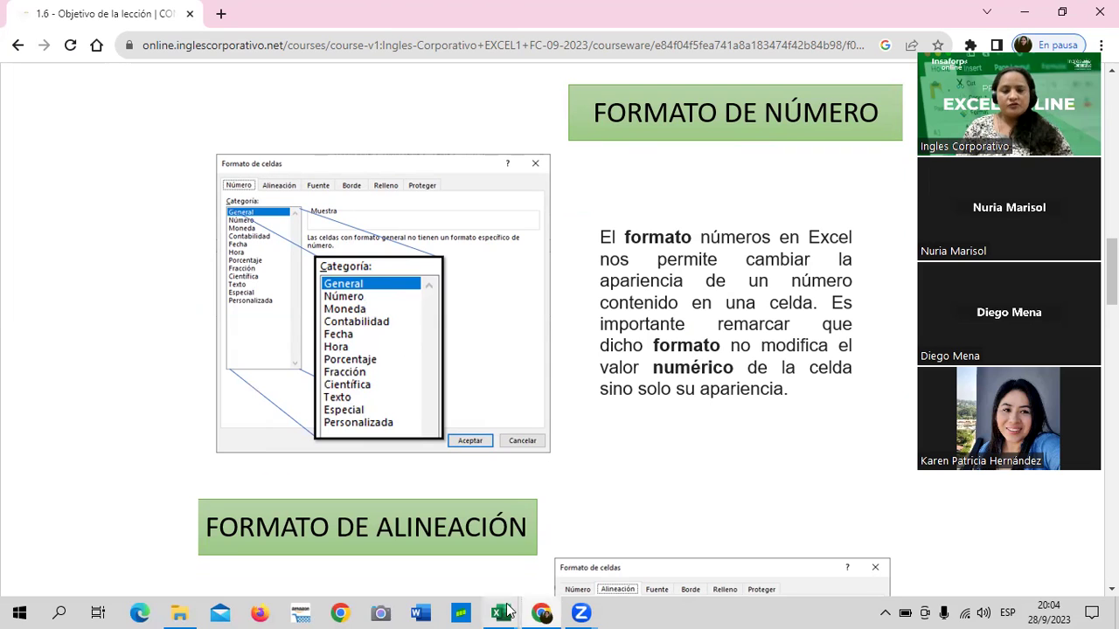
mouse_move(500, 613)
click(415, 569)
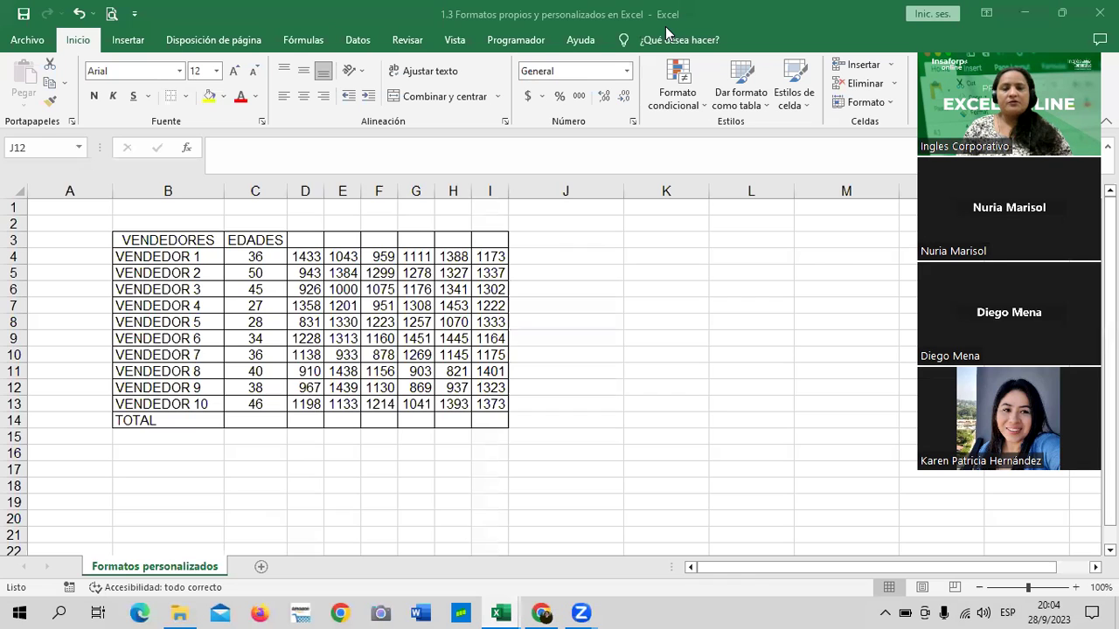
click(627, 72)
drag(687, 141, 684, 222)
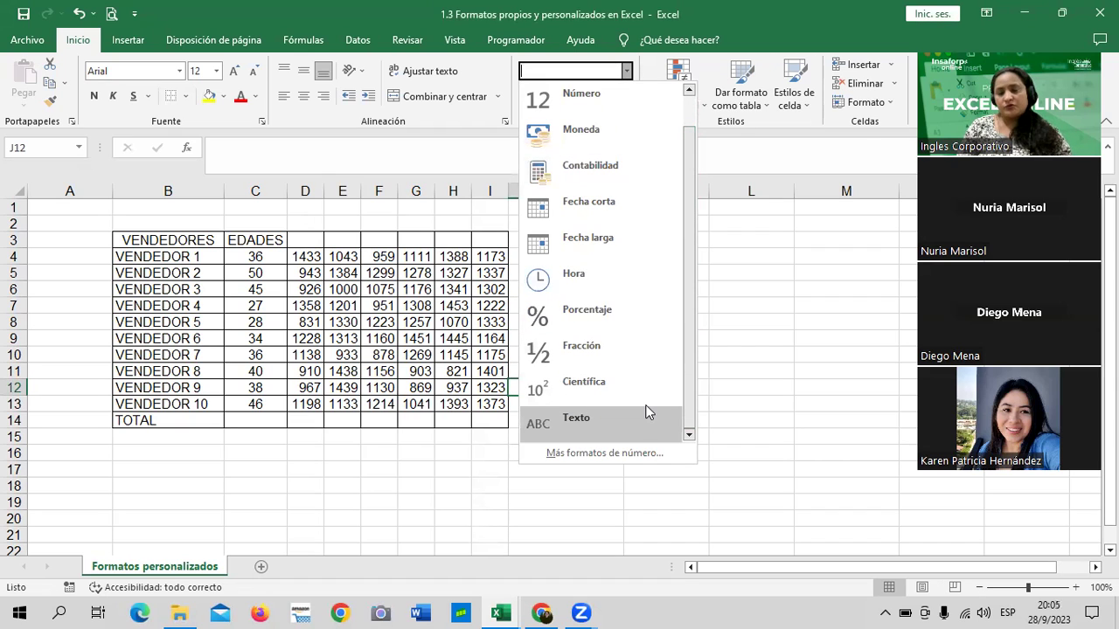
click(820, 277)
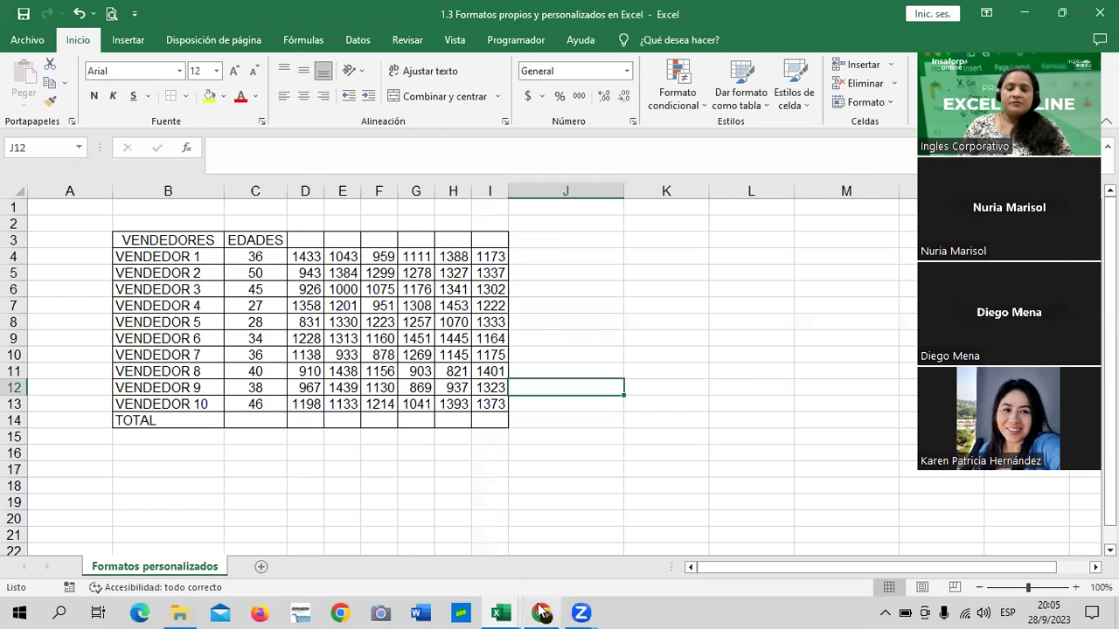
click(542, 612)
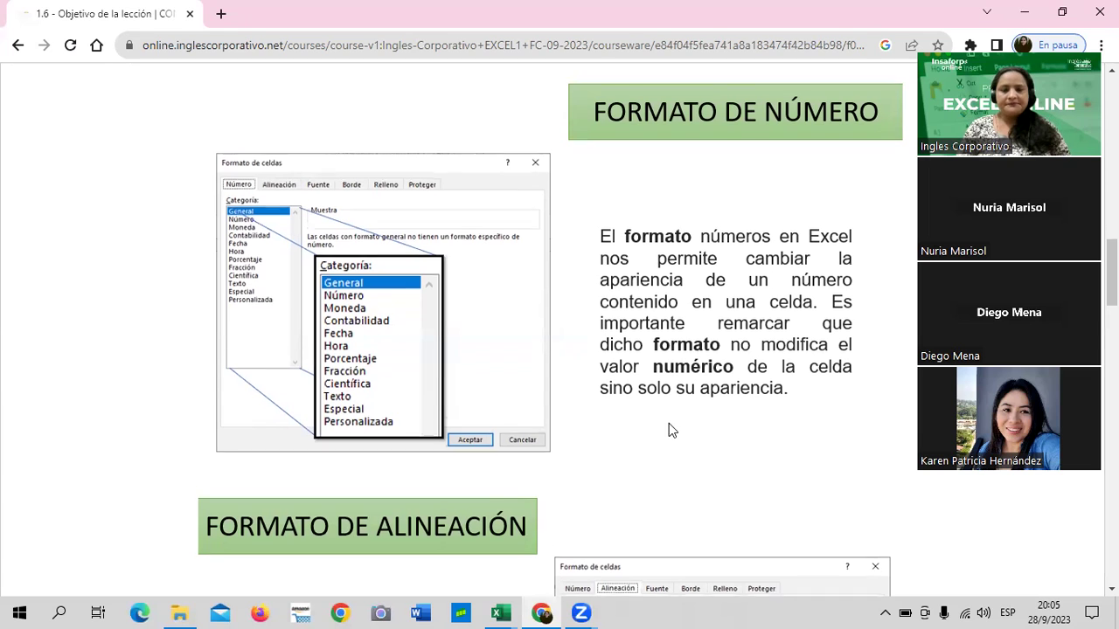
Scroll the lesson down to the start of the Formato de alineación section
scroll(669, 424, down, 4)
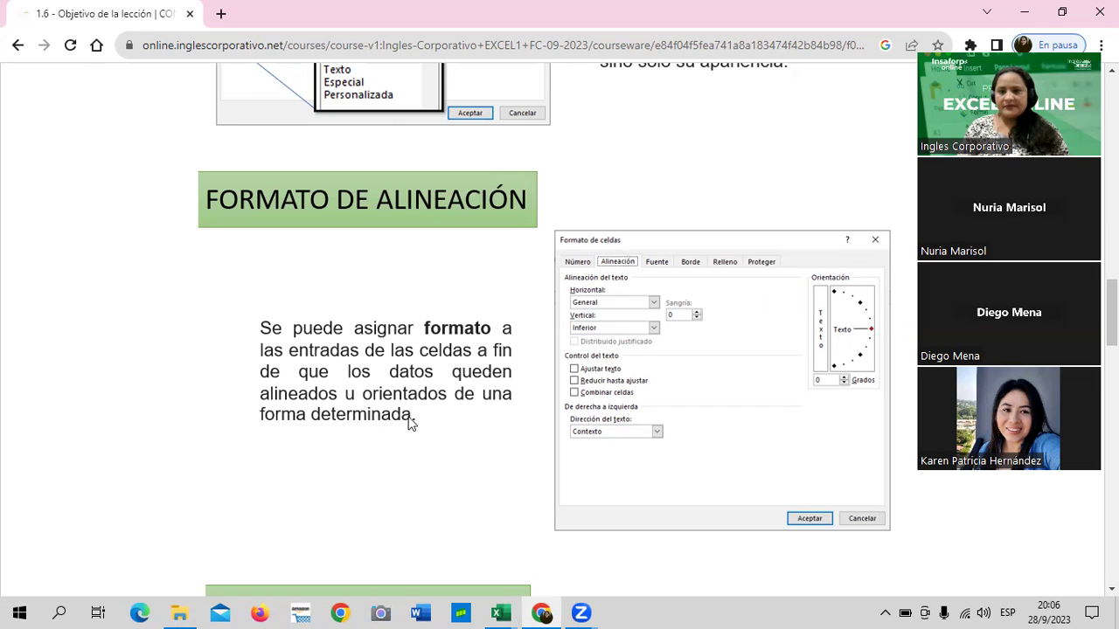
Scroll through Formato de borde and Bordes to Formato de relleno and Formato personalizado
scroll(393, 487, down, 4)
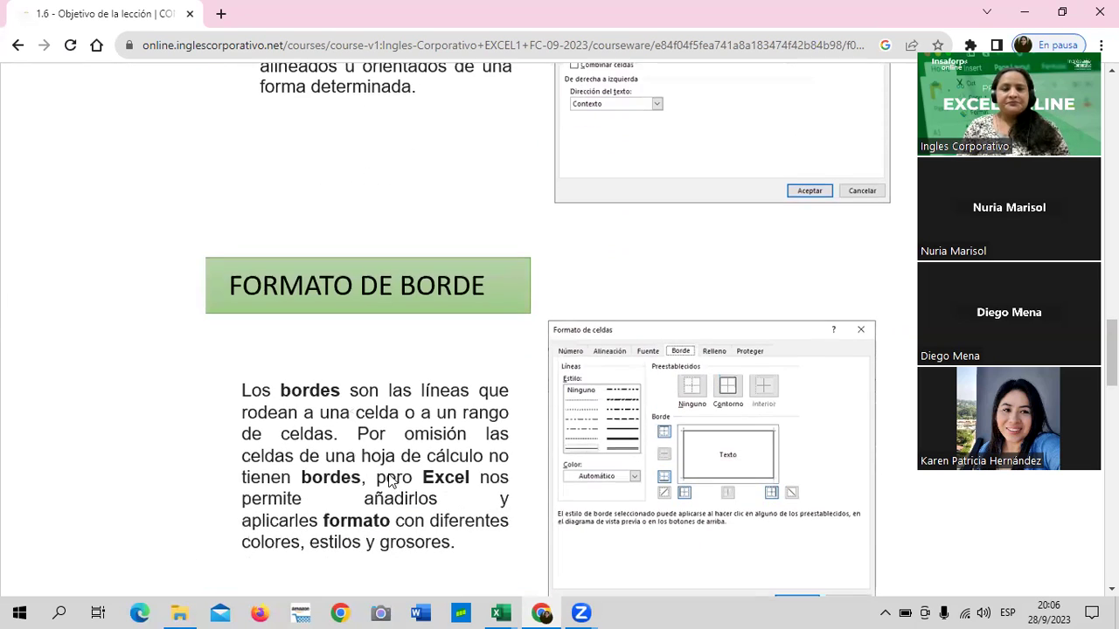
scroll(394, 489, down, 1)
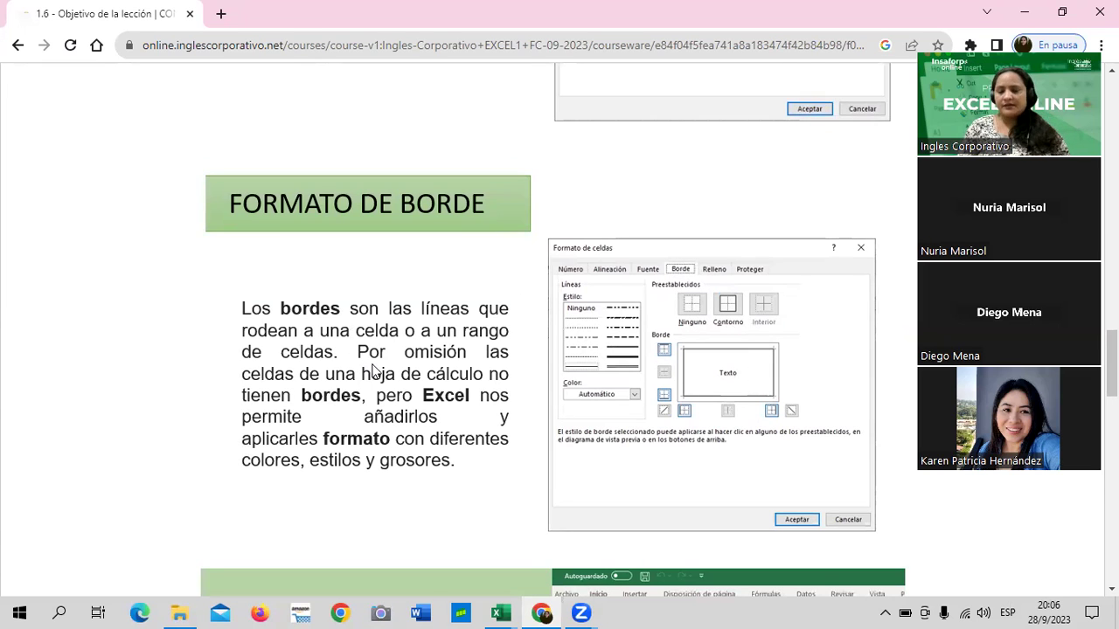
scroll(463, 327, down, 1)
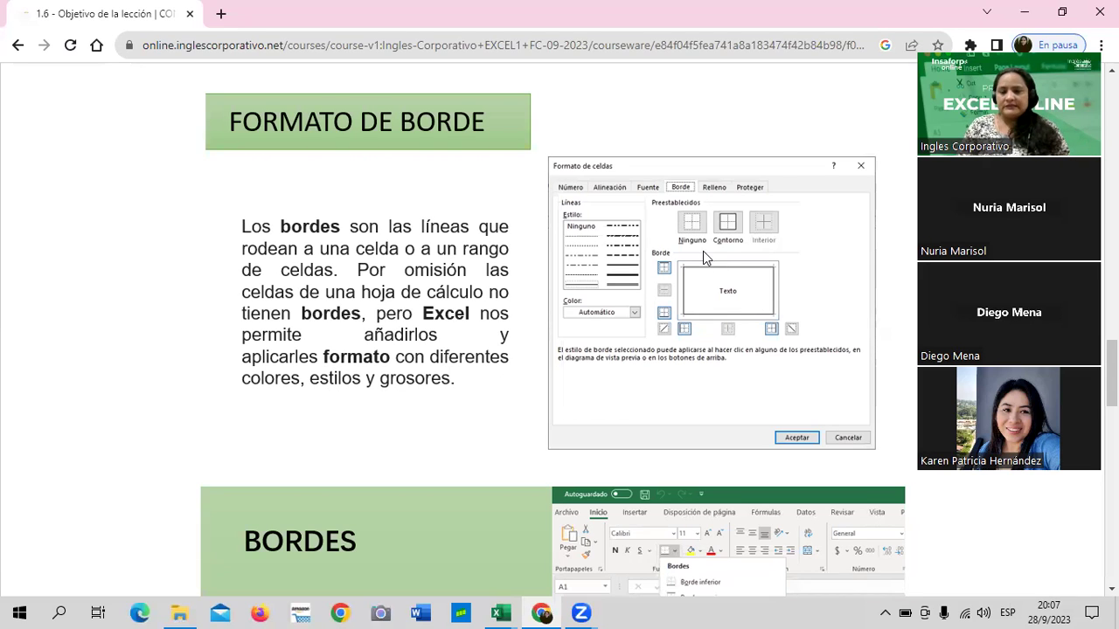
scroll(490, 207, down, 5)
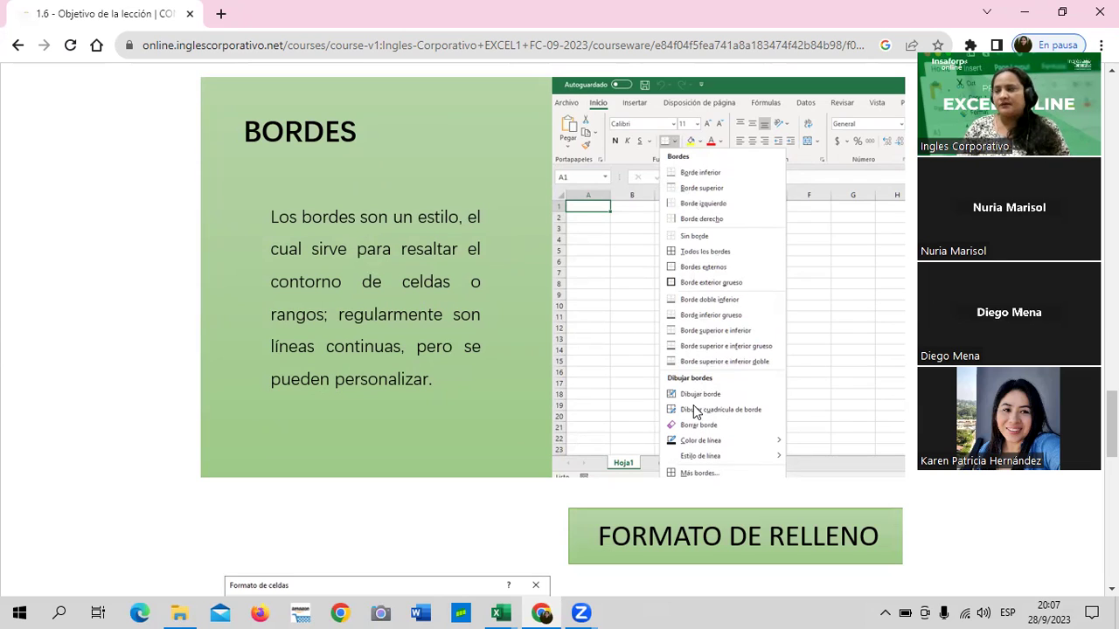
scroll(648, 454, down, 3)
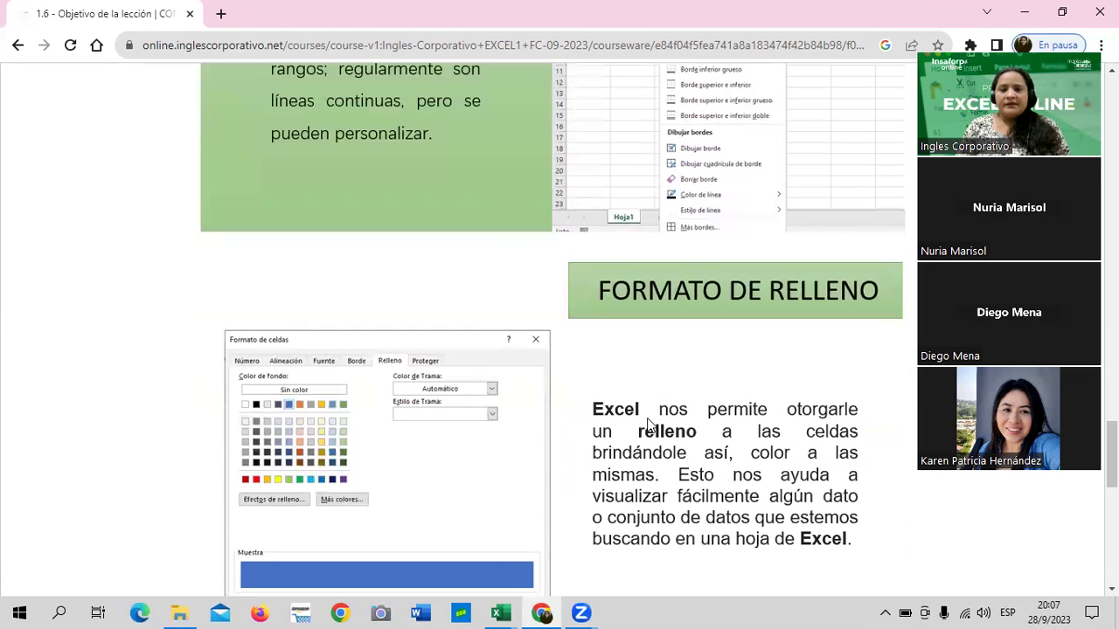
scroll(584, 428, down, 1)
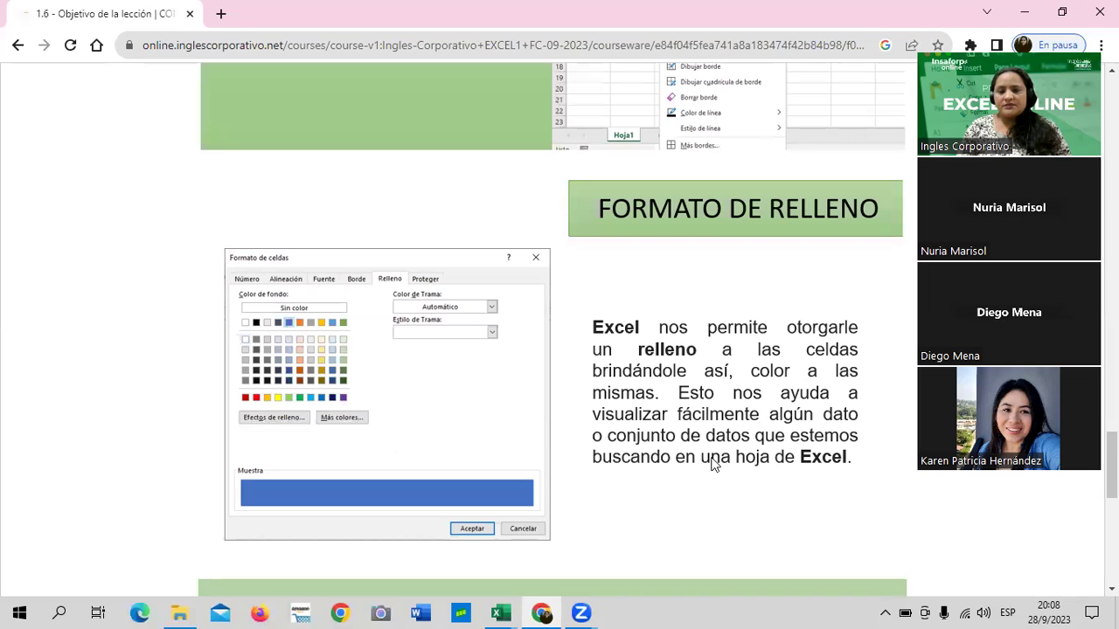
scroll(710, 458, down, 2)
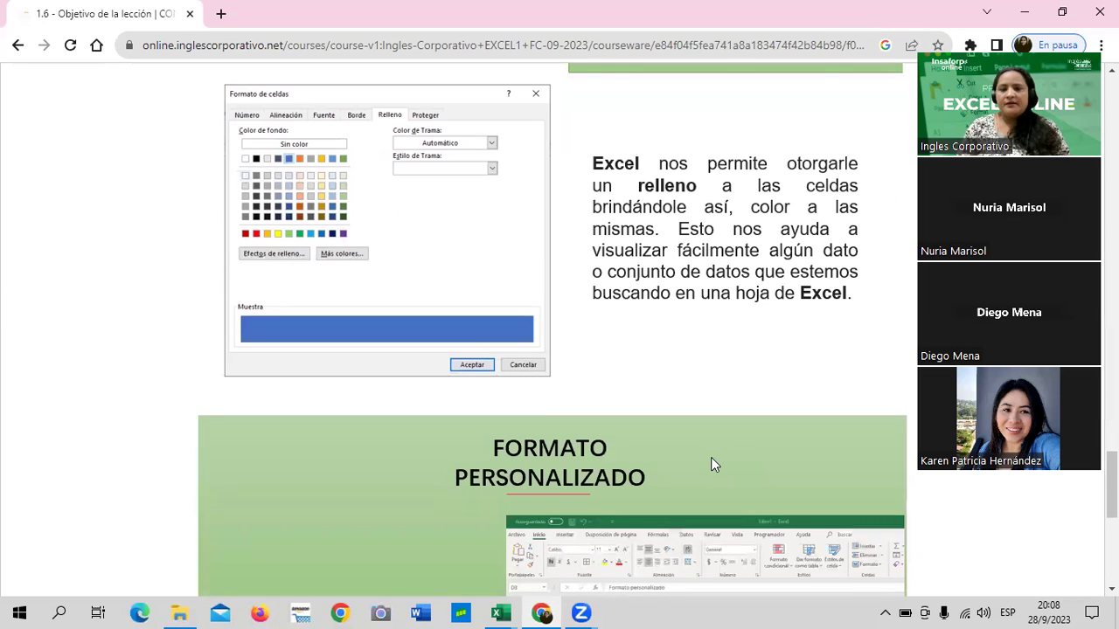
click(502, 605)
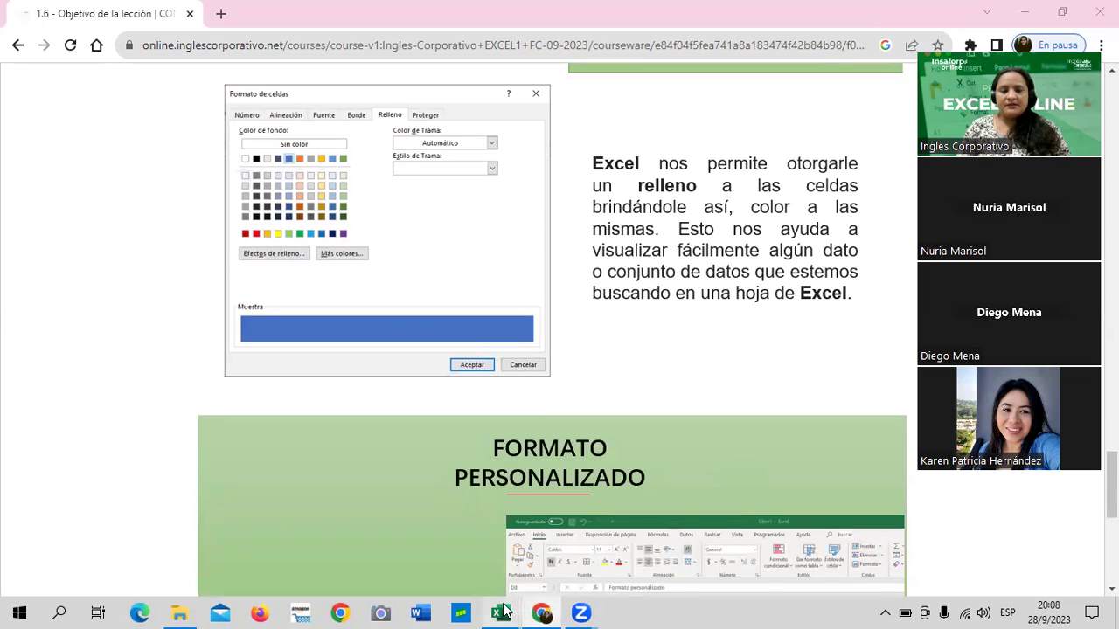
click(441, 538)
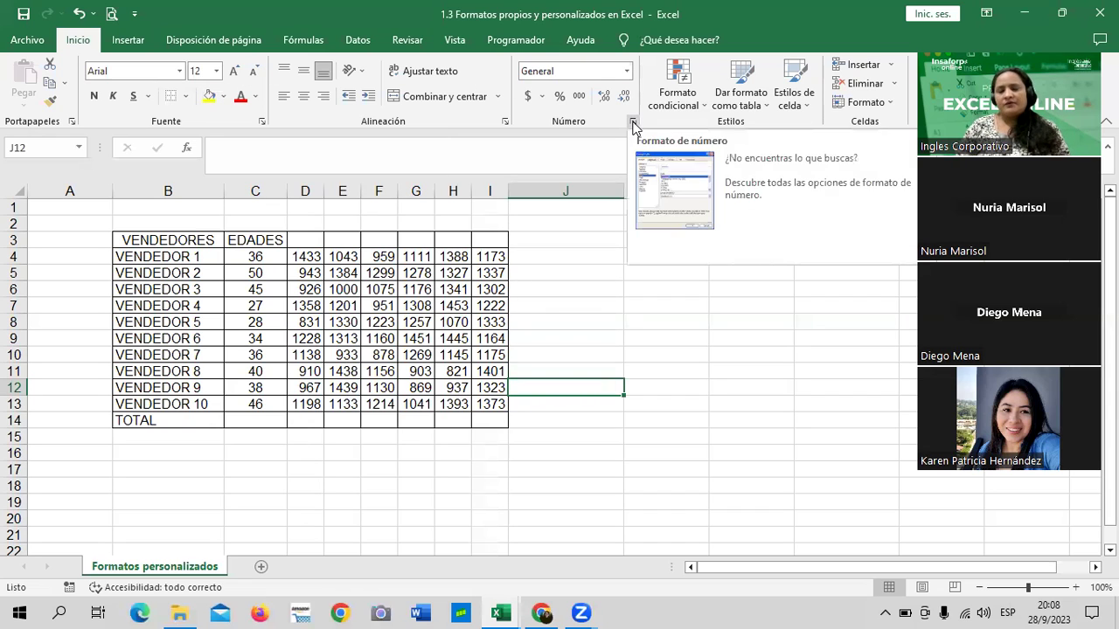
click(806, 104)
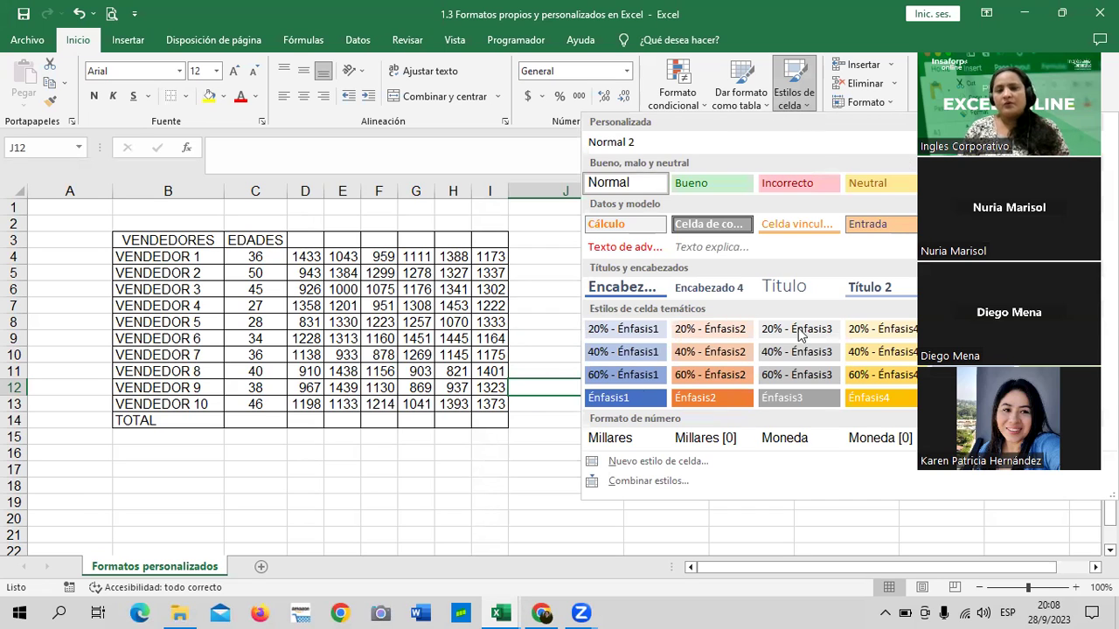
click(519, 452)
click(542, 612)
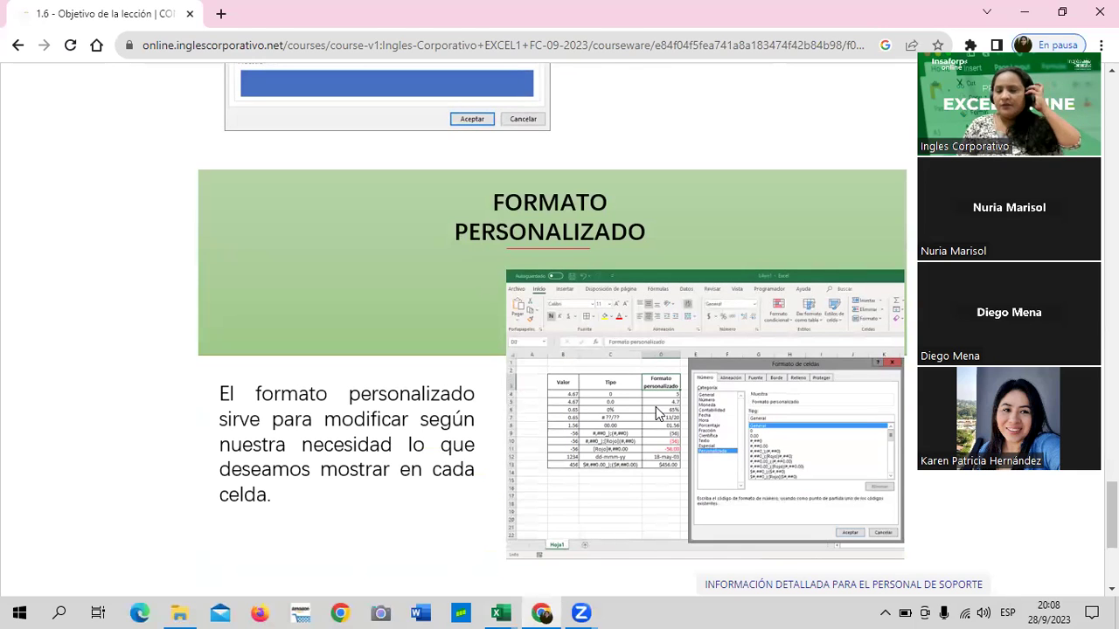
Scroll back up and down through the lesson 1.6 page to review it
scroll(615, 446, up, 5)
scroll(614, 446, up, 4)
scroll(615, 446, up, 4)
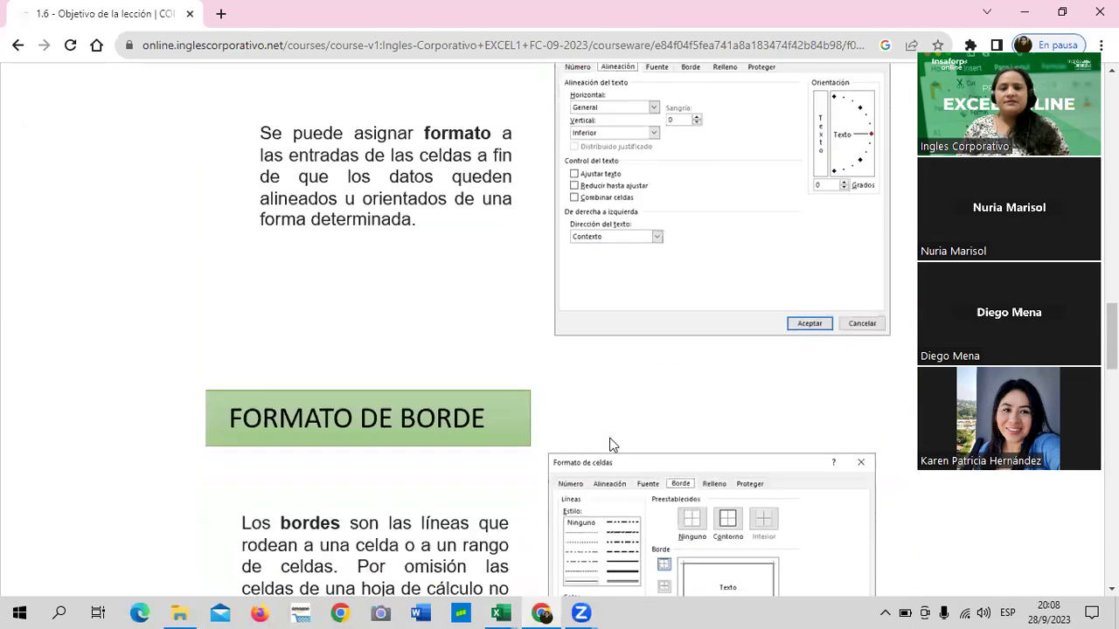
scroll(614, 446, up, 4)
scroll(612, 446, up, 6)
scroll(612, 446, up, 4)
scroll(612, 445, up, 4)
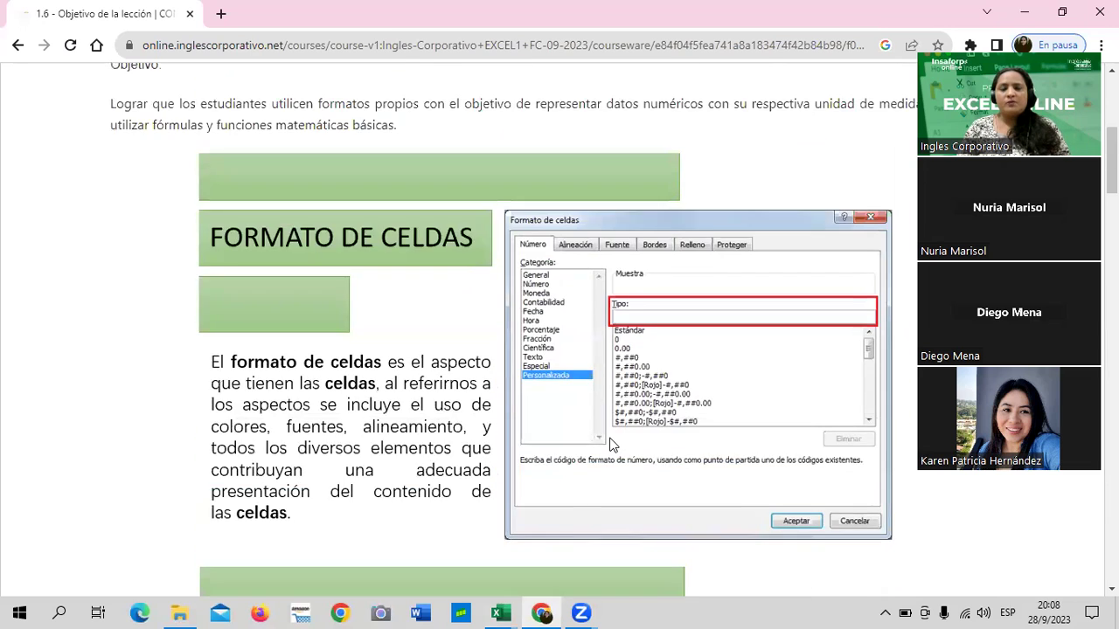
scroll(612, 446, up, 5)
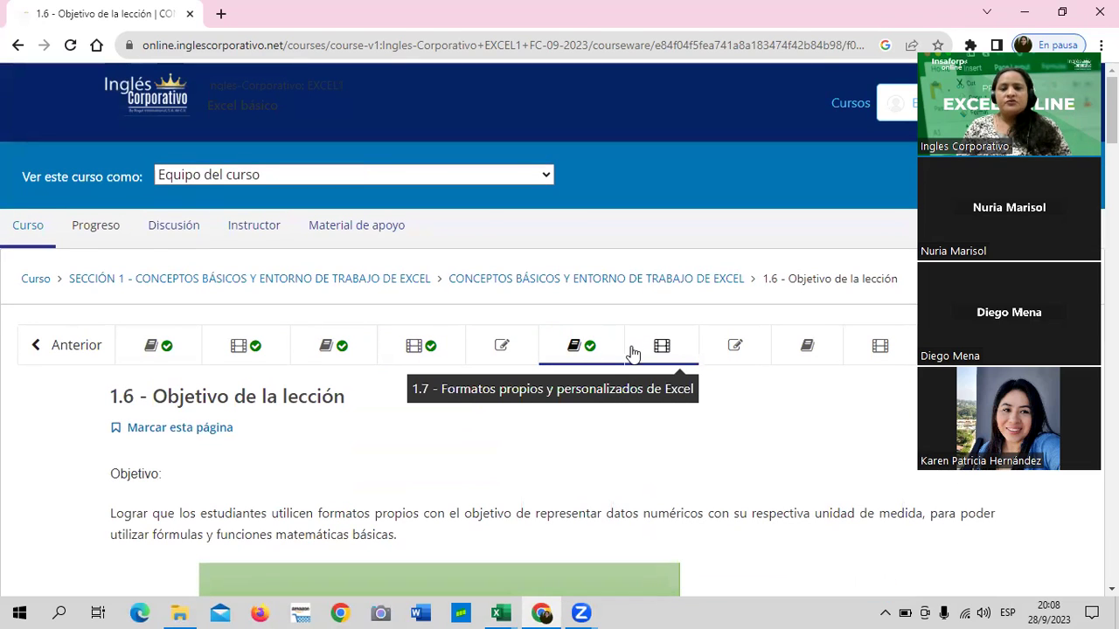
scroll(590, 407, down, 8)
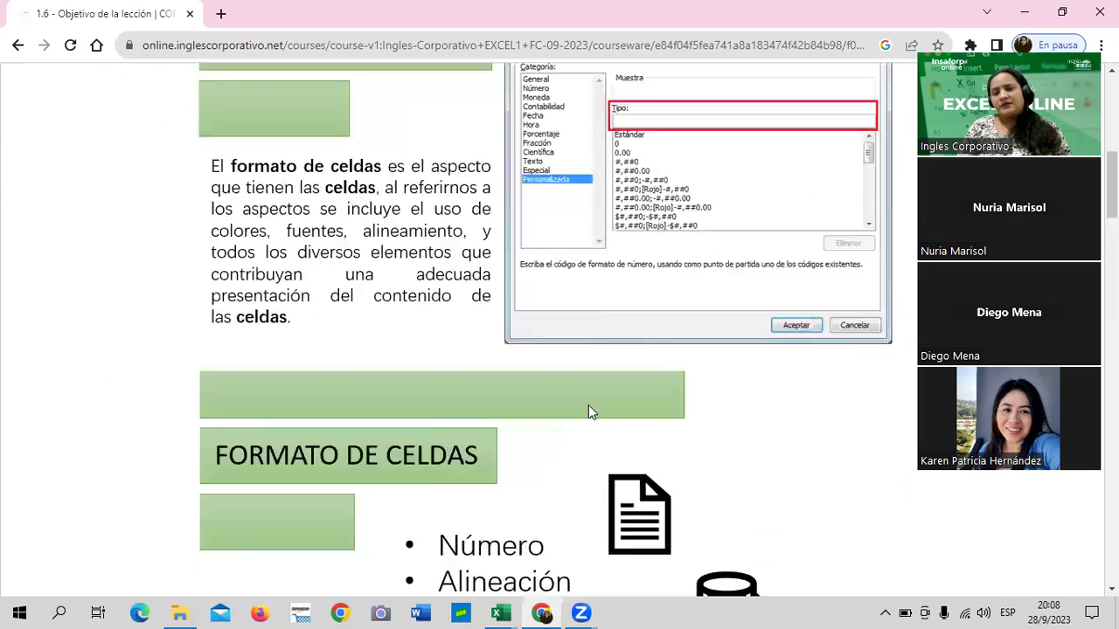
scroll(590, 407, down, 5)
scroll(589, 406, down, 2)
scroll(589, 406, down, 3)
scroll(588, 407, down, 3)
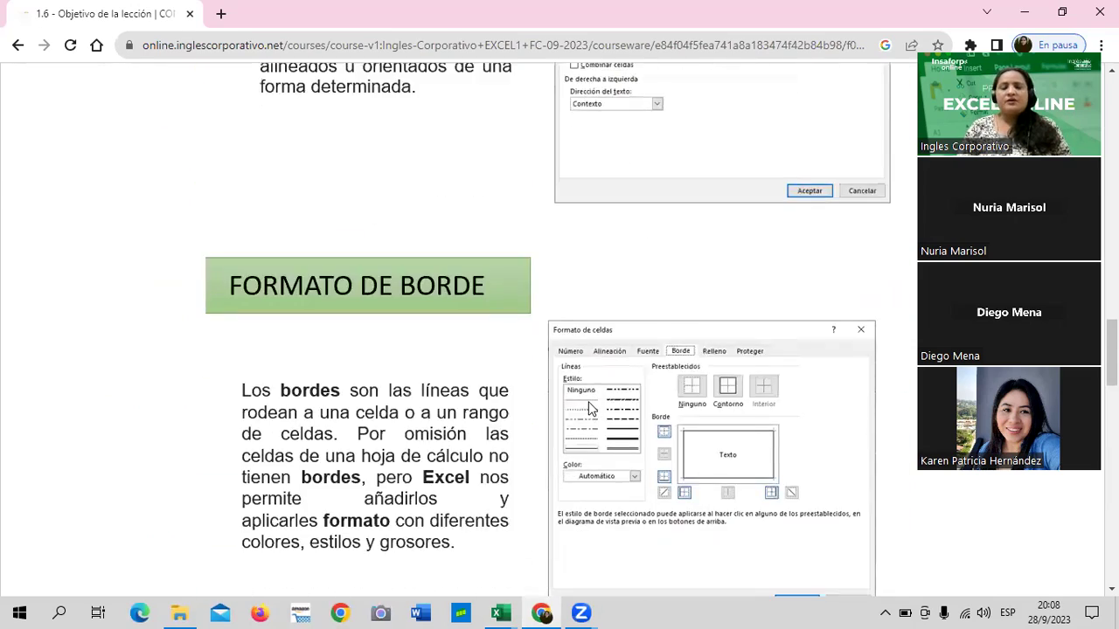
scroll(588, 406, down, 2)
scroll(589, 410, down, 4)
scroll(586, 405, down, 4)
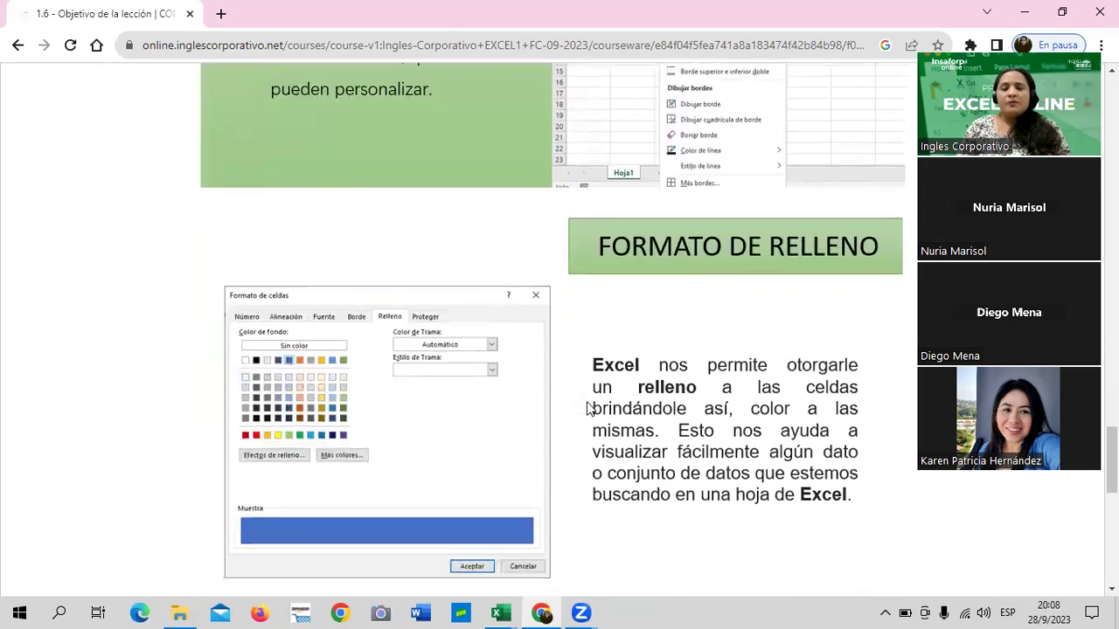
scroll(586, 404, down, 4)
scroll(586, 404, down, 2)
scroll(587, 405, down, 3)
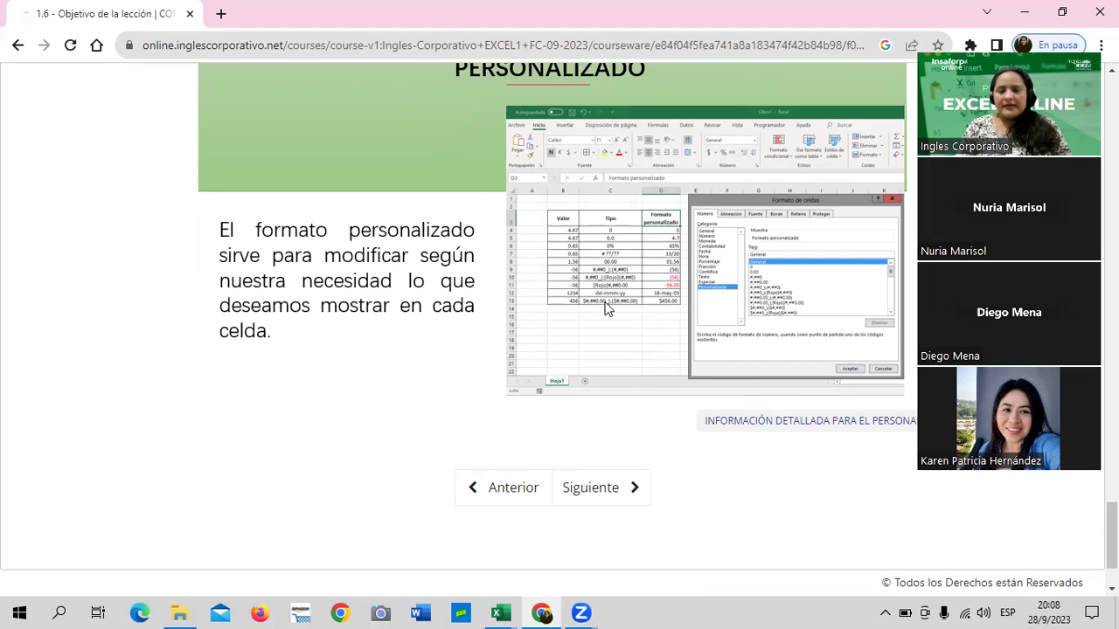
scroll(609, 309, up, 3)
scroll(564, 536, down, 3)
scroll(577, 463, down, 1)
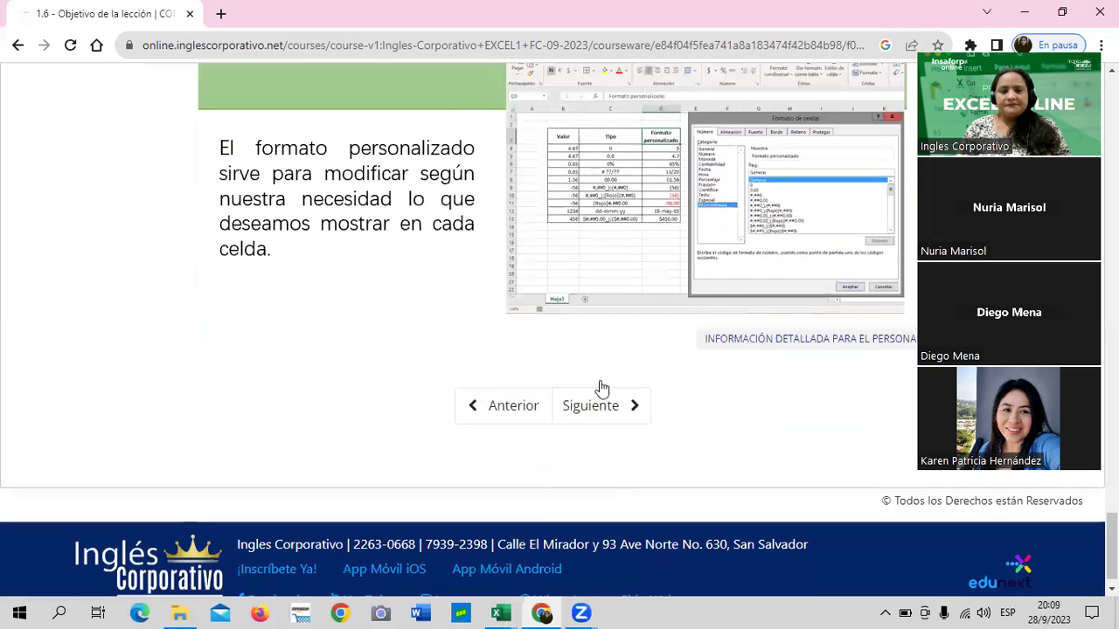
Move on to lesson 1.7 'Formatos propios y personalizados de Excel' and look over its page
click(592, 408)
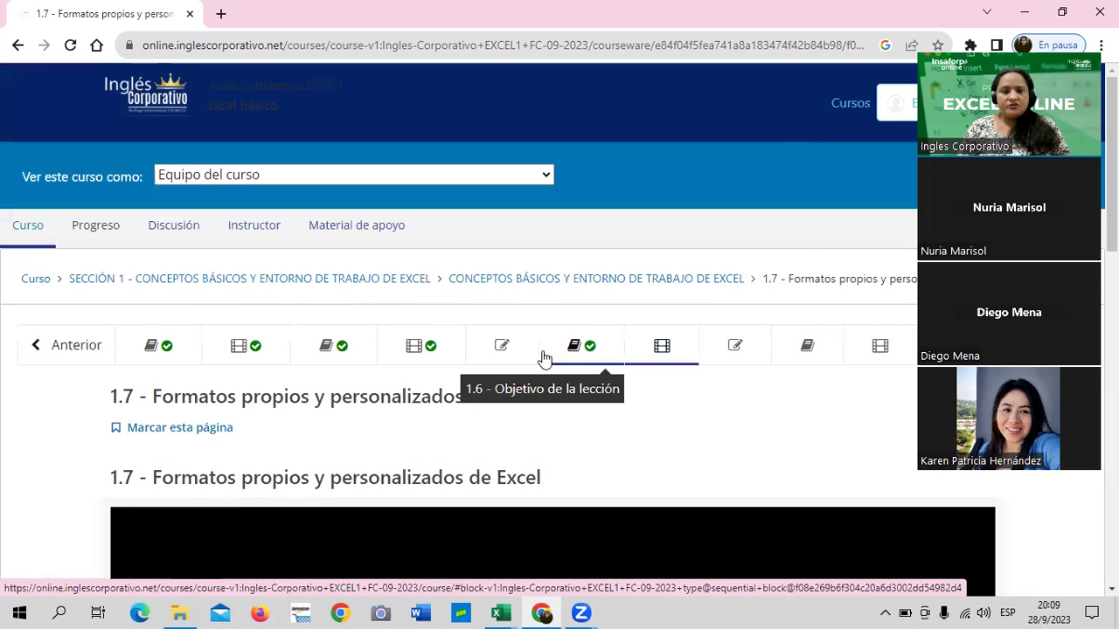
scroll(544, 357, down, 4)
scroll(552, 357, down, 4)
scroll(562, 367, up, 5)
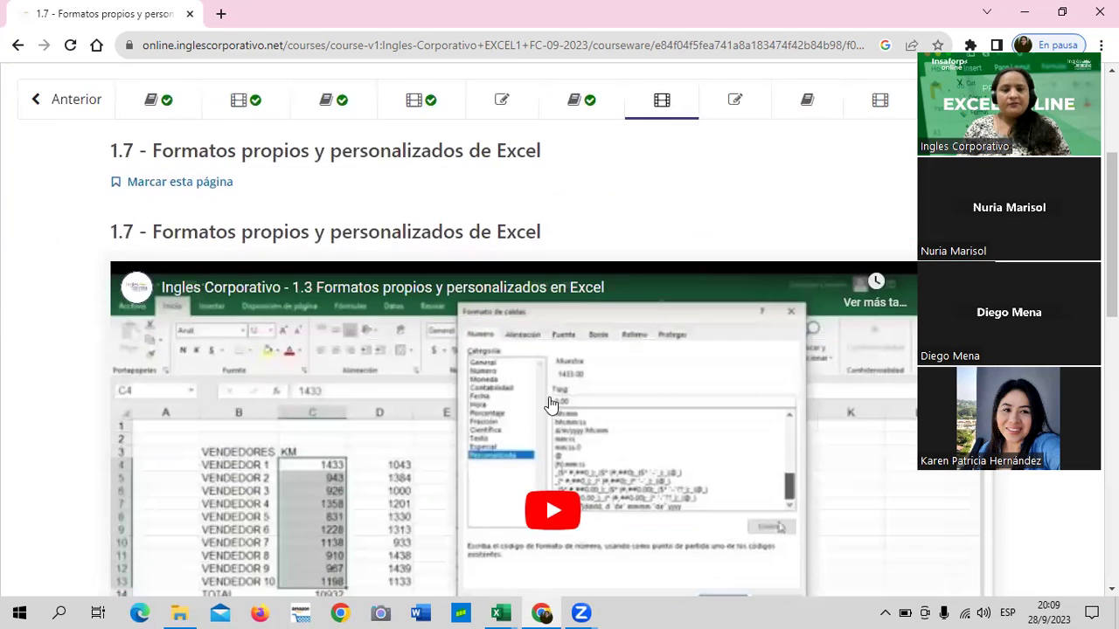
scroll(525, 502, down, 3)
scroll(371, 494, down, 3)
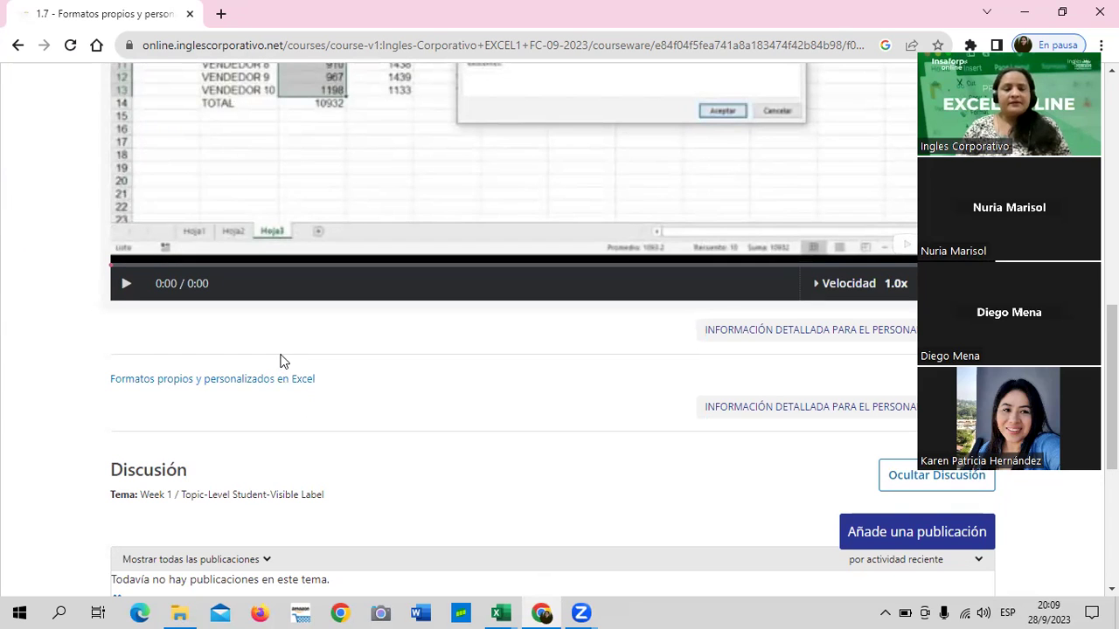
mouse_move(505, 611)
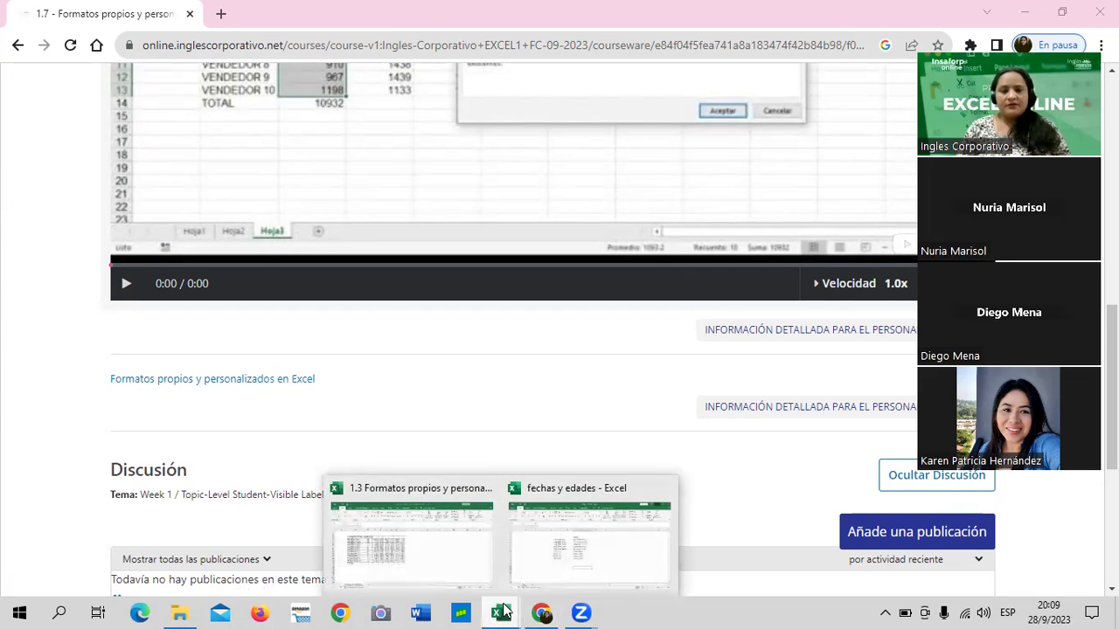
click(433, 563)
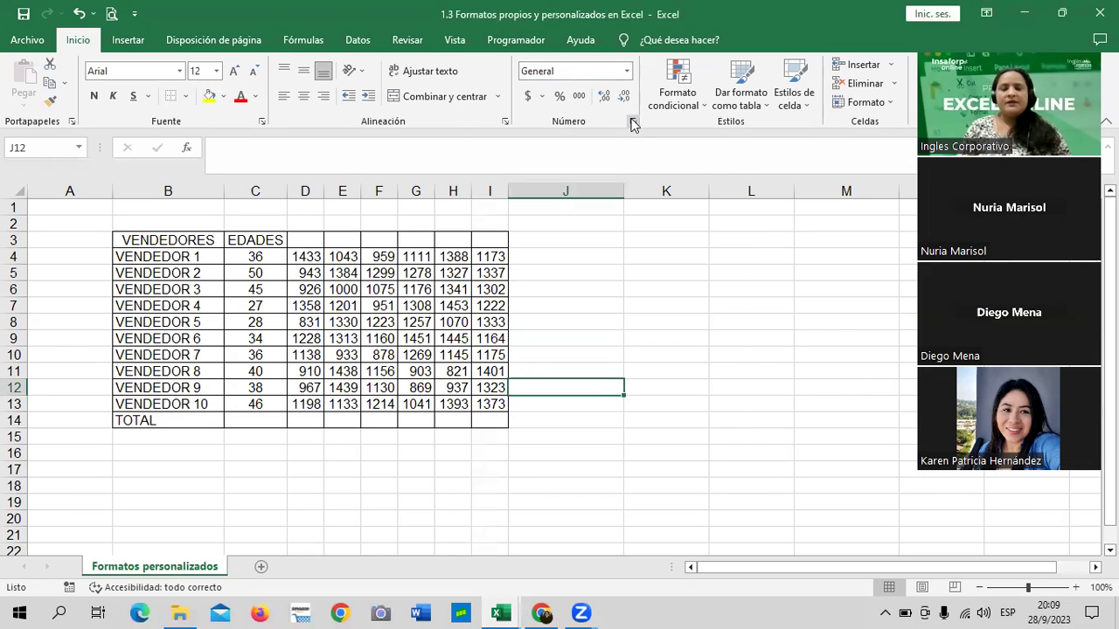
click(633, 123)
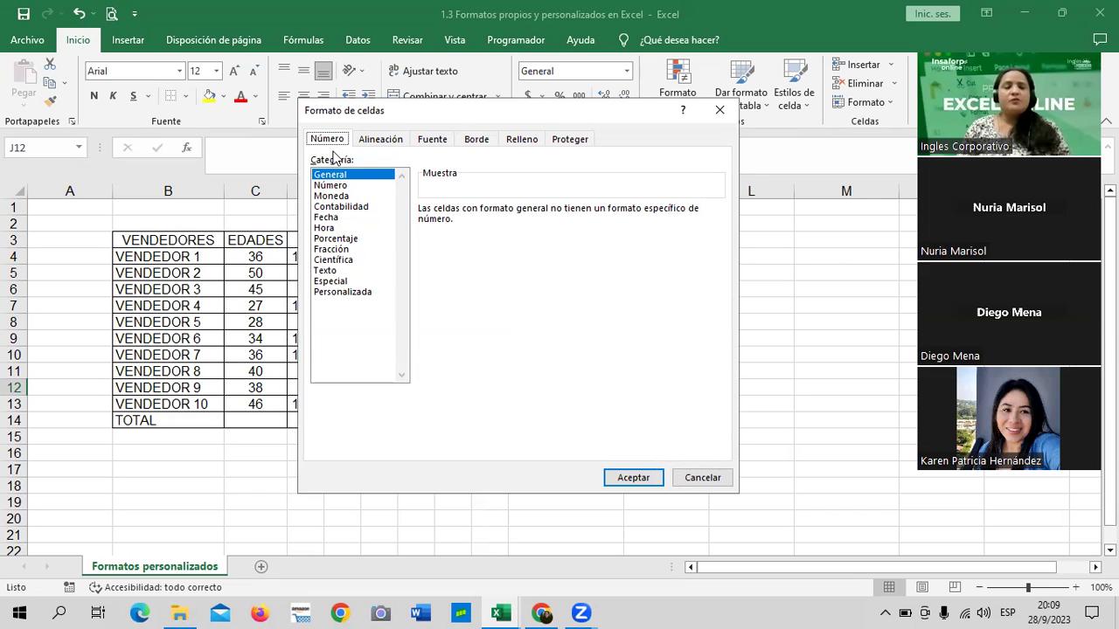
click(363, 294)
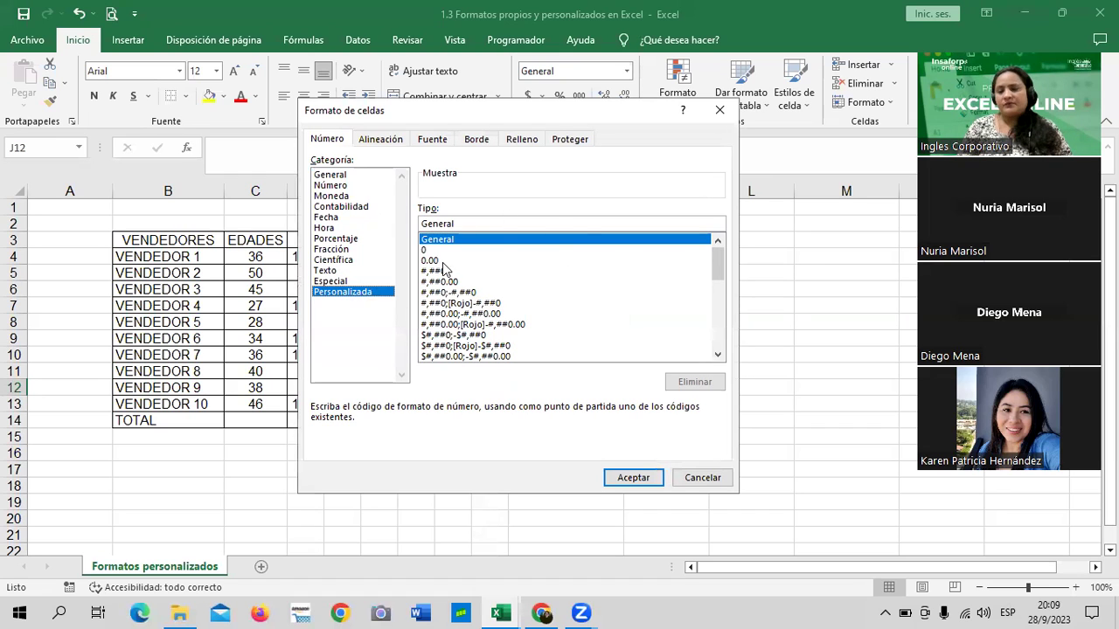
click(690, 484)
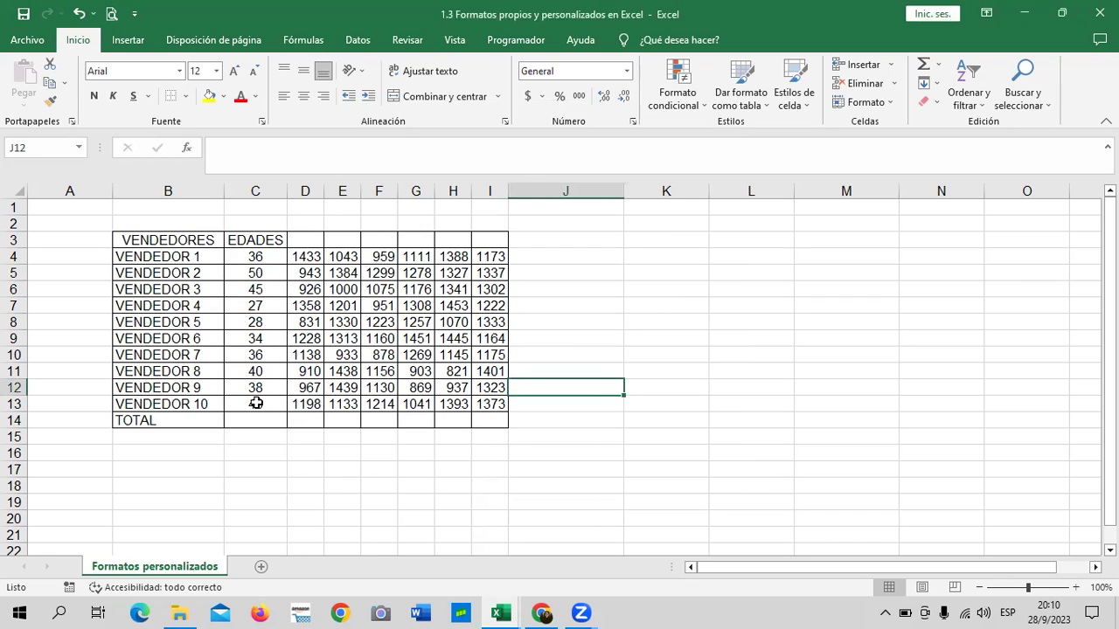
Select D4:G14, check the values in E4 through I4, then open Format Cells on General
drag(302, 262, 462, 412)
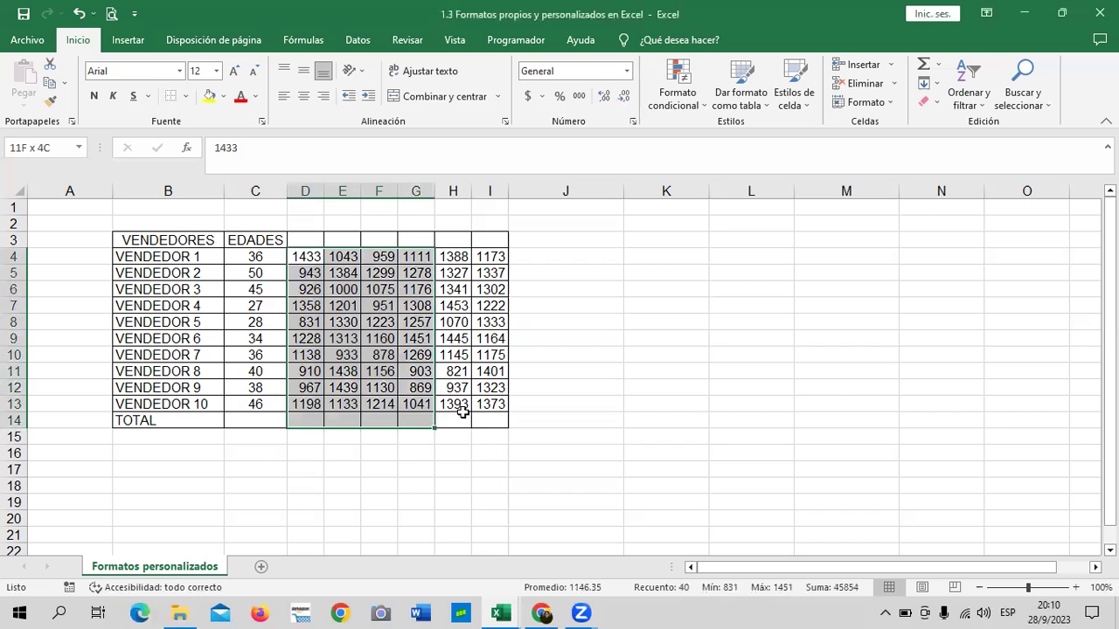
click(598, 349)
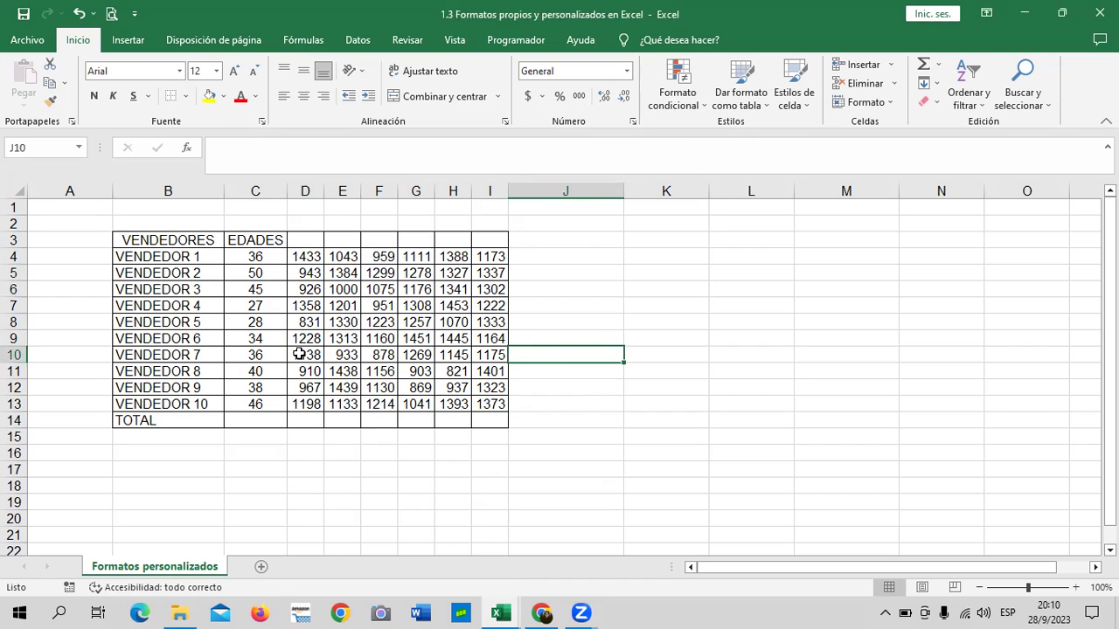
click(350, 259)
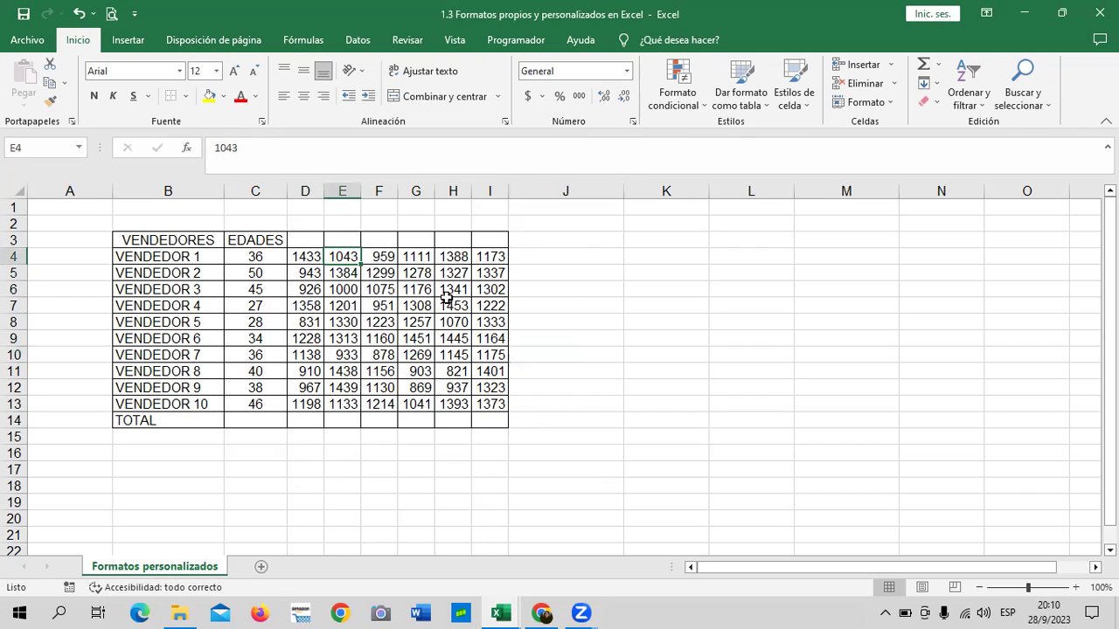
click(379, 256)
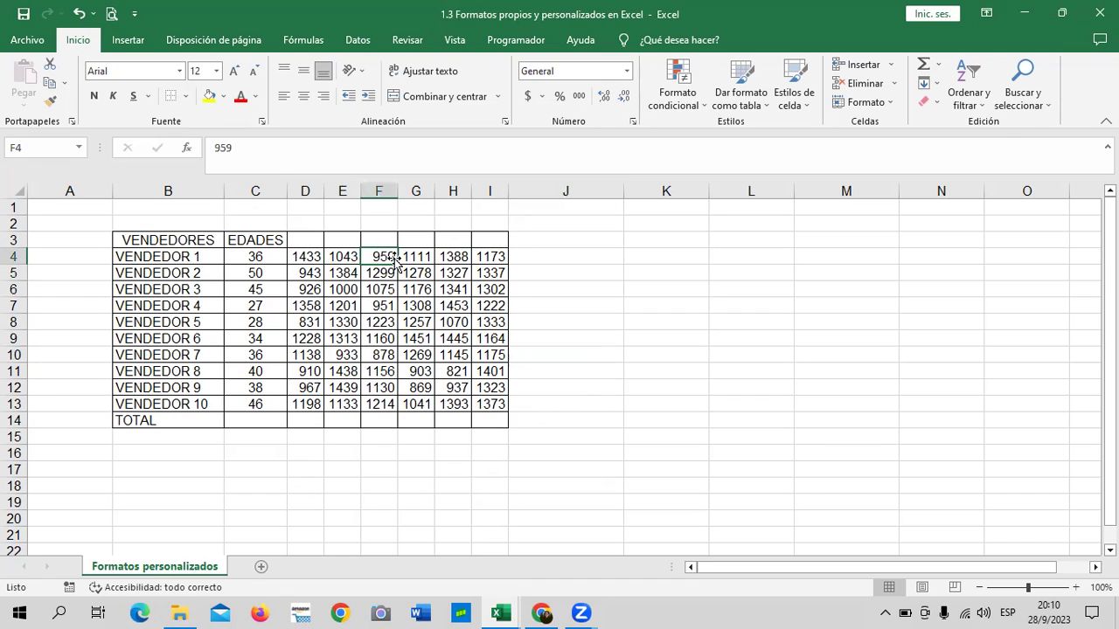
click(421, 251)
click(460, 260)
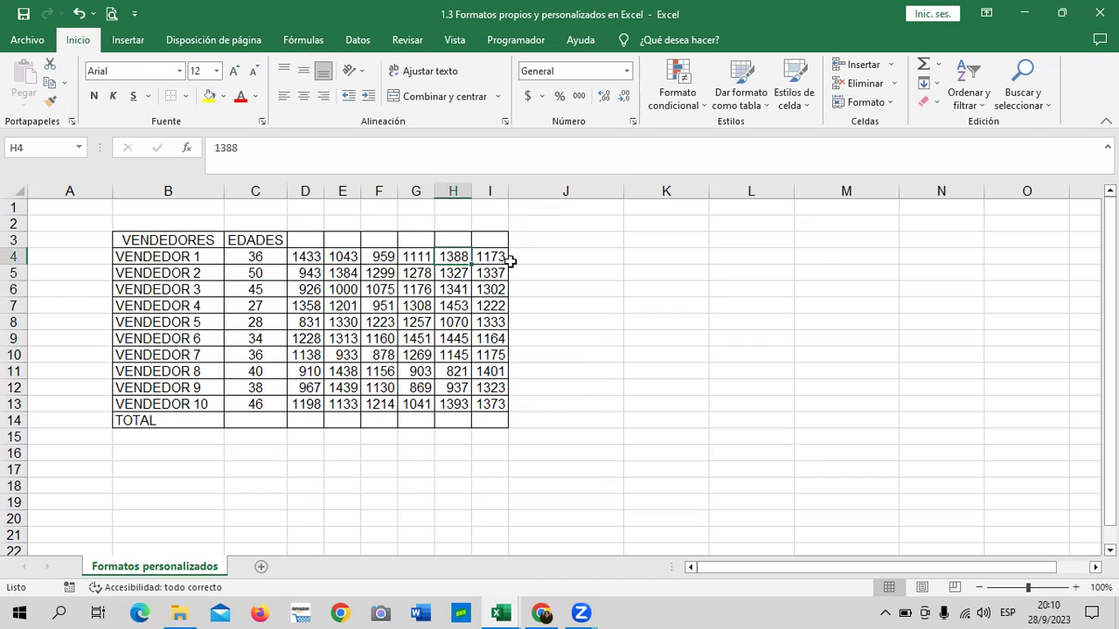
click(492, 255)
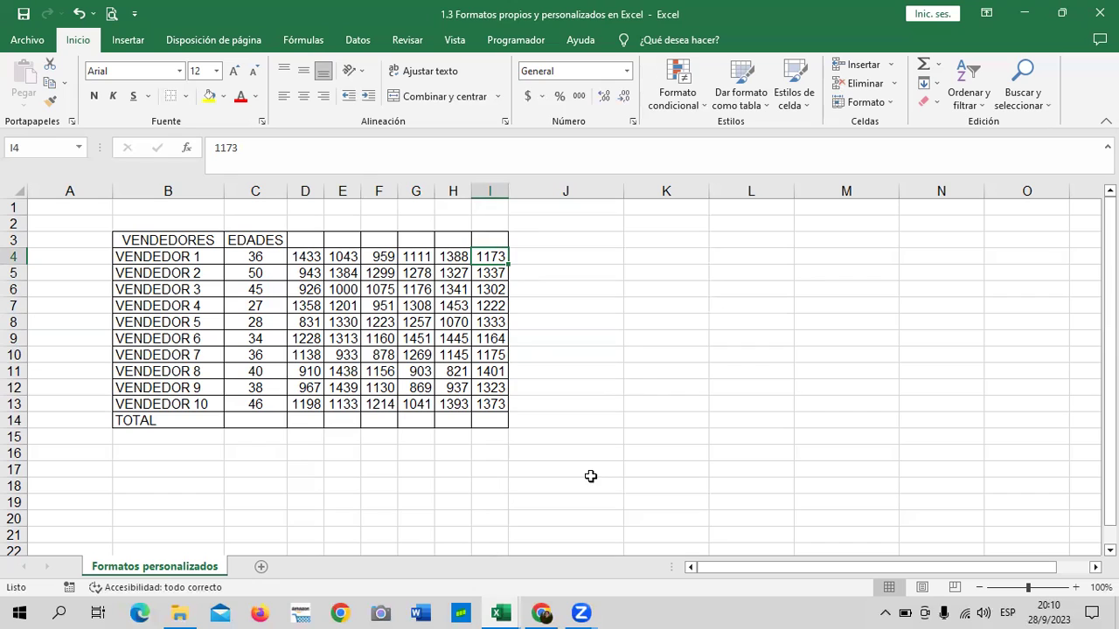
click(660, 389)
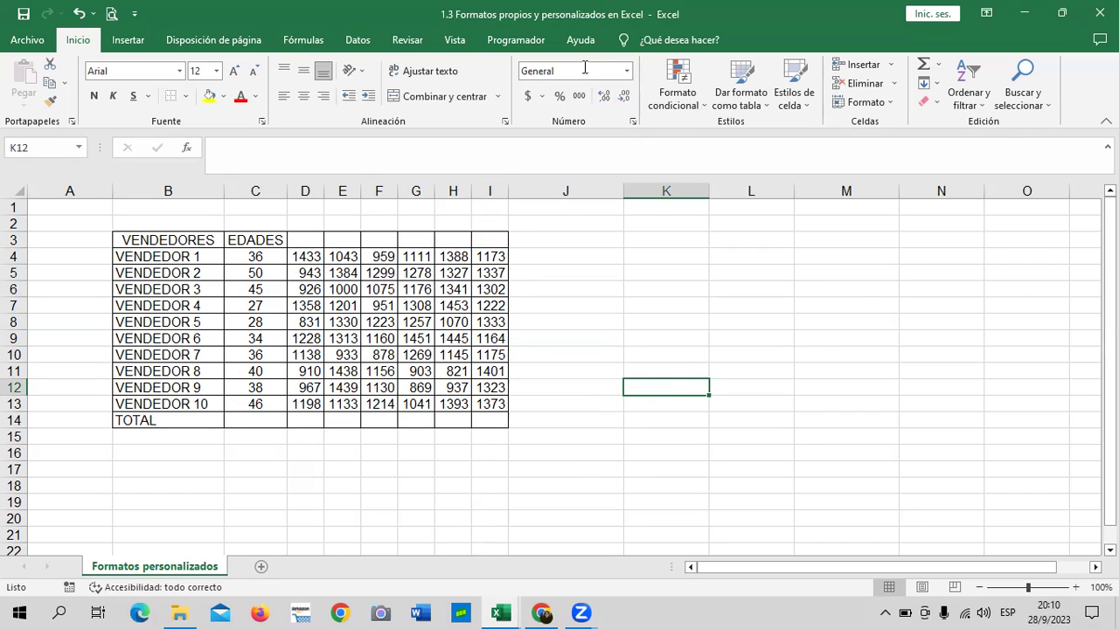
click(633, 121)
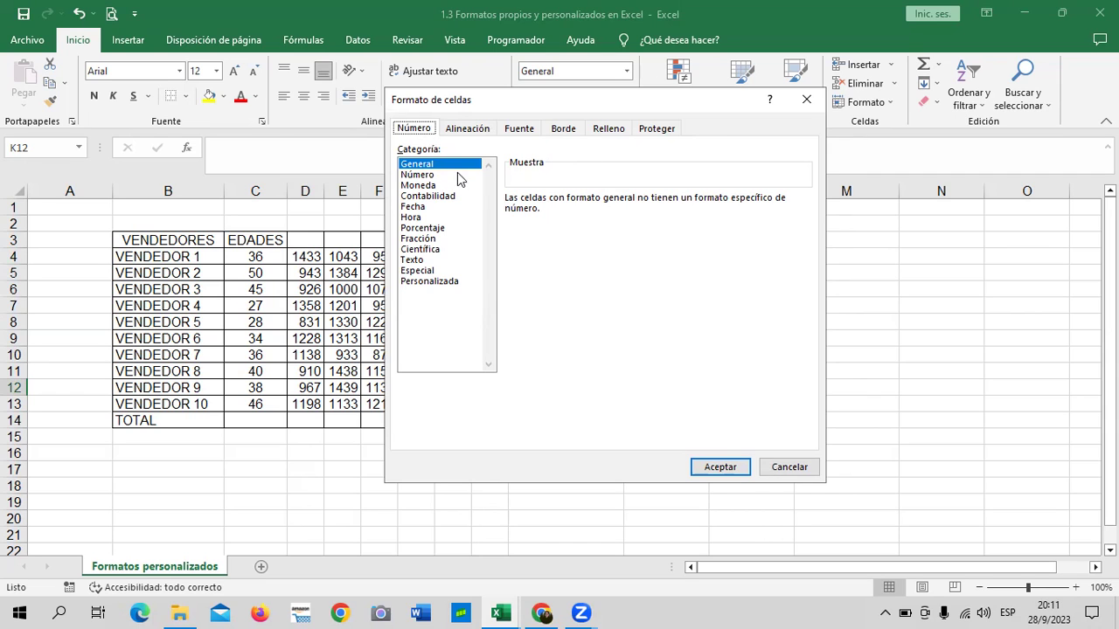
Preview the Moneda, Número, Contabilidad and Fecha formats, picking the long weekday date
click(428, 185)
click(427, 176)
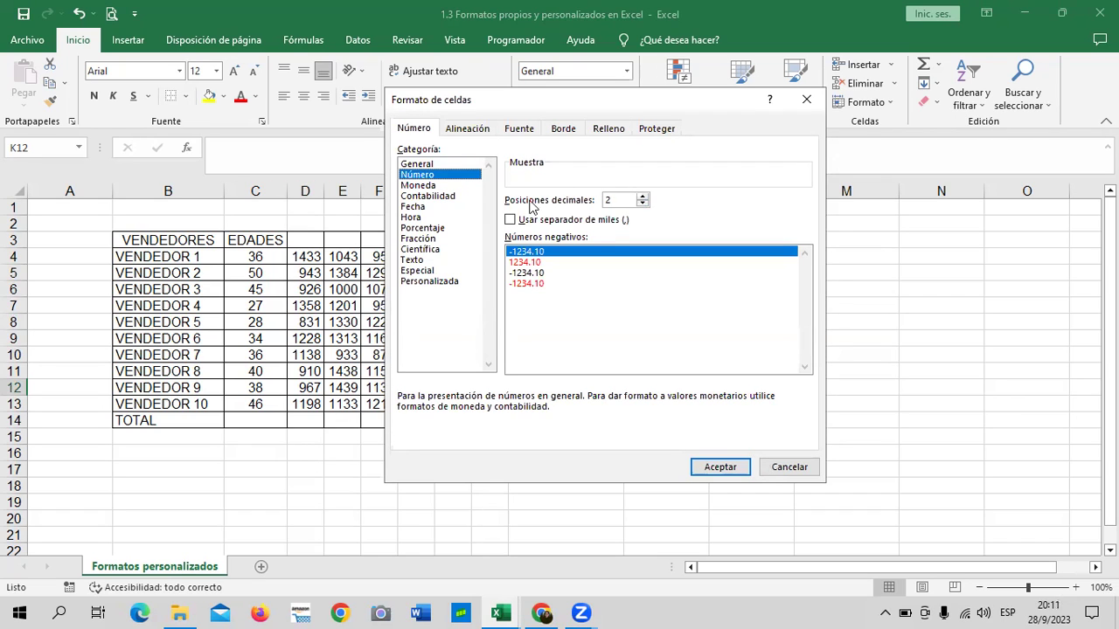
click(423, 186)
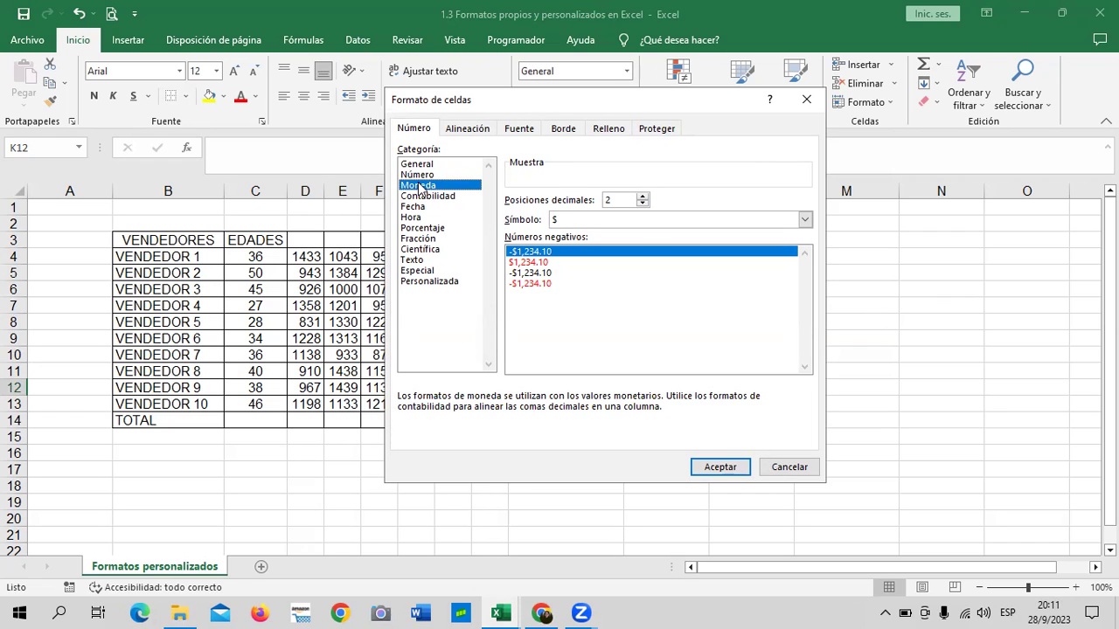
click(445, 199)
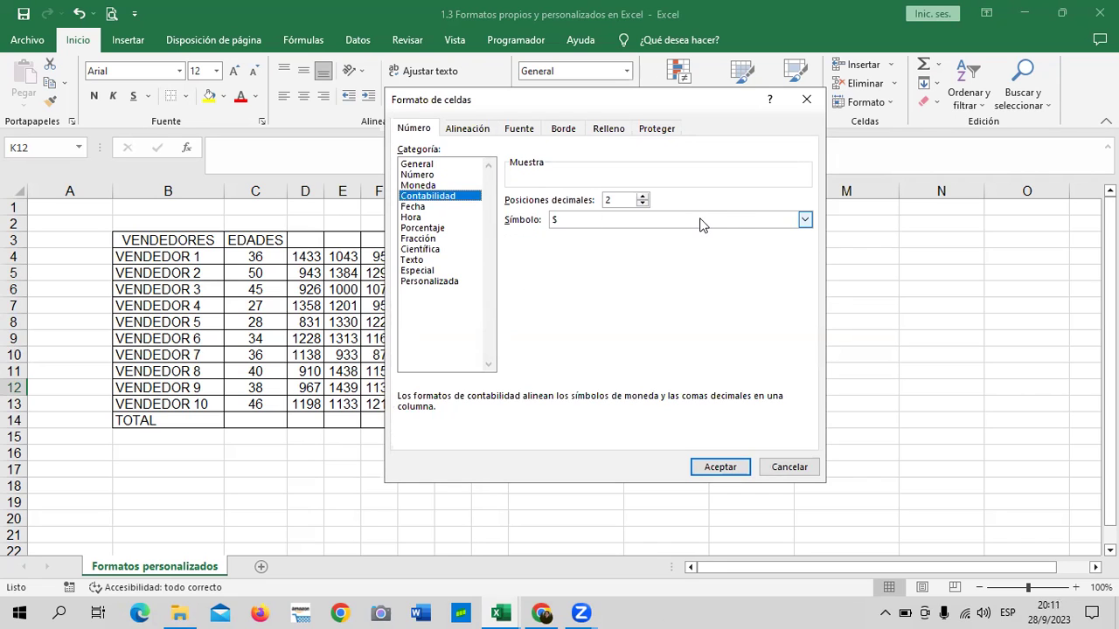
click(416, 207)
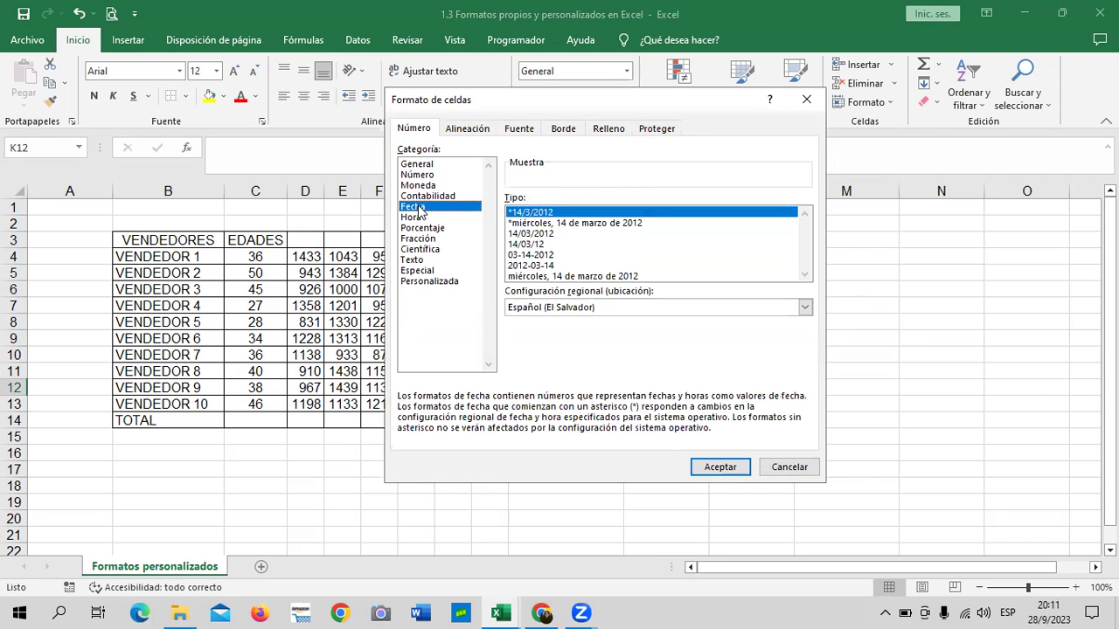
click(585, 278)
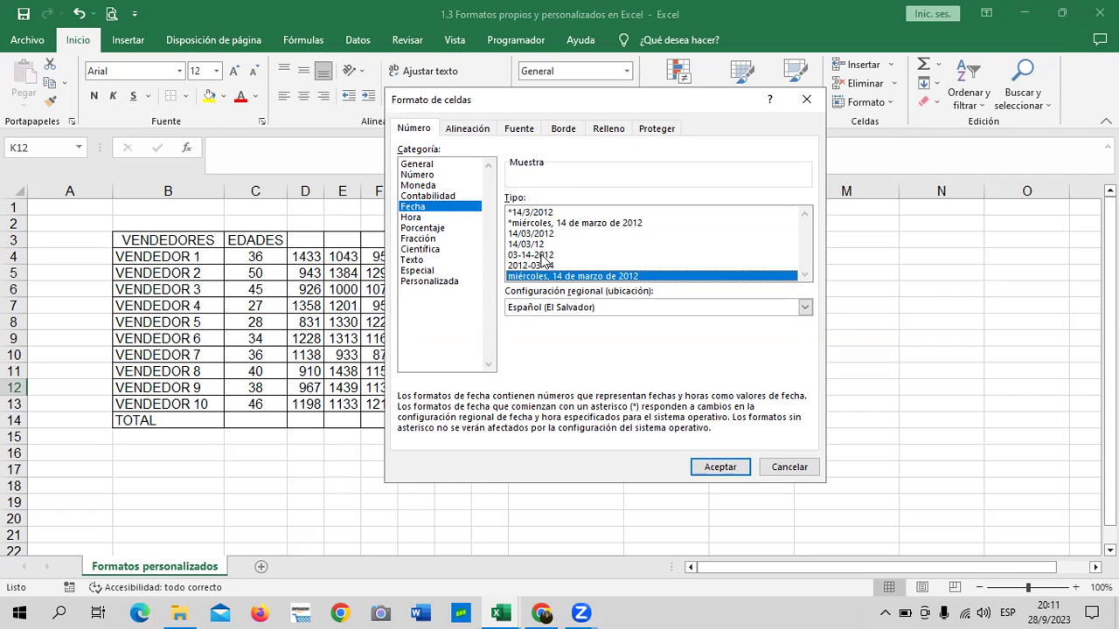
Preview Hora, Porcentaje, Fracción, Científica, Texto, Especial and Personalizada, then cancel without applying
click(407, 217)
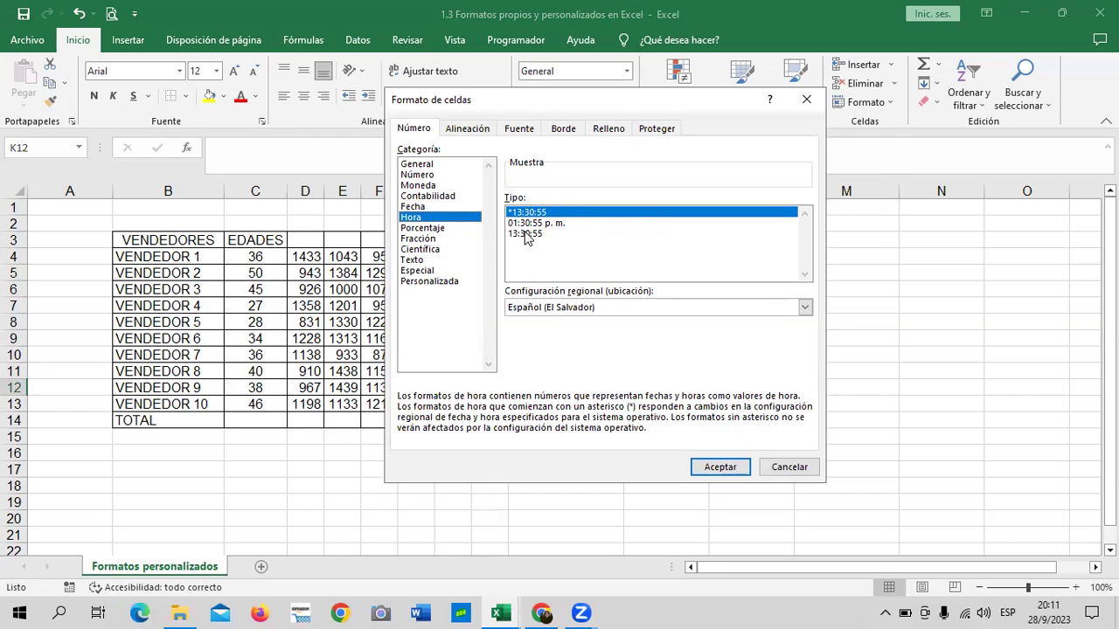
click(436, 228)
click(421, 239)
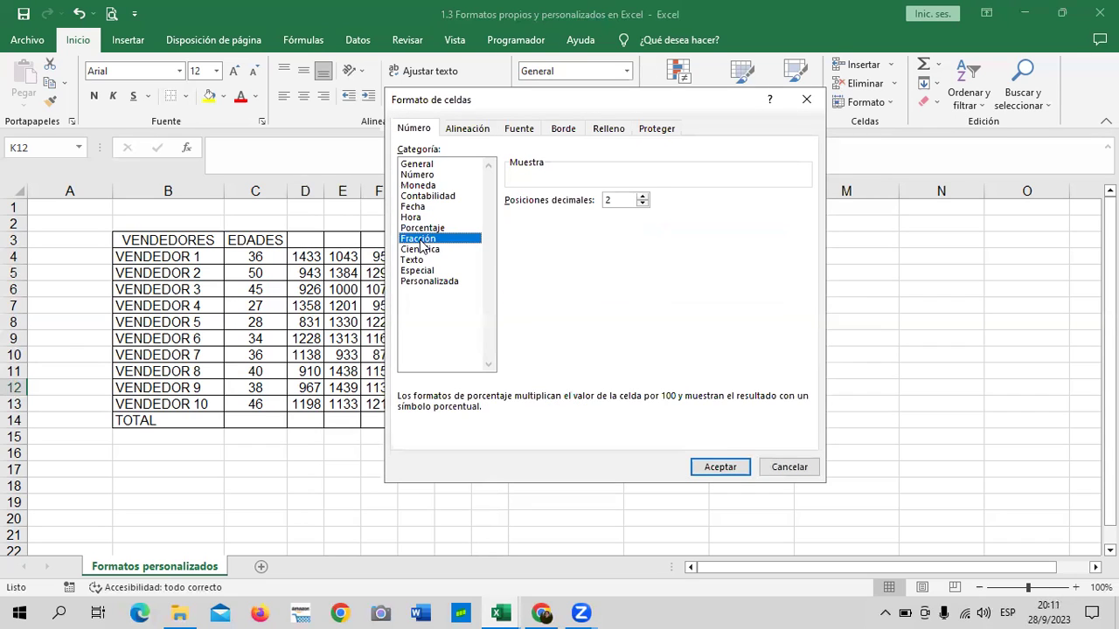
click(429, 250)
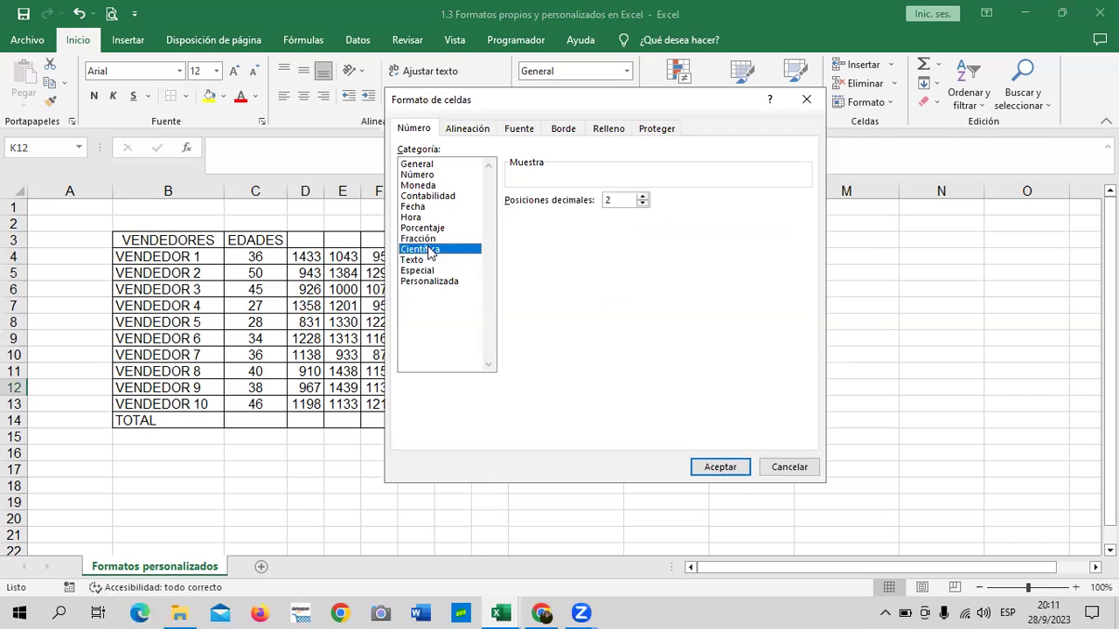
click(413, 263)
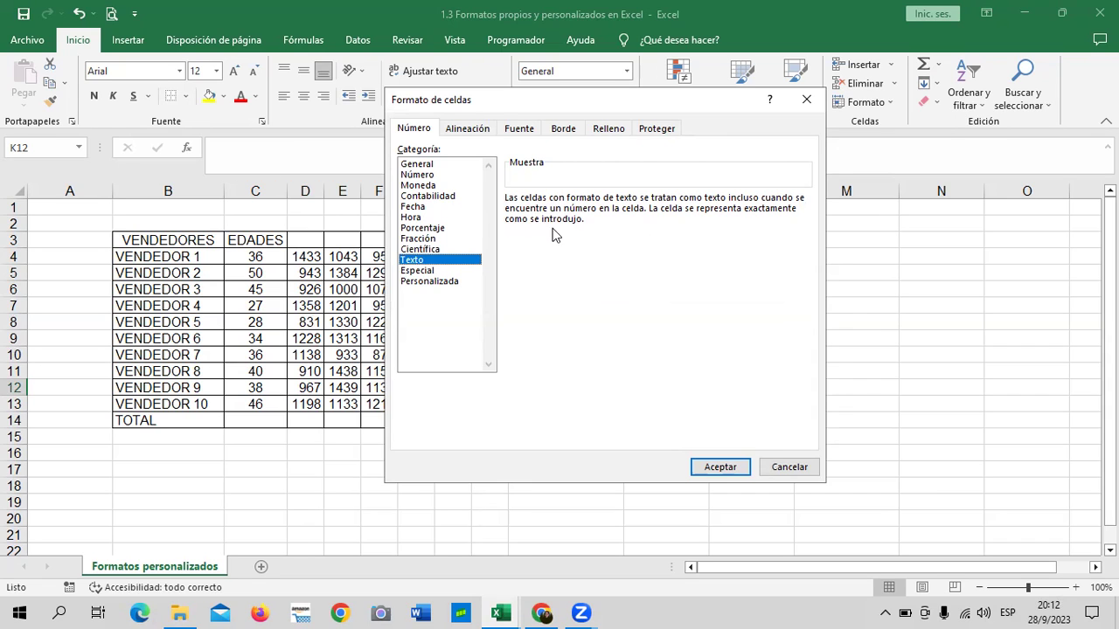
click(434, 272)
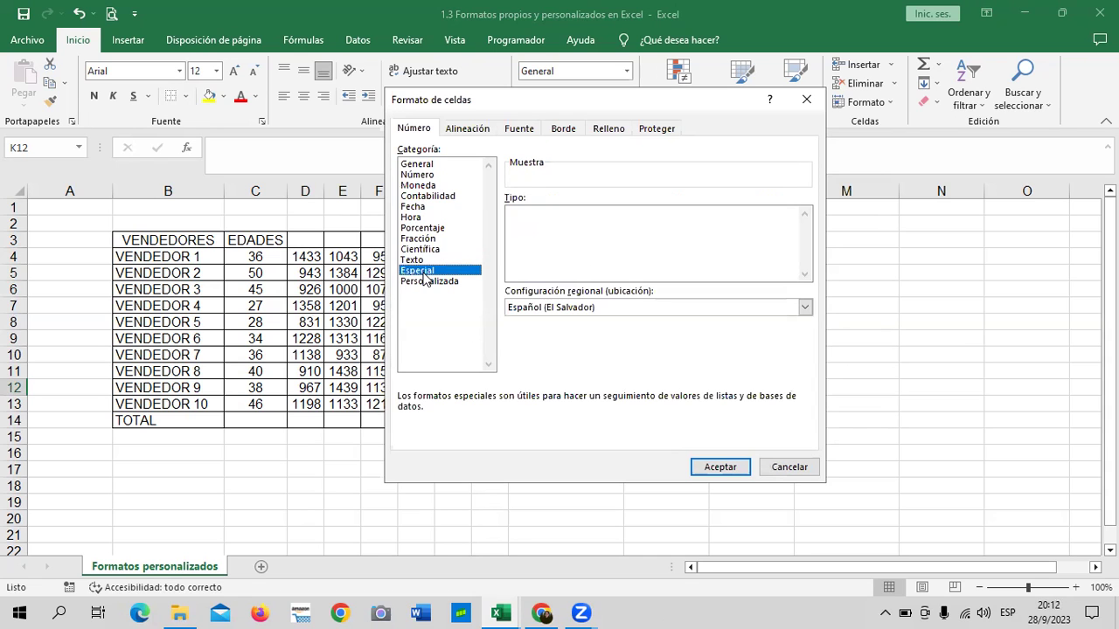
click(426, 281)
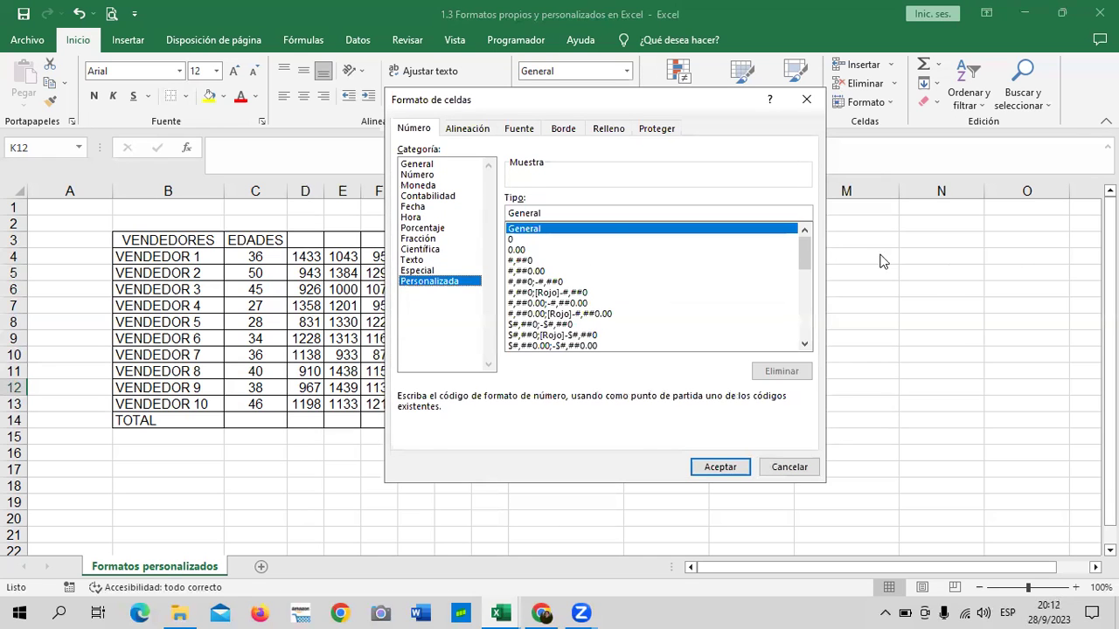
drag(804, 246, 786, 224)
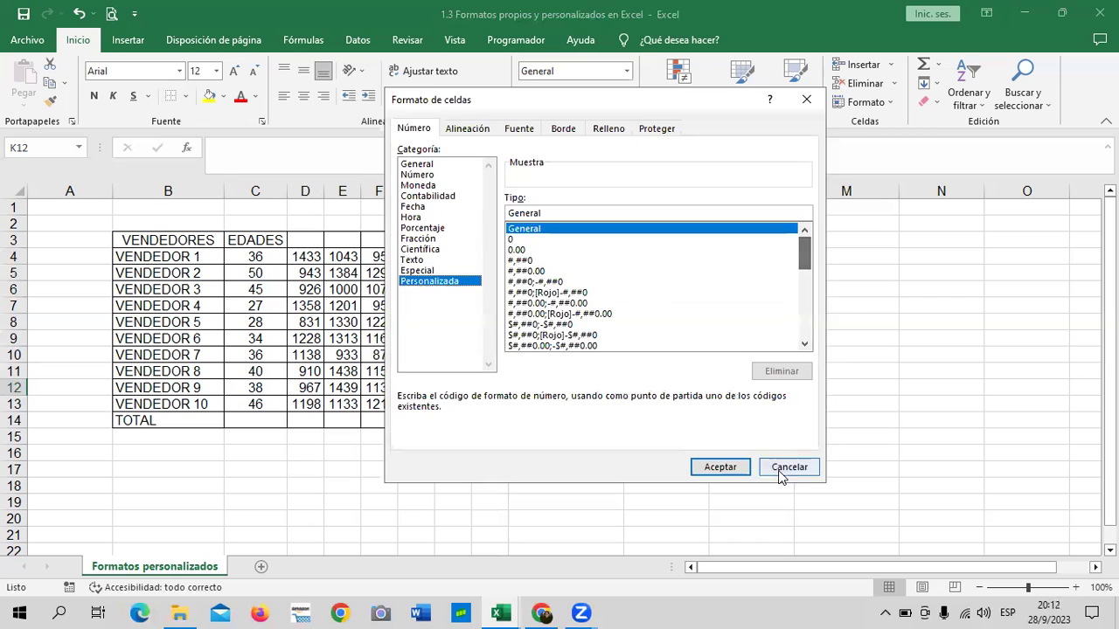
click(783, 468)
click(834, 307)
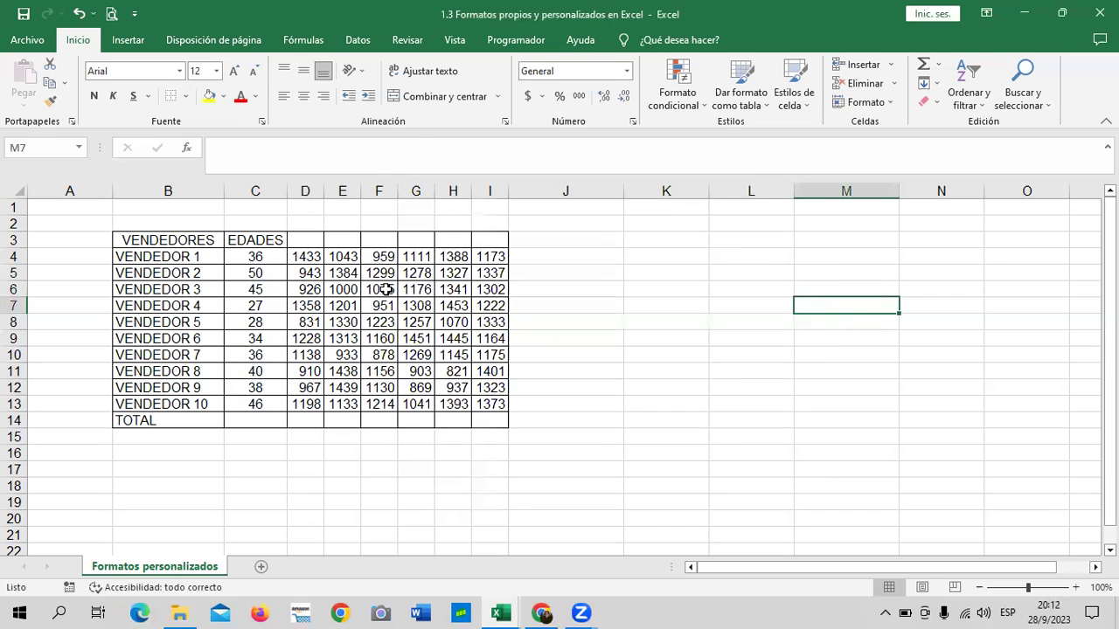
Select header cell D3 and widen column D slightly
click(310, 248)
mouse_move(323, 191)
mouse_down()
mouse_move(358, 192)
mouse_move(324, 198)
mouse_up()
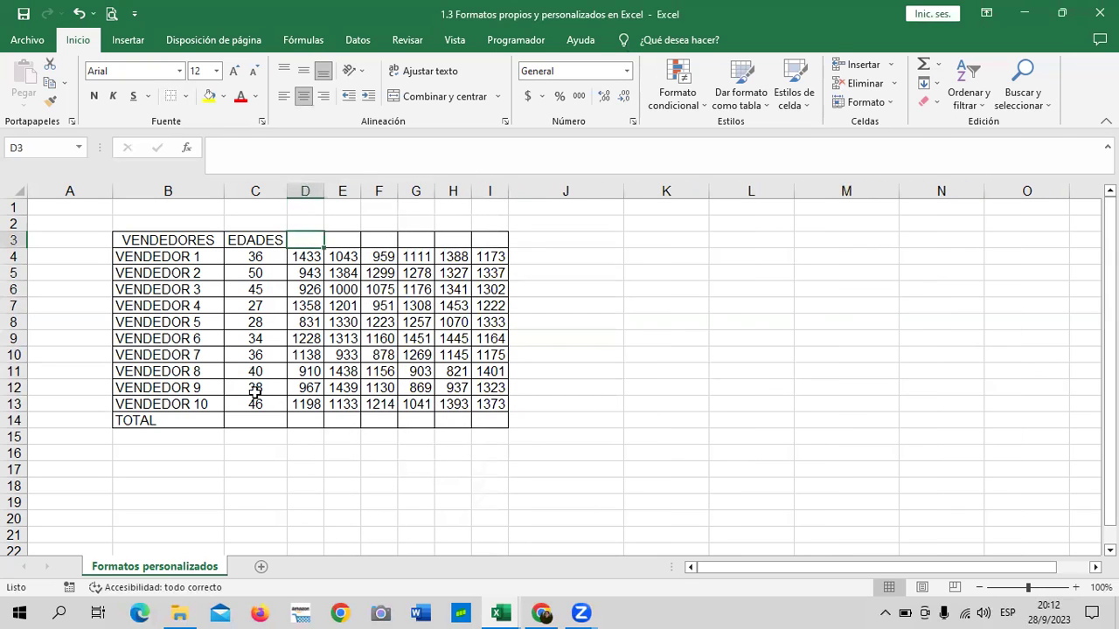
right_click(171, 573)
click(628, 292)
right_click(146, 572)
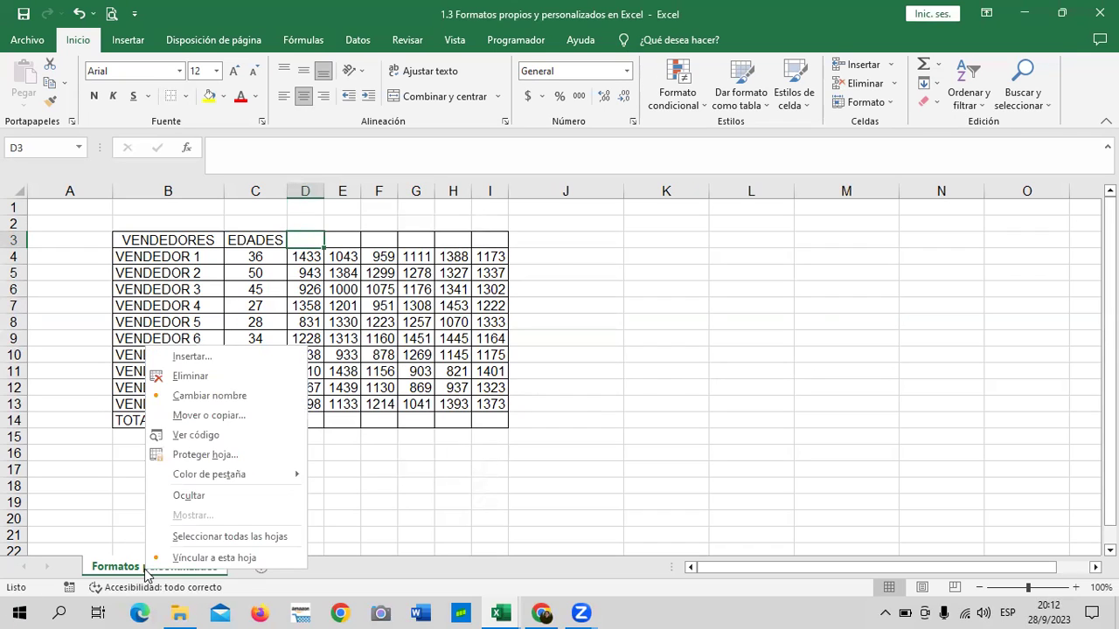
click(423, 489)
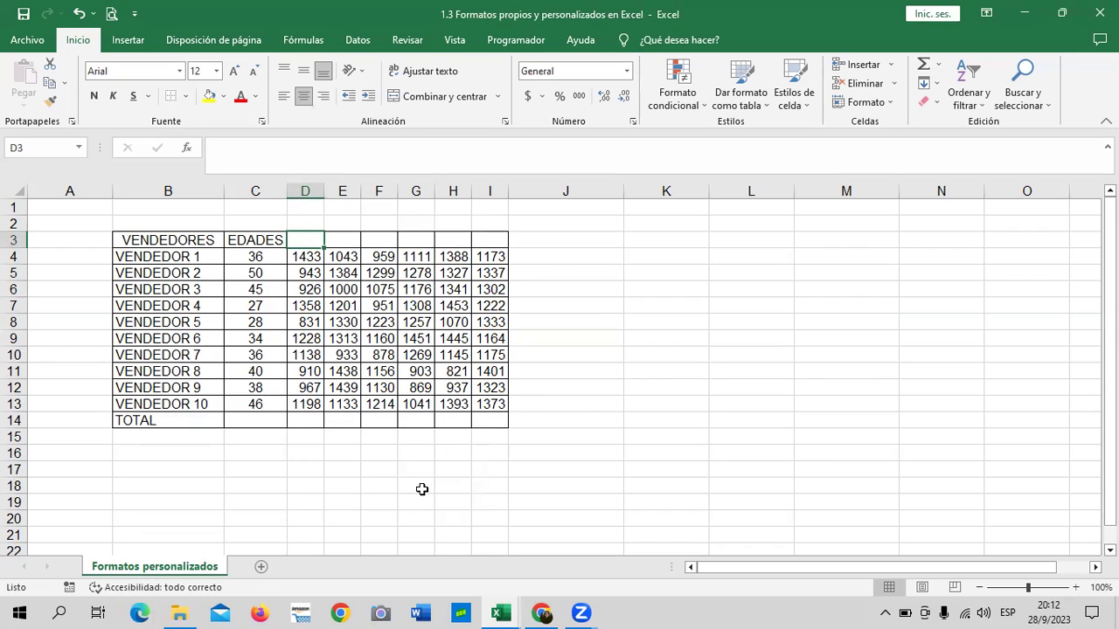
Make a copy of the Formatos personalizados sheet placed at the end of the workbook
right_click(145, 570)
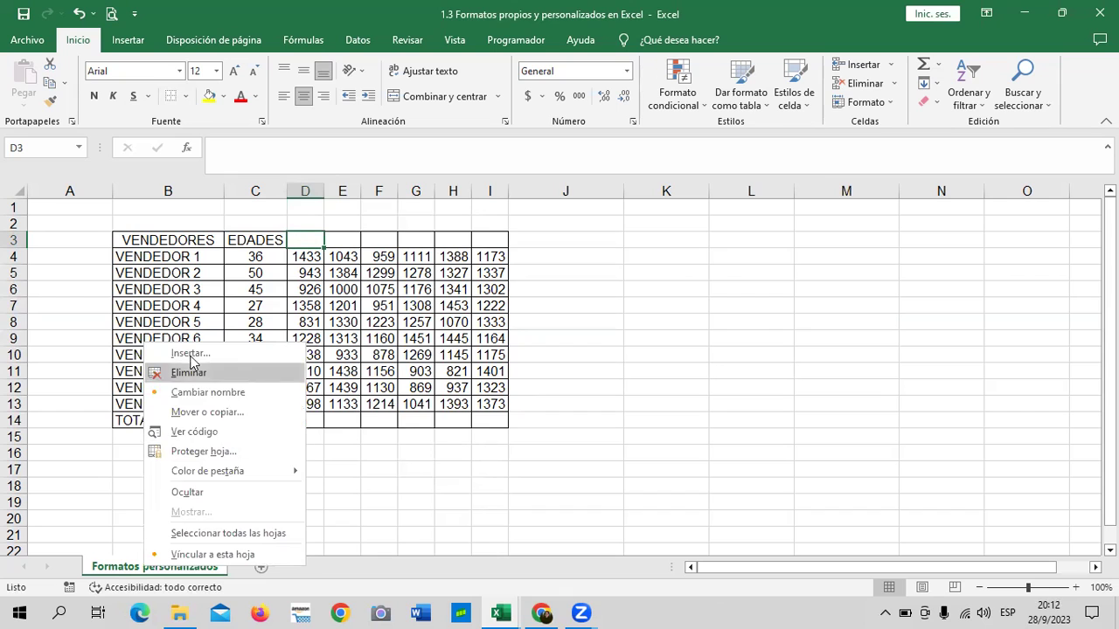
click(220, 417)
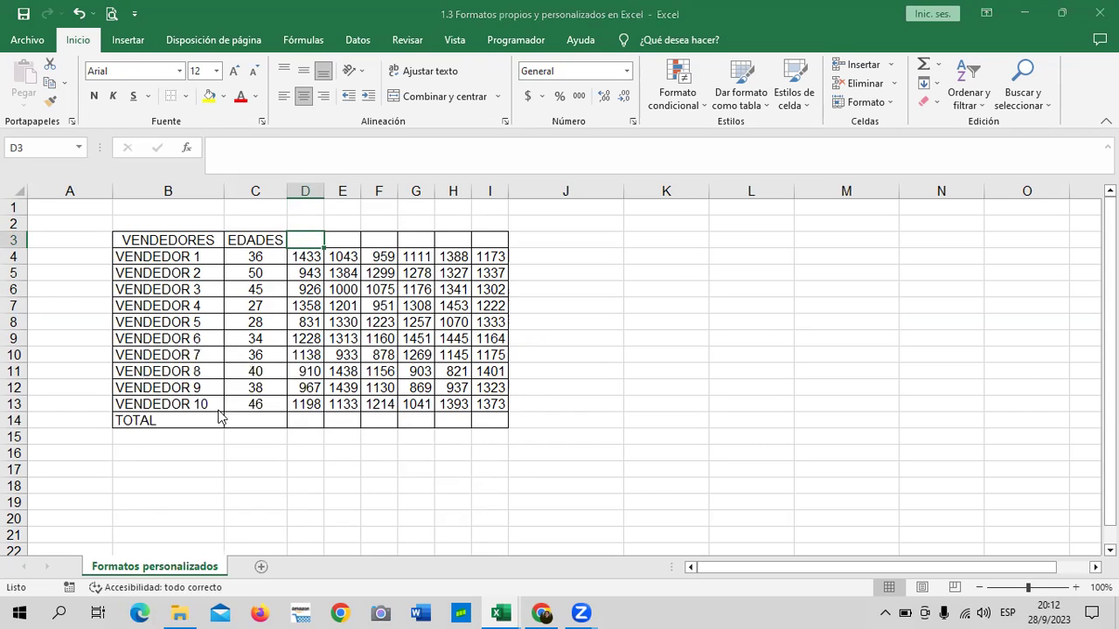
click(144, 414)
click(143, 495)
click(243, 540)
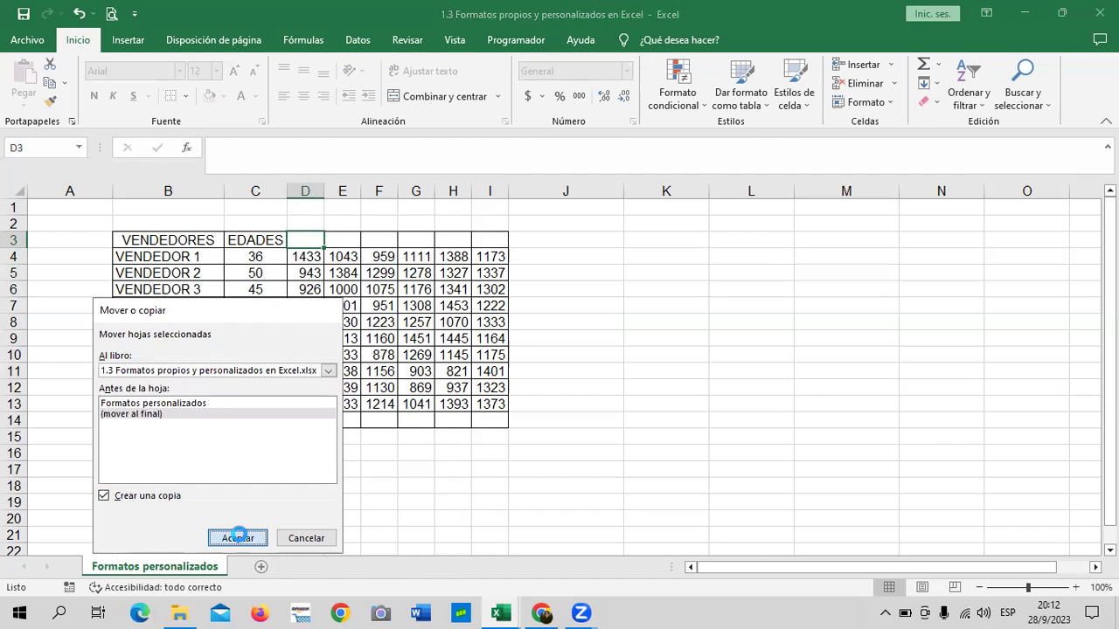
Rename the copied sheet 'Formatos personalizados (2)' to 'Formatos de Excel'
click(171, 568)
right_click(274, 568)
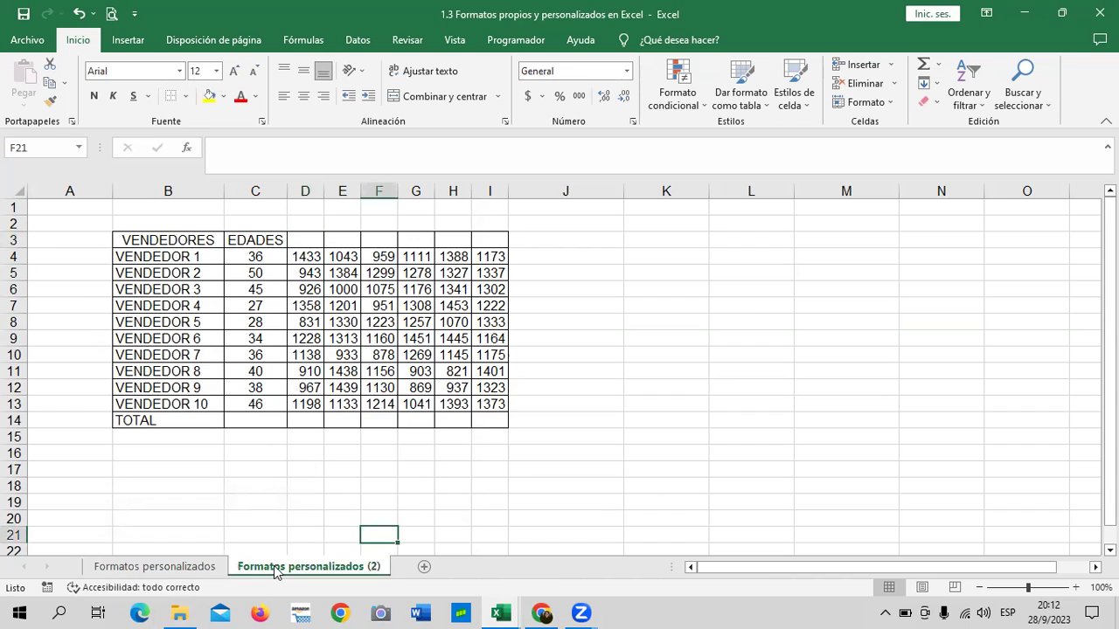
click(341, 396)
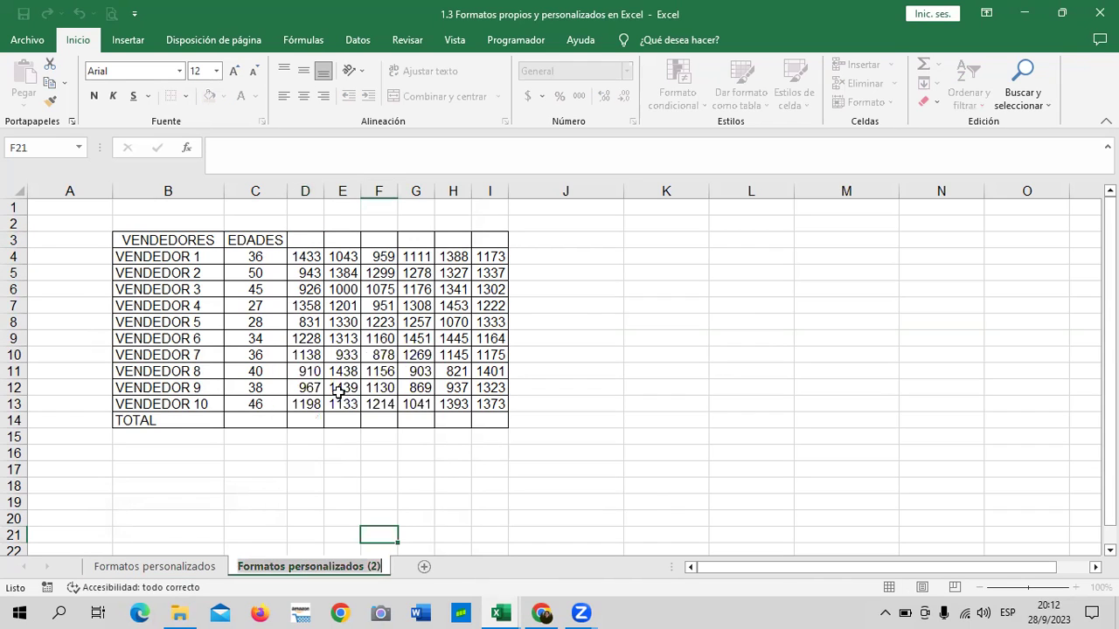
key(BackSpace)
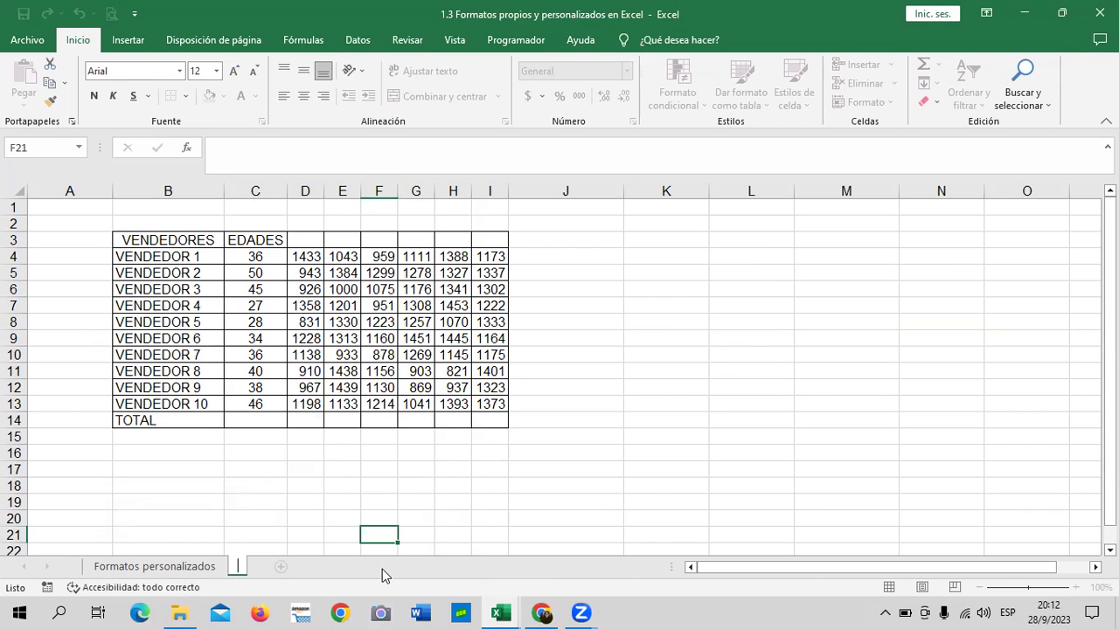
text(Formatos de )
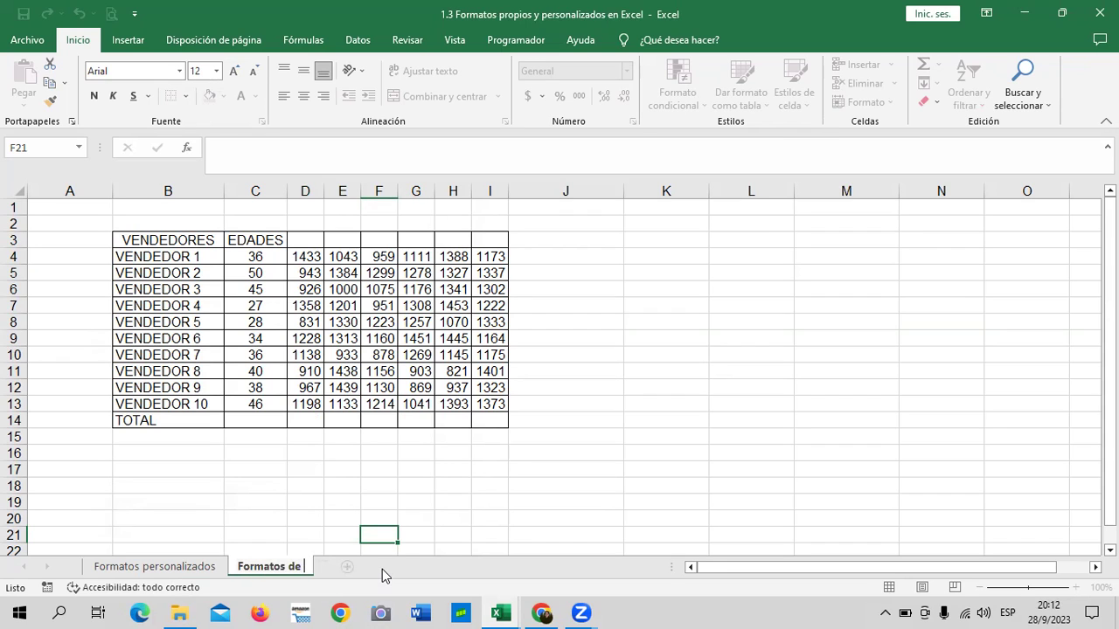
text(Excel)
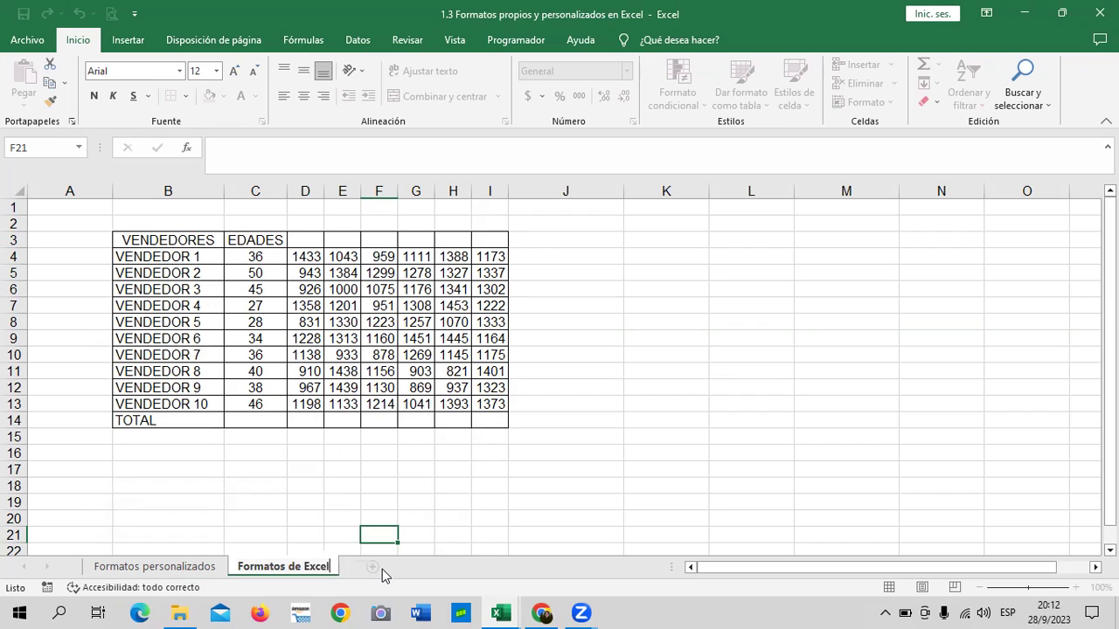
key(Return)
click(582, 374)
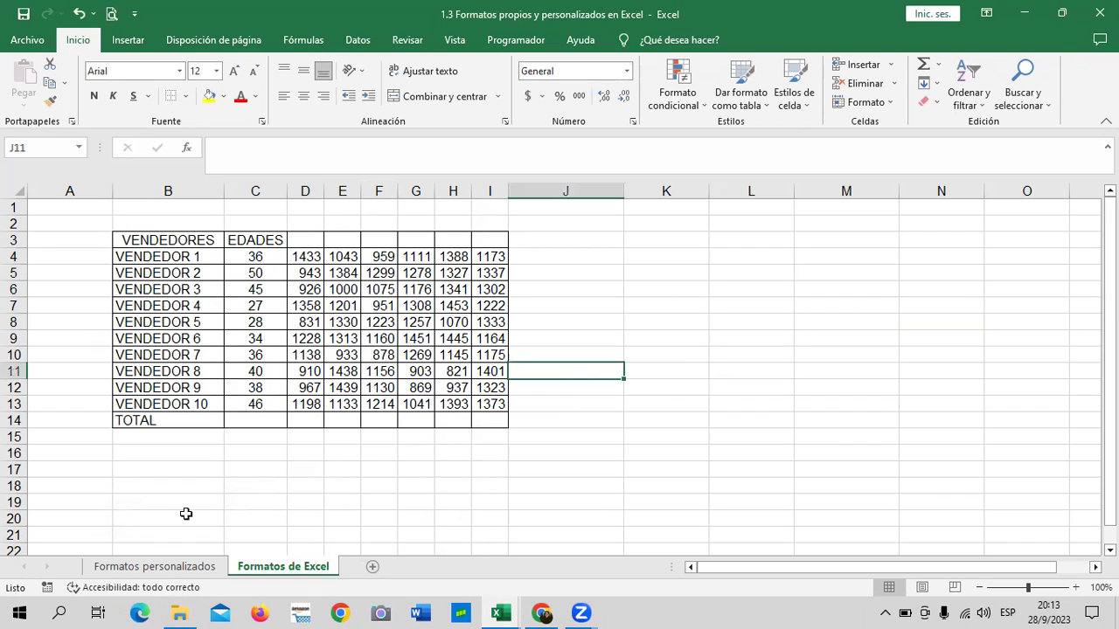
Enter 'dolares' in cell D3 of the Formatos de Excel sheet
click(153, 568)
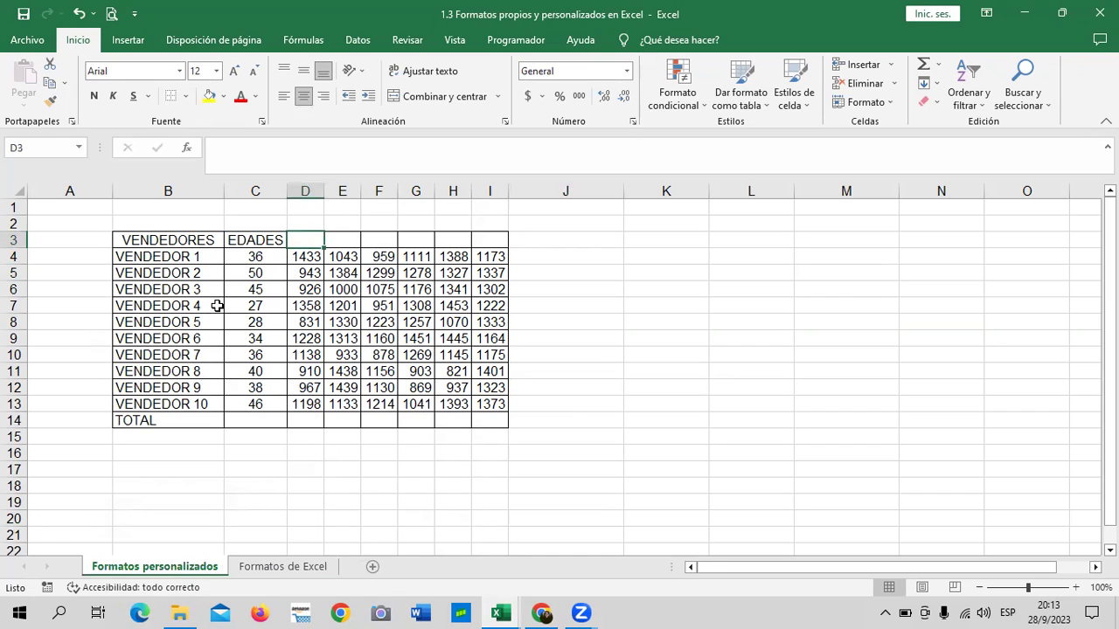
click(304, 566)
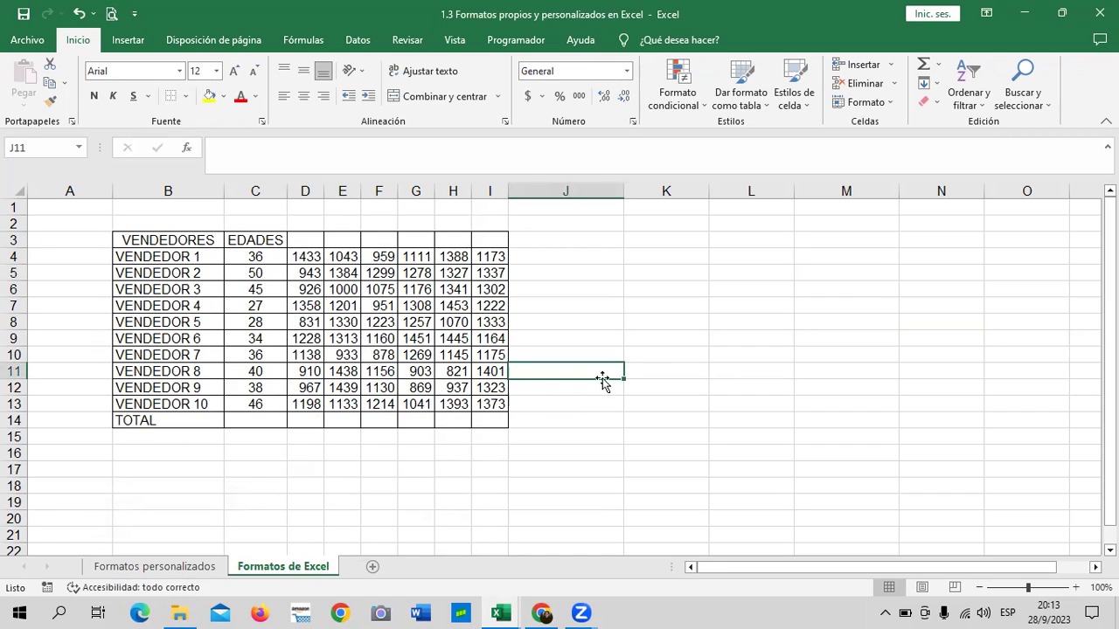
drag(651, 339, 649, 353)
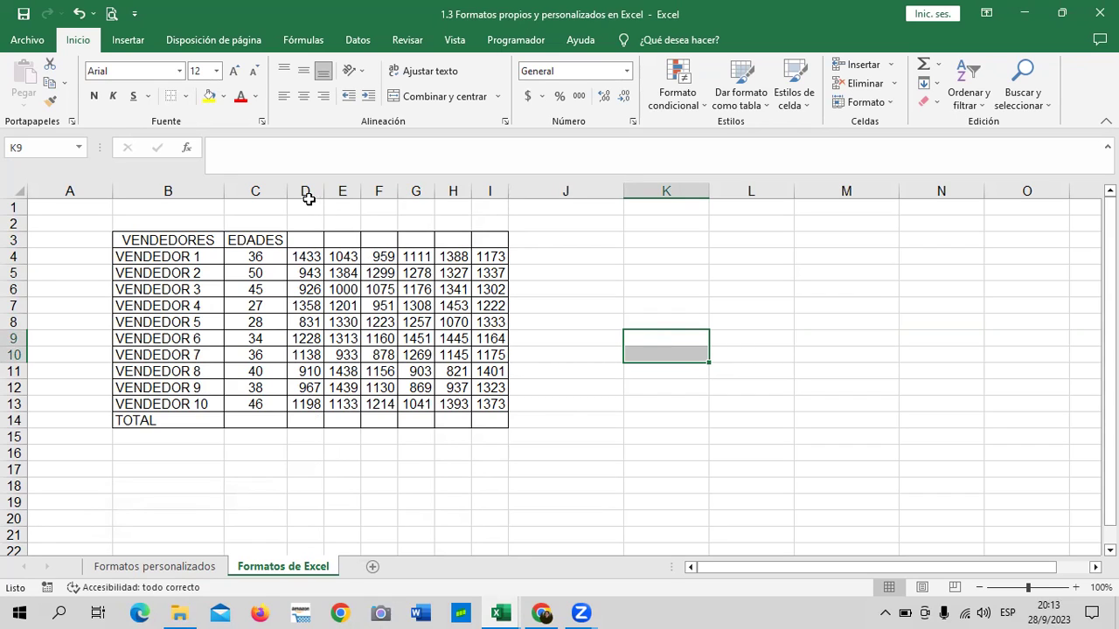
click(299, 241)
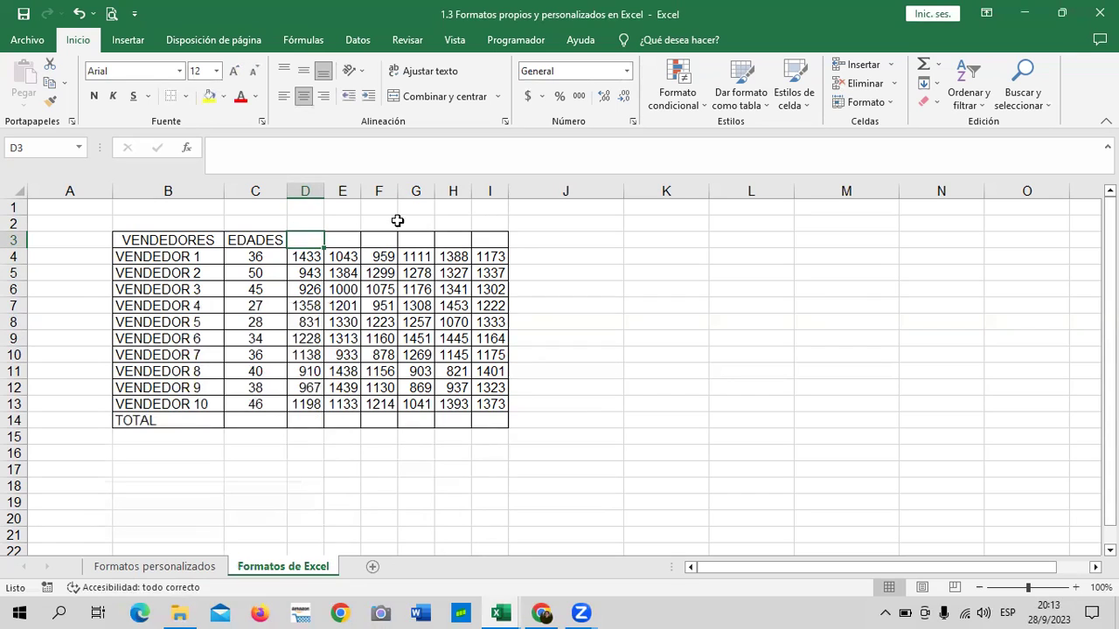
click(308, 240)
text(dolares)
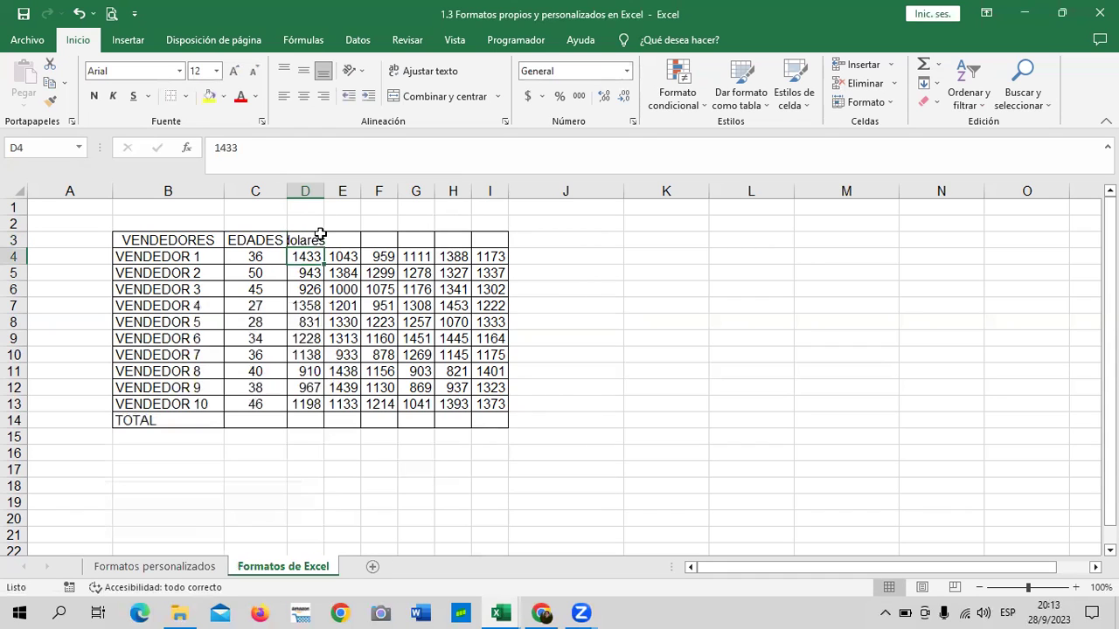
Retype the D3 header as 'DOLARES', autofit column D, and select the amounts D4:D13
double_click(324, 191)
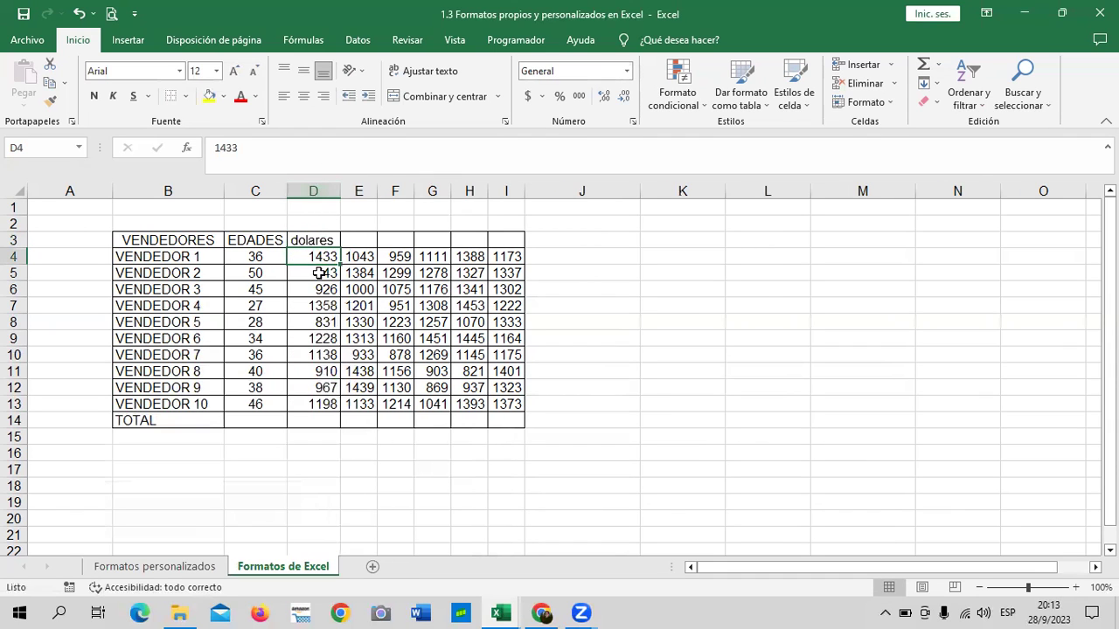
click(319, 236)
key(Caps_Lock)
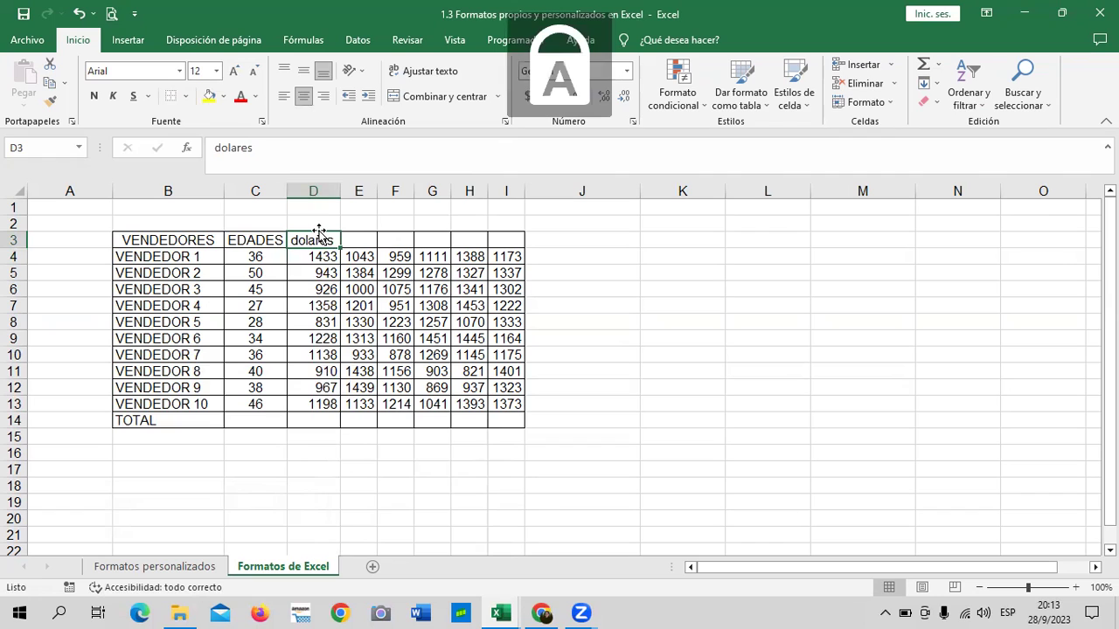
text(DOLARES)
key(Return)
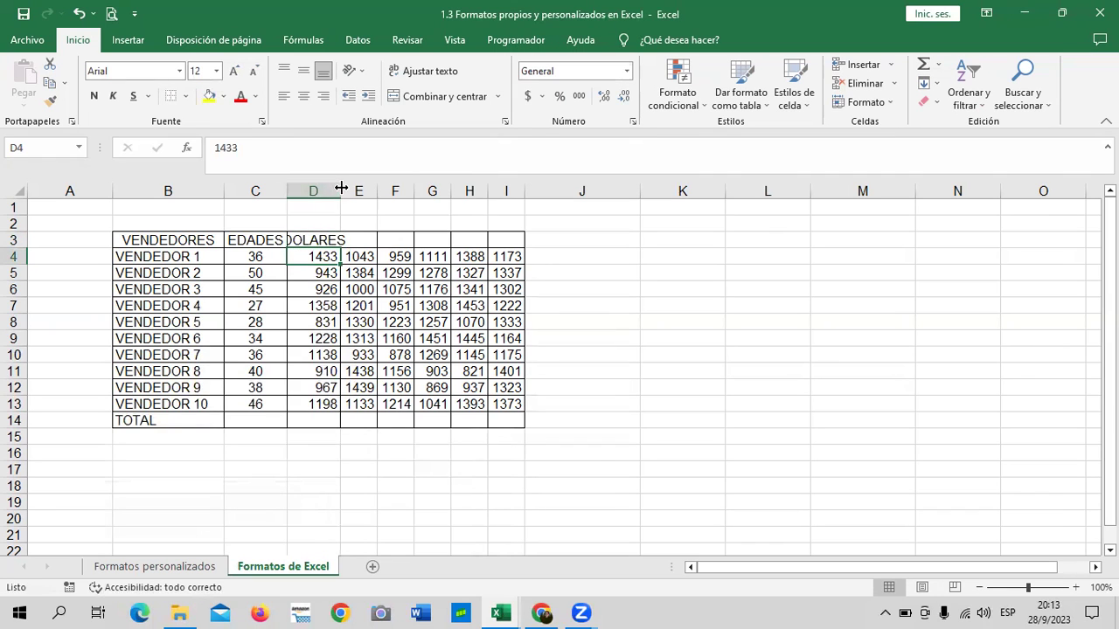
double_click(340, 190)
click(512, 405)
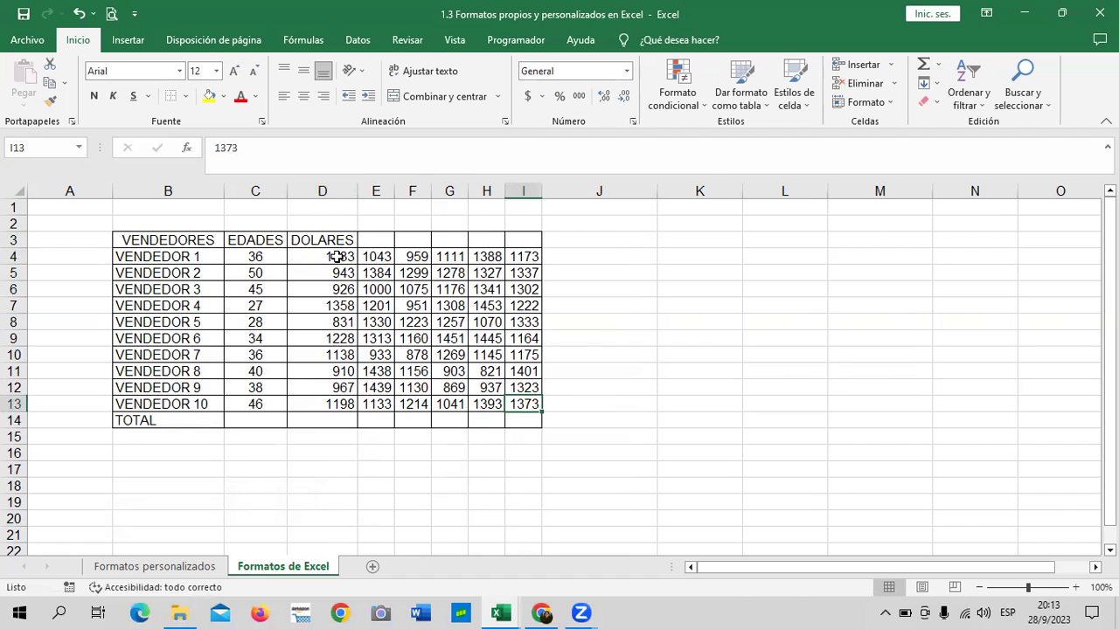
drag(336, 256, 337, 404)
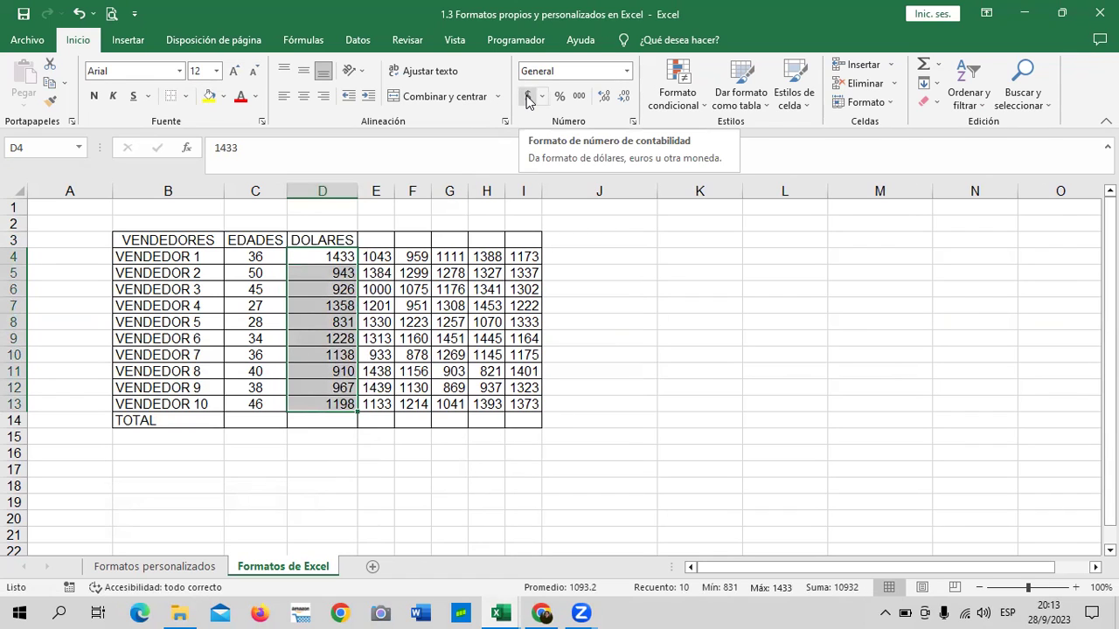
Give the DOLARES amounts in D4:D13 Contabilidad format with $ signs and no decimals
click(626, 71)
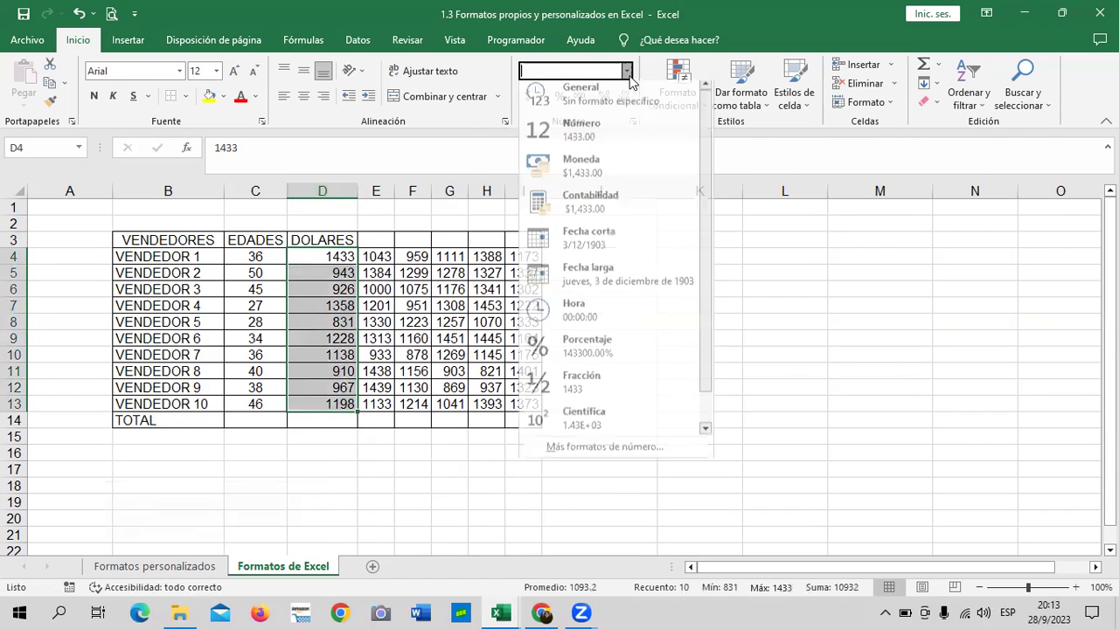
click(626, 75)
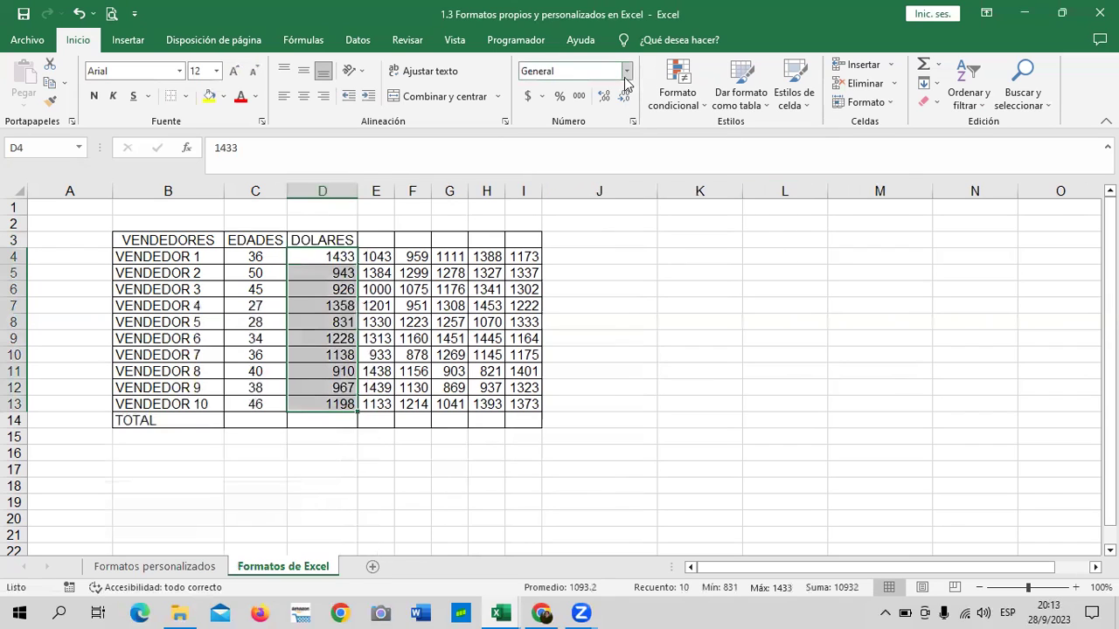
click(626, 77)
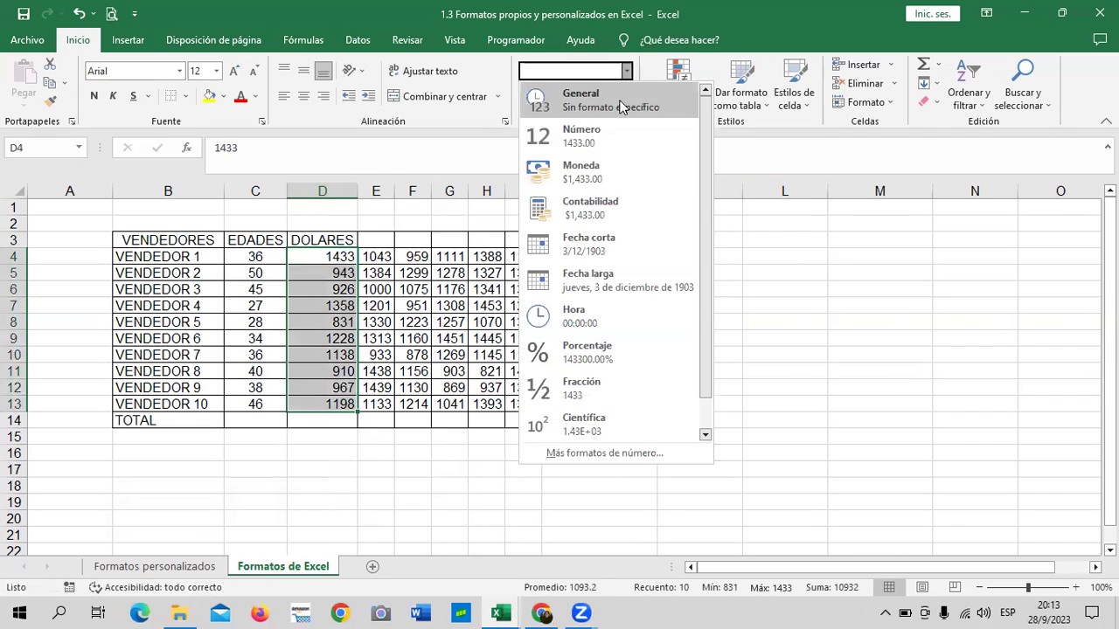
click(660, 218)
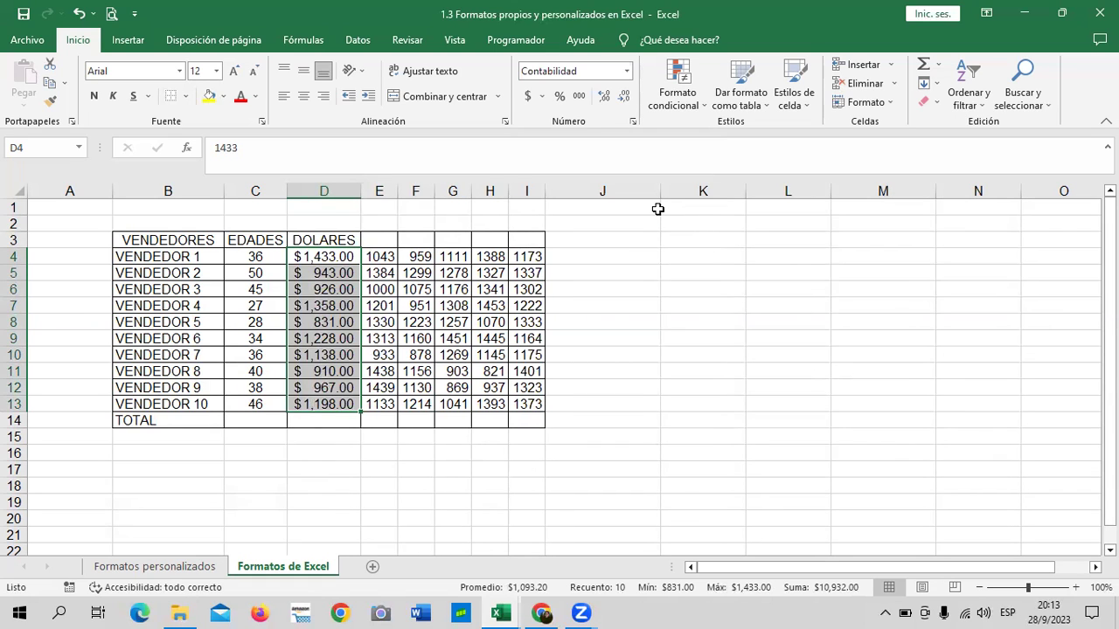
click(626, 104)
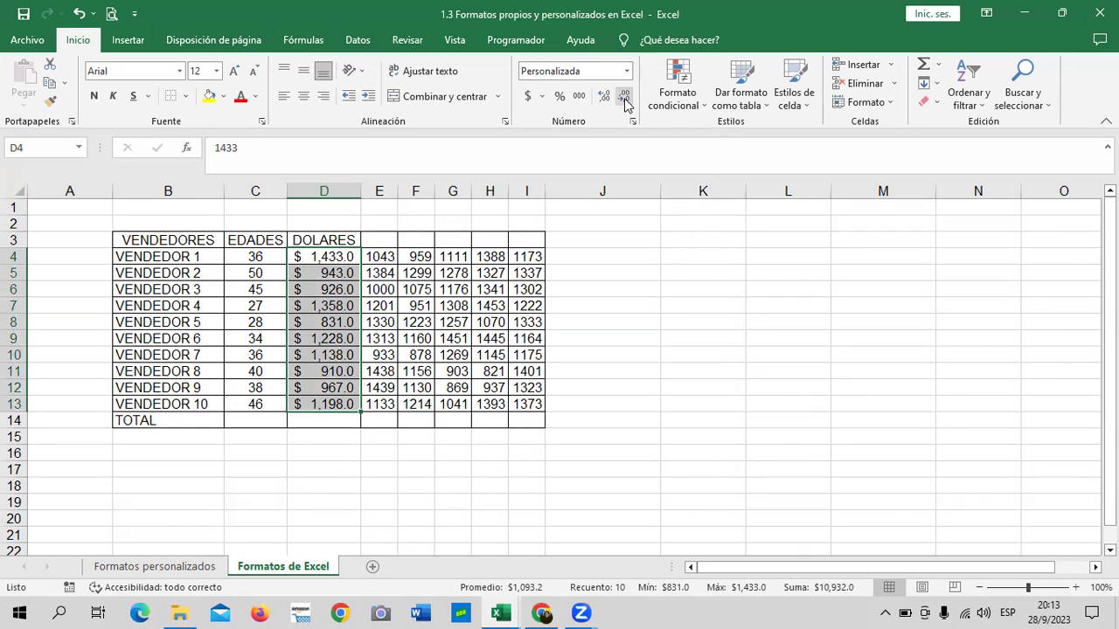
click(625, 104)
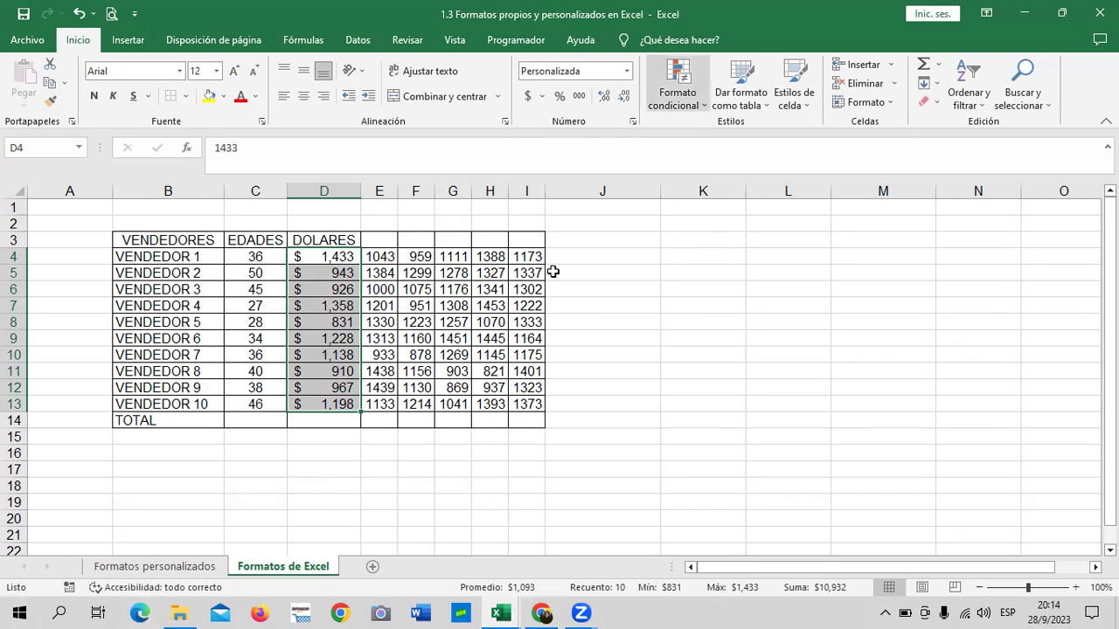
click(553, 305)
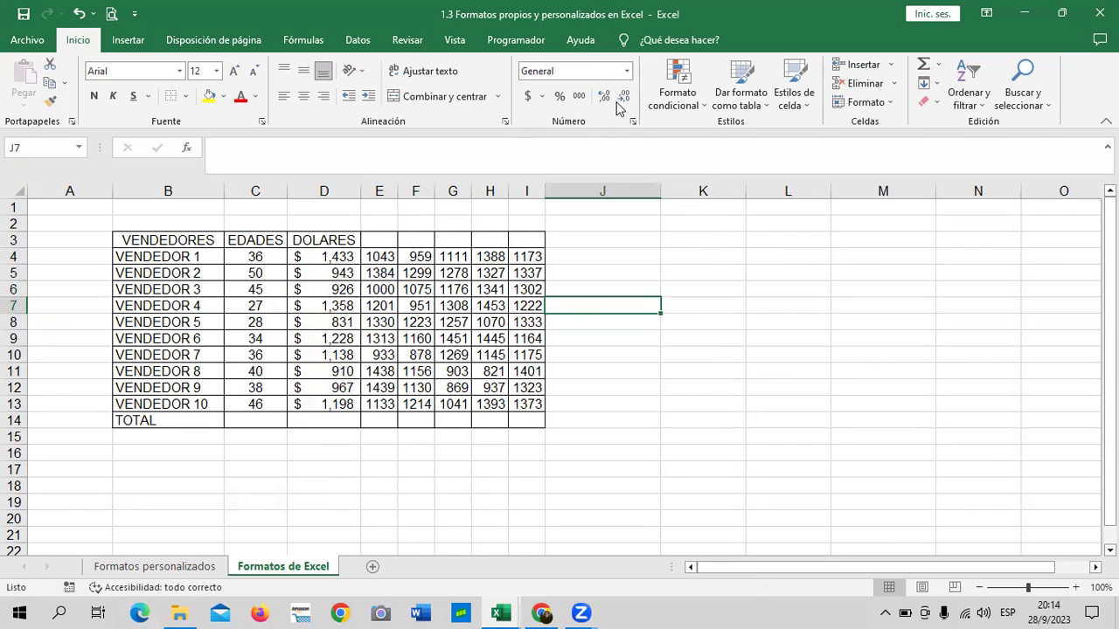
Format E4:E13 as whole percentages with Estilo porcentual instead of the Porcentaje format
drag(378, 257, 381, 404)
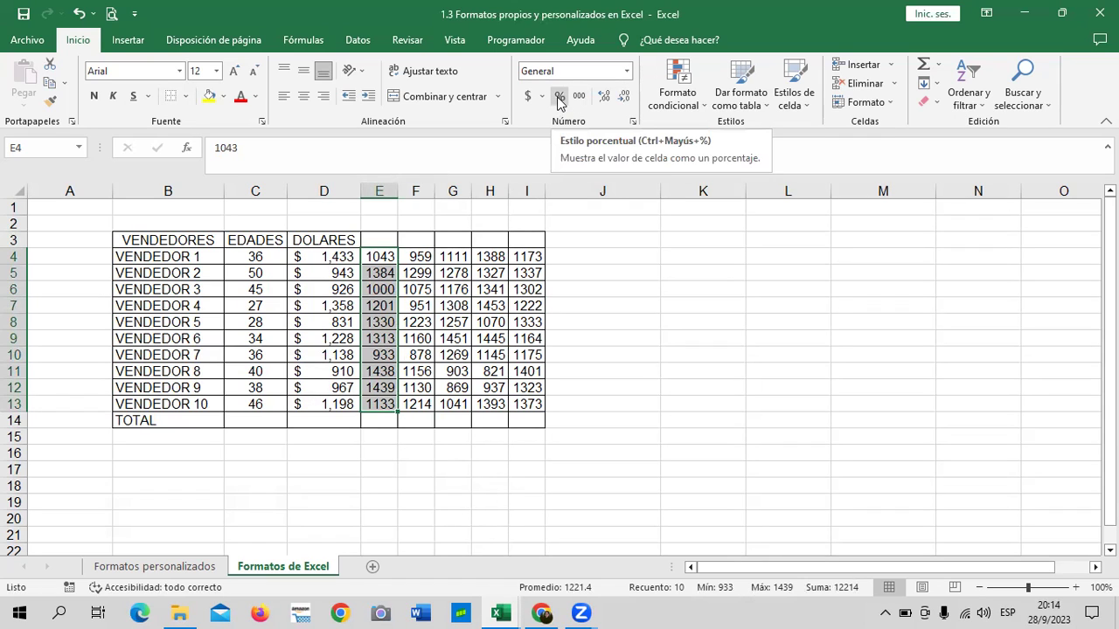
click(626, 73)
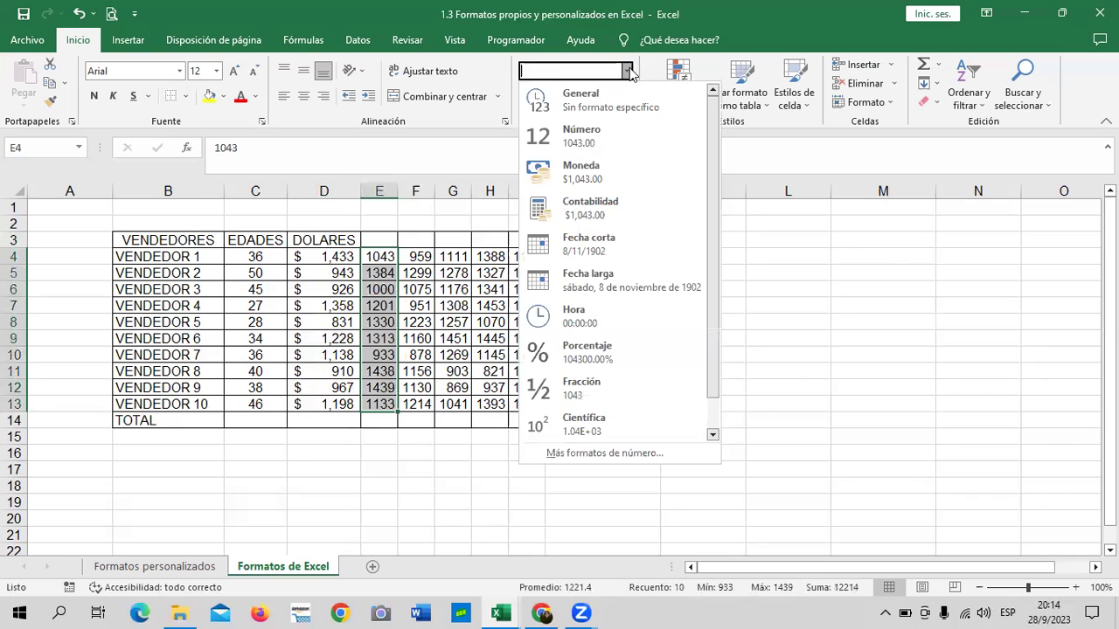
click(656, 350)
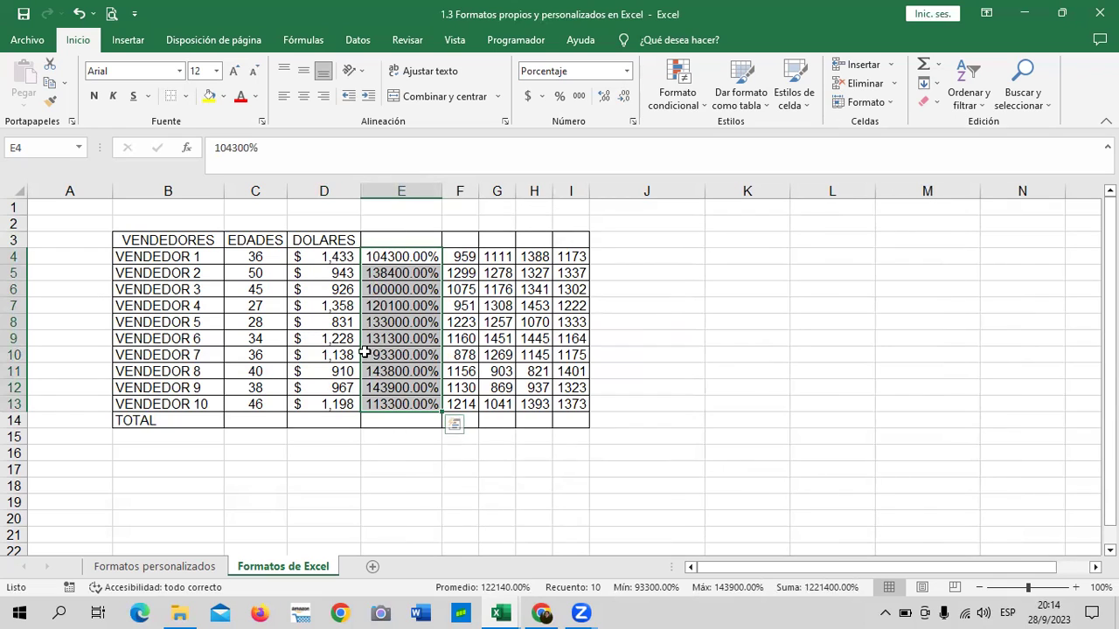
click(384, 256)
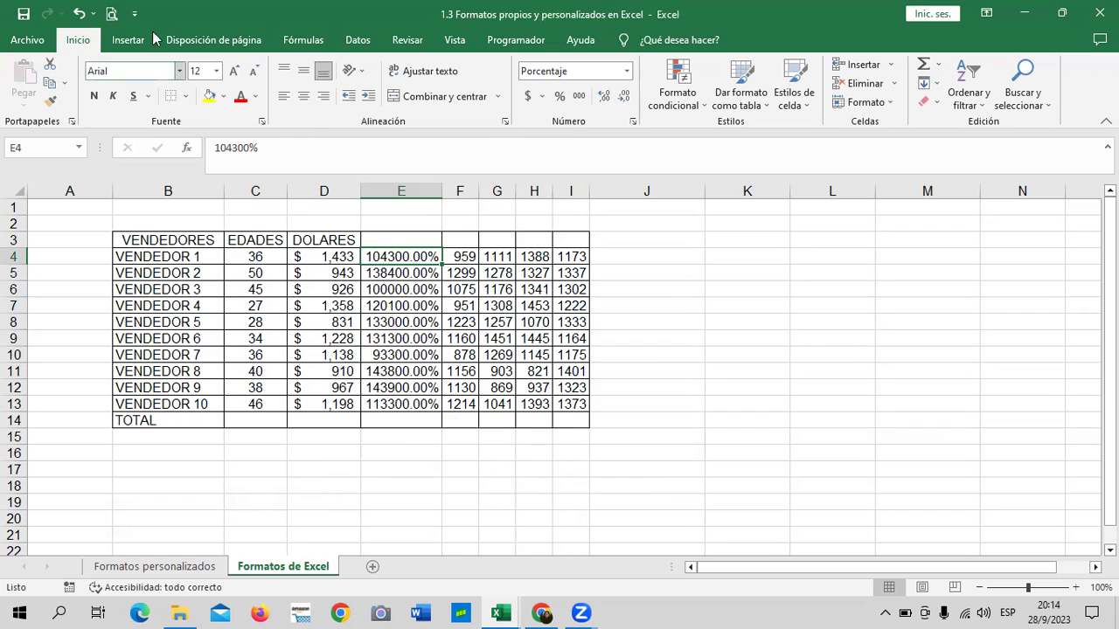
click(79, 15)
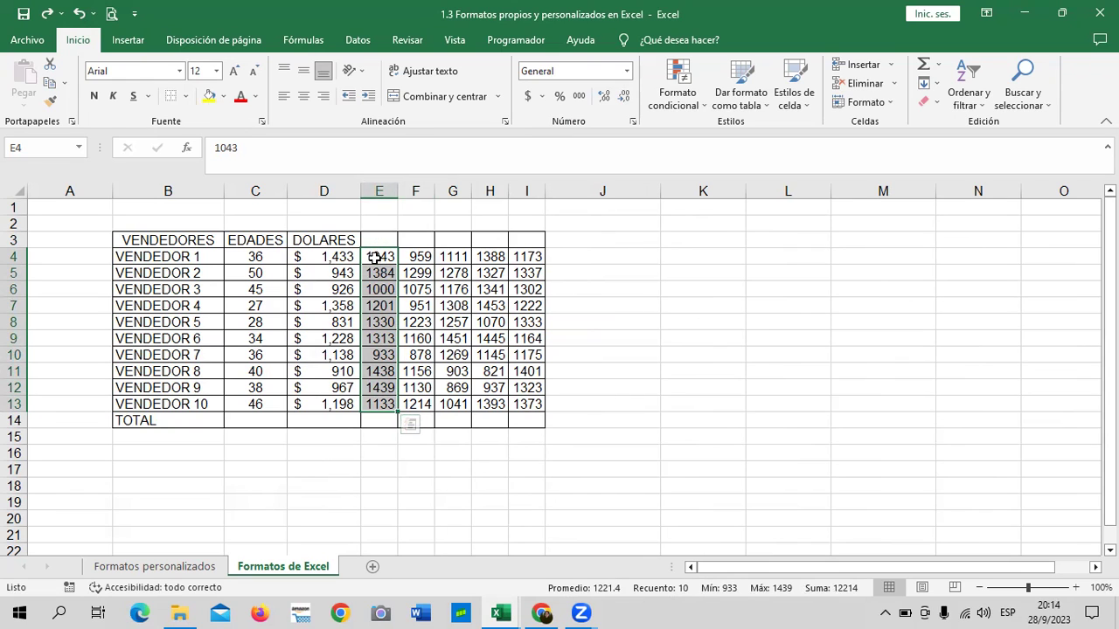
click(559, 97)
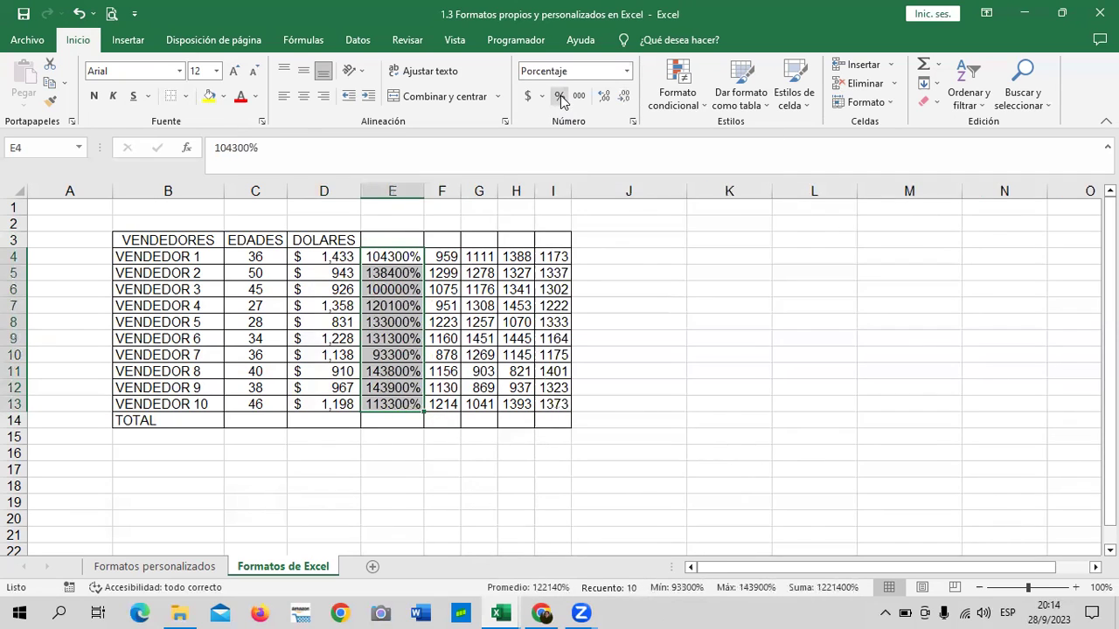
click(389, 240)
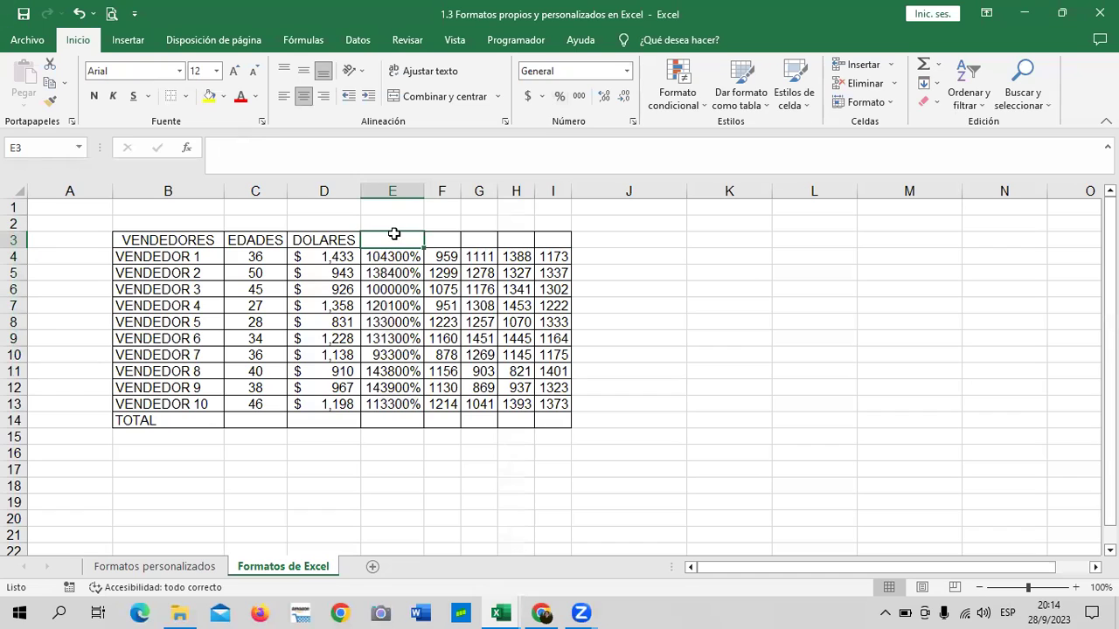
Enter the header PORCENTAJE in E3 and auto-fit column E
text(PORCENTAJE)
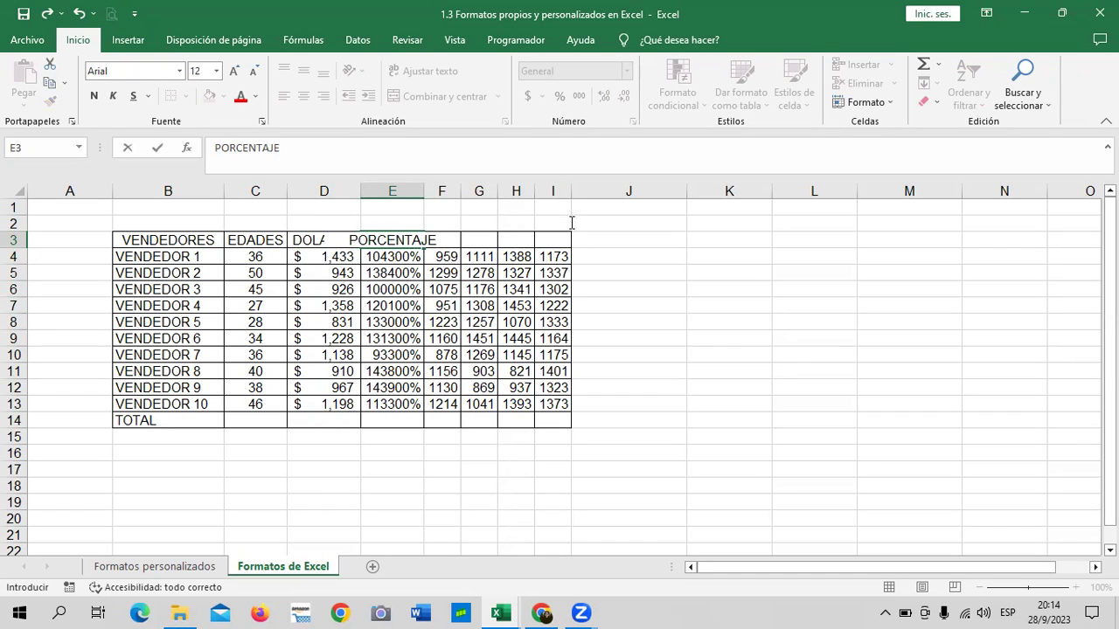
key(Return)
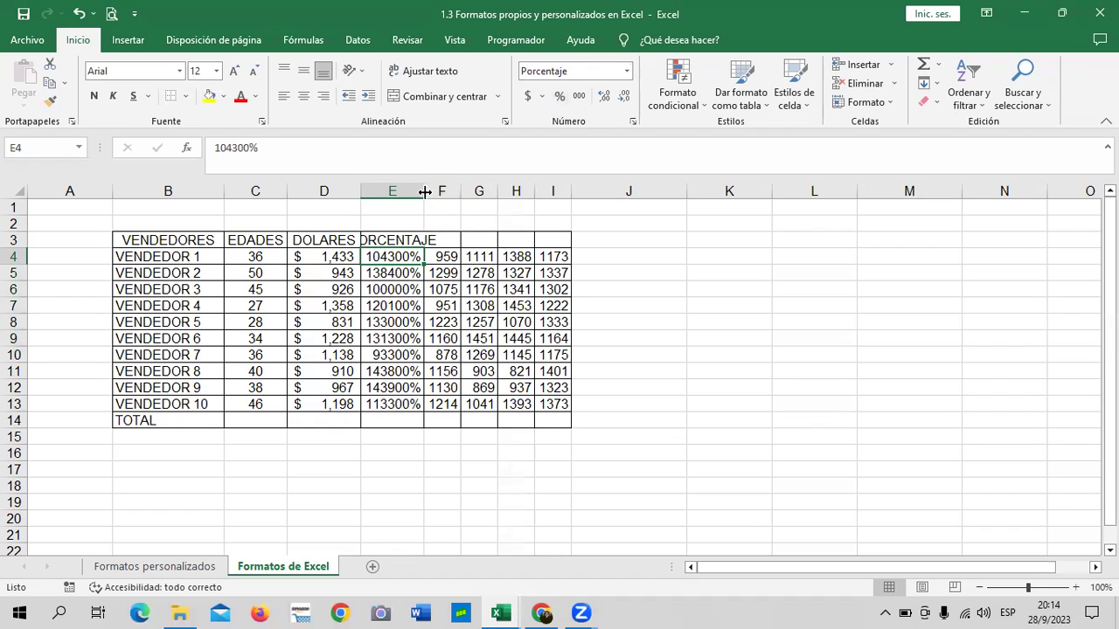
double_click(424, 187)
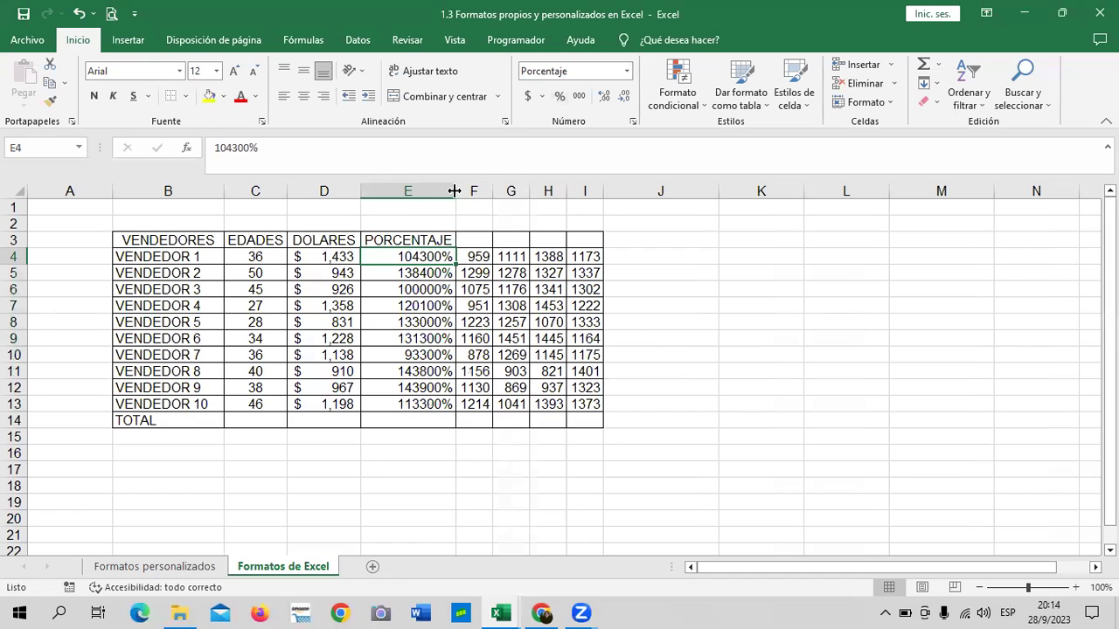
Readjust column E's width until every percentage value displays fully
drag(455, 190, 401, 190)
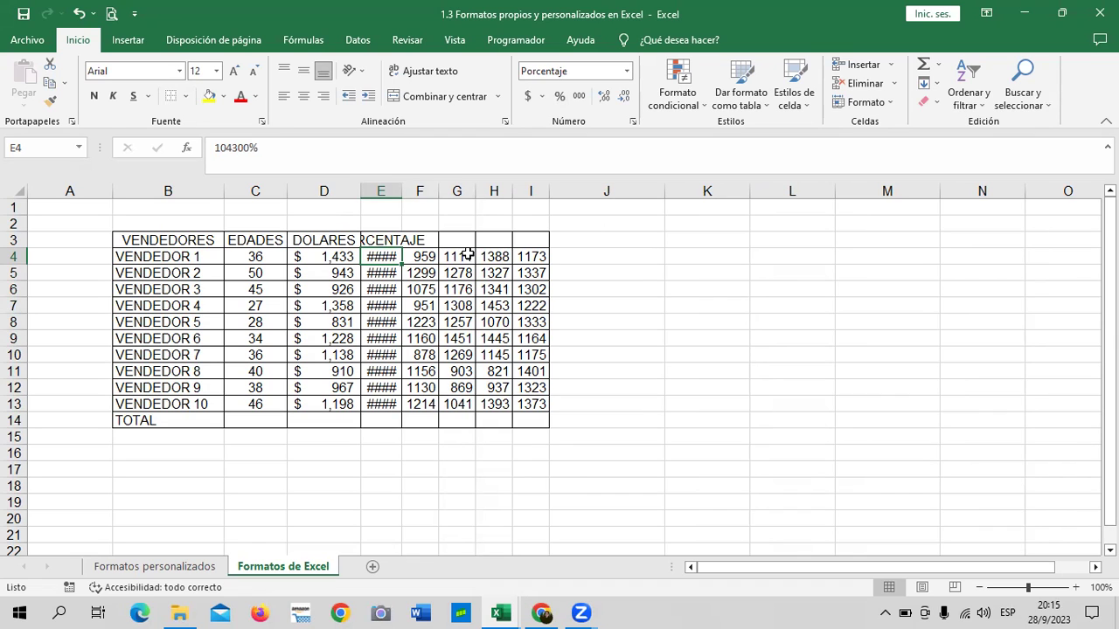
click(382, 406)
click(382, 388)
click(382, 355)
click(383, 303)
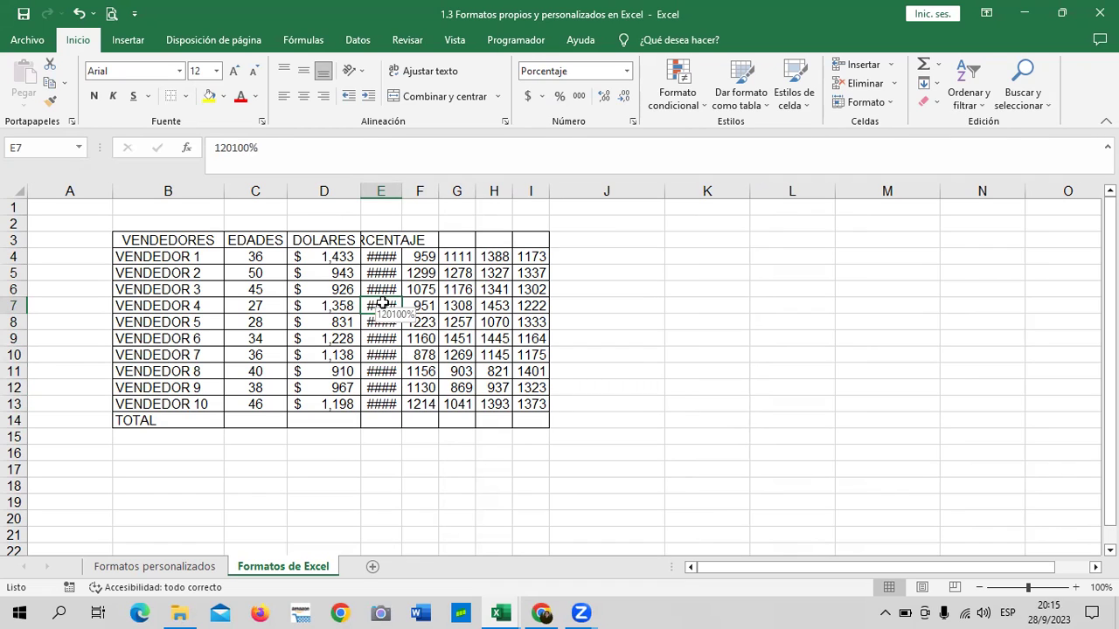
click(374, 255)
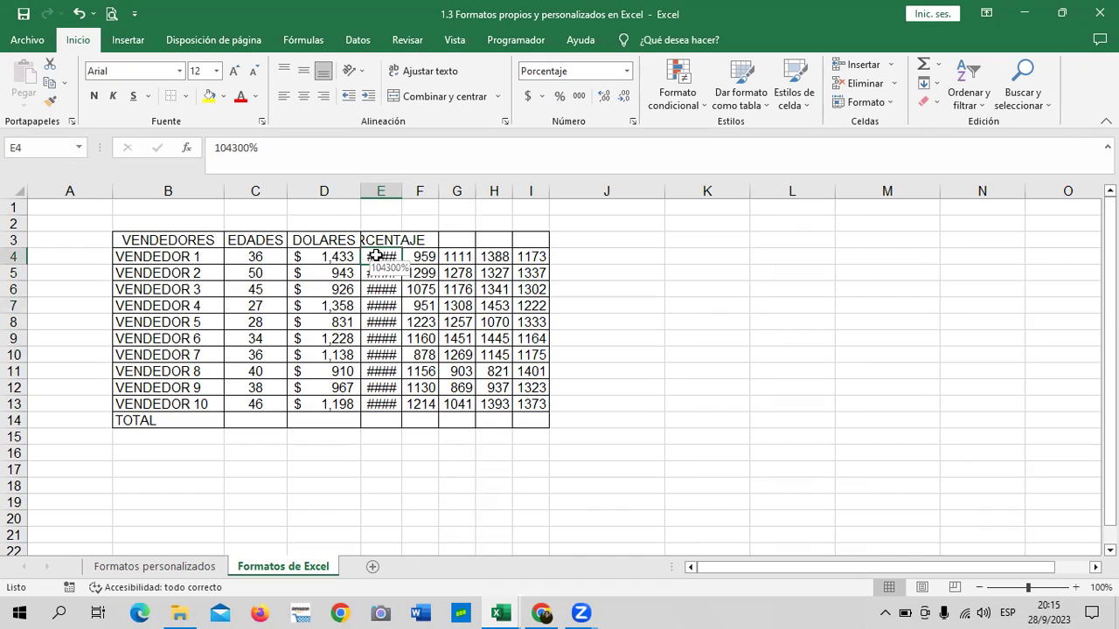
drag(401, 187, 414, 187)
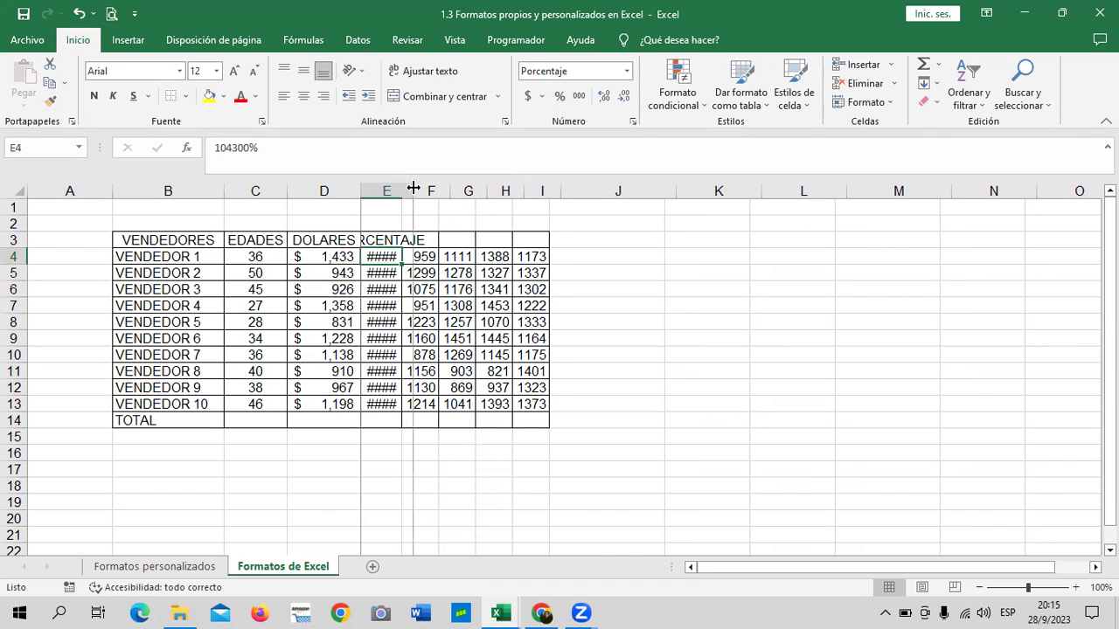
click(387, 287)
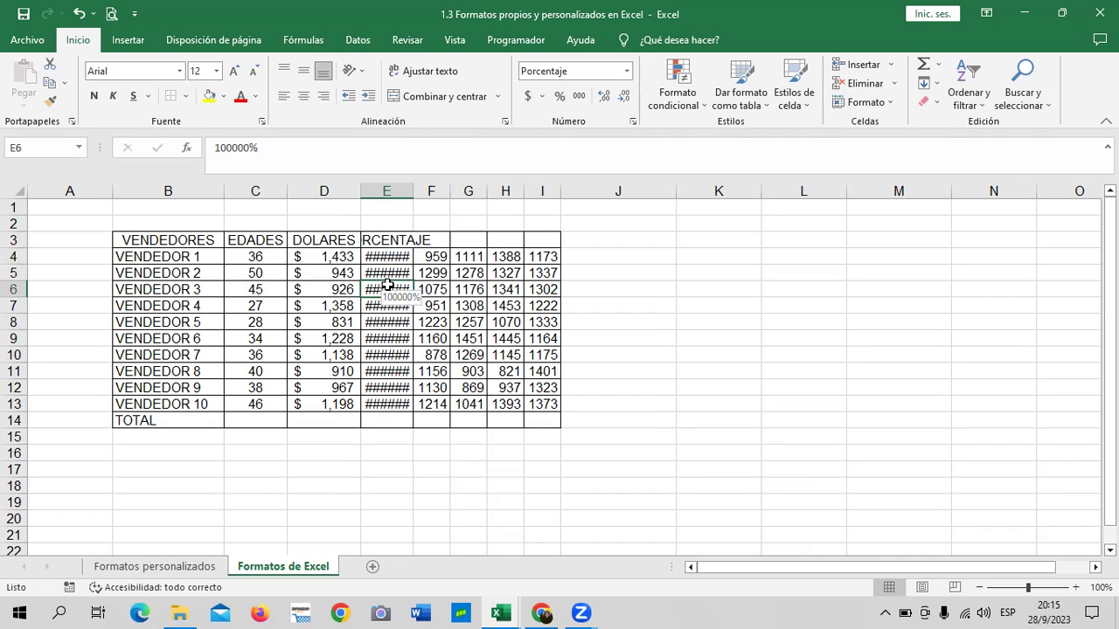
click(387, 404)
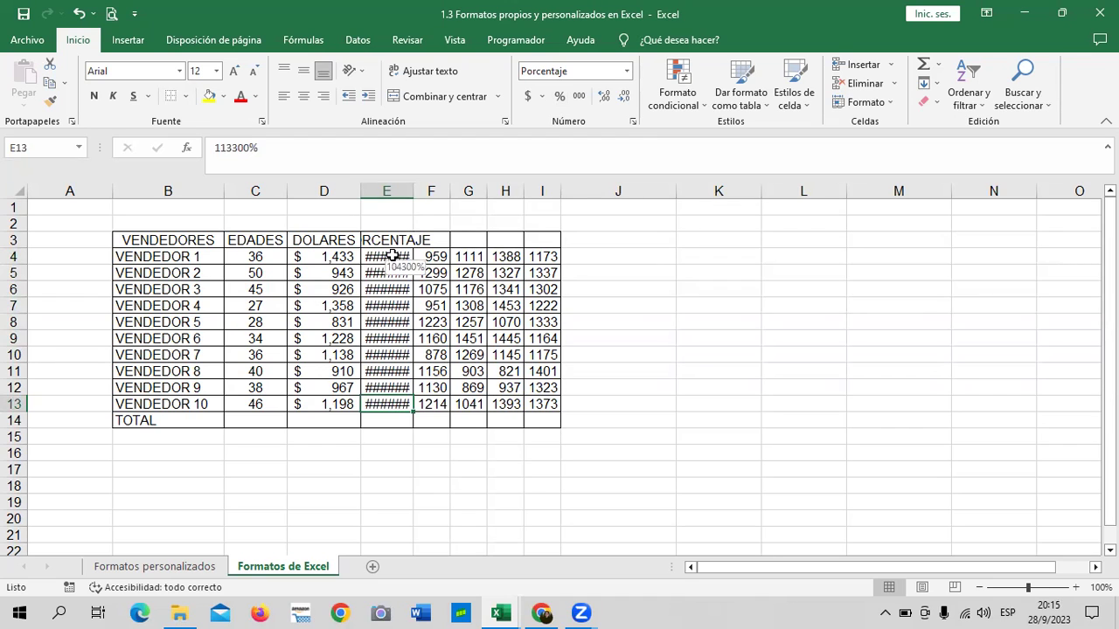
double_click(413, 192)
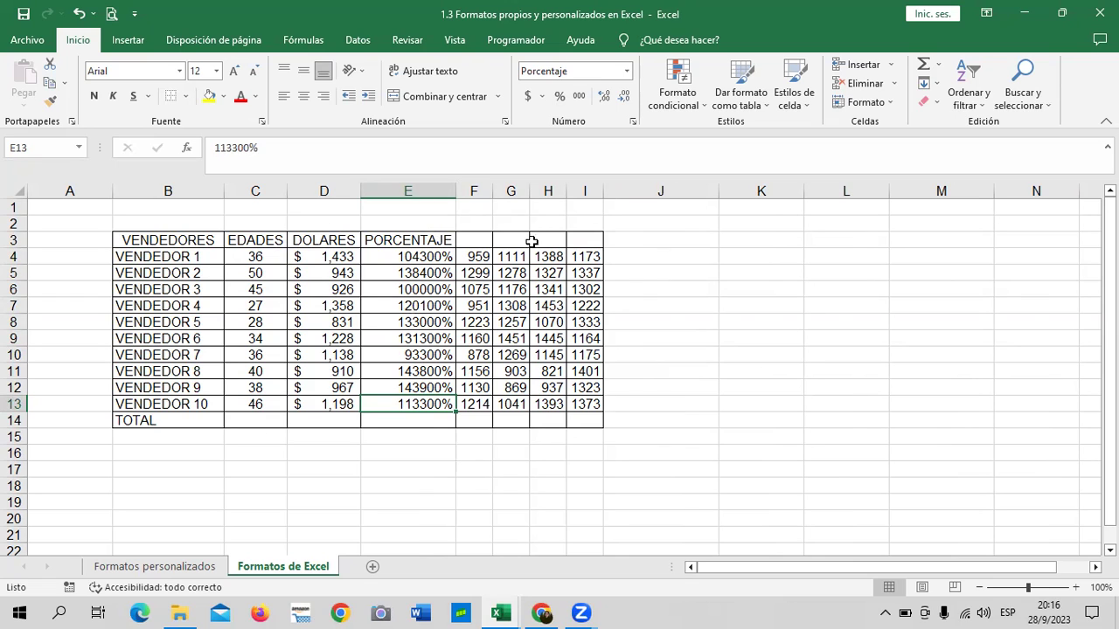
click(477, 241)
click(594, 242)
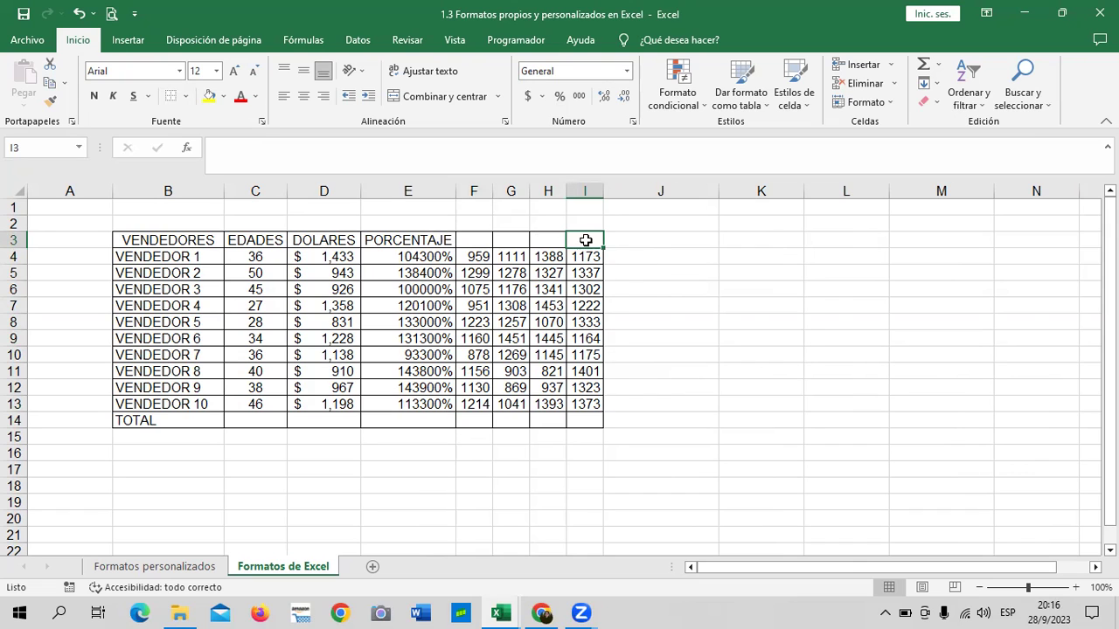
Clear I4:I13, head column I with FECHA CORTA, and auto-fit the column
mouse_move(585, 256)
mouse_down()
mouse_move(580, 412)
mouse_move(578, 395)
mouse_up()
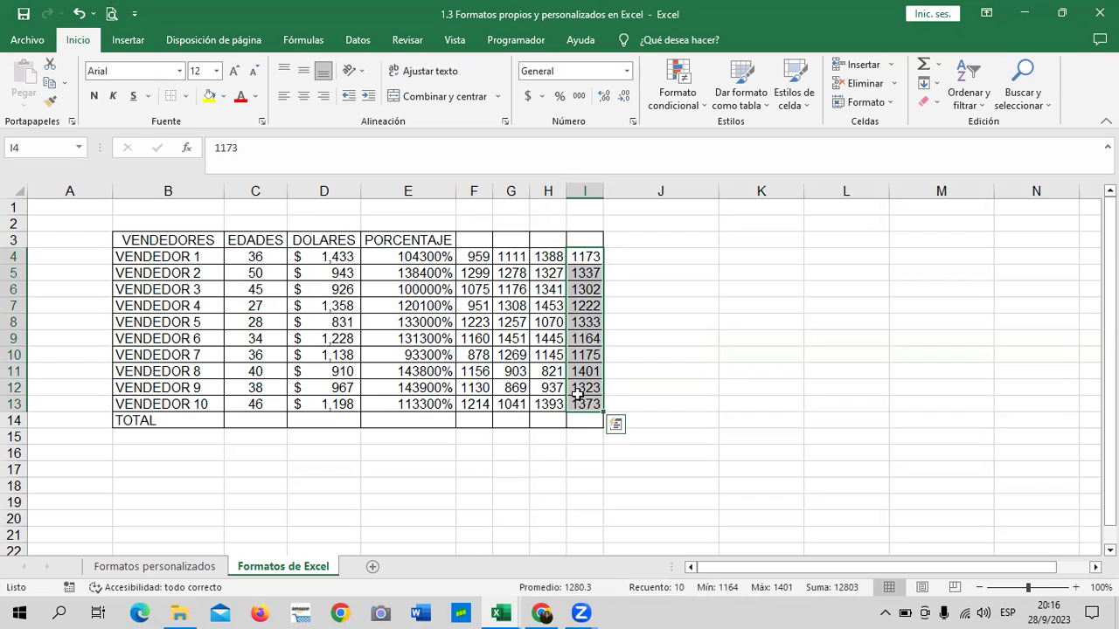
key(Delete)
click(582, 236)
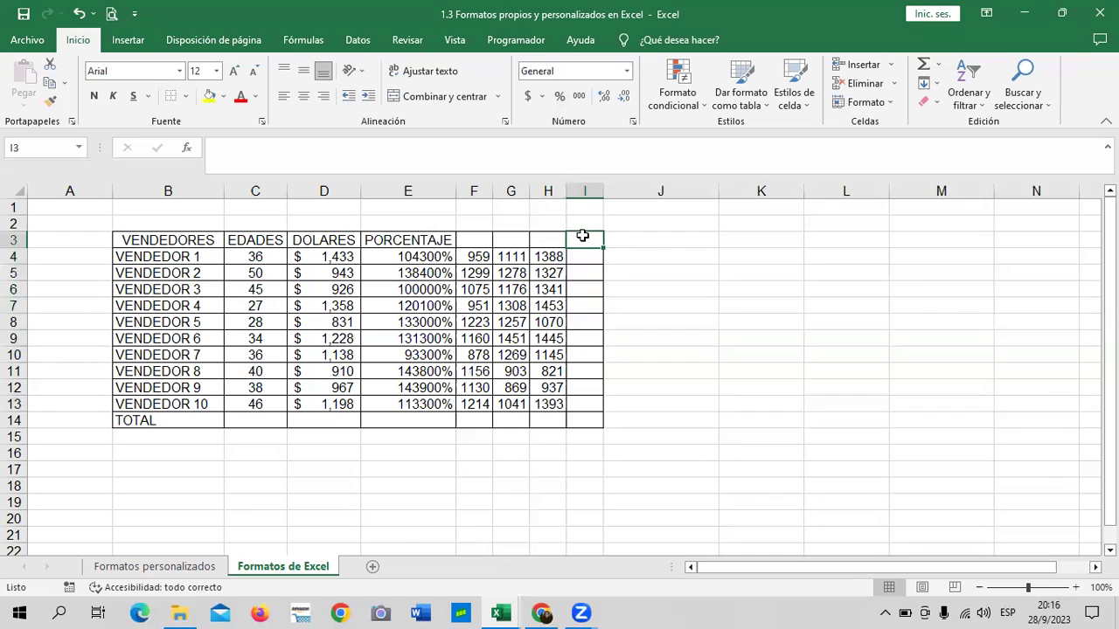
text(FECHA CORTA)
key(Return)
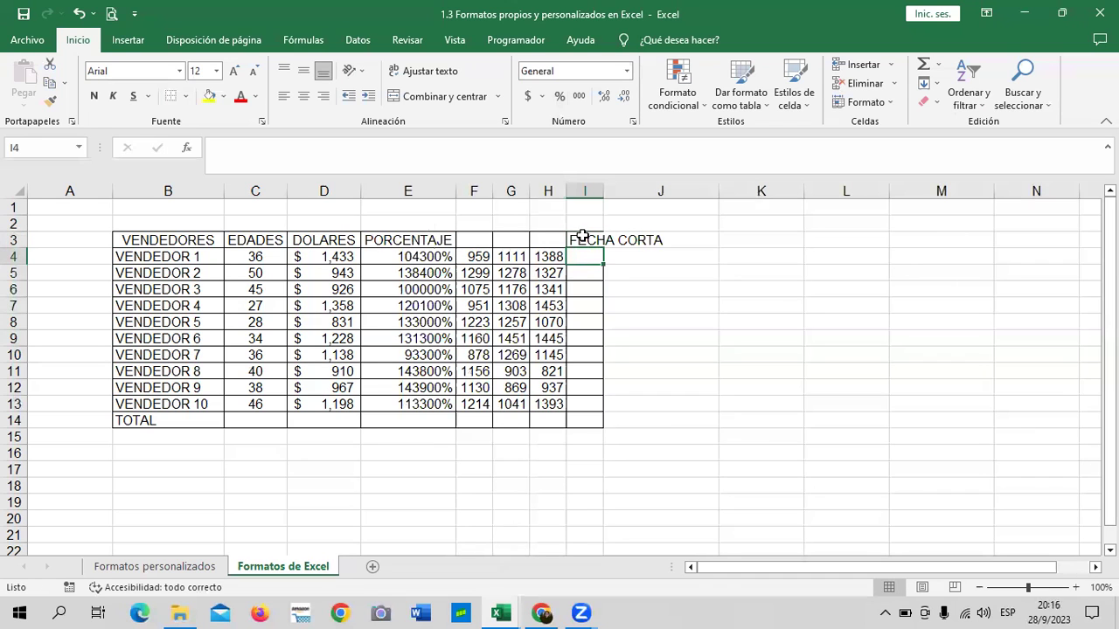
click(593, 241)
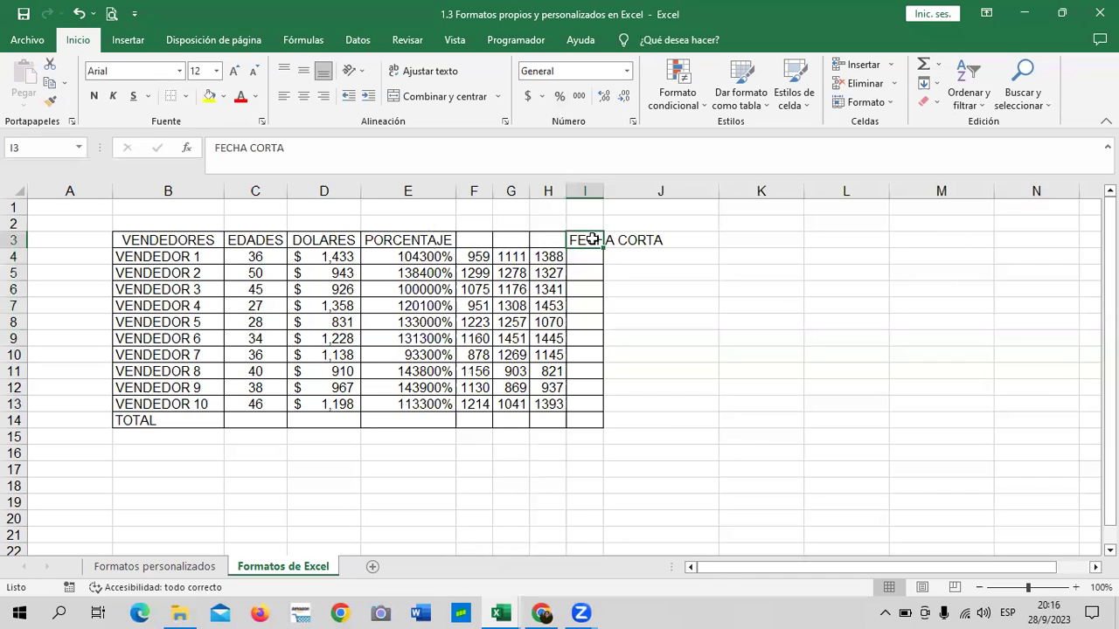
double_click(606, 187)
Select the empty cells I4:I14 and bring up the Formato de celdas settings
drag(604, 257, 612, 418)
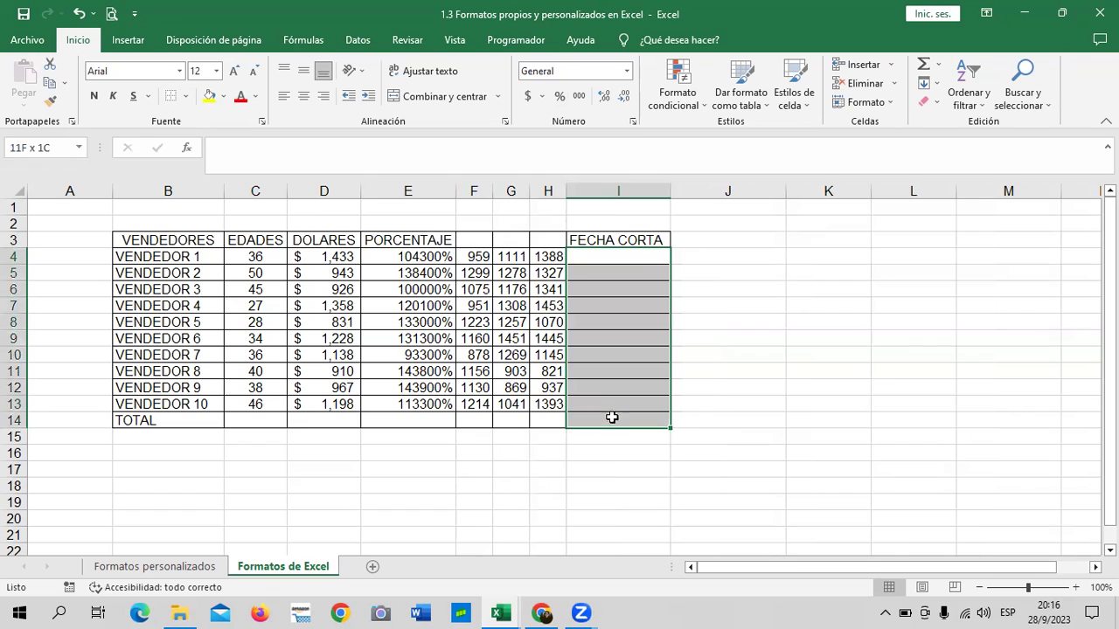
click(626, 72)
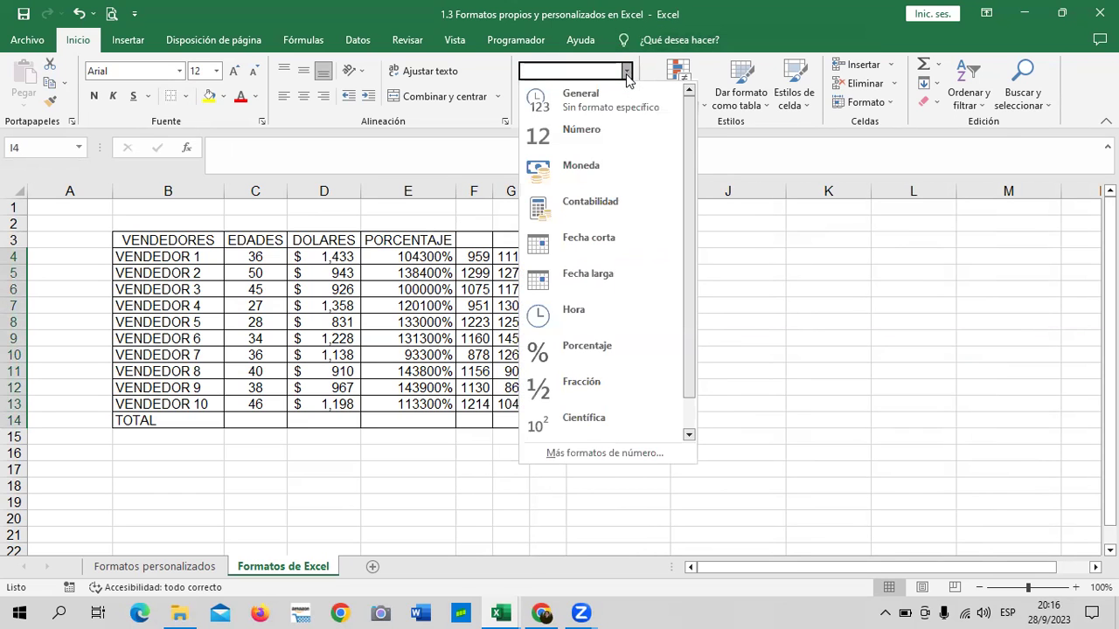
click(626, 73)
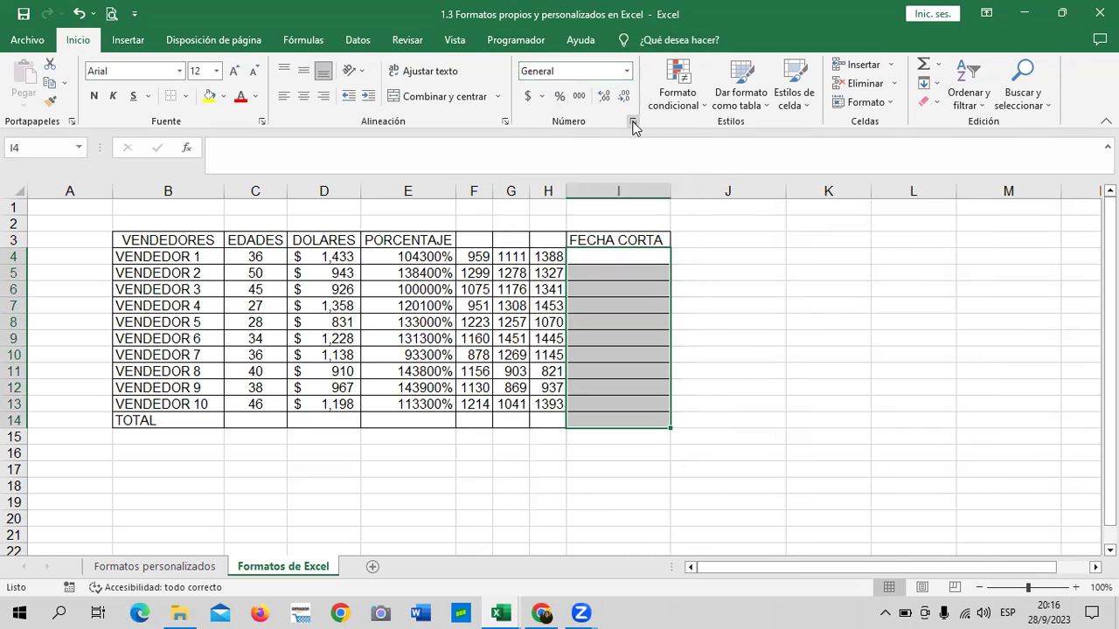
click(633, 124)
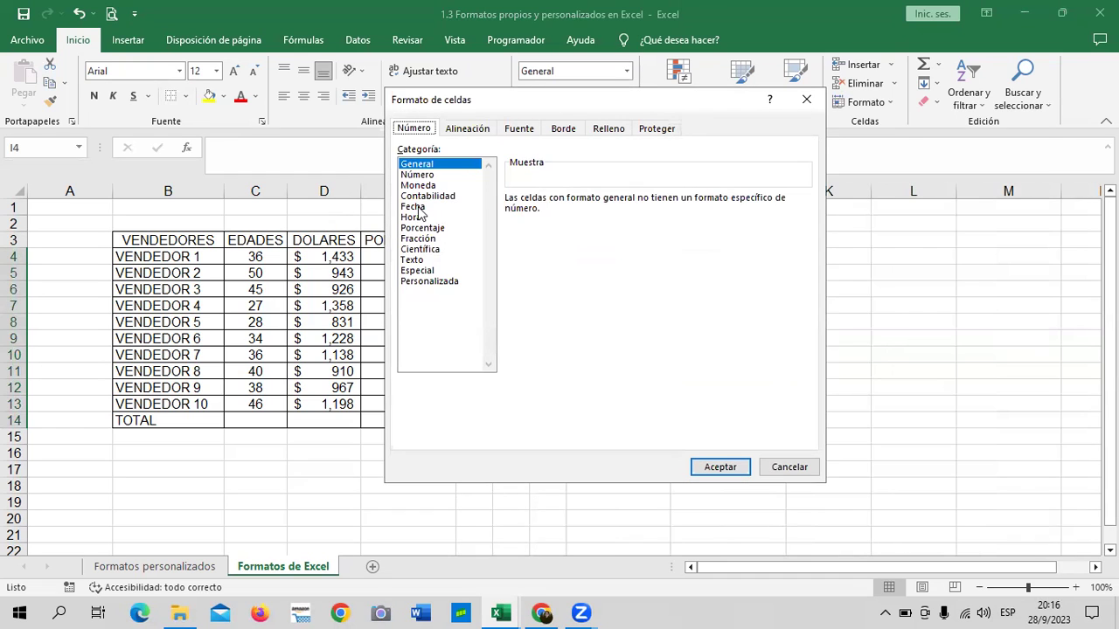
Format I4:I14 as Fecha with the 14/03/2012 type
click(413, 206)
drag(593, 101, 531, 87)
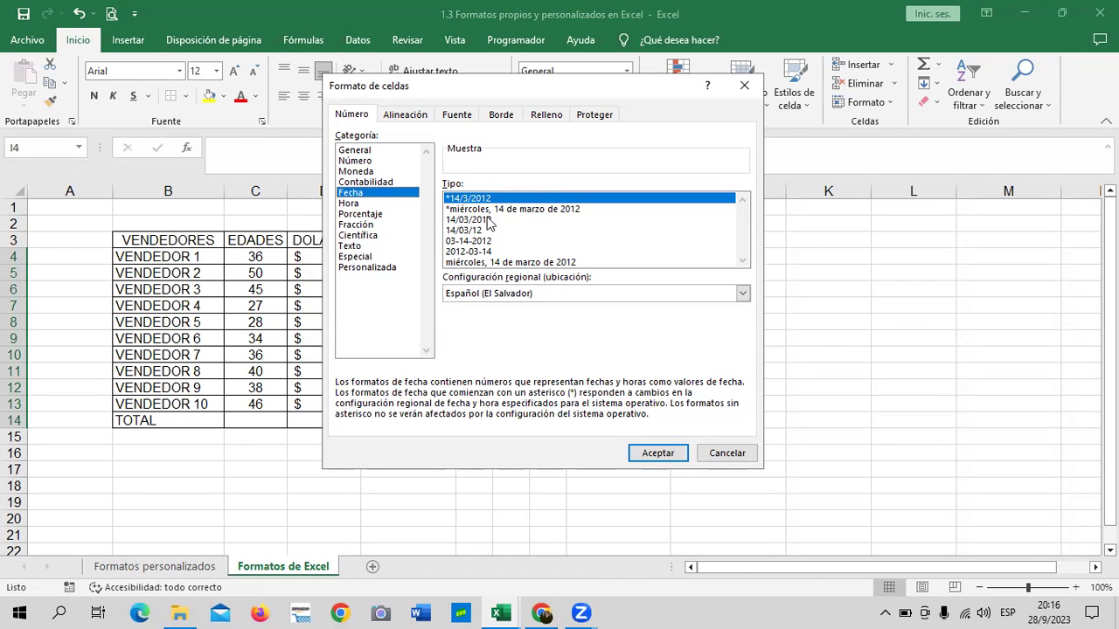
click(461, 242)
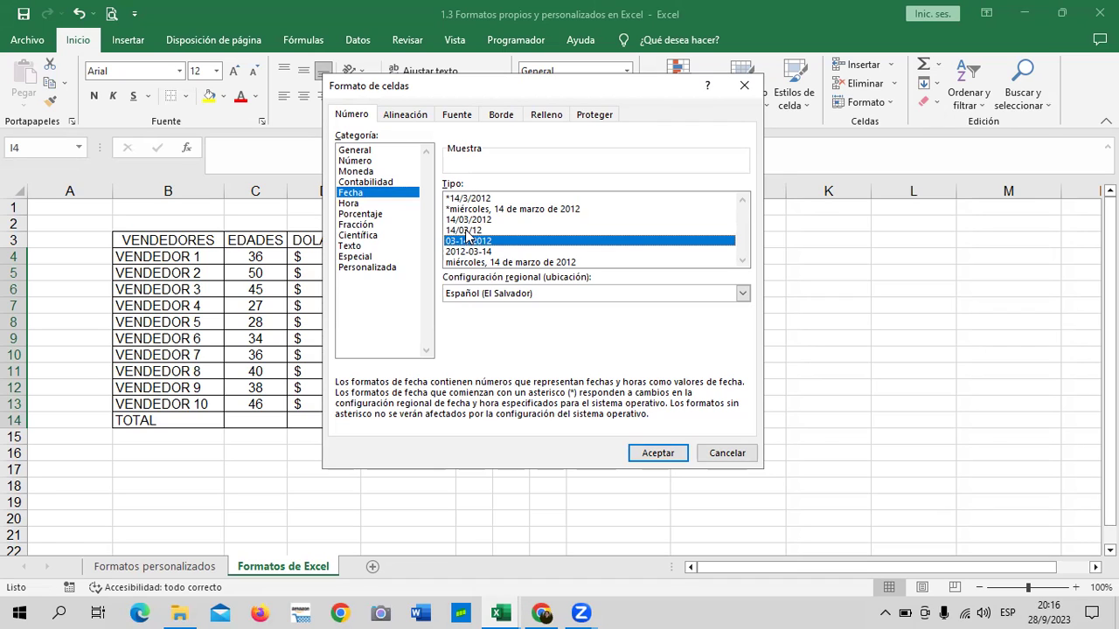
click(467, 231)
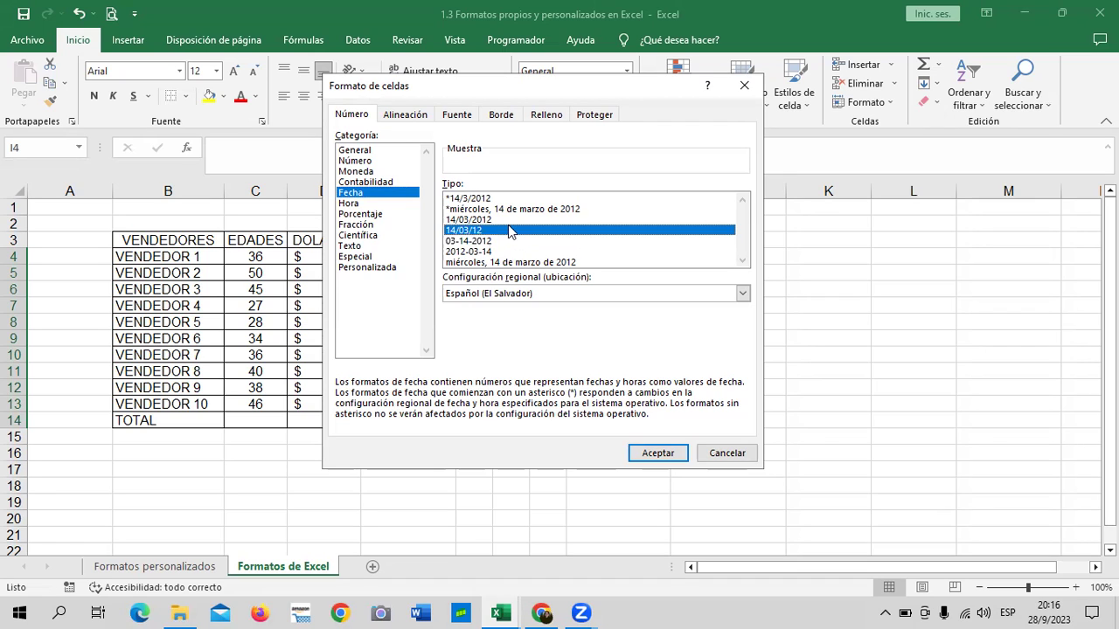
click(512, 220)
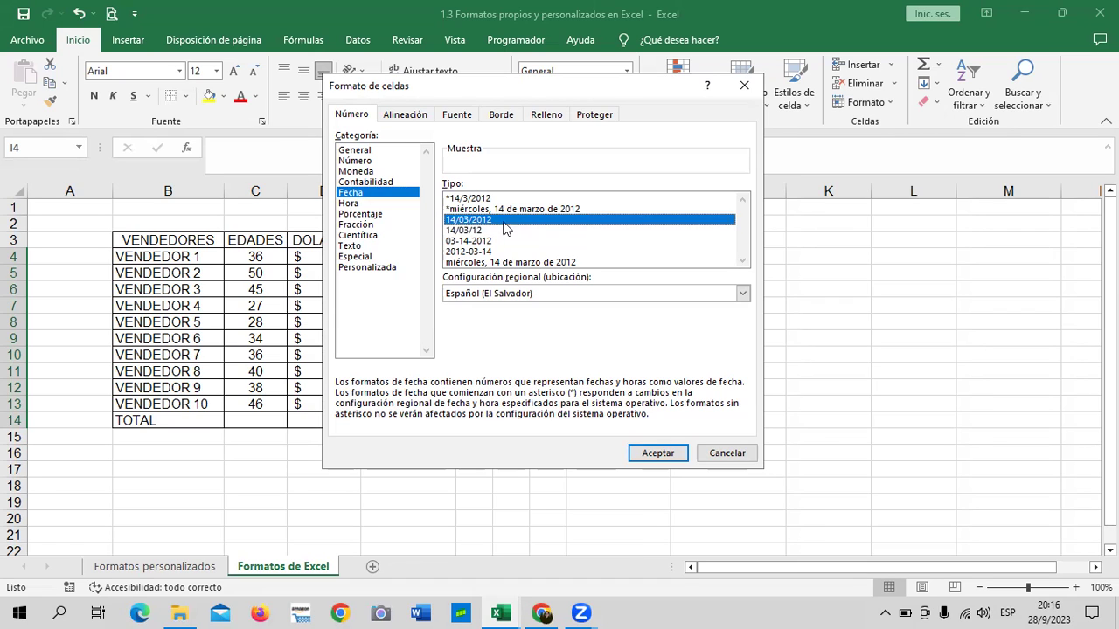
click(498, 231)
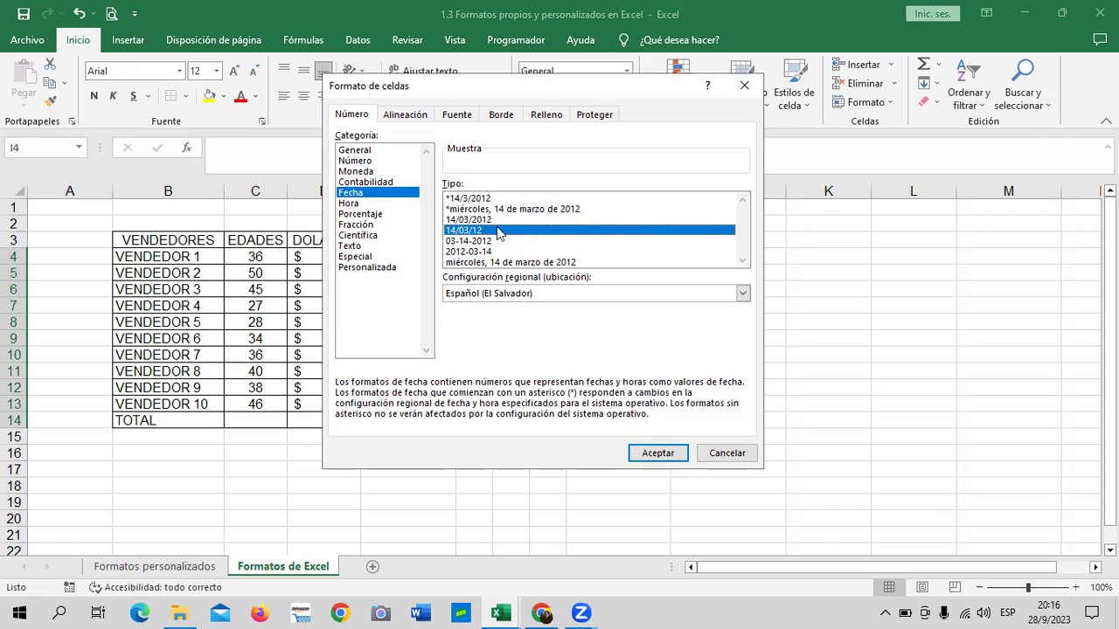
click(500, 220)
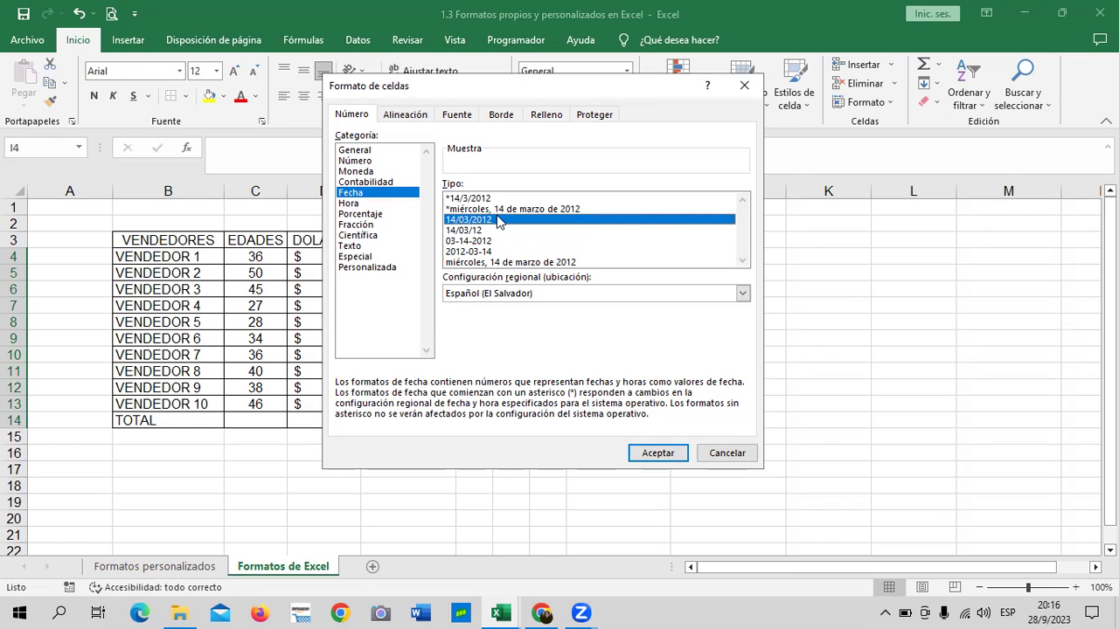
click(496, 231)
click(493, 220)
click(657, 453)
click(810, 336)
click(627, 257)
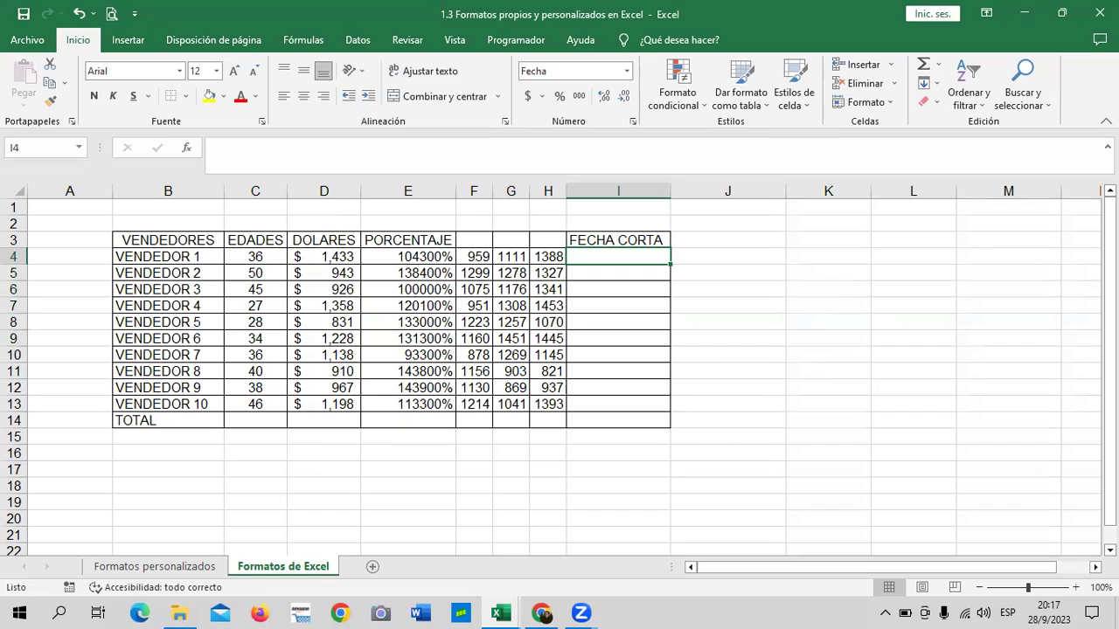
Enter the dates 10/09/2023, 31/12/2022 and 20/08/2023 in I4:I6
text(10/09)
text(/2023)
key(Return)
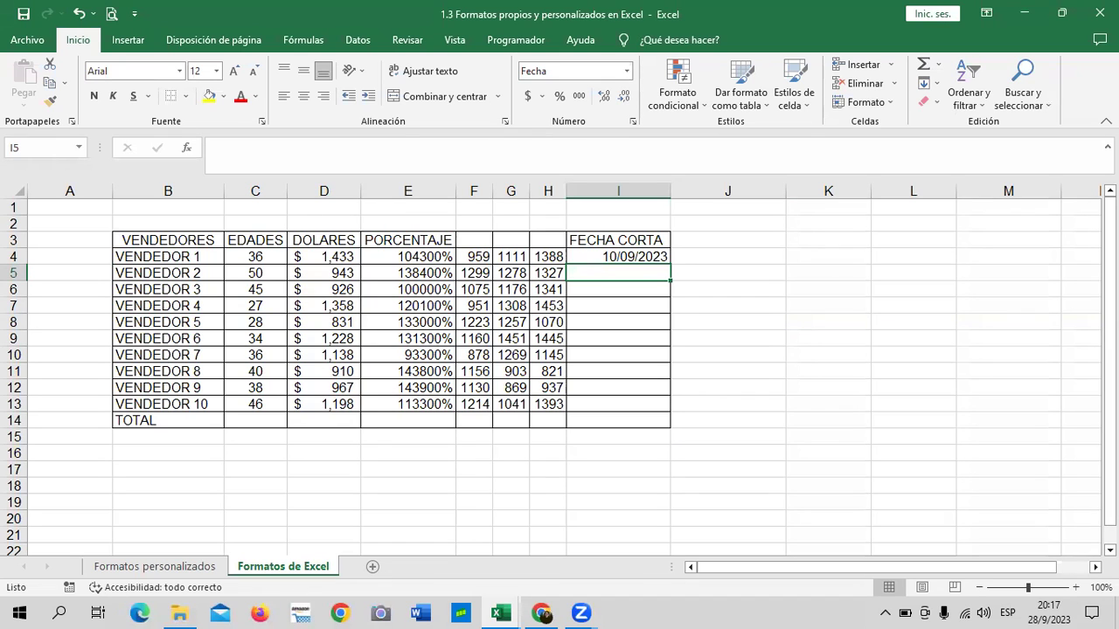
text(31/)
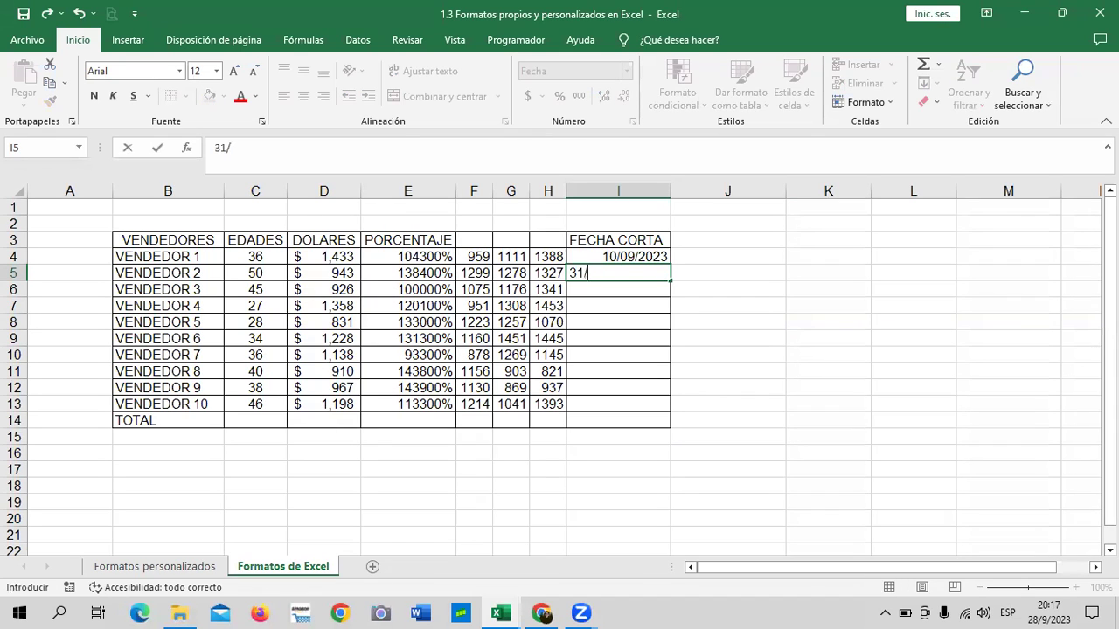
text(12/)
text(202)
key(Return)
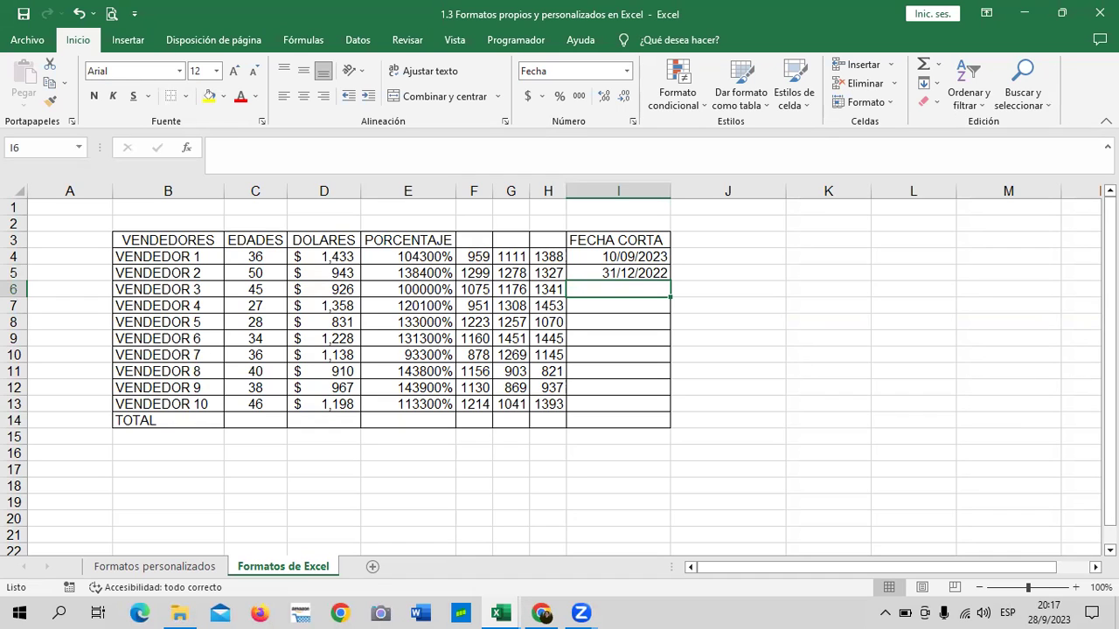
text(20)
text(/0)
text(8/2023)
key(Return)
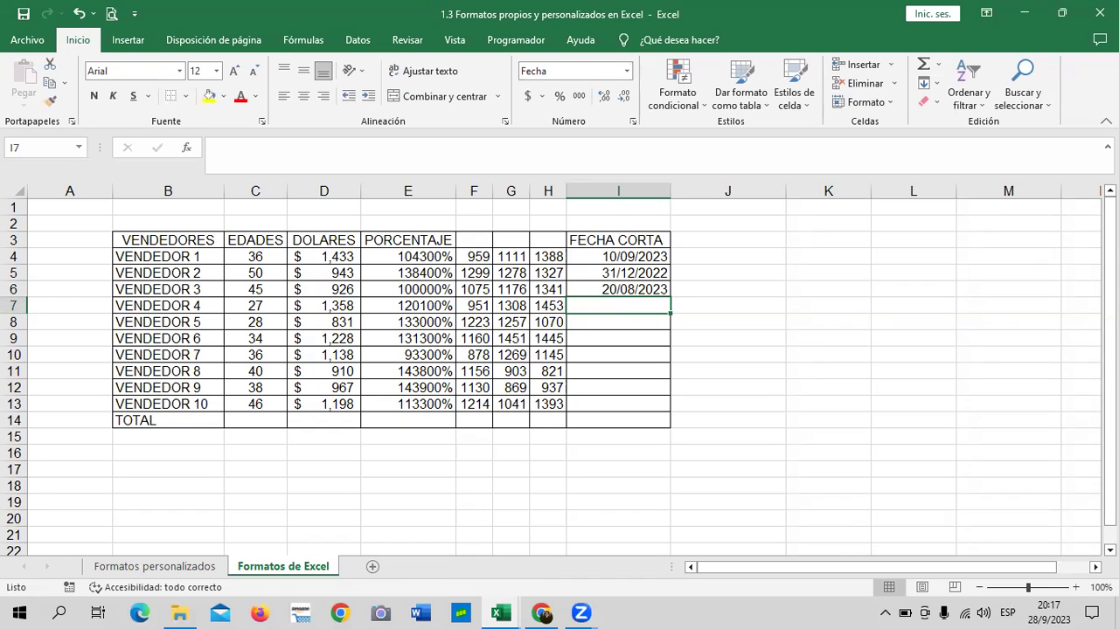
Type the header FECHA LARGA in J3
click(744, 243)
text(FC)
key(BackSpace)
text(ECHA LARGA)
Apply Todos los bordes to J3:J14 under the FECHA LARGA header
click(747, 245)
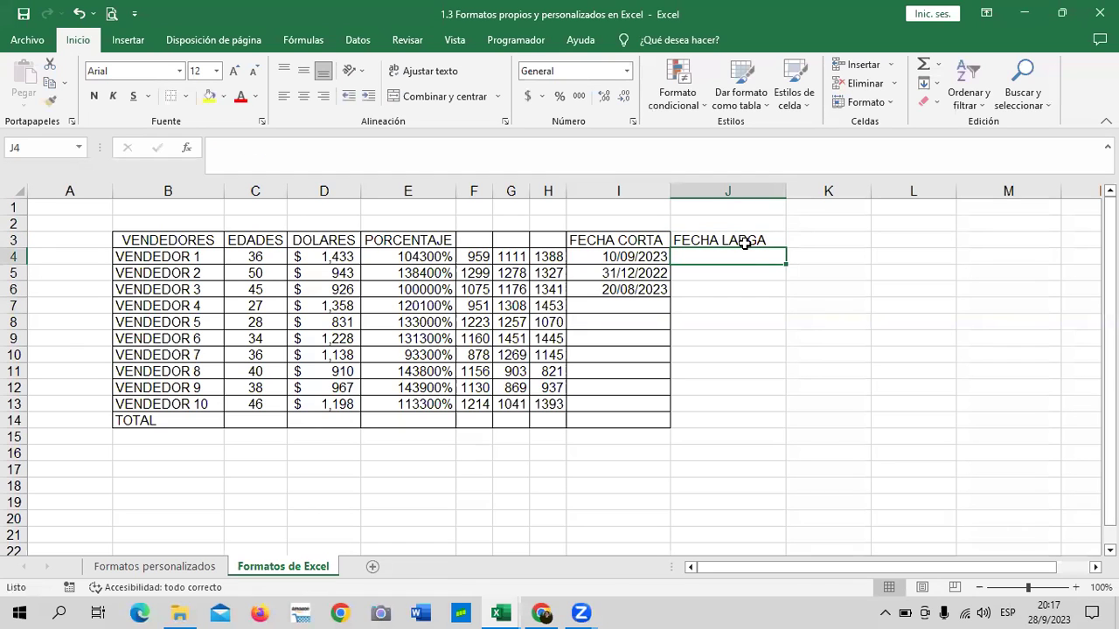
drag(753, 238, 732, 421)
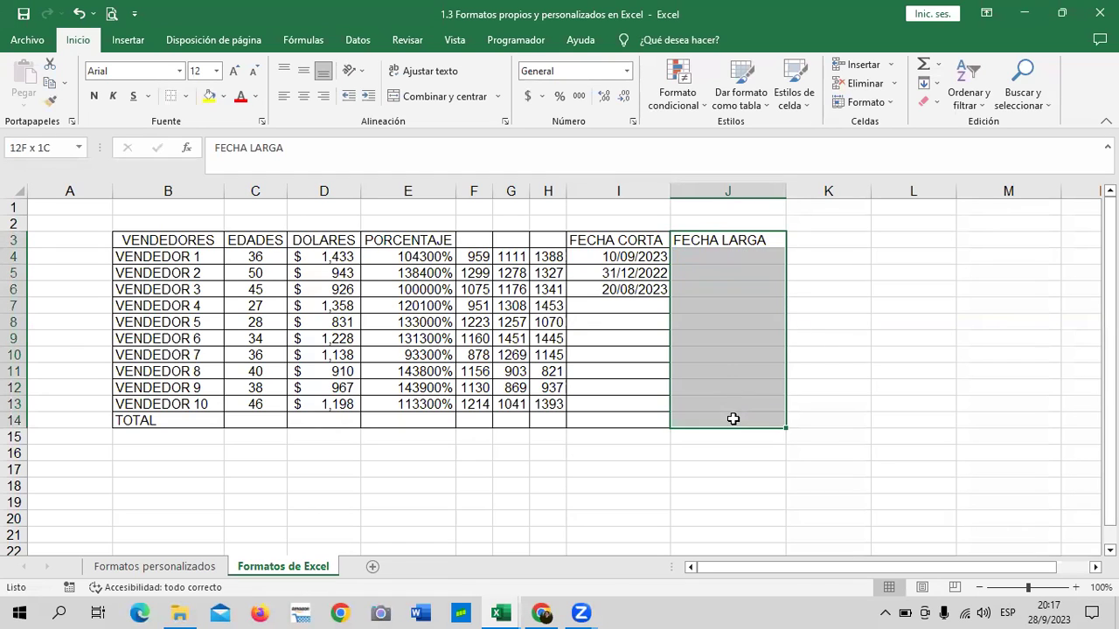
click(186, 96)
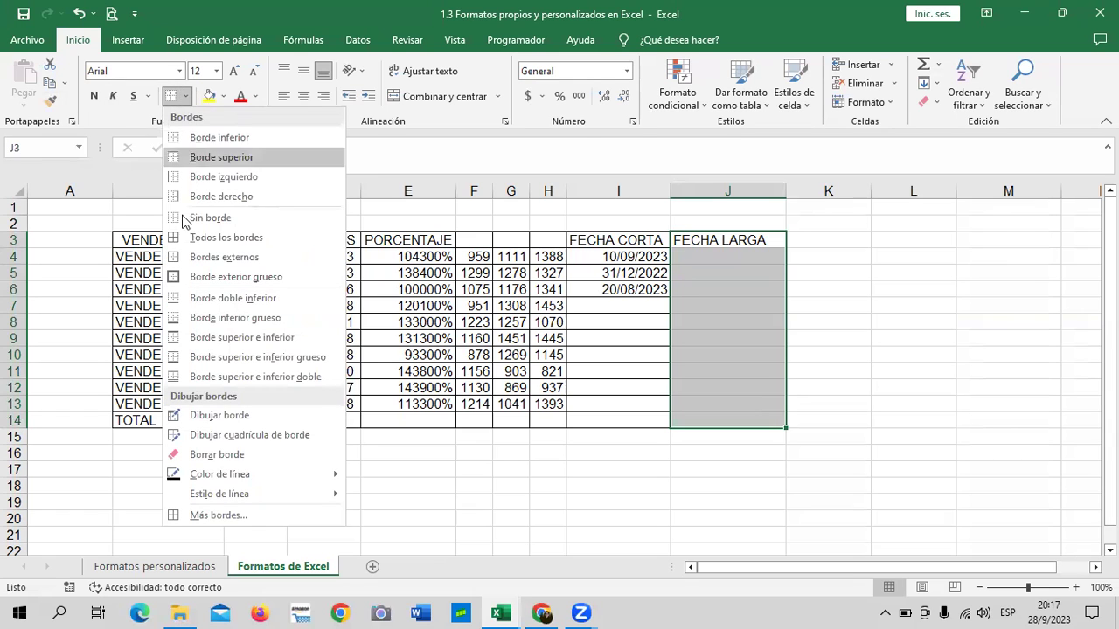
click(210, 236)
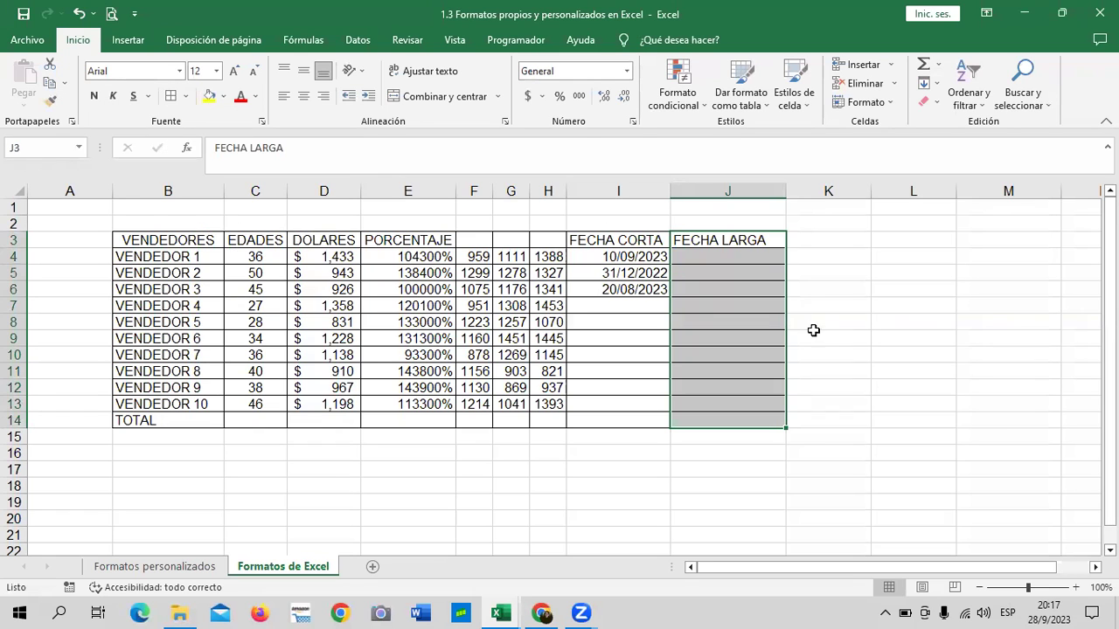
click(878, 321)
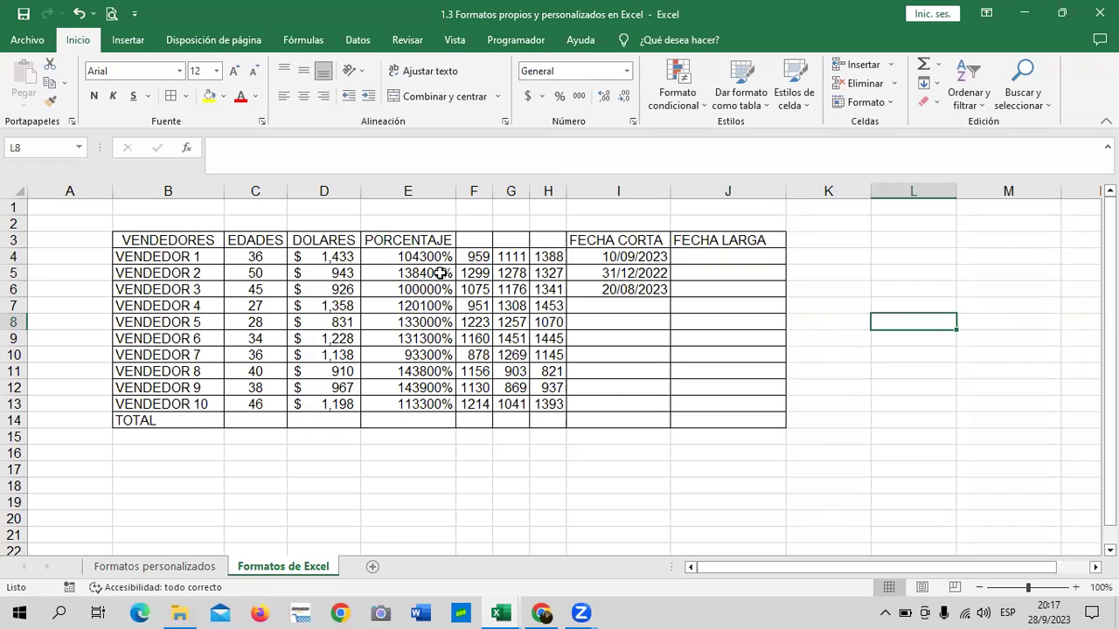
drag(716, 256, 716, 420)
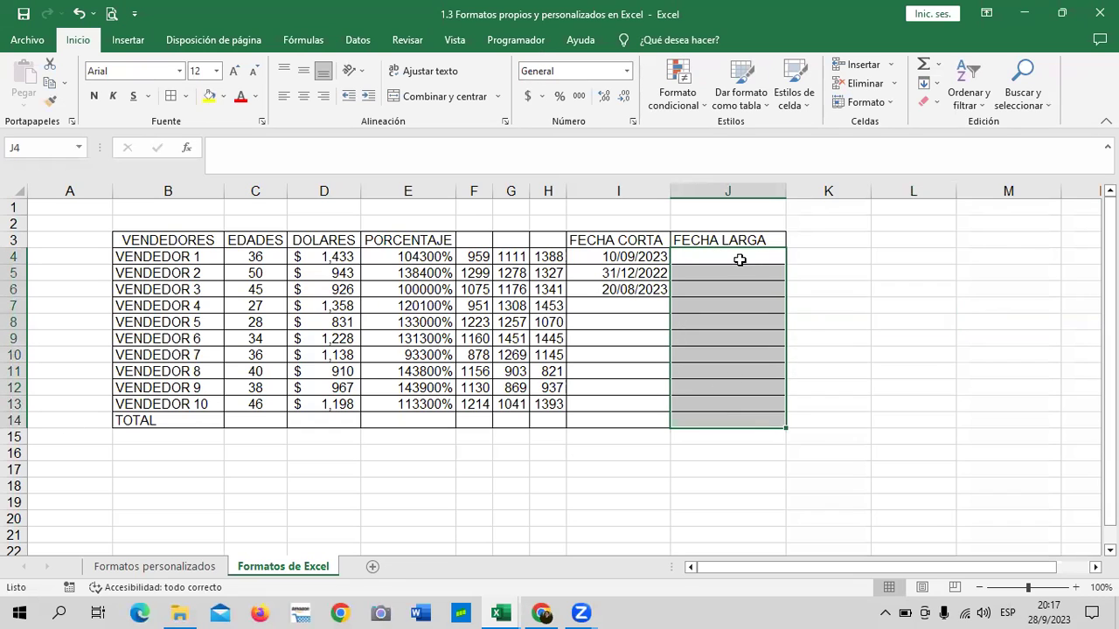
click(633, 123)
Give J4:J14 the long Fecha type 'miércoles, 14 de marzo de 2012'
drag(570, 95, 377, 116)
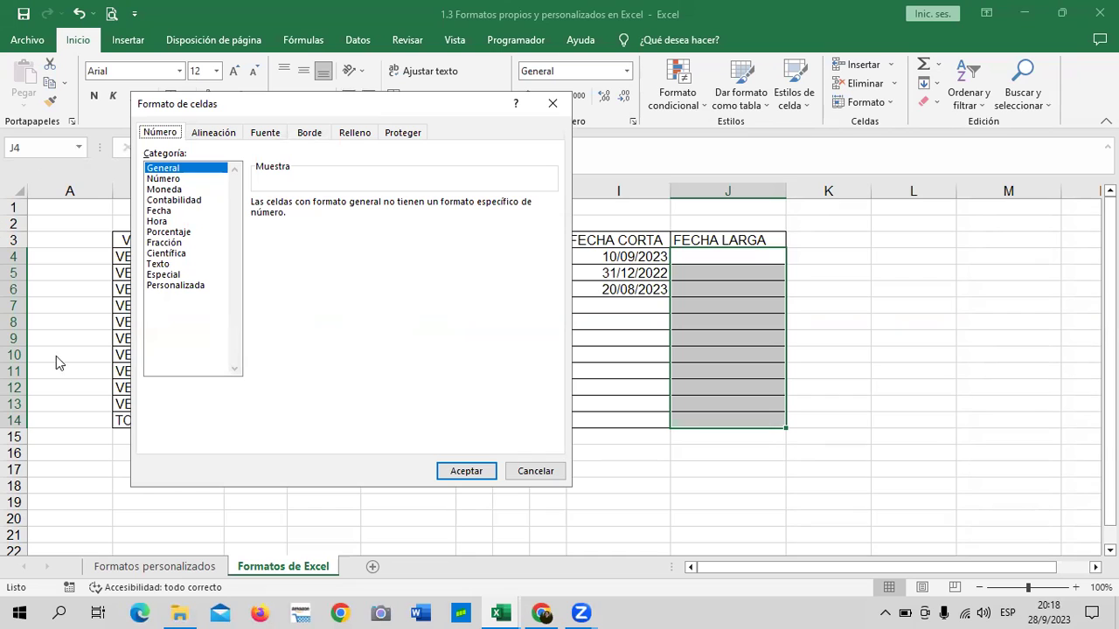
click(165, 213)
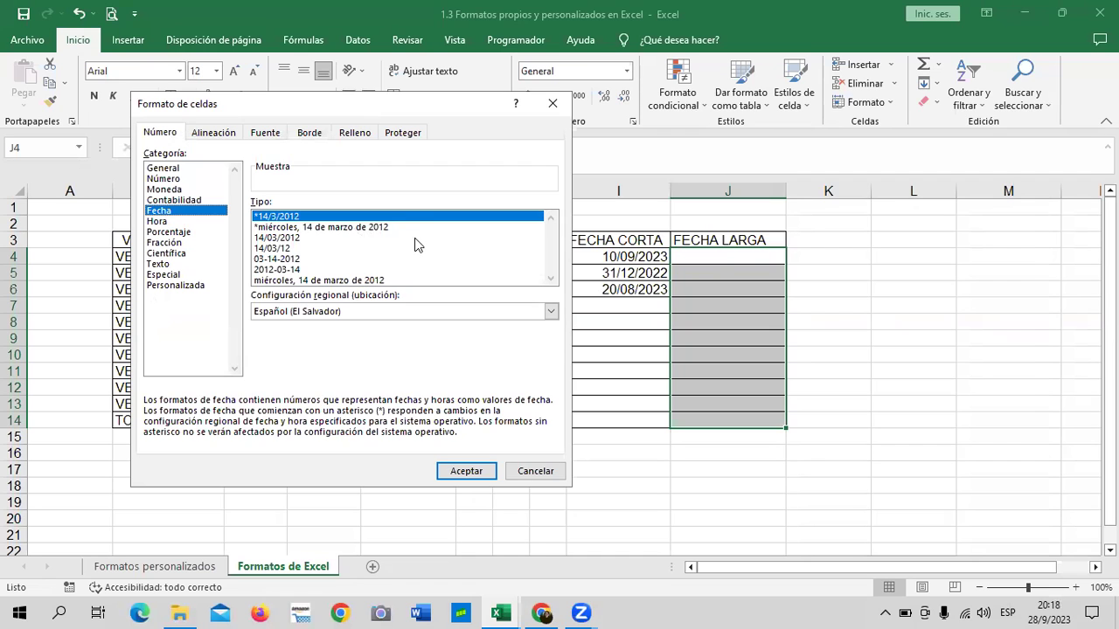
key(Down)
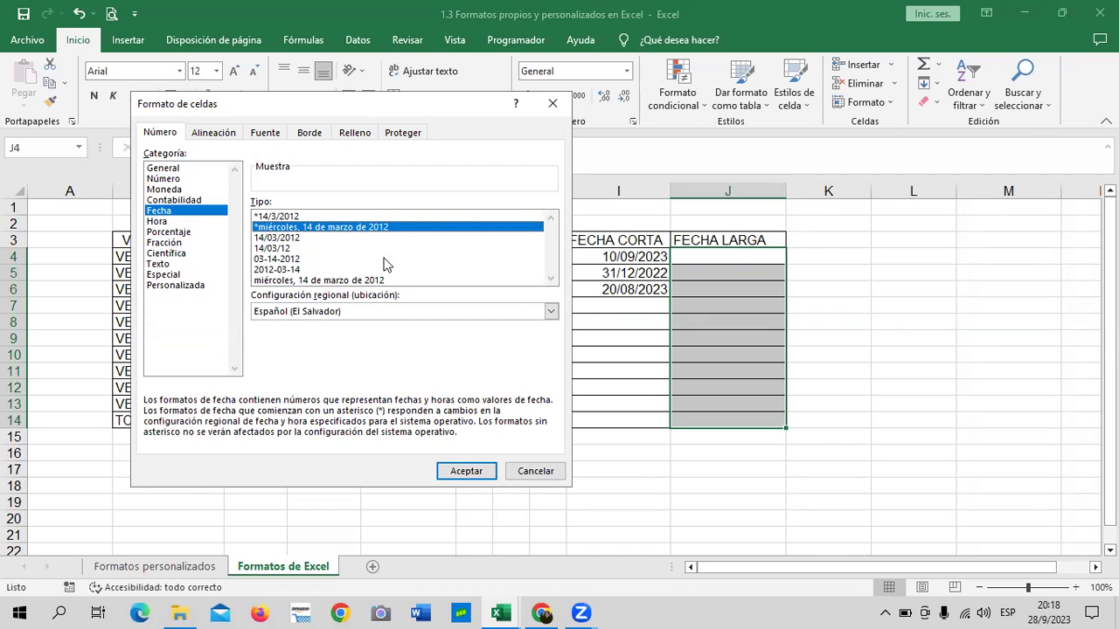
click(363, 281)
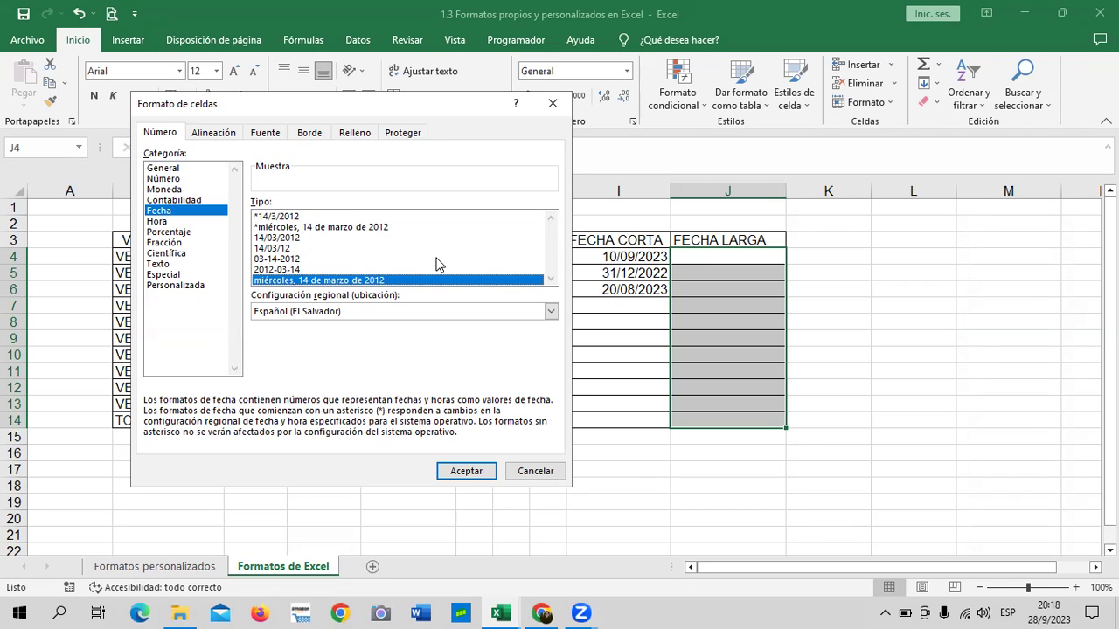
click(470, 471)
click(930, 292)
click(712, 257)
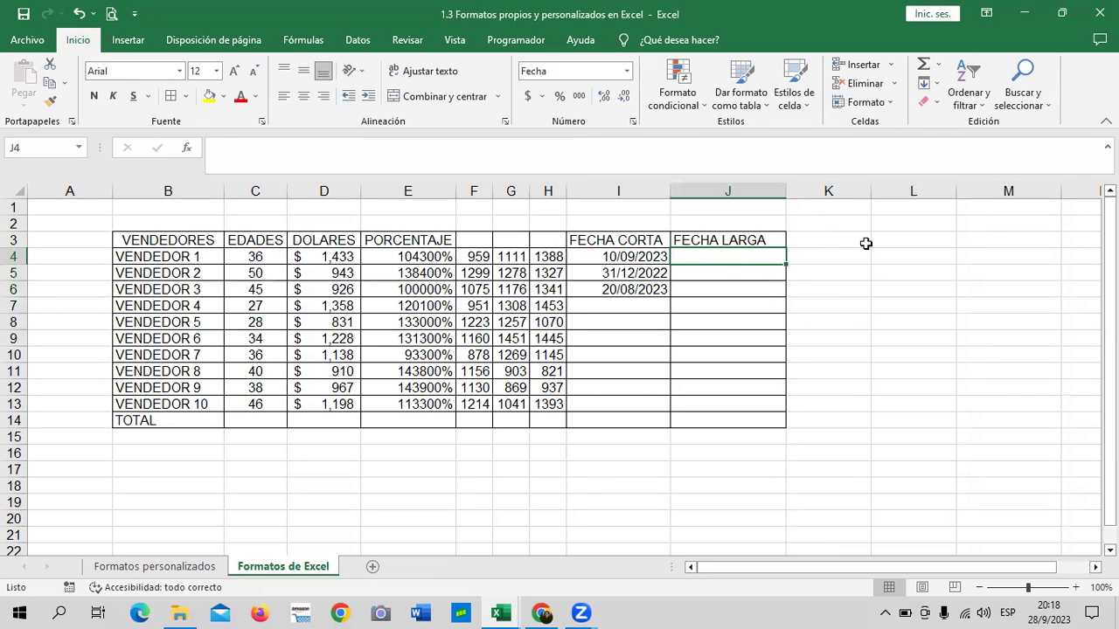
Enter 10/9/23, 31/12/22 and 20/8/23 in J4:J6 and auto-fit column J
text(10/)
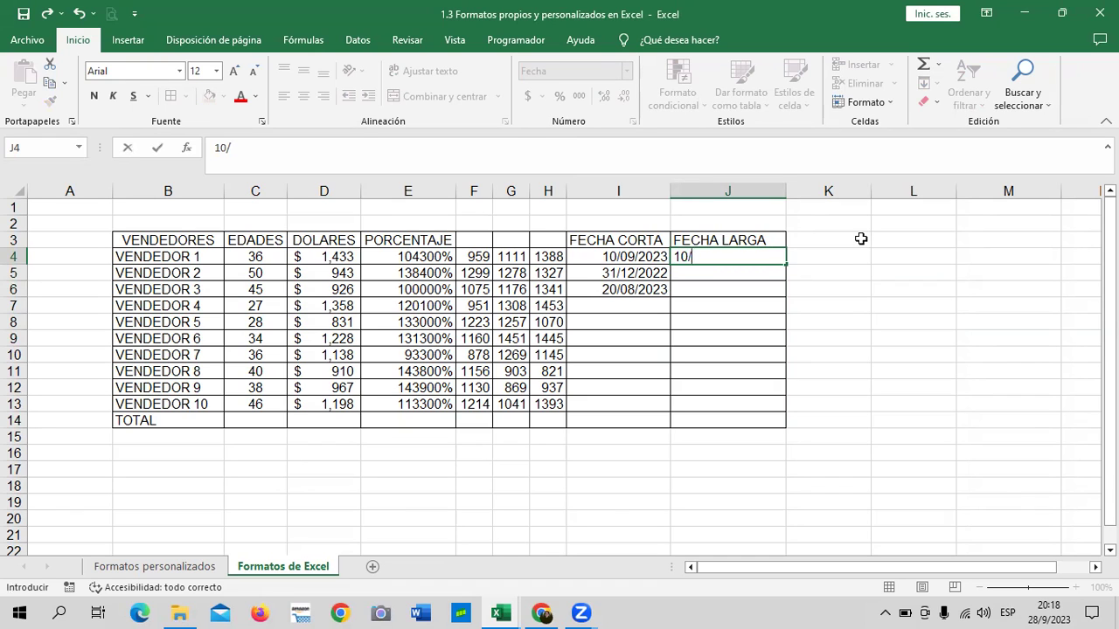
text(9/)
text(23)
key(Return)
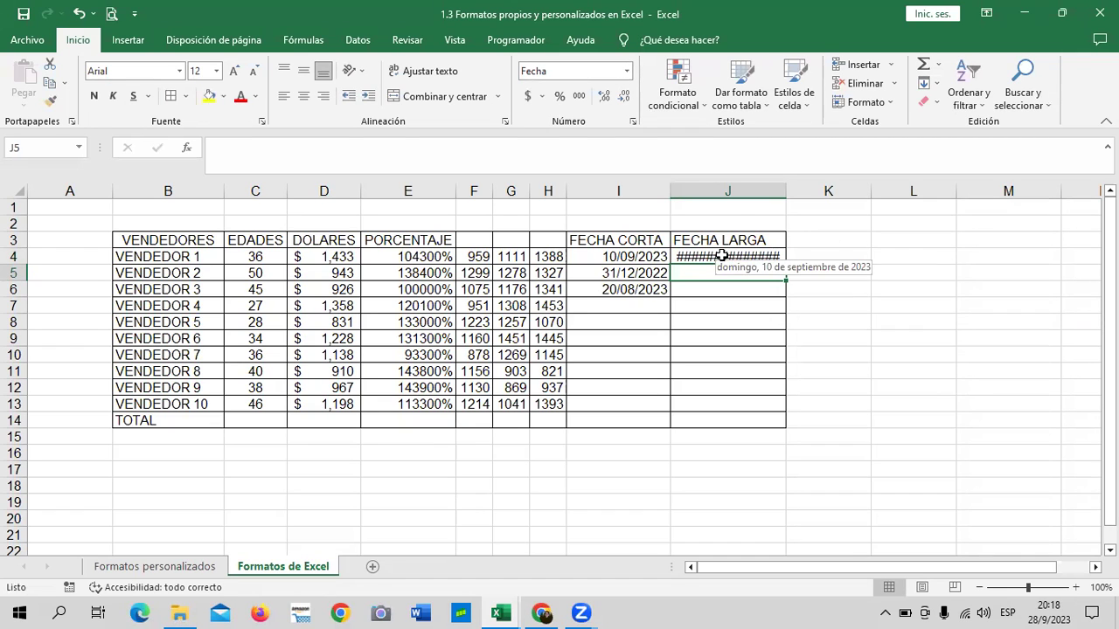
double_click(787, 189)
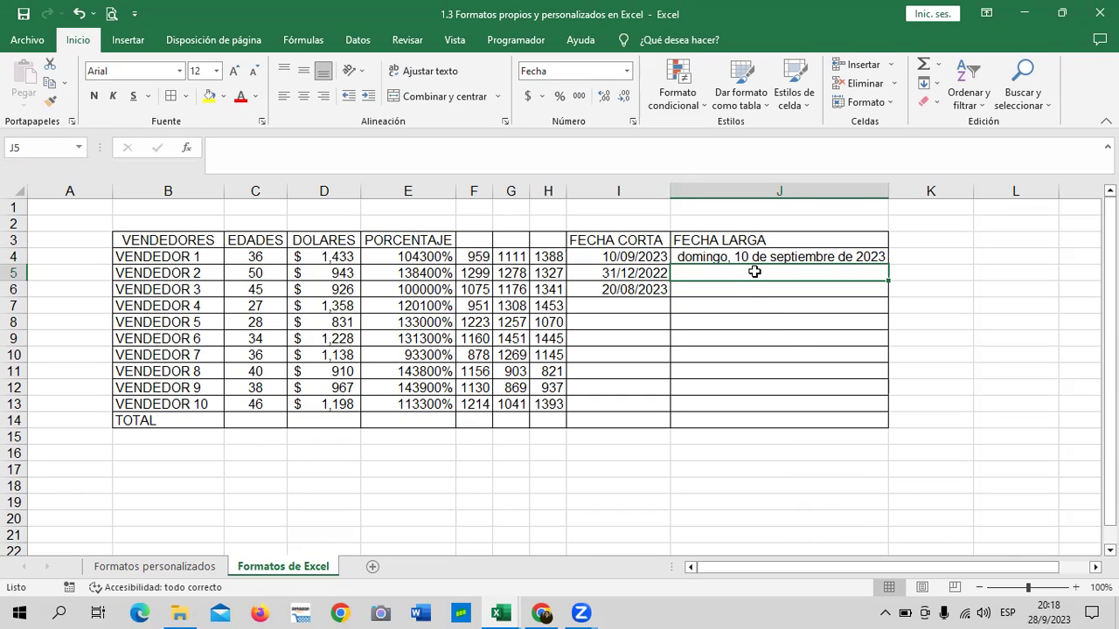
text(31/12/22)
key(Return)
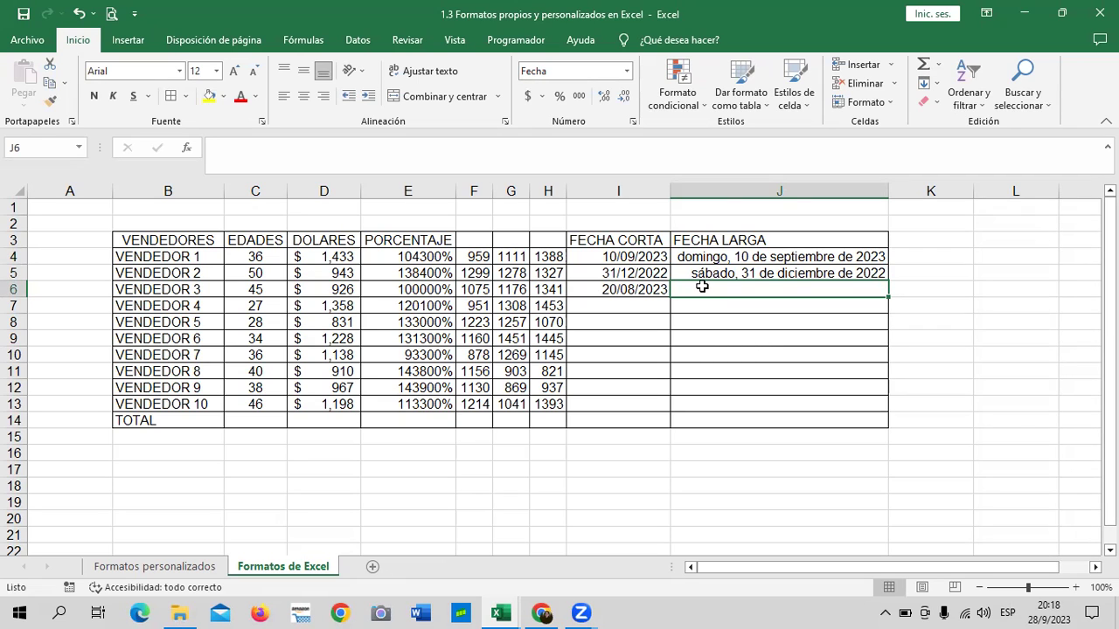
text(20/)
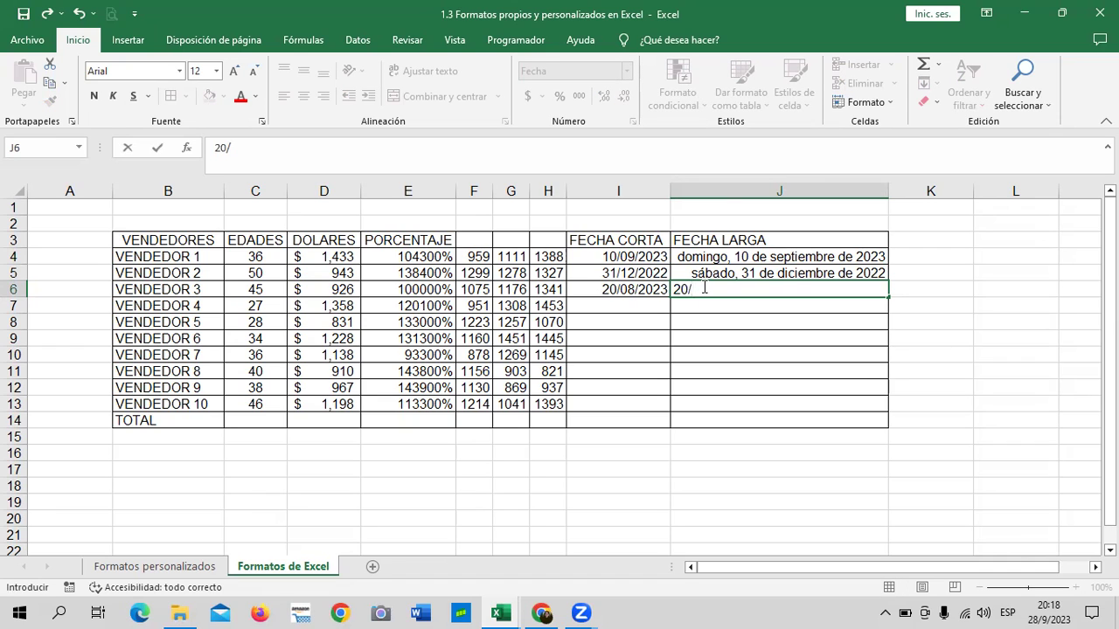
text(8)
text(/23)
key(Return)
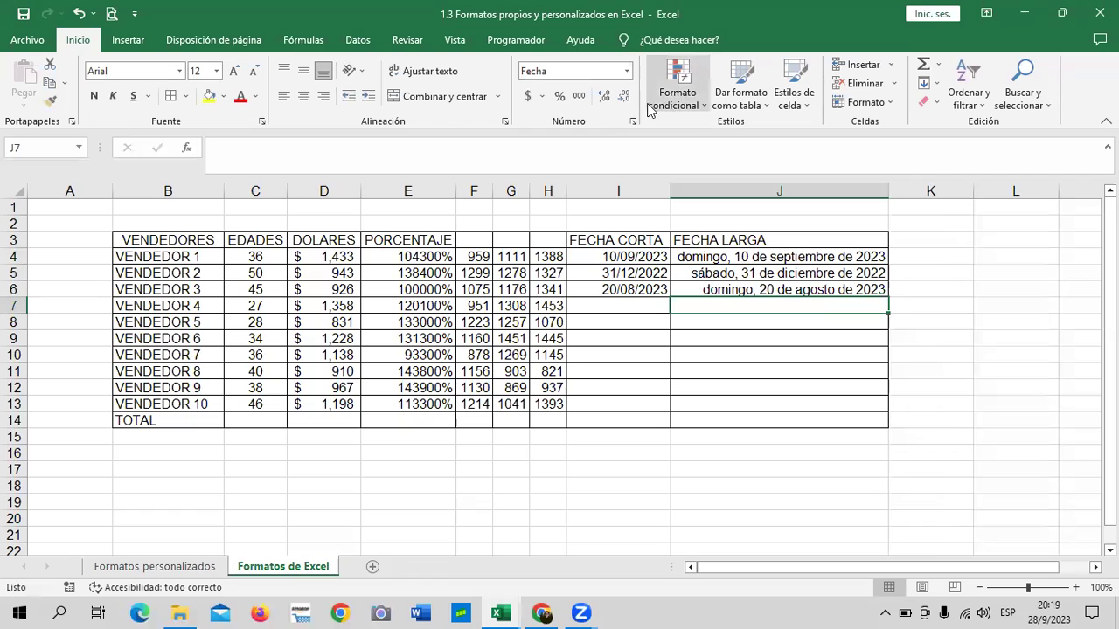
click(632, 124)
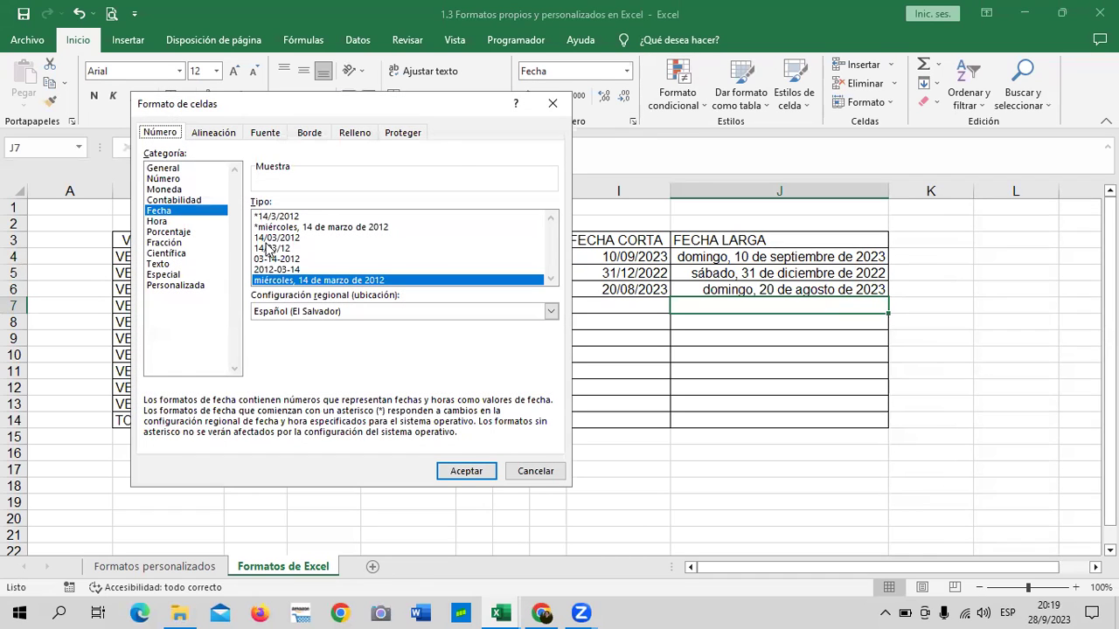
click(289, 249)
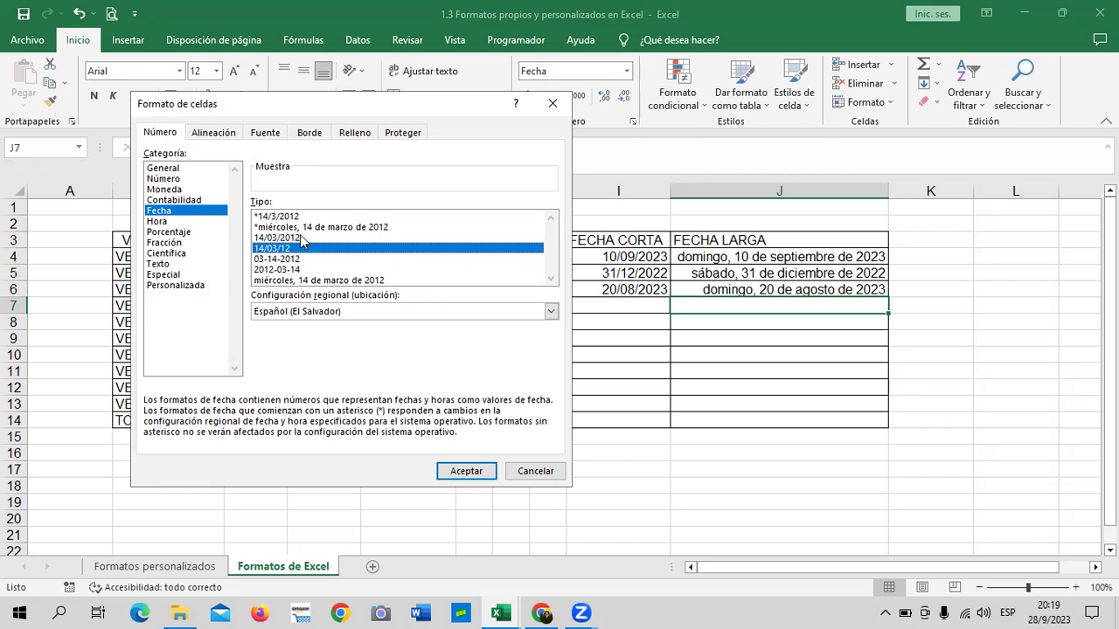
click(294, 239)
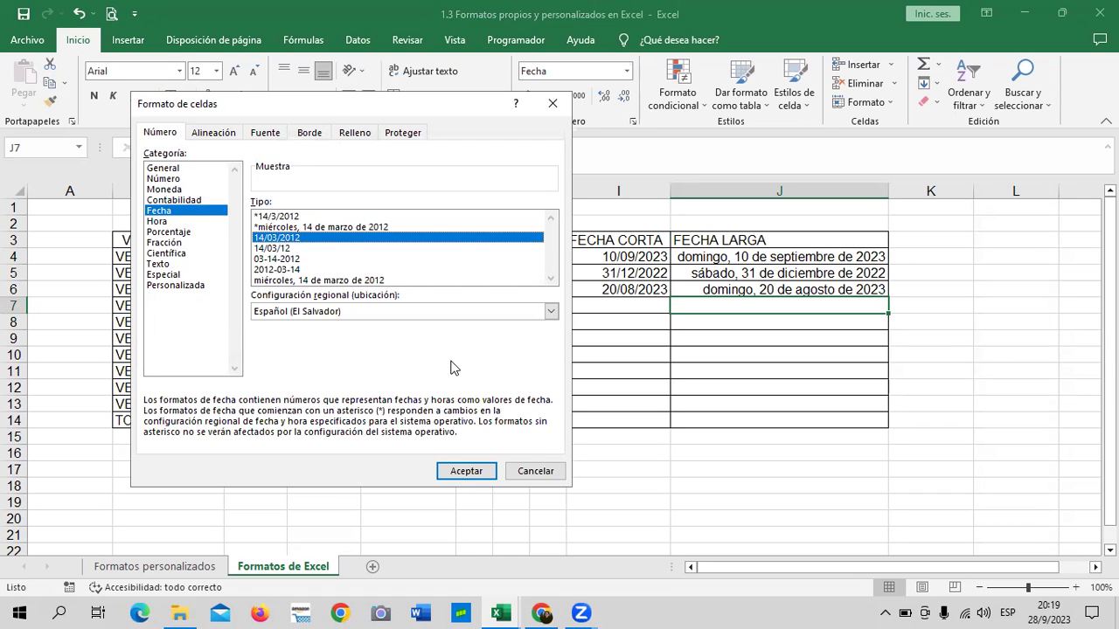
click(535, 471)
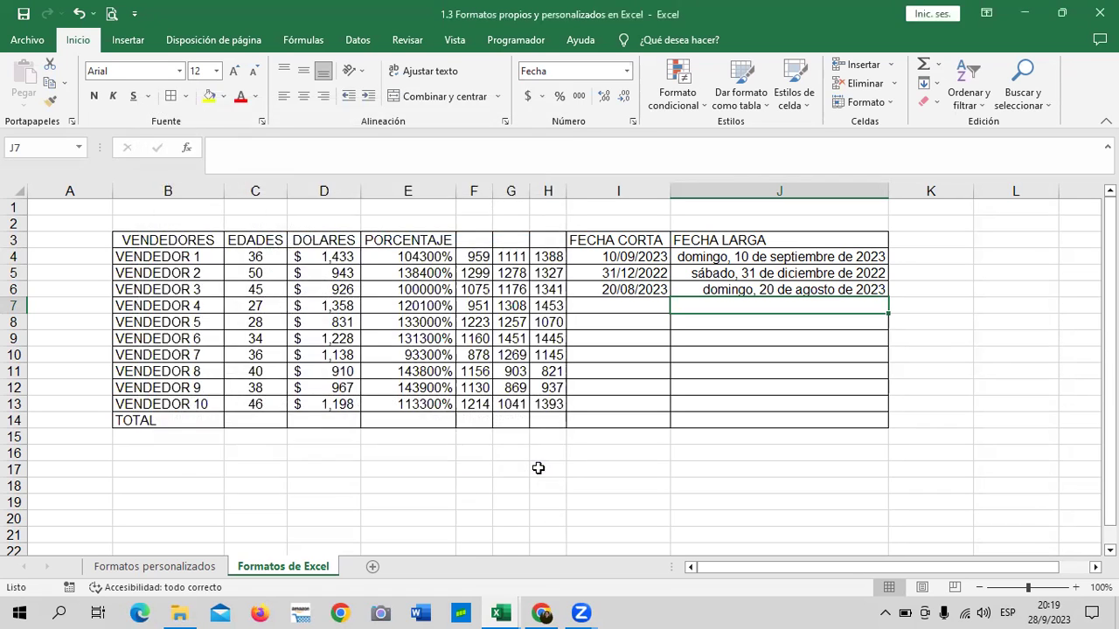
click(789, 362)
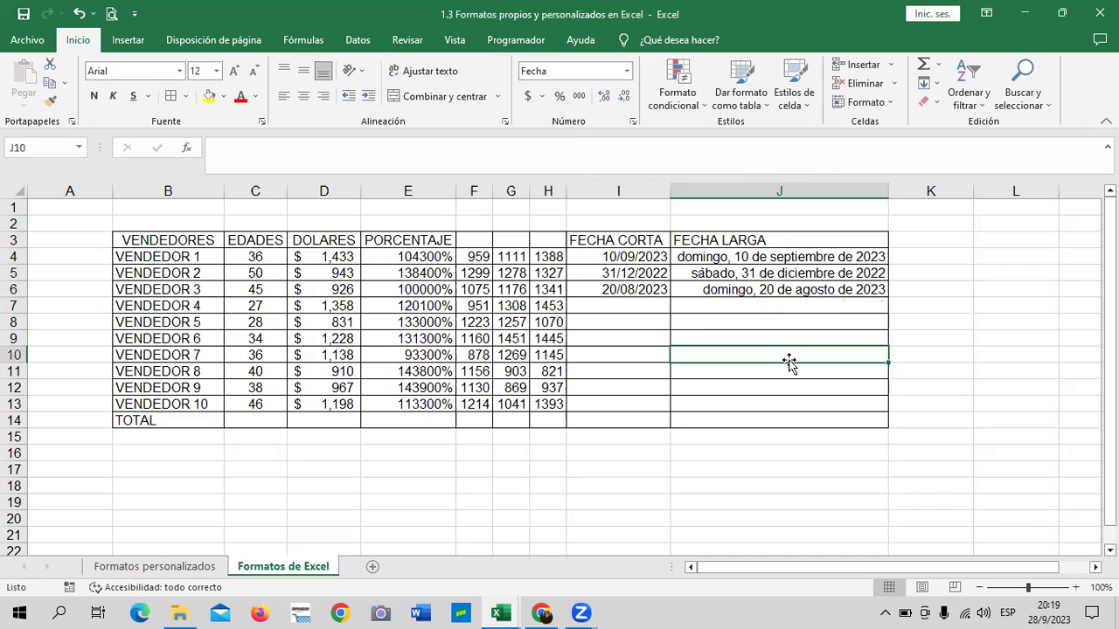
click(941, 254)
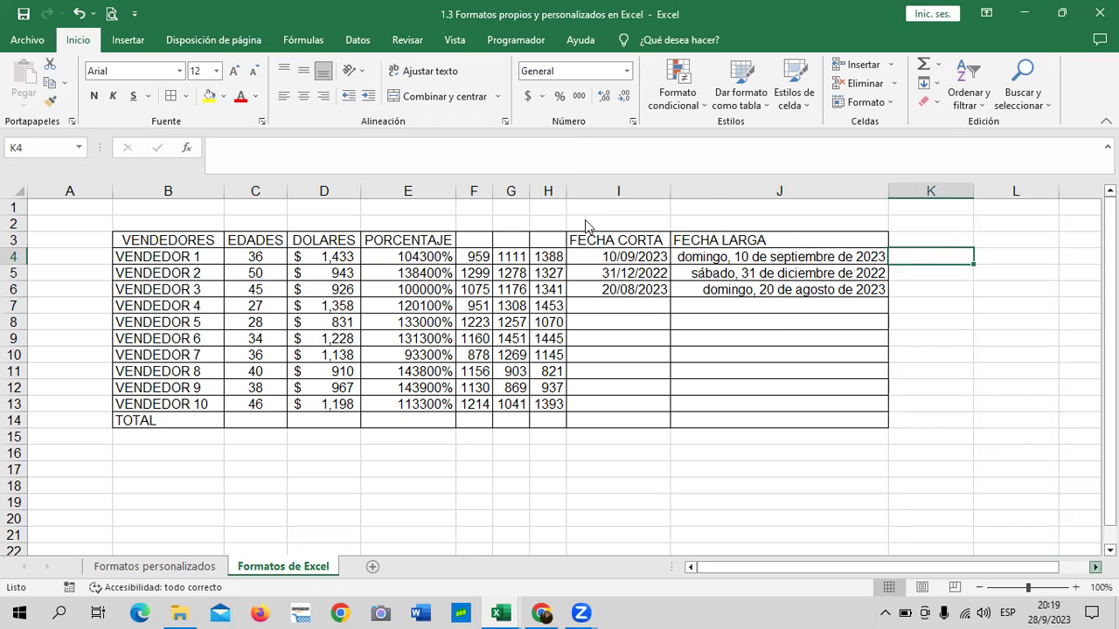
Clear the old numbers from column H, H4:H14
click(1095, 567)
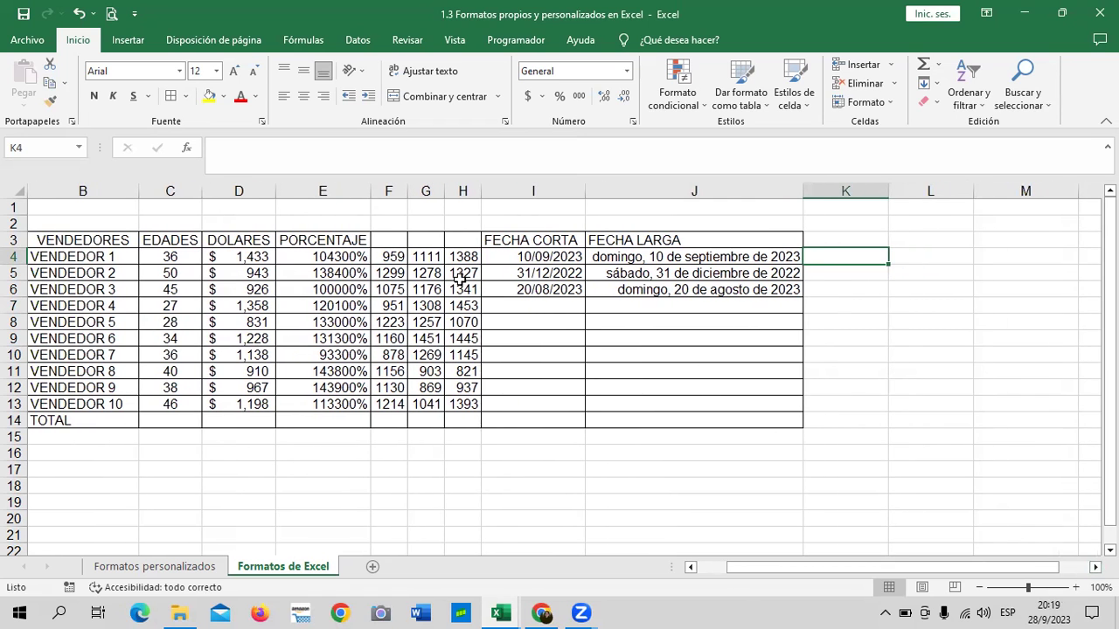
drag(468, 255, 465, 418)
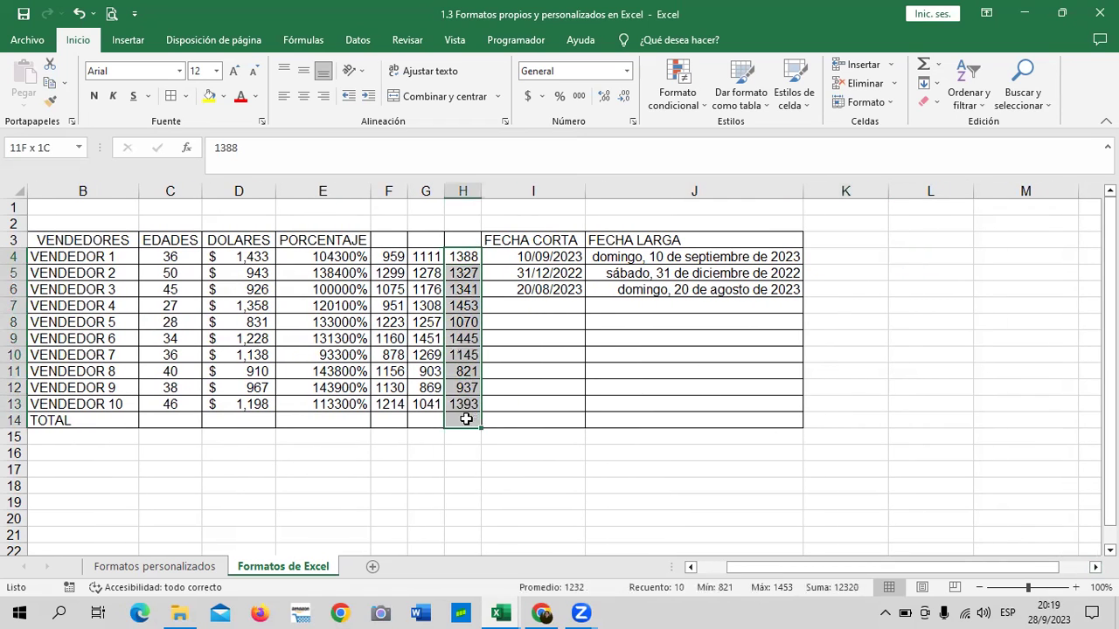
key(Delete)
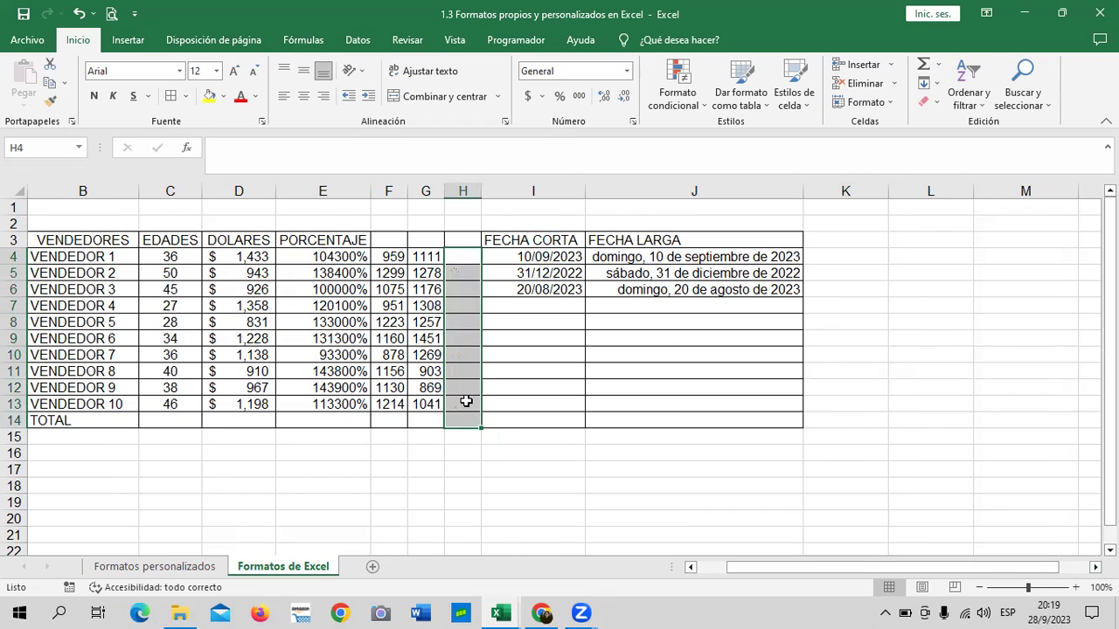
click(462, 241)
click(458, 256)
Enter the grades 9, 8, 8, 9, 6, 7, 8, 8, 7, 8 down H4:H13
text(9)
key(Return)
text(8)
key(Return)
text(8)
text(9)
key(Return)
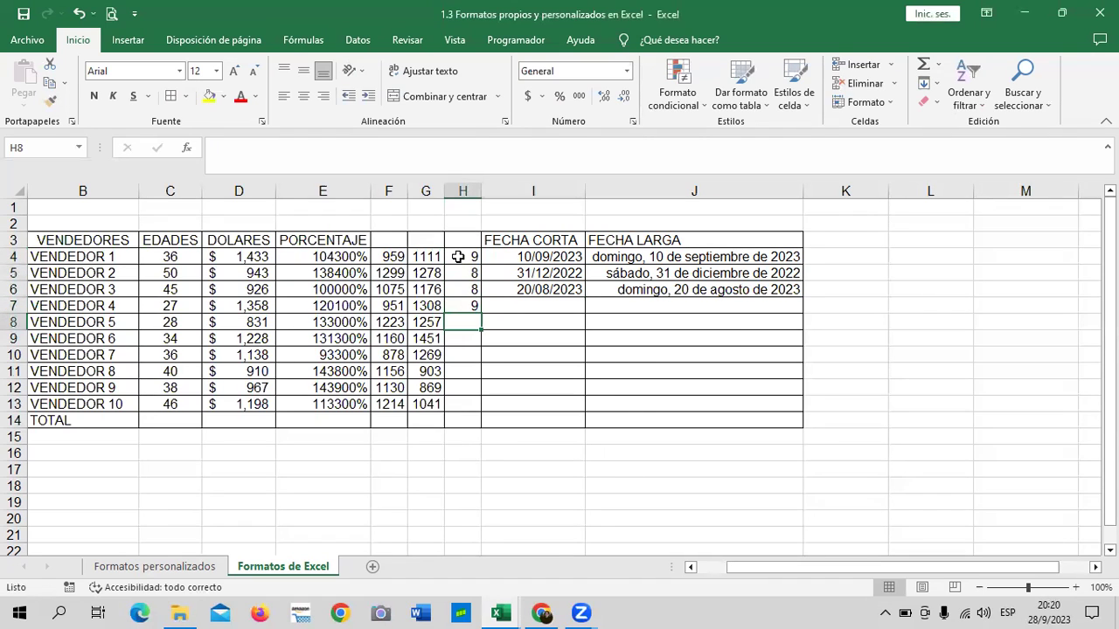
text(6)
key(Return)
text(7)
key(Return)
text(8)
key(Return)
text(8)
key(Return)
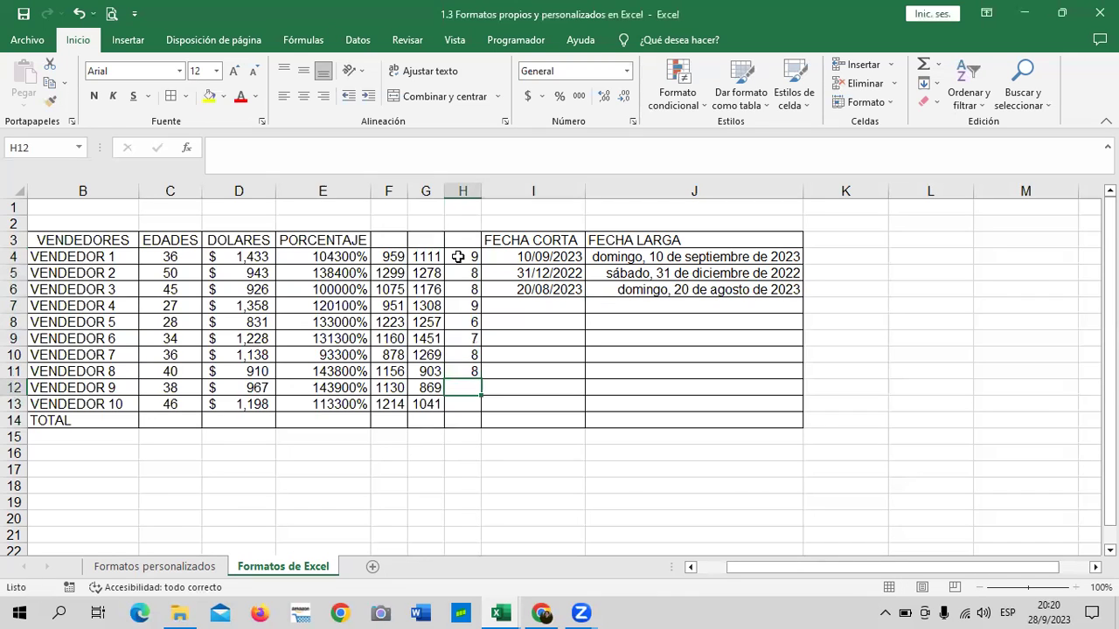
text(7)
key(Return)
text(8)
key(Return)
click(458, 236)
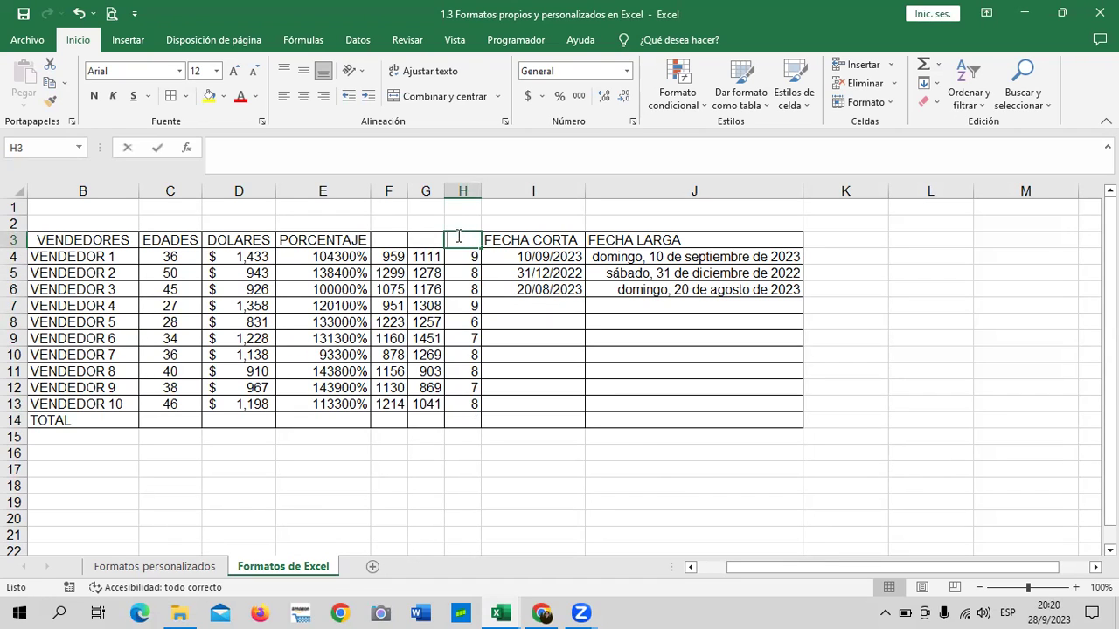
text(NOTAS MENSUAS)
key(Return)
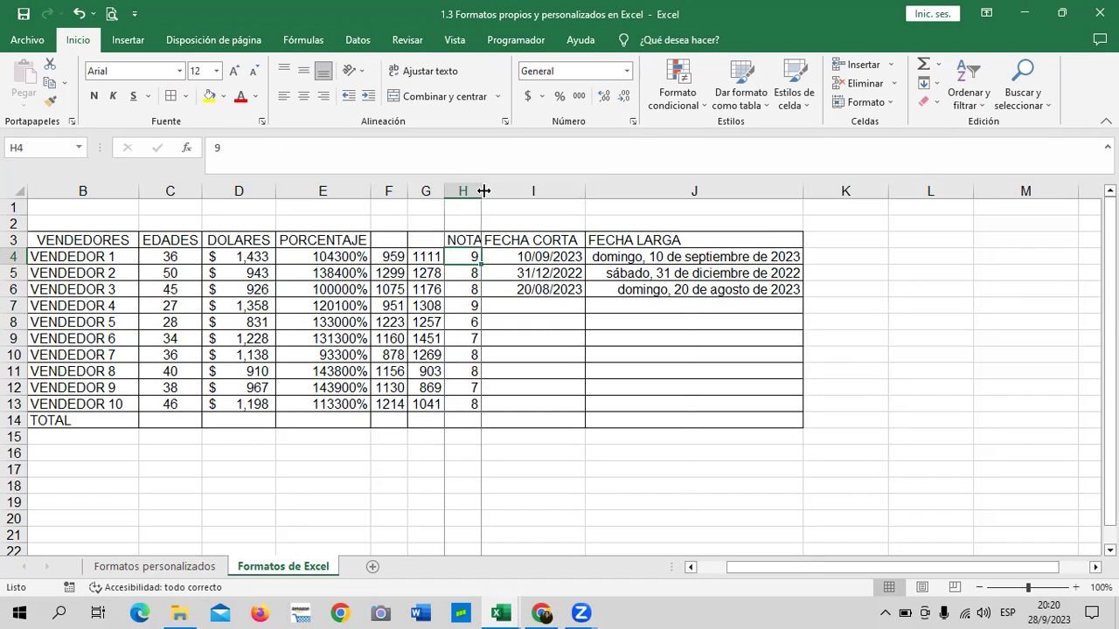
double_click(483, 191)
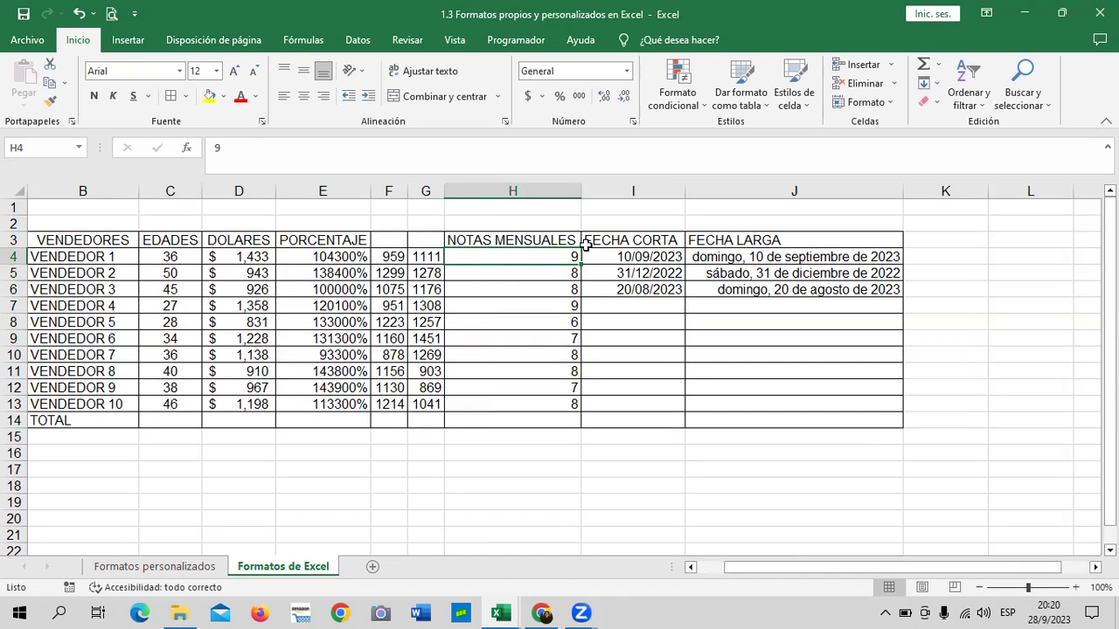
click(530, 241)
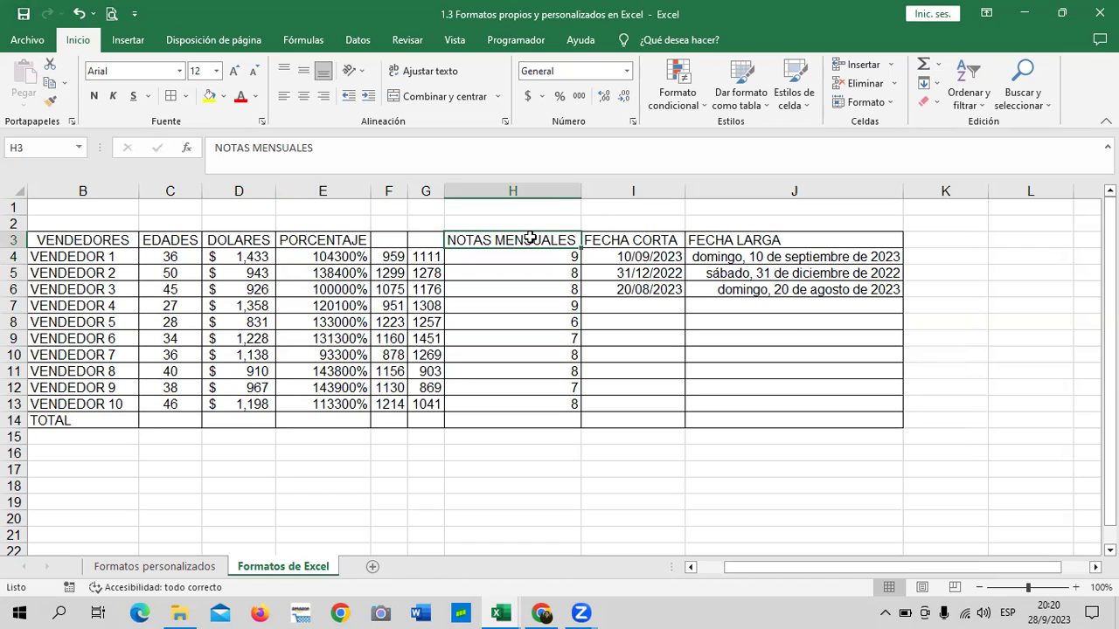
Rotate the NOTAS MENSUALES header in H3 to 90 degrees from the Formato de celdas Alineación settings
click(634, 118)
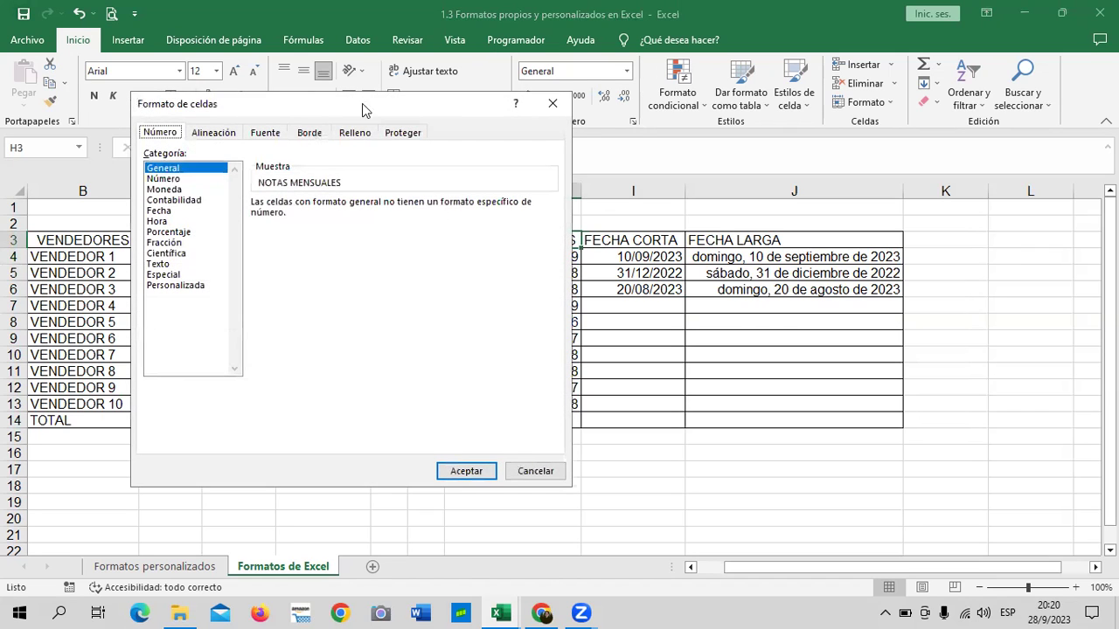
click(211, 137)
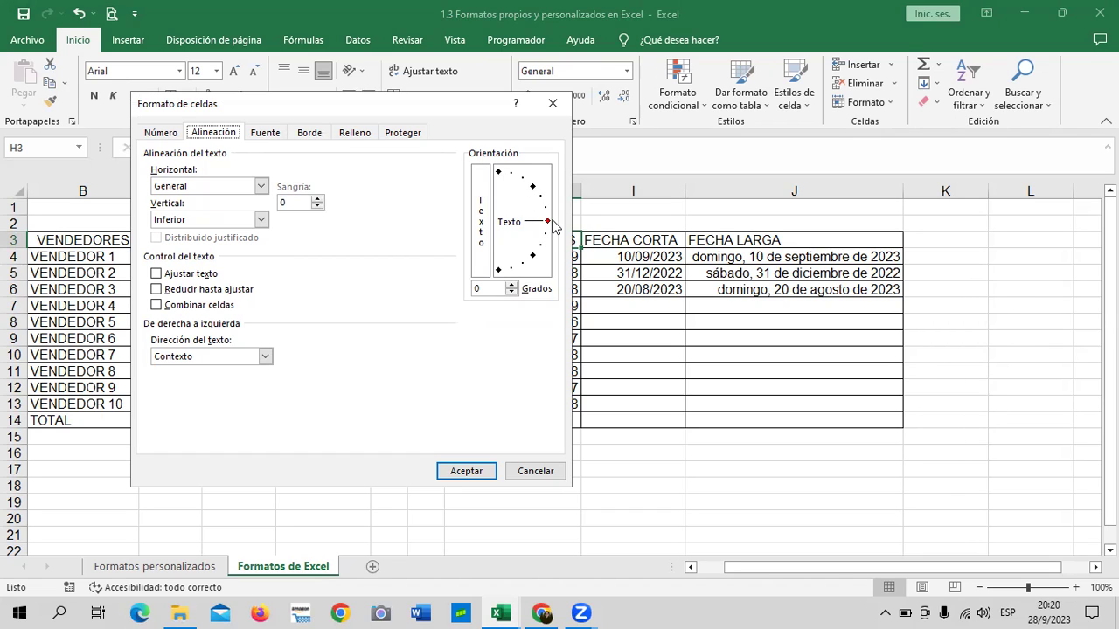
click(499, 173)
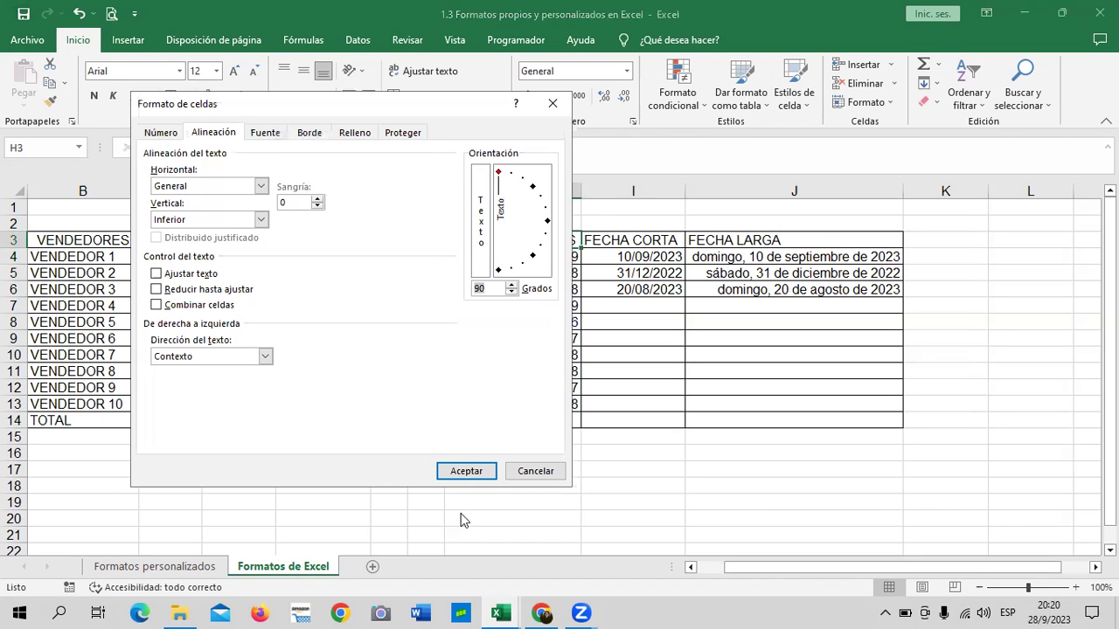
click(467, 469)
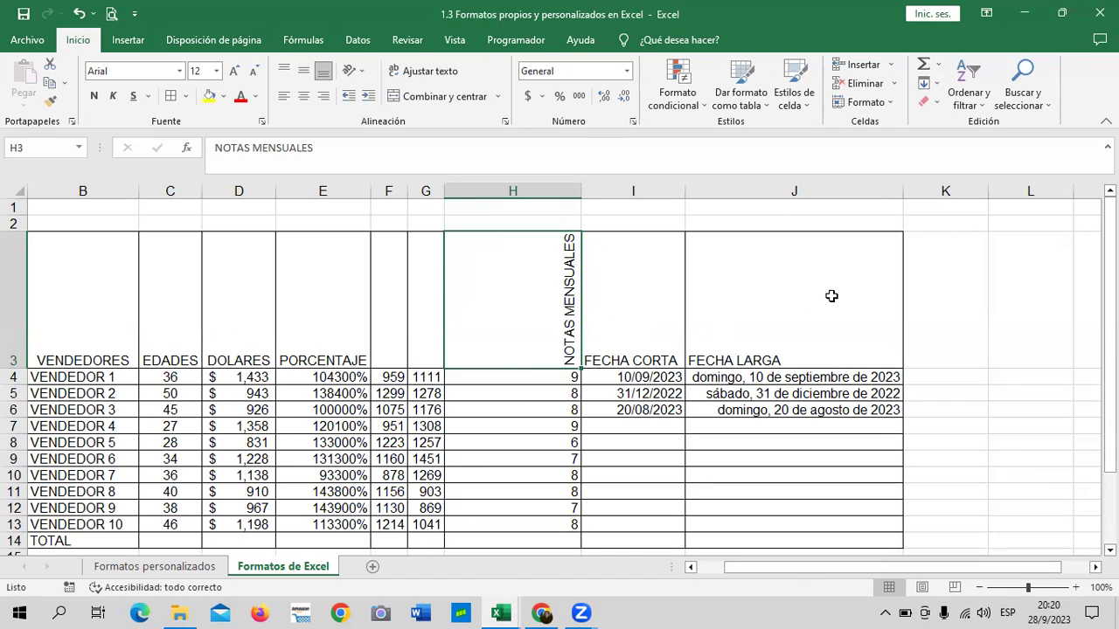
Drag the H/I border left so column H just fits the upright header
drag(575, 194, 496, 203)
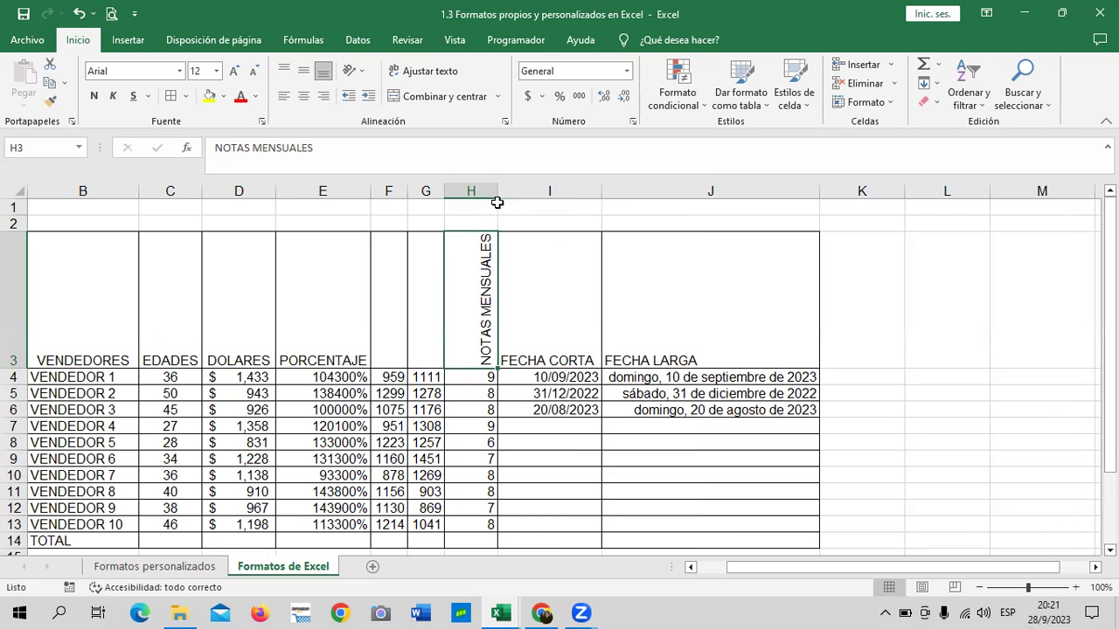
drag(497, 191, 479, 191)
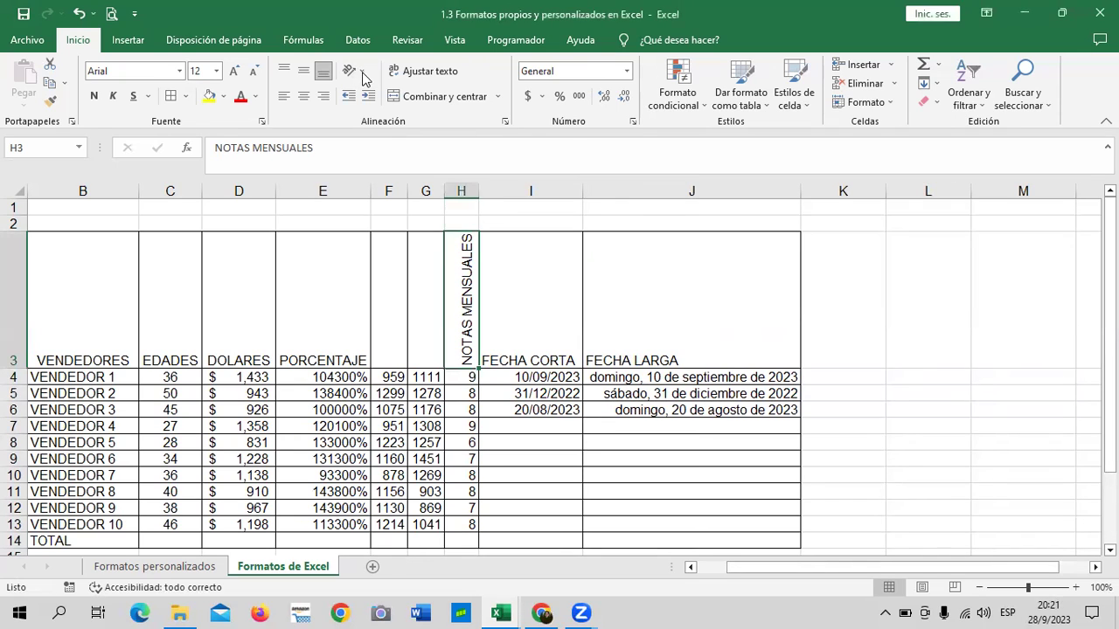
Try Texto vertical and Girar texto hacia arriba on H3, settling on Girar texto hacia abajo
click(361, 72)
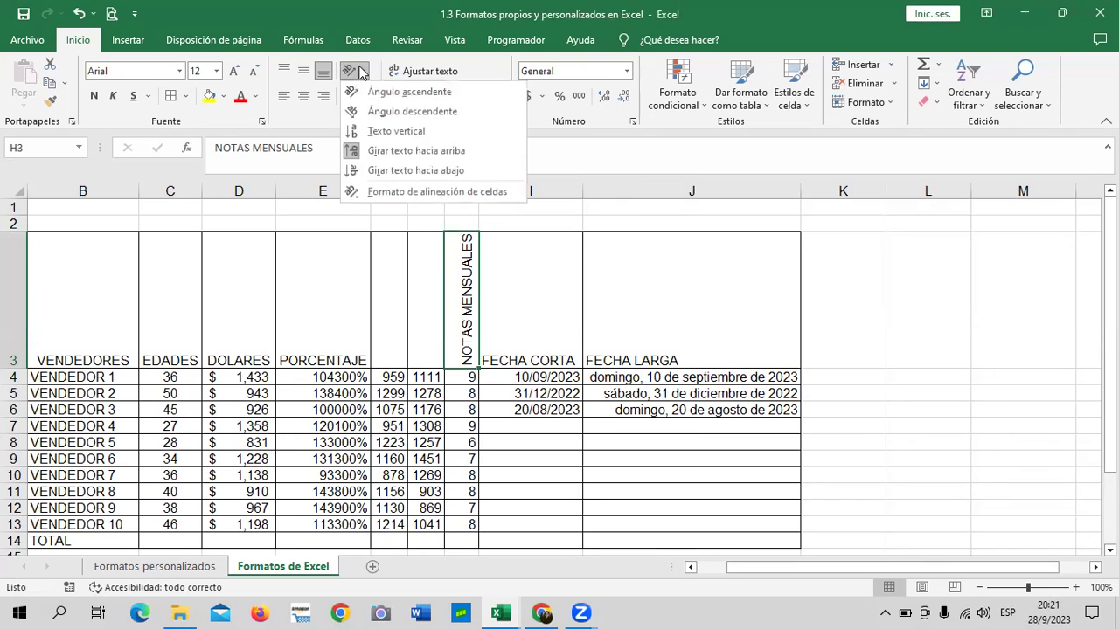
click(380, 129)
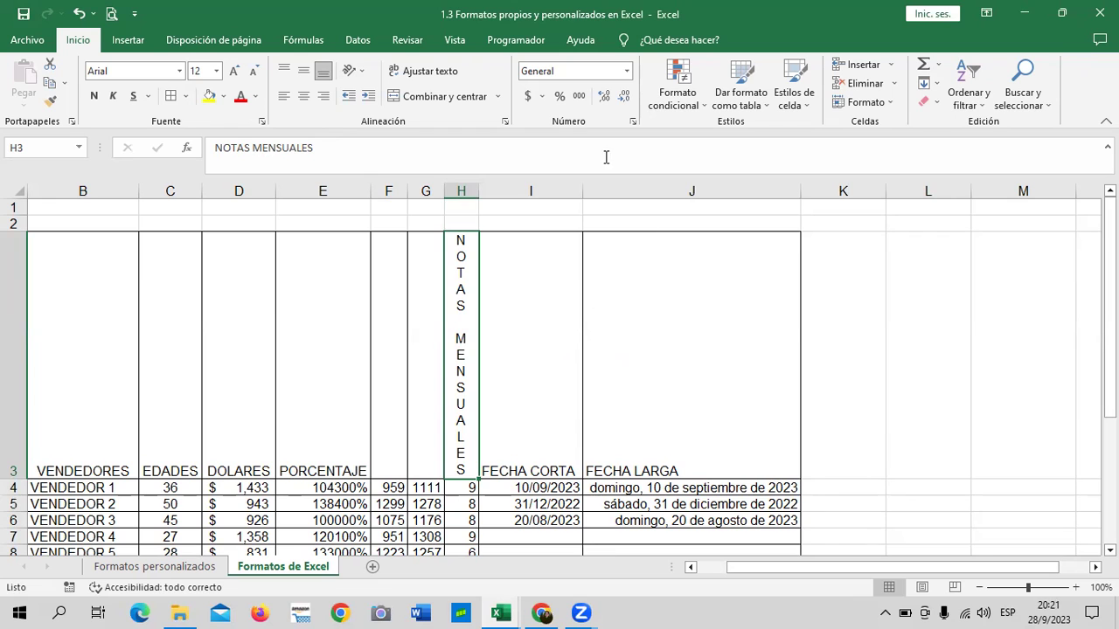
click(356, 73)
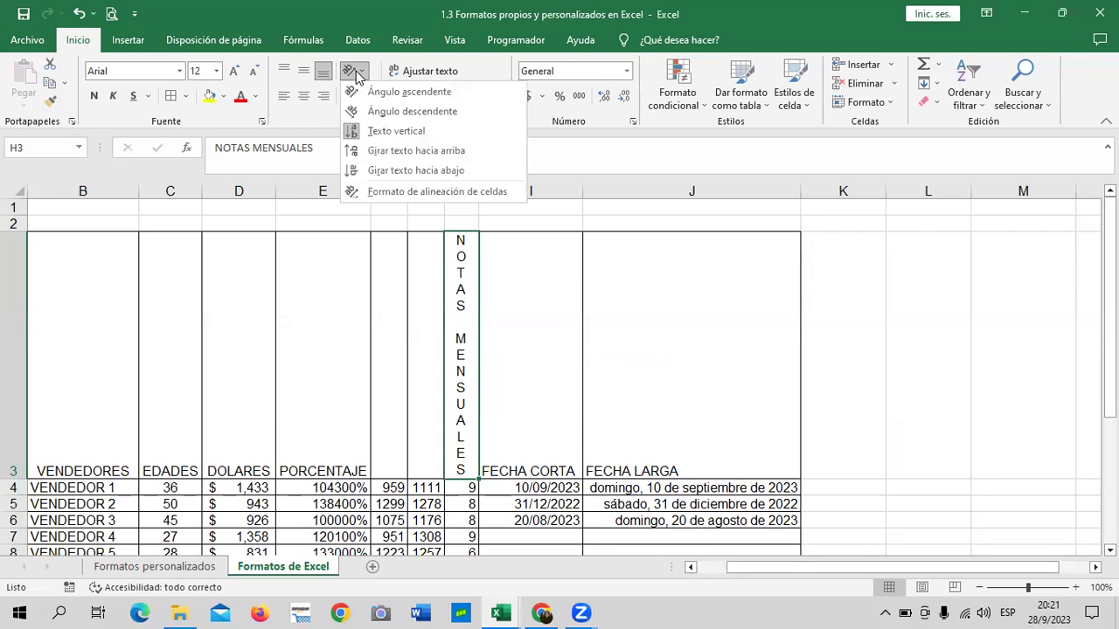
click(407, 154)
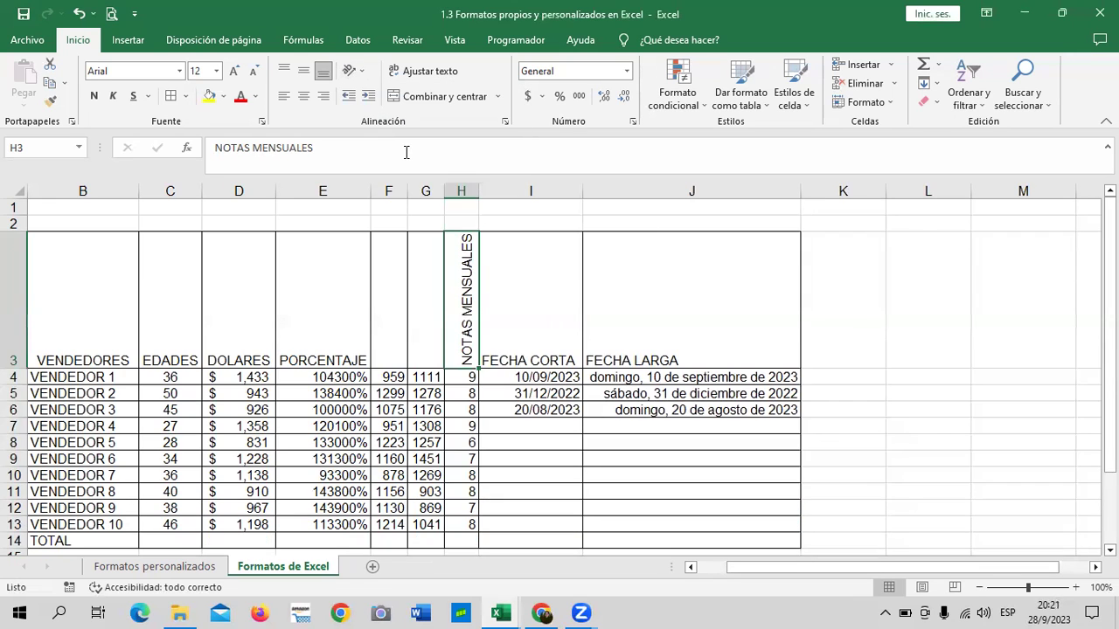
click(355, 73)
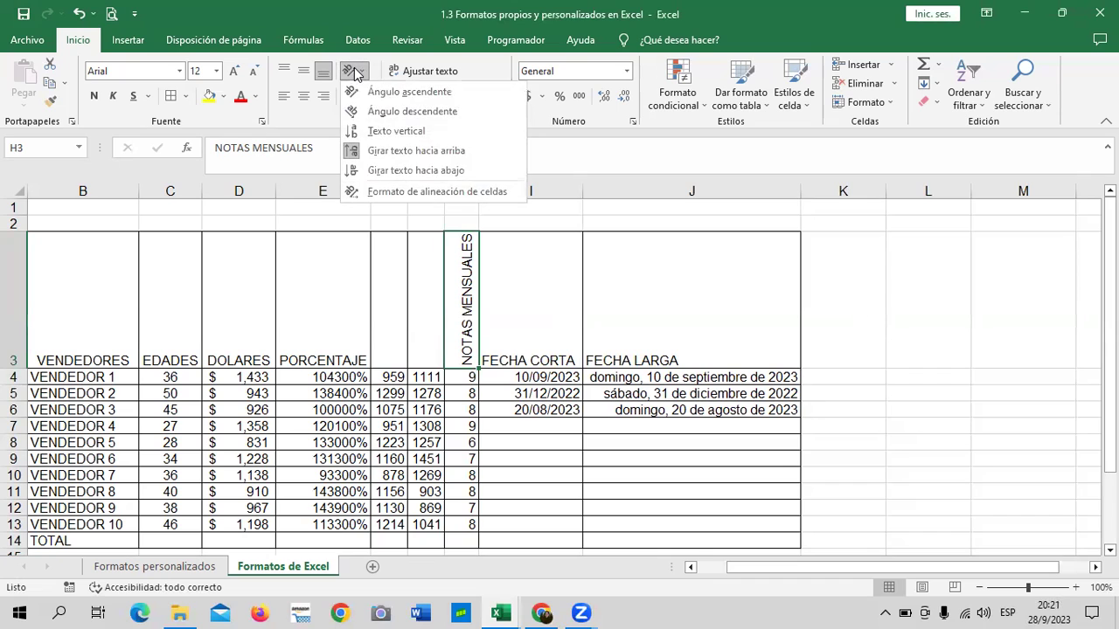
click(405, 171)
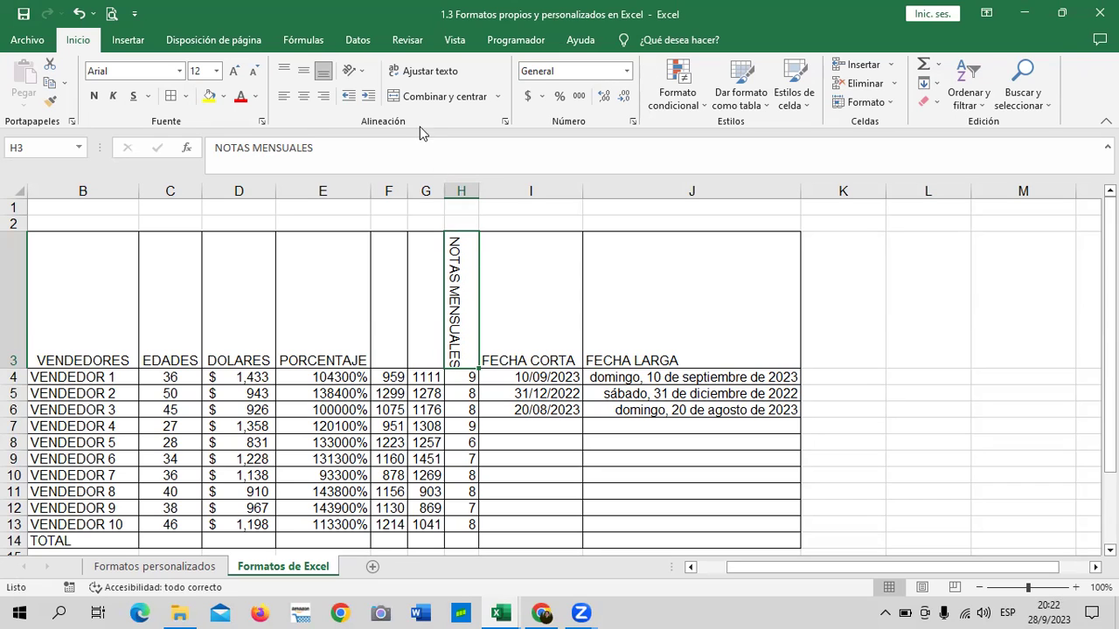
Cycle the H3 header through upward, Ángulo descendente and vertical, finishing with Girar texto hacia arriba
click(354, 71)
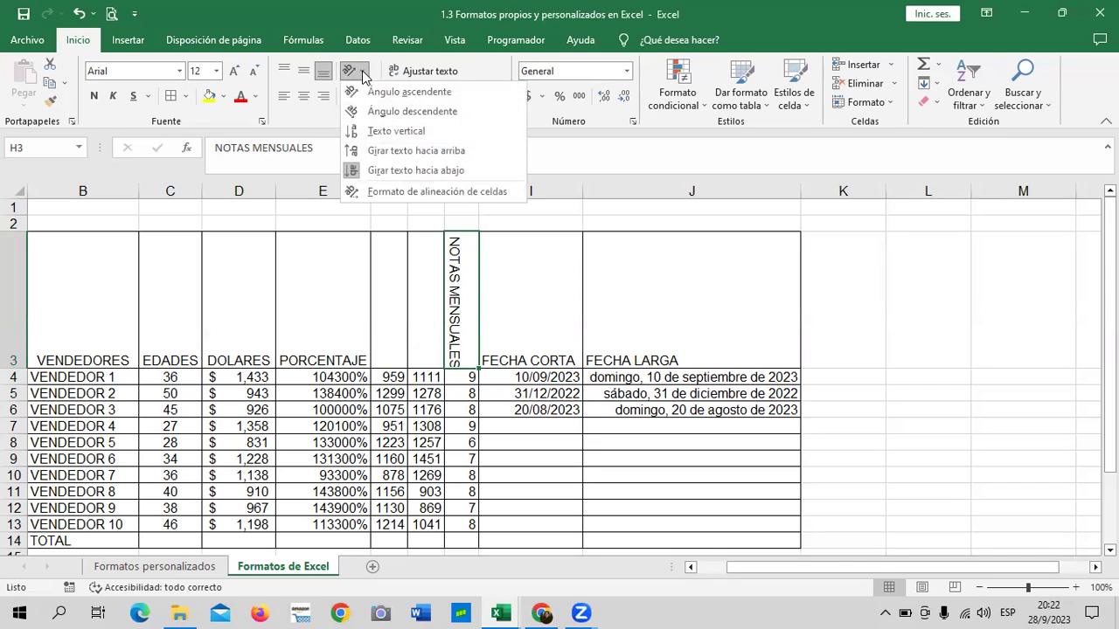
click(376, 150)
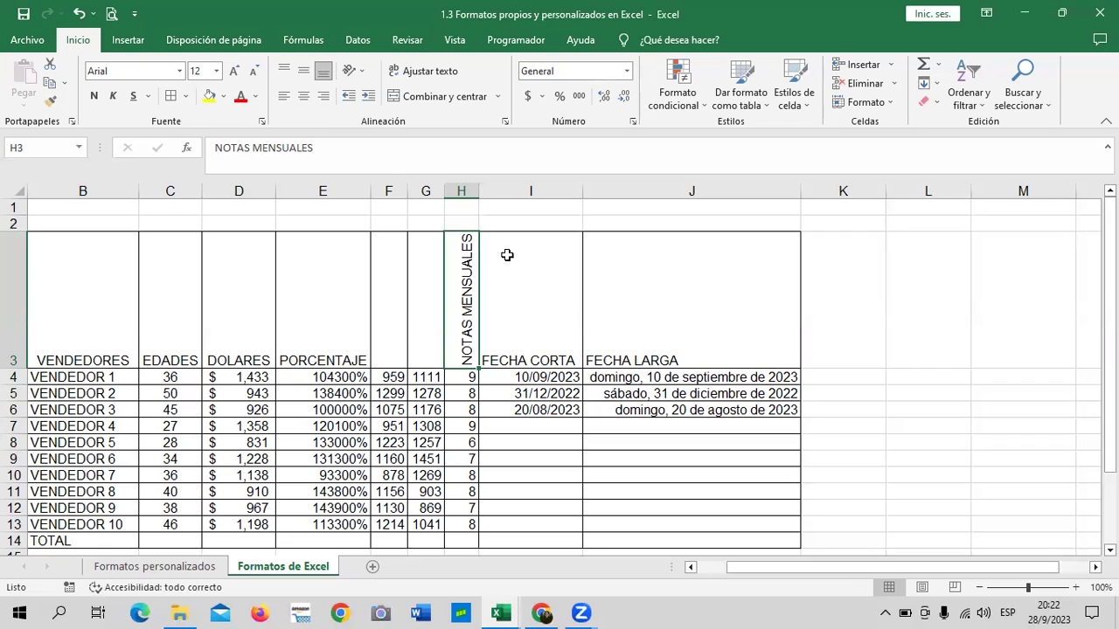
click(362, 73)
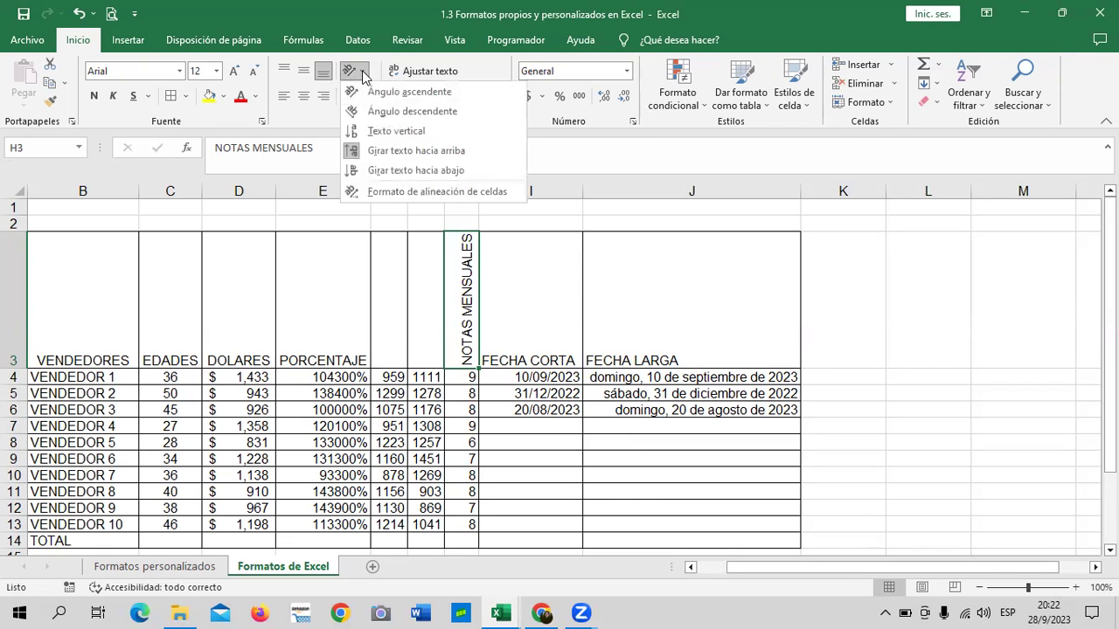
click(371, 112)
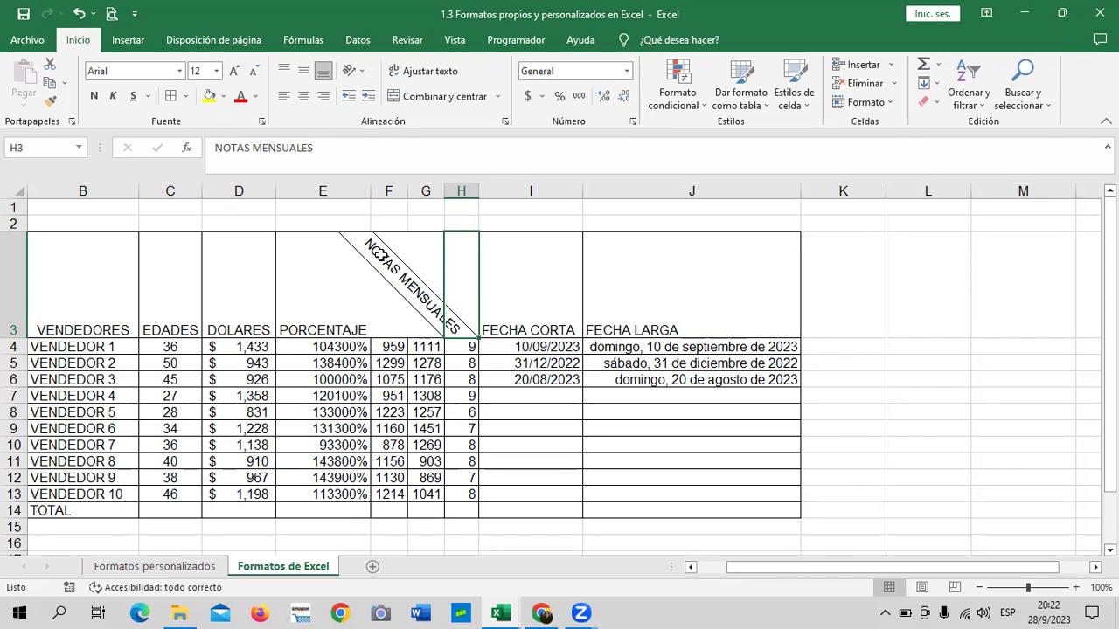
click(364, 72)
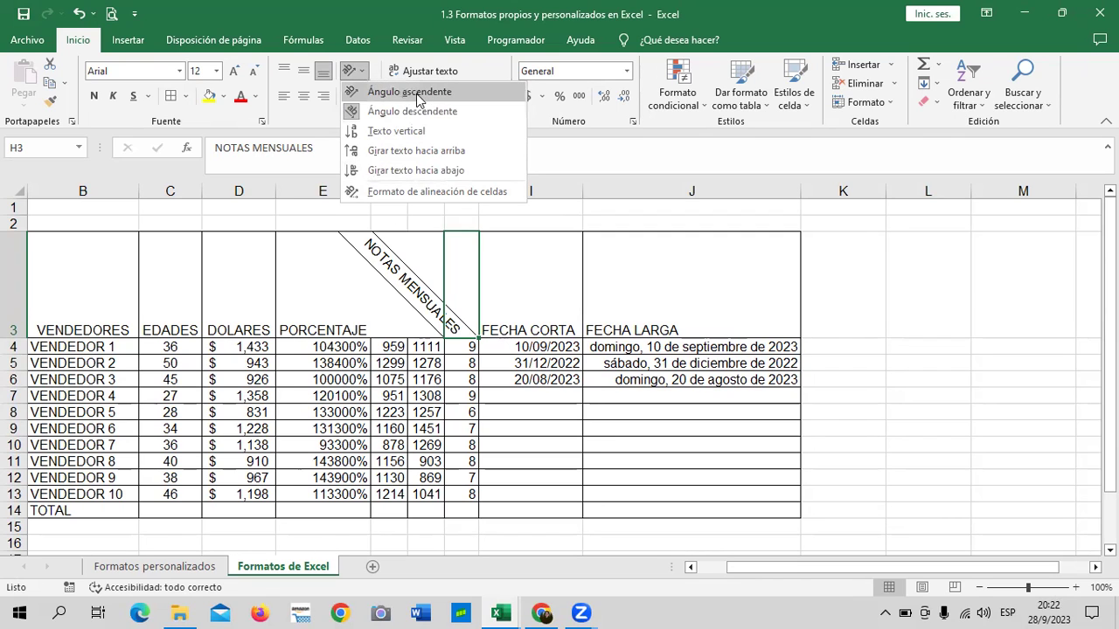
click(405, 130)
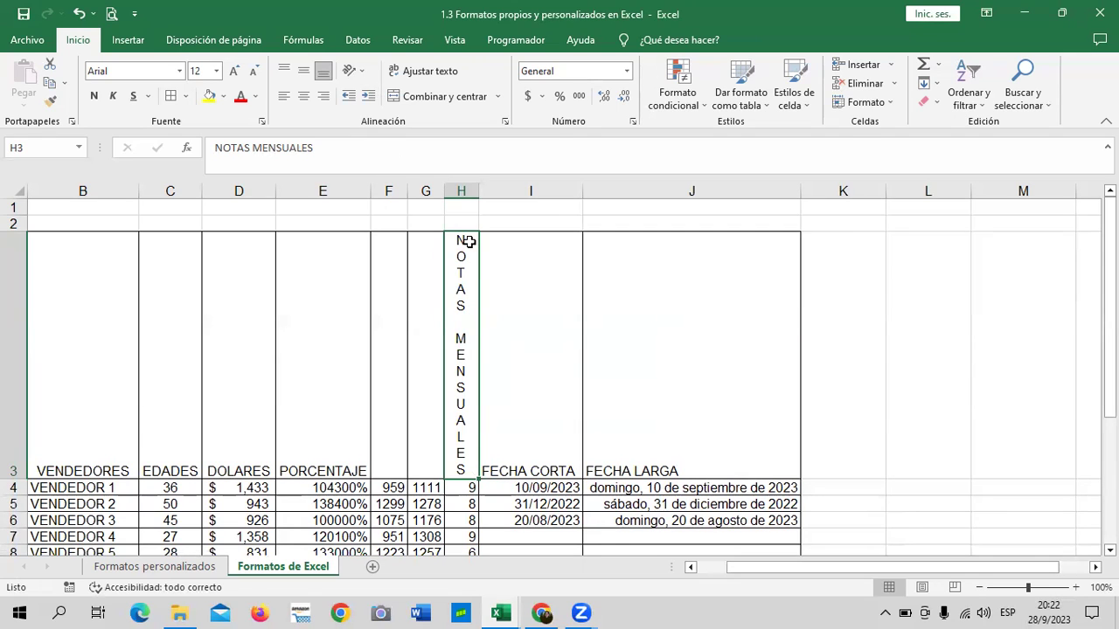
click(362, 74)
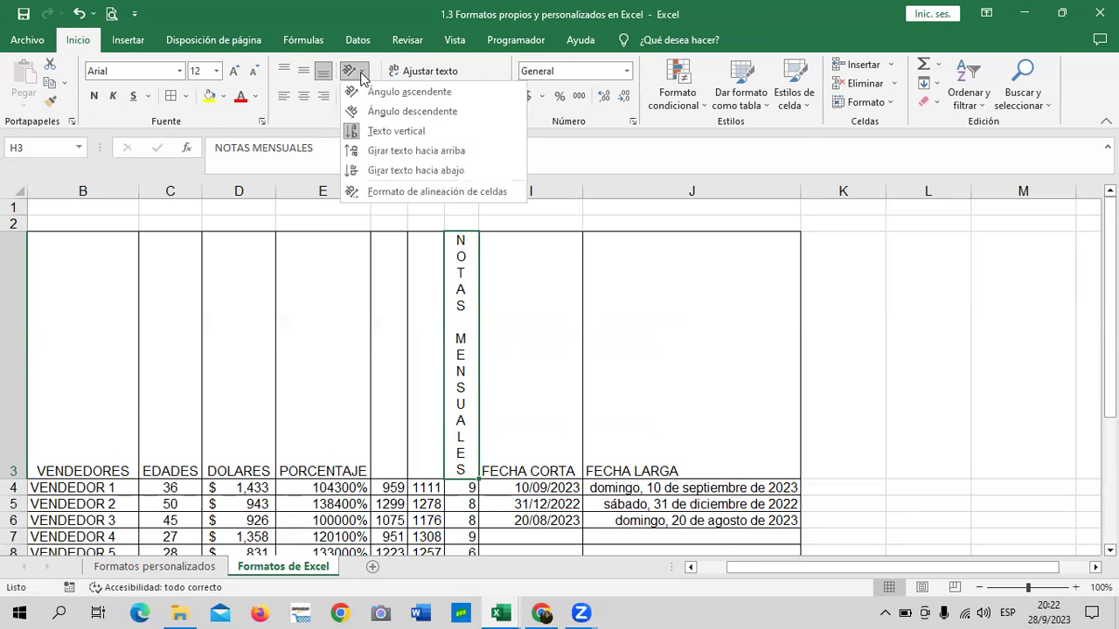
click(417, 151)
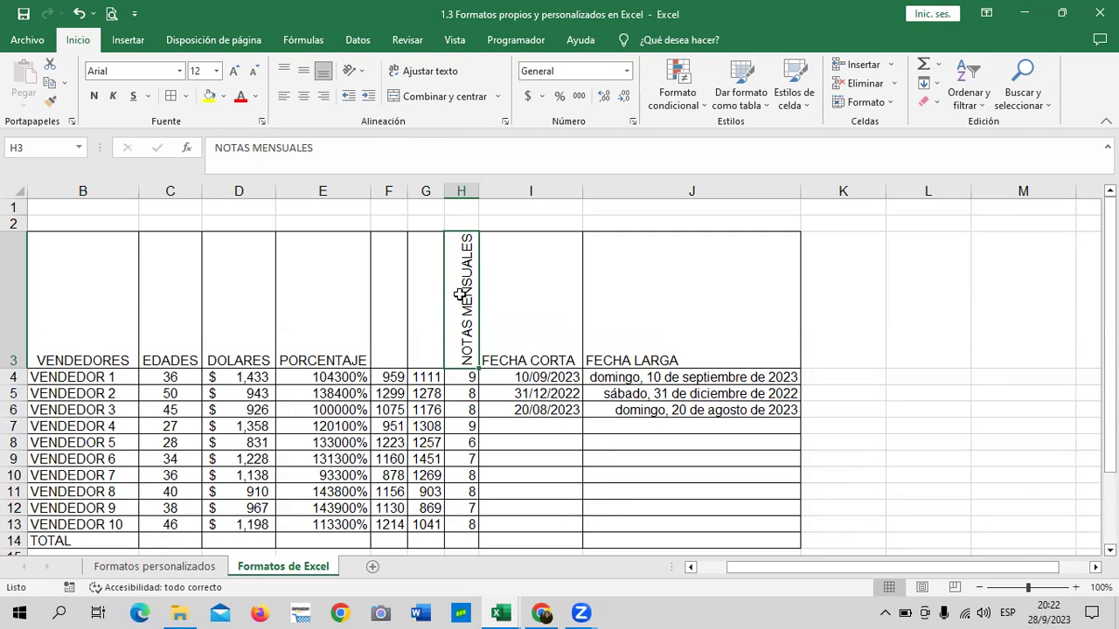
click(504, 190)
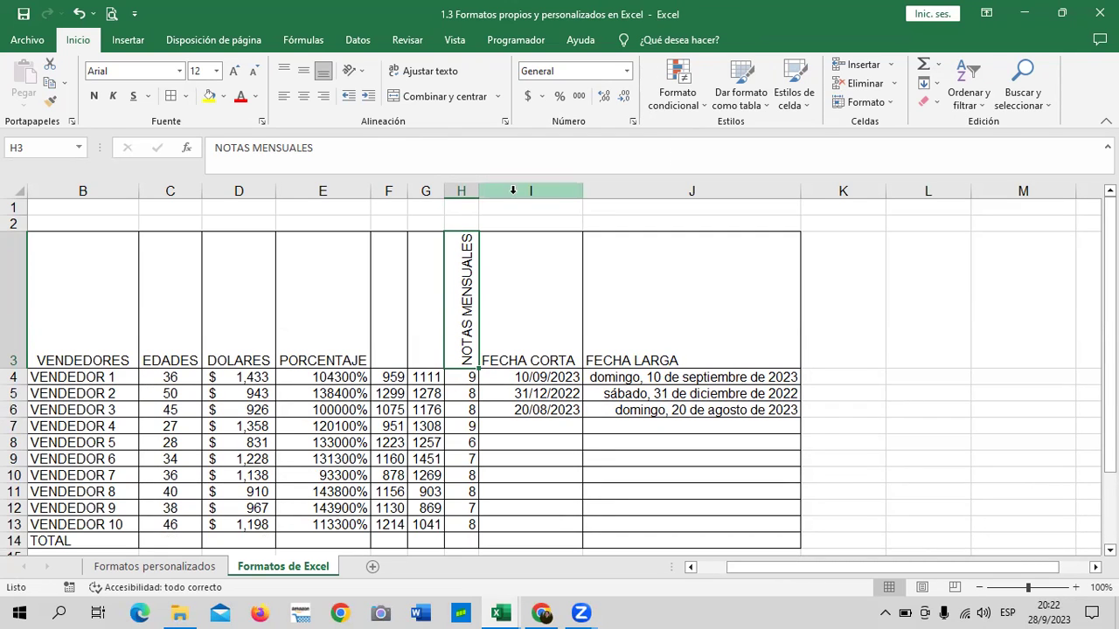
Reset the H3 header orientation to 0 degrees in Formato de celdas Alineación
click(633, 122)
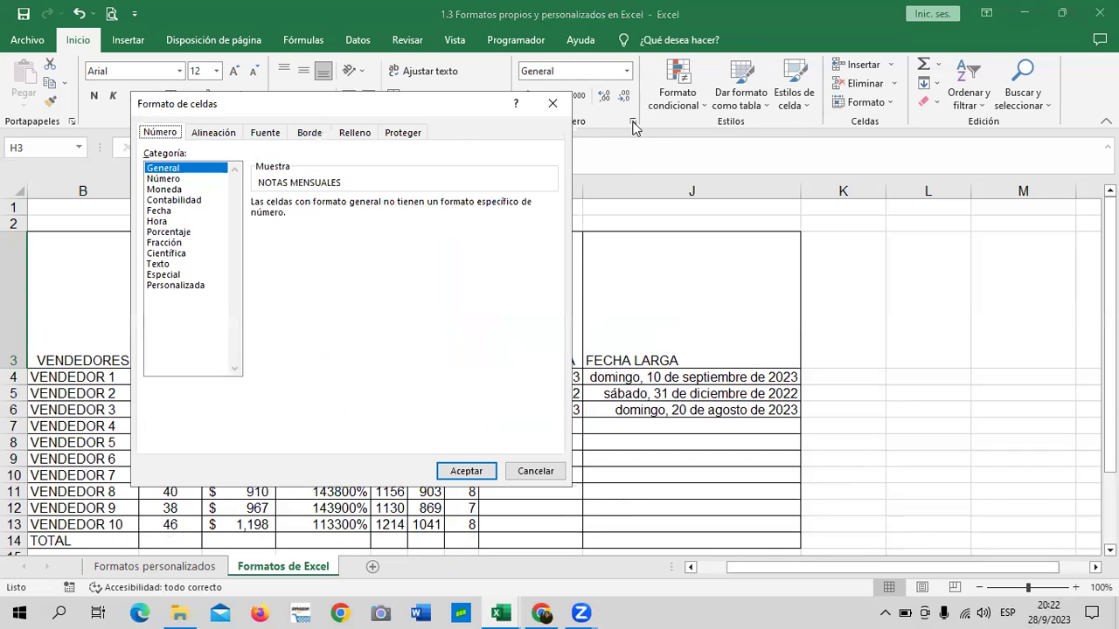
click(214, 137)
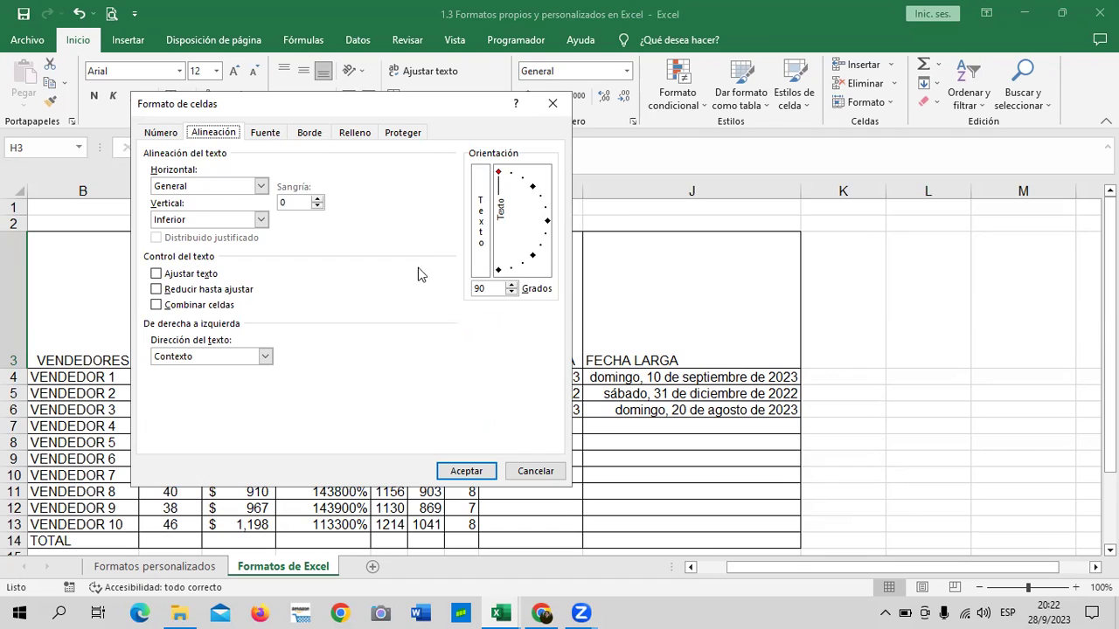
click(547, 222)
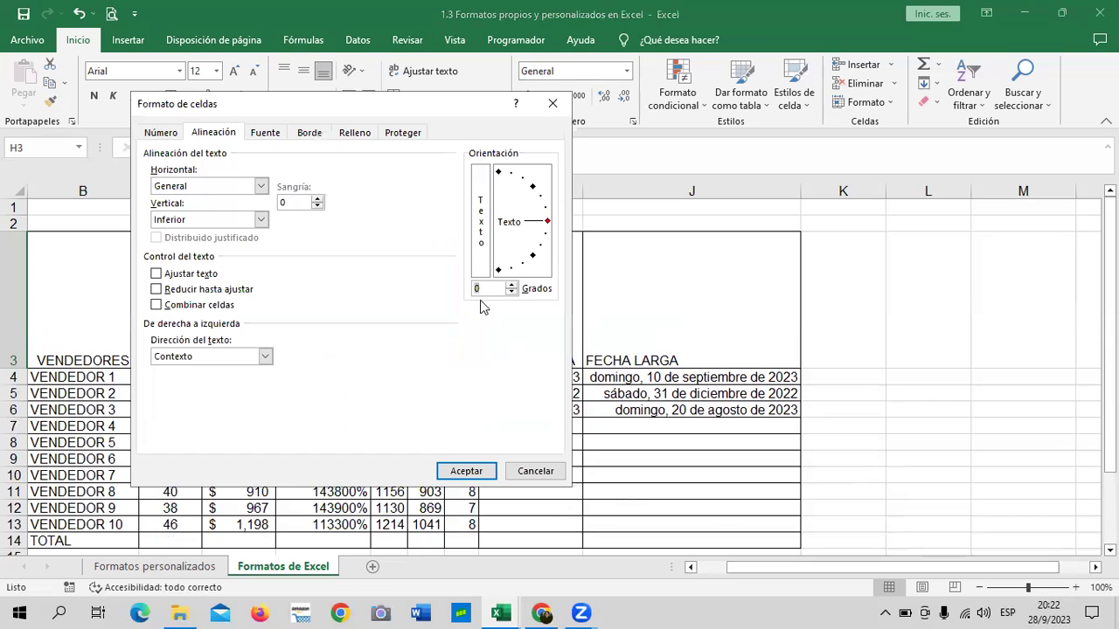
click(472, 471)
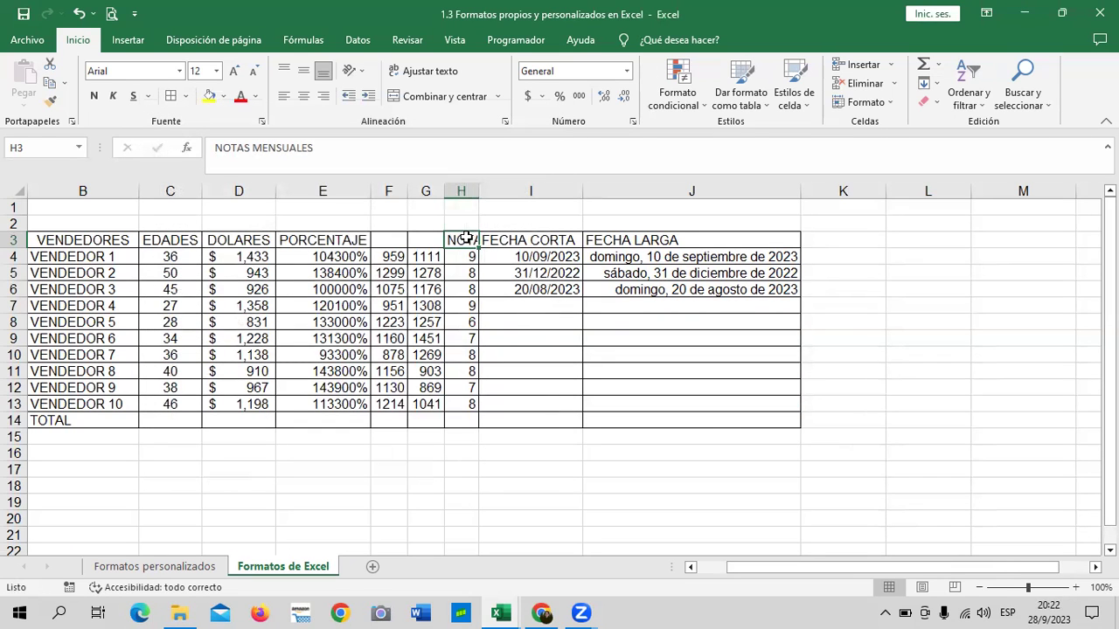
Autofit column H, rename H3 to NOTA MENSUAL, then autofit column H to the new header
double_click(479, 191)
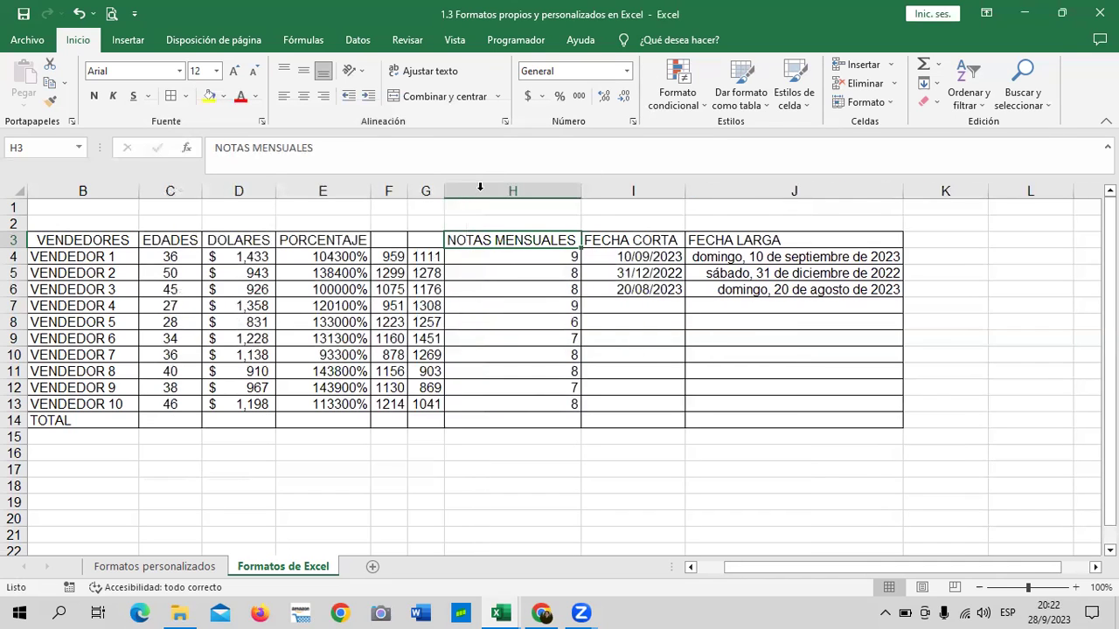
click(390, 152)
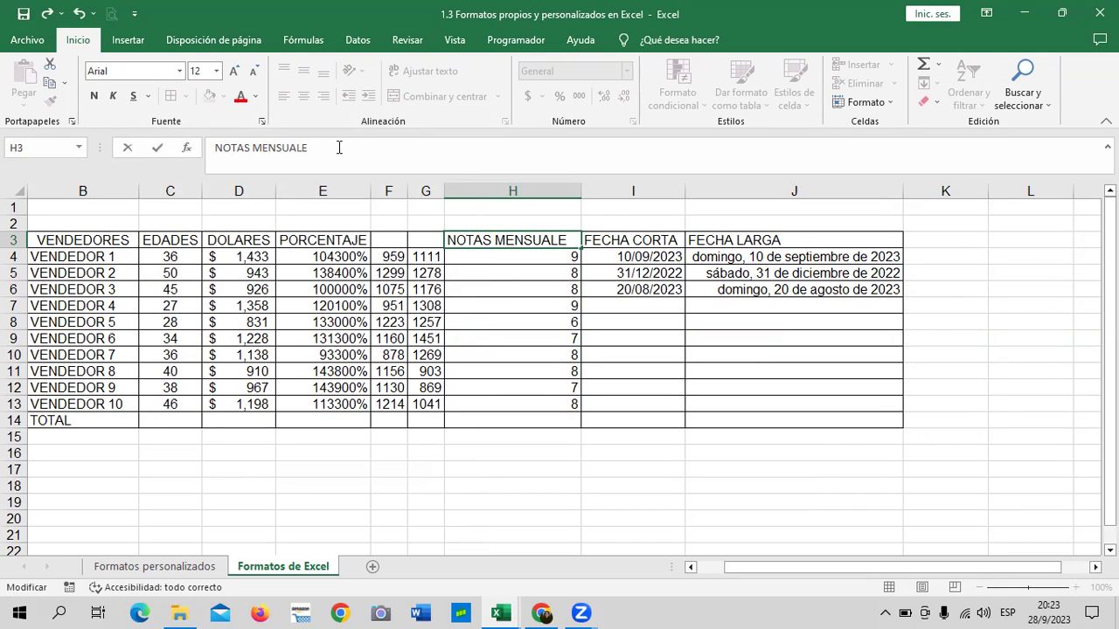
key(BackSpace)
key(BackSpace)
key(Return)
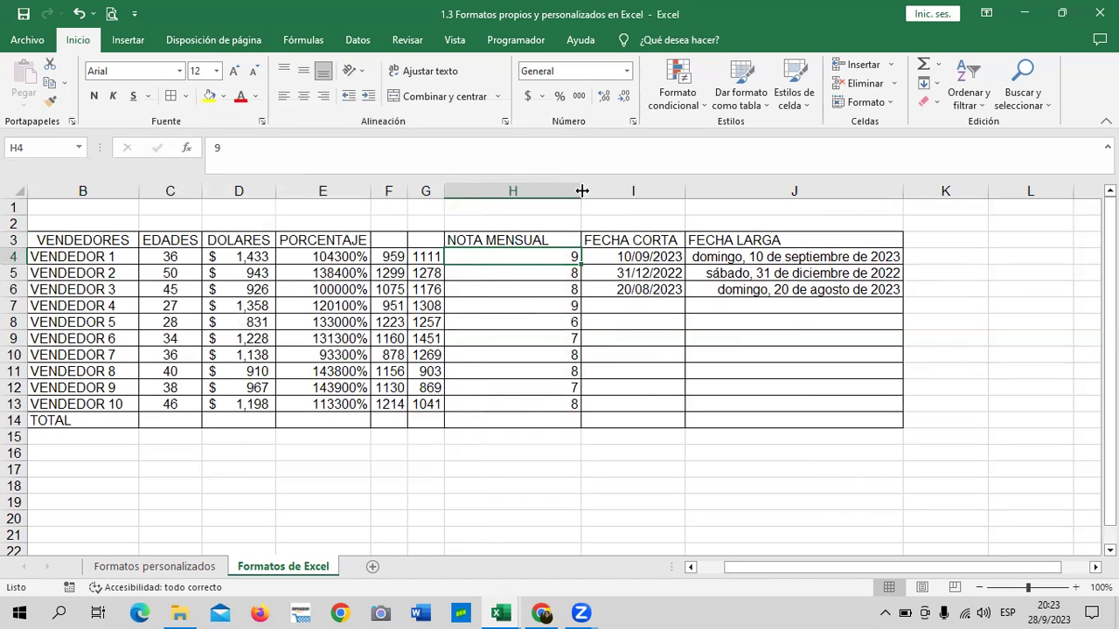
double_click(580, 185)
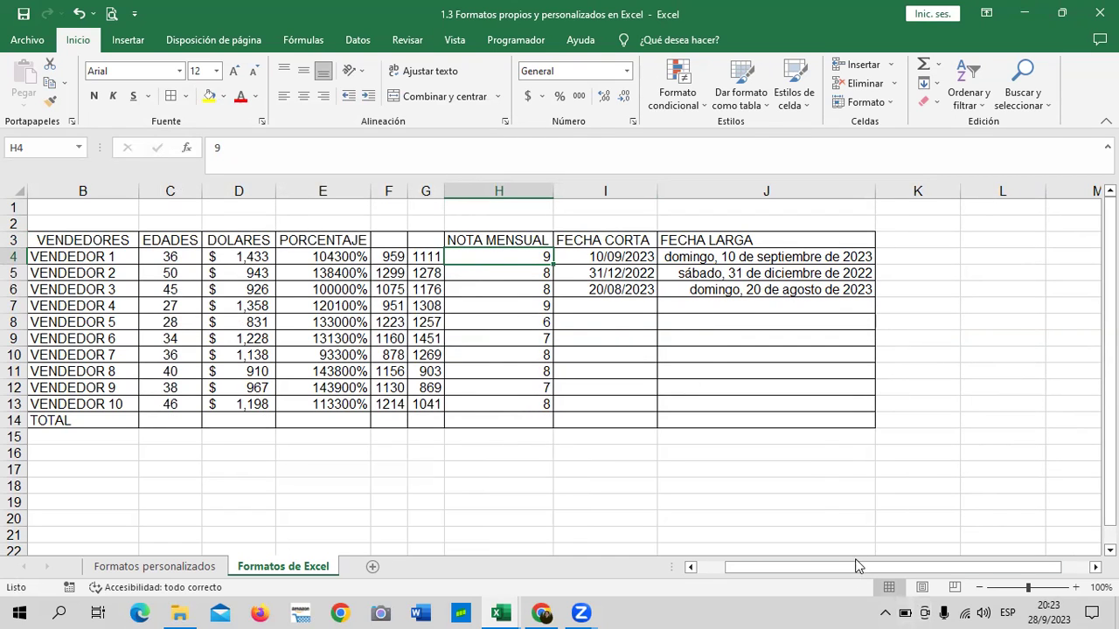
drag(826, 567, 802, 567)
Open Formato de celdas for F7 and look at the Fuente underline and colour options without changing them
click(477, 310)
click(634, 121)
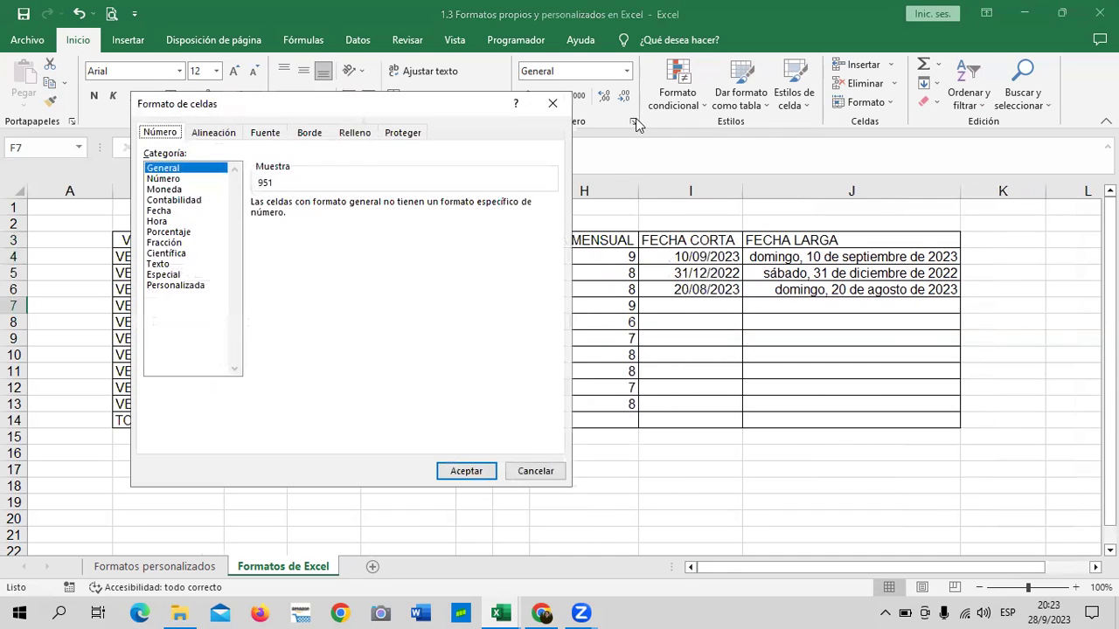
click(274, 133)
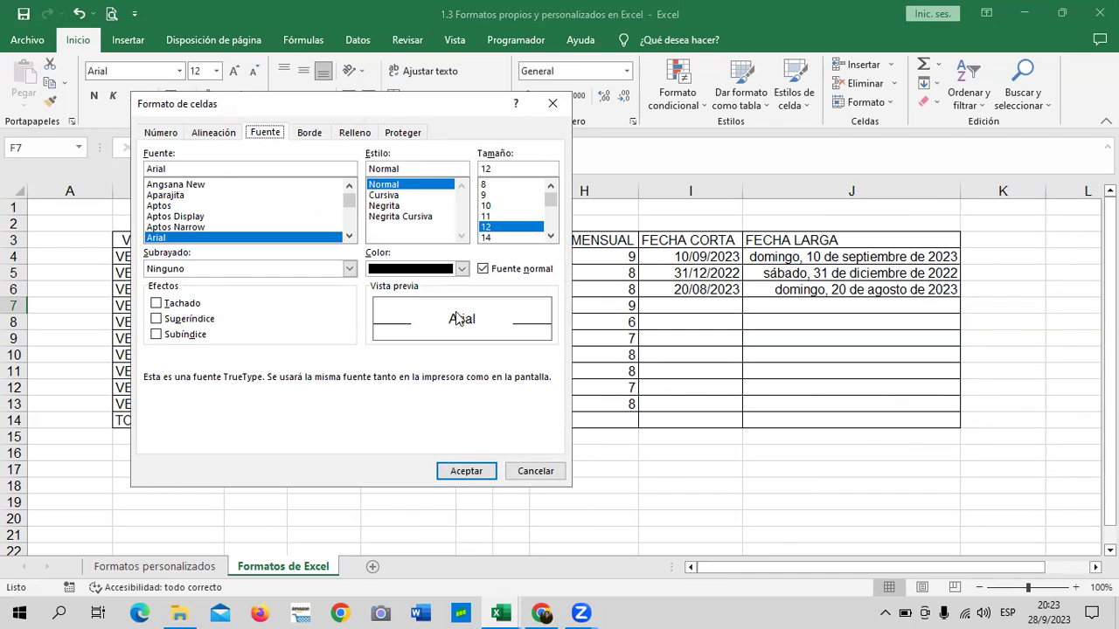
drag(345, 108, 772, 134)
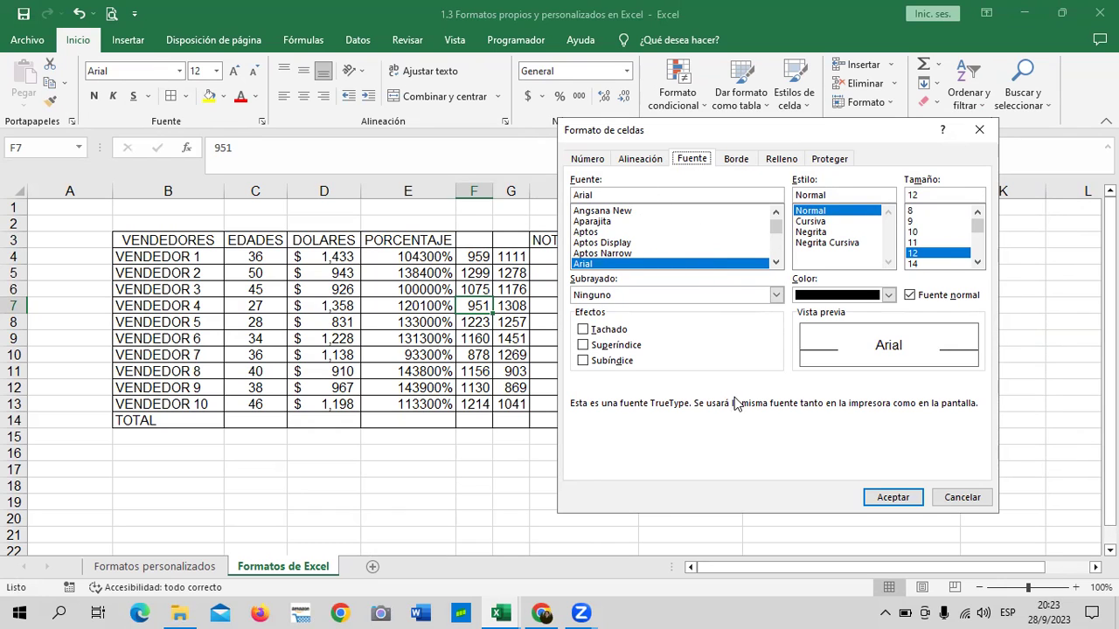
click(775, 294)
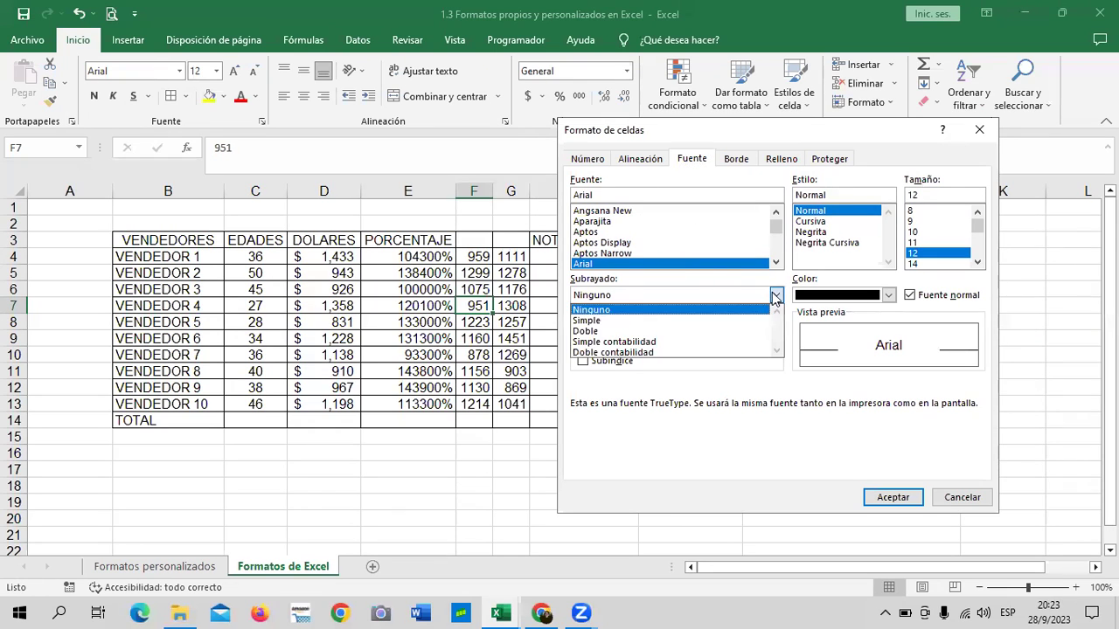
click(630, 306)
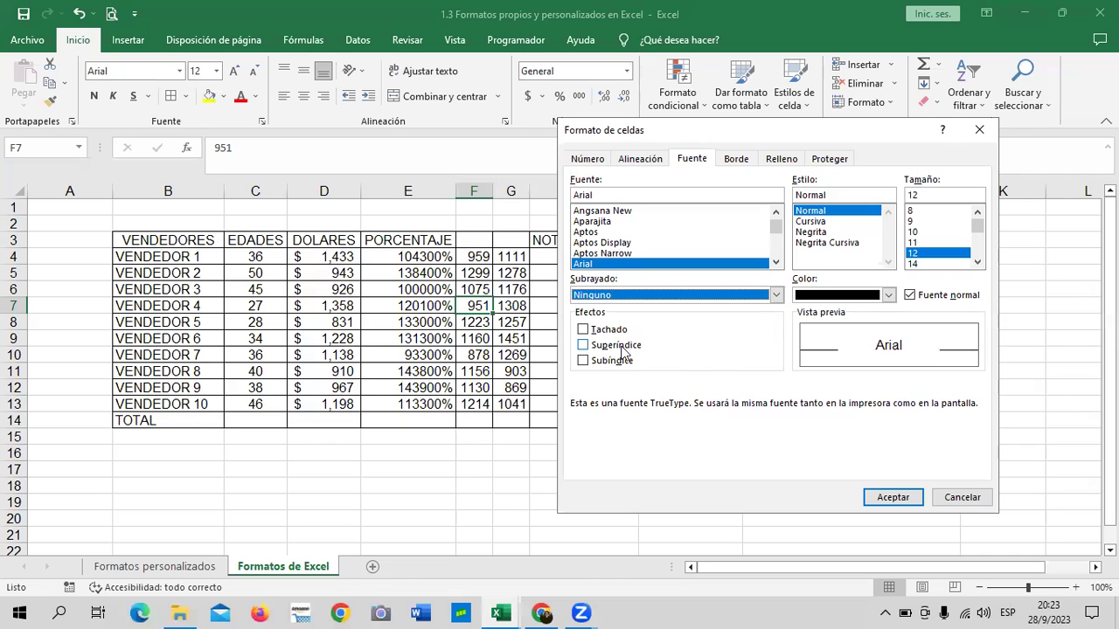
click(889, 296)
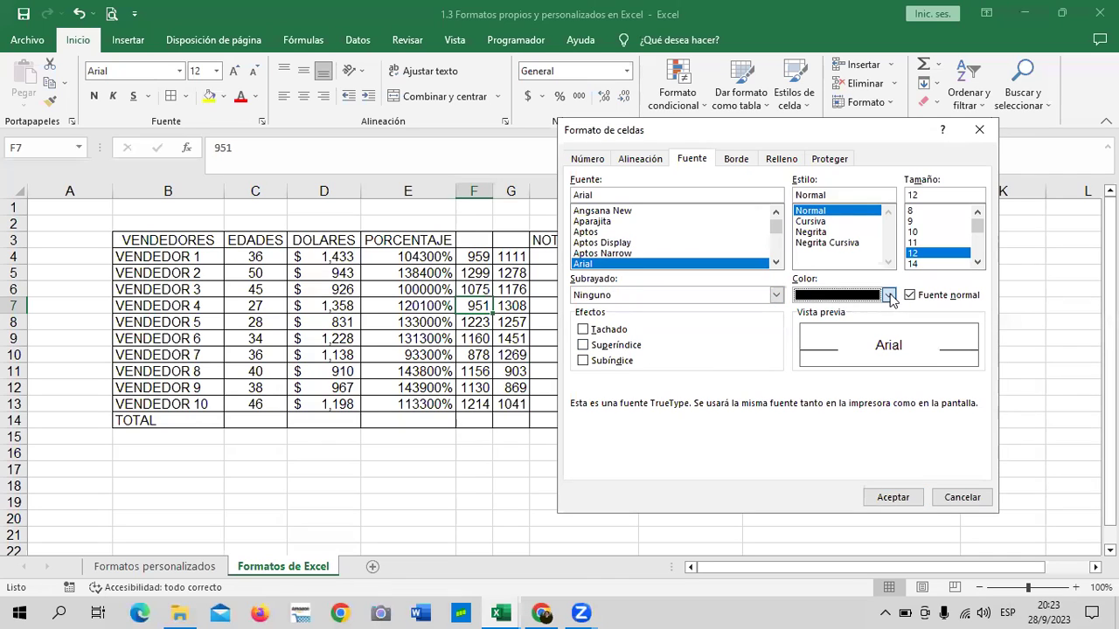
click(874, 234)
Browse the Borde and Relleno tabs and Efectos de relleno, then cancel without applying anything
click(737, 161)
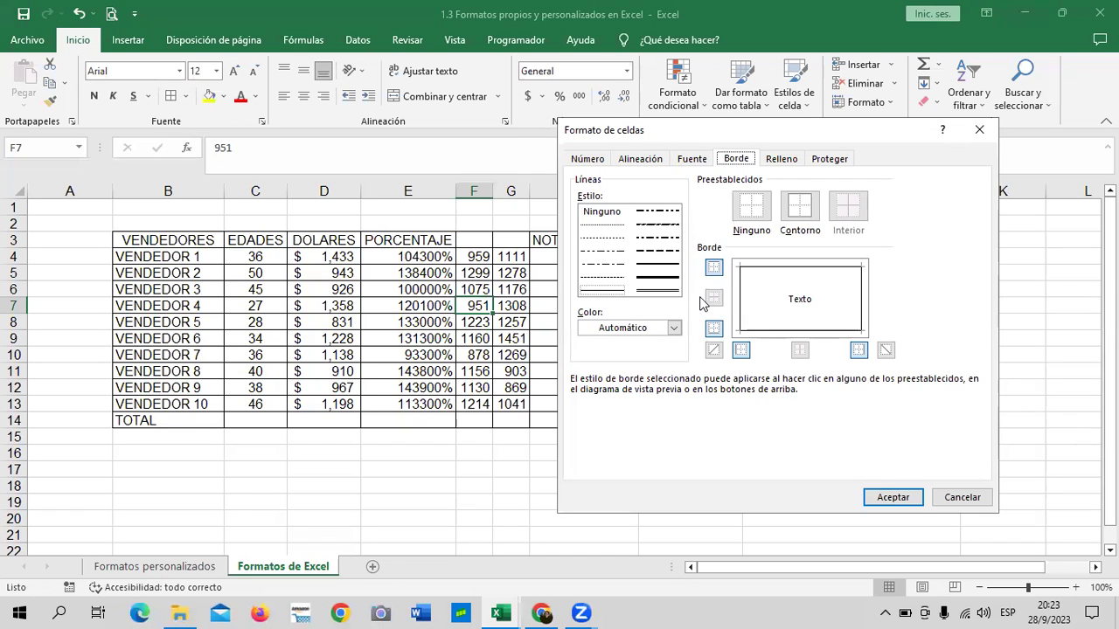
click(783, 160)
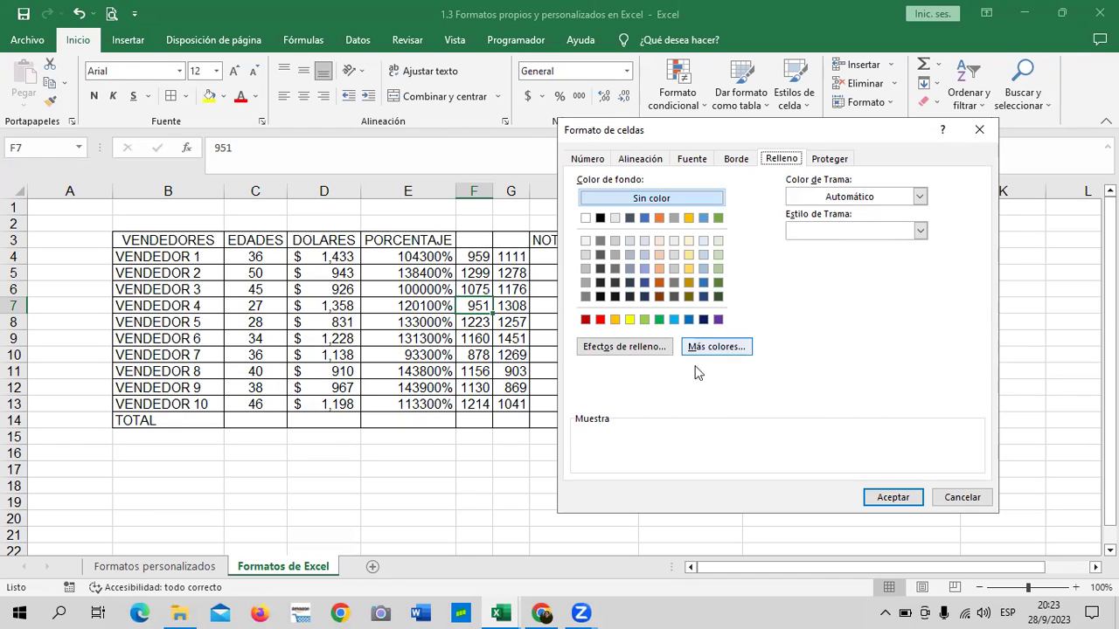
click(648, 350)
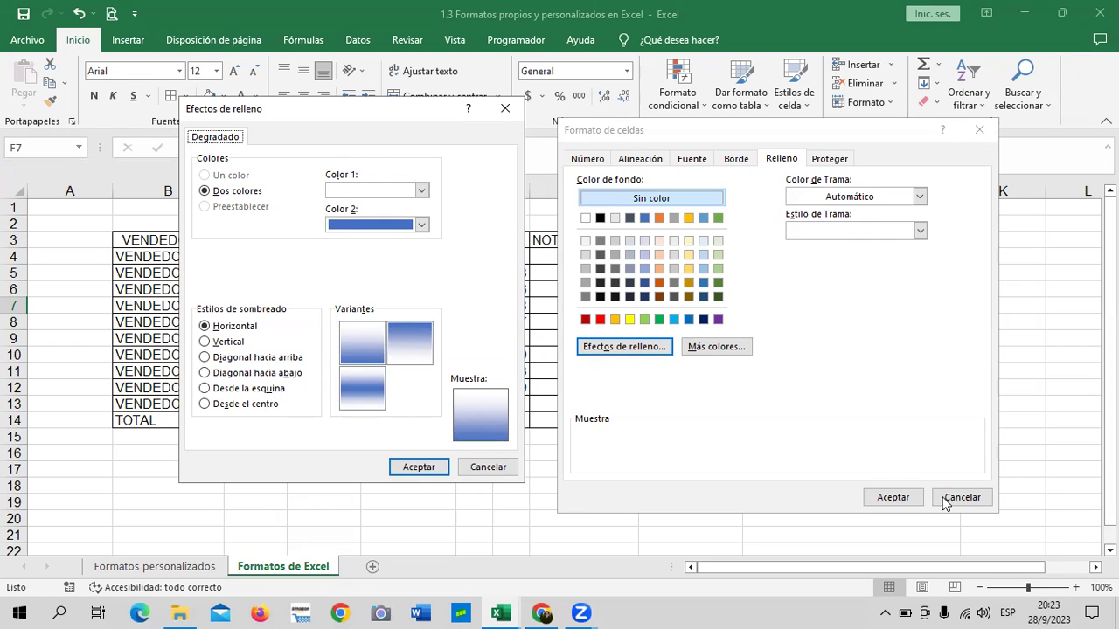
click(480, 467)
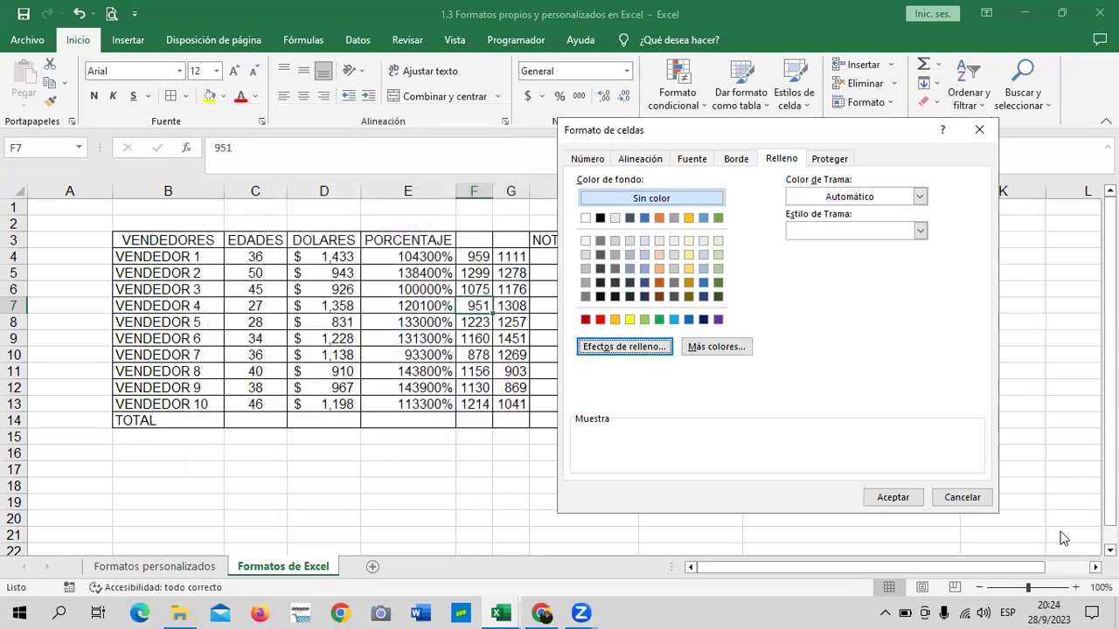
click(962, 497)
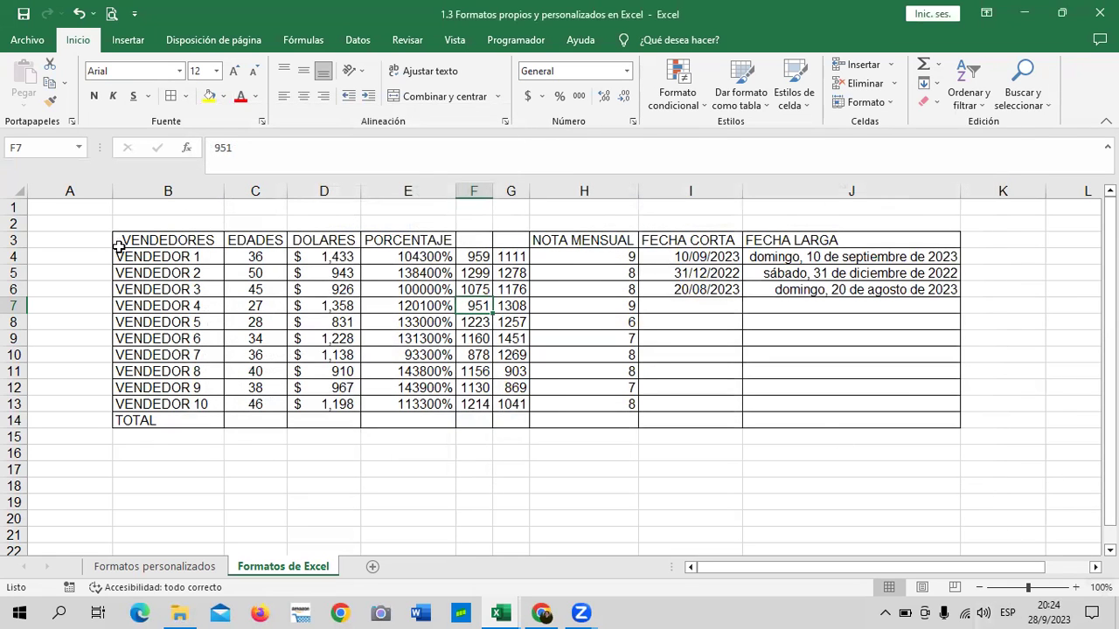
Select table B3:J14 and open Efectos de relleno from the Relleno tab of Formato de celdas
drag(164, 239, 873, 424)
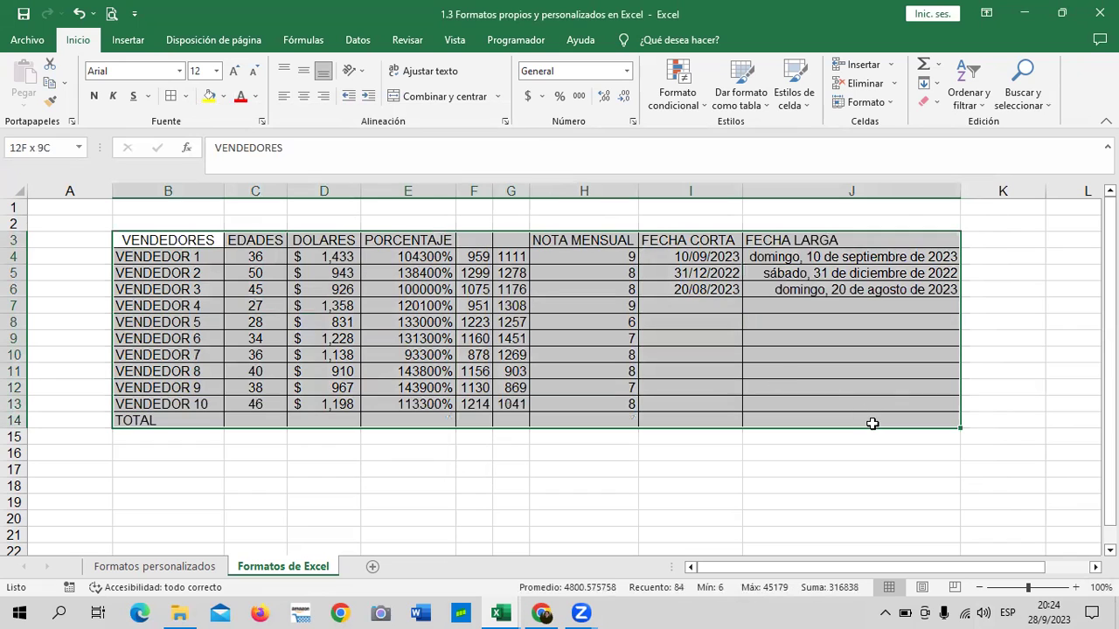
click(633, 125)
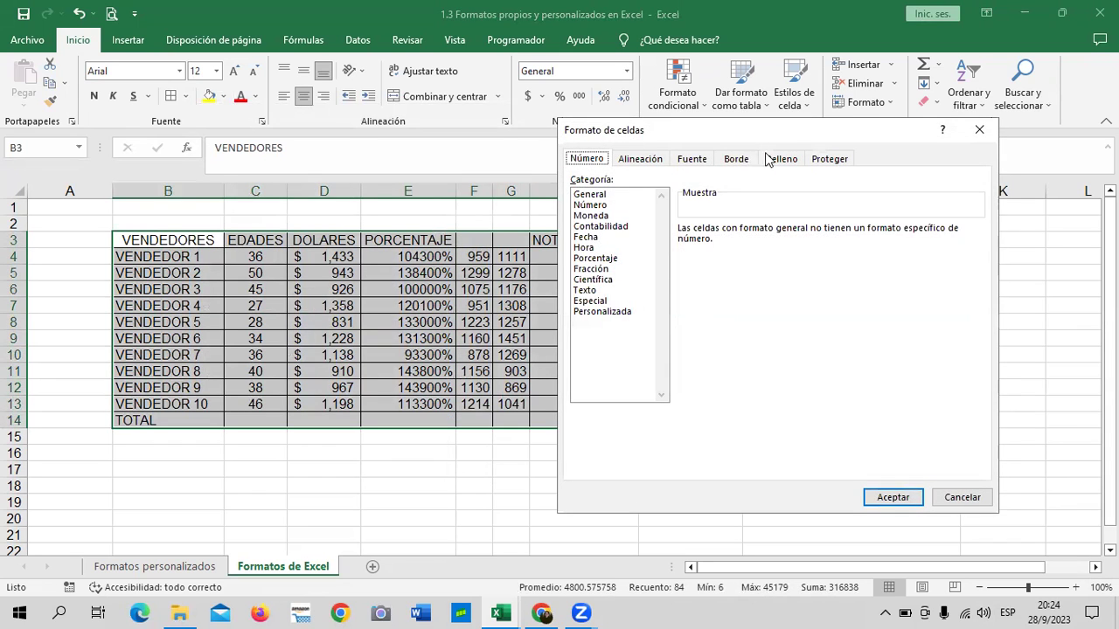
click(769, 159)
click(621, 348)
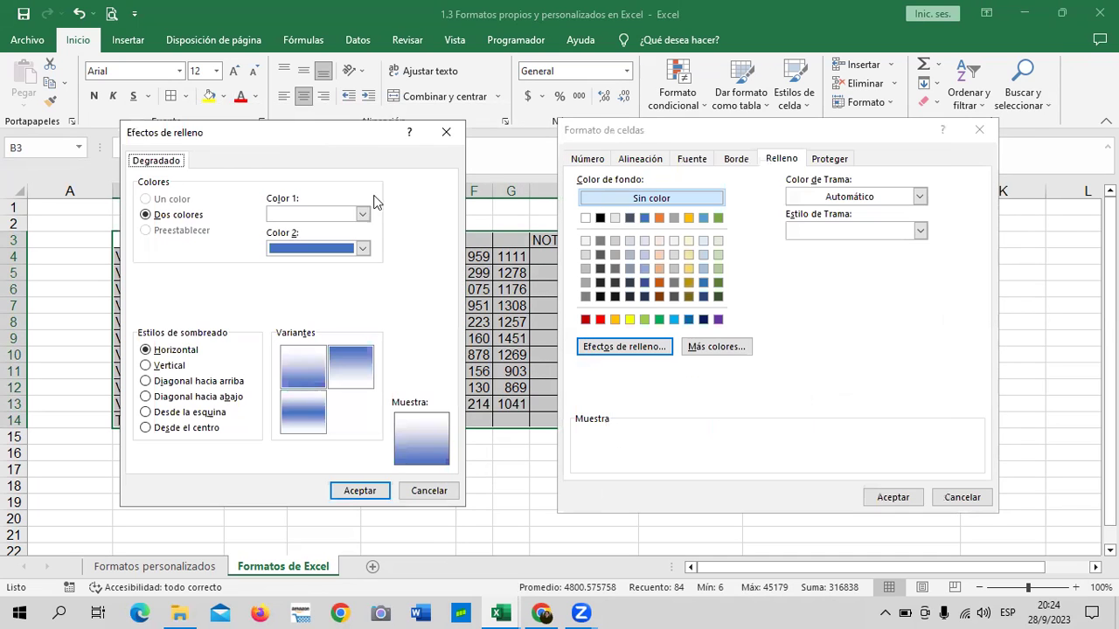
Apply a two-colour white-to-light-green gradient shaded from the centre to the table
click(147, 214)
click(361, 214)
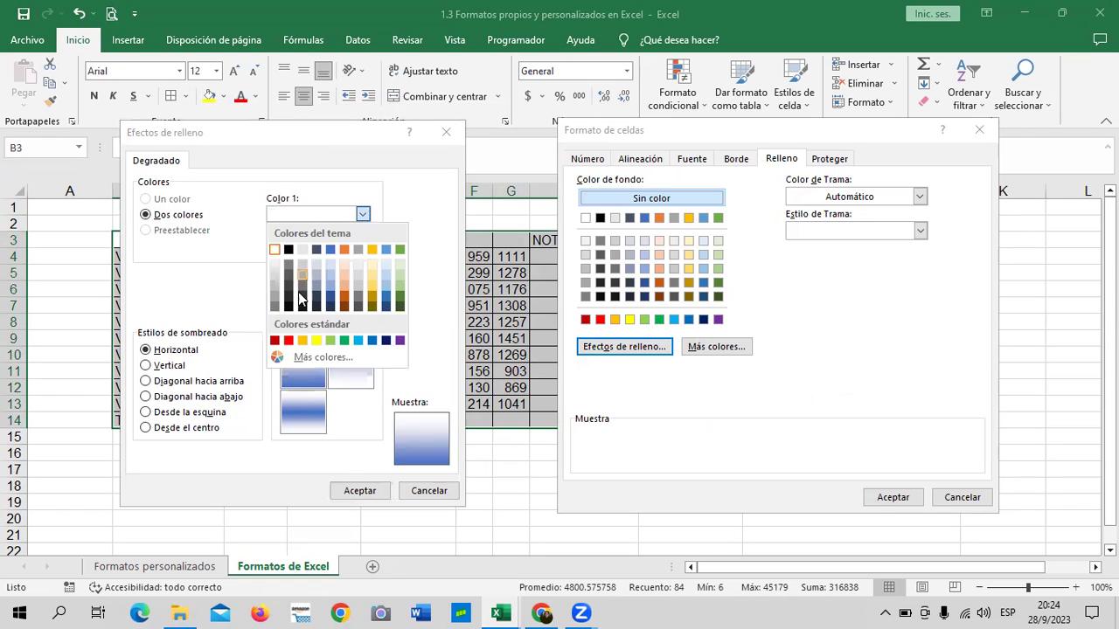
click(275, 250)
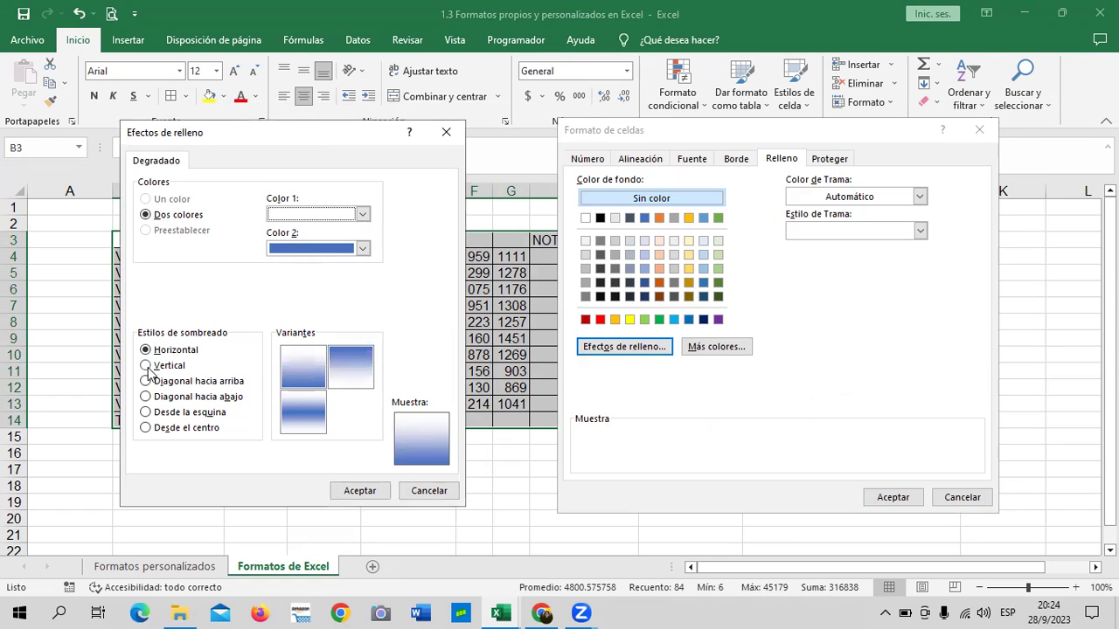
click(363, 249)
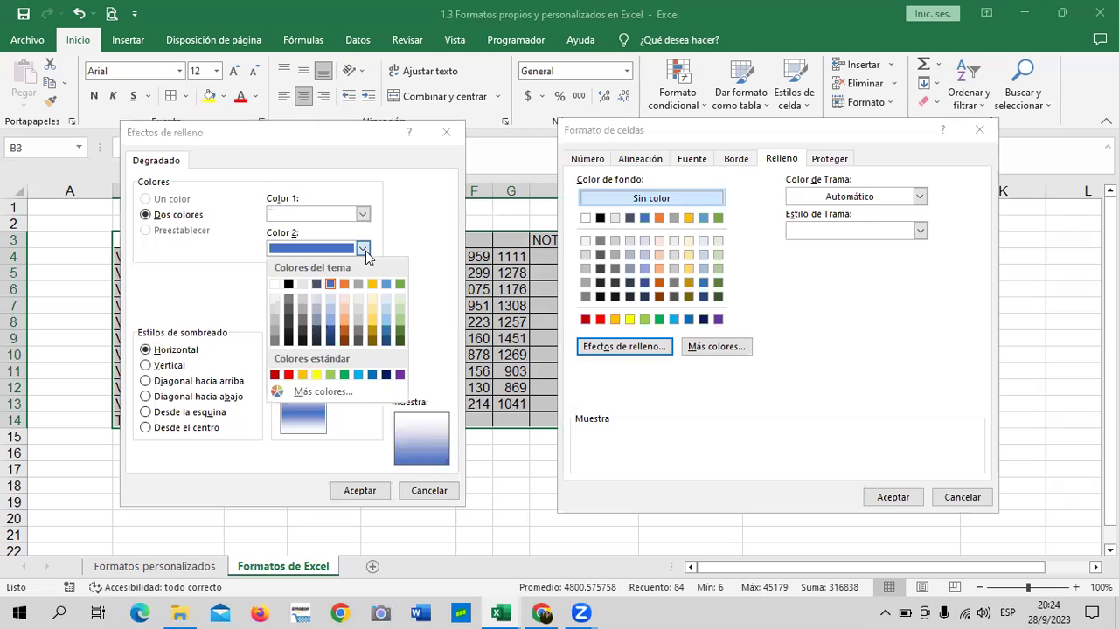
click(400, 328)
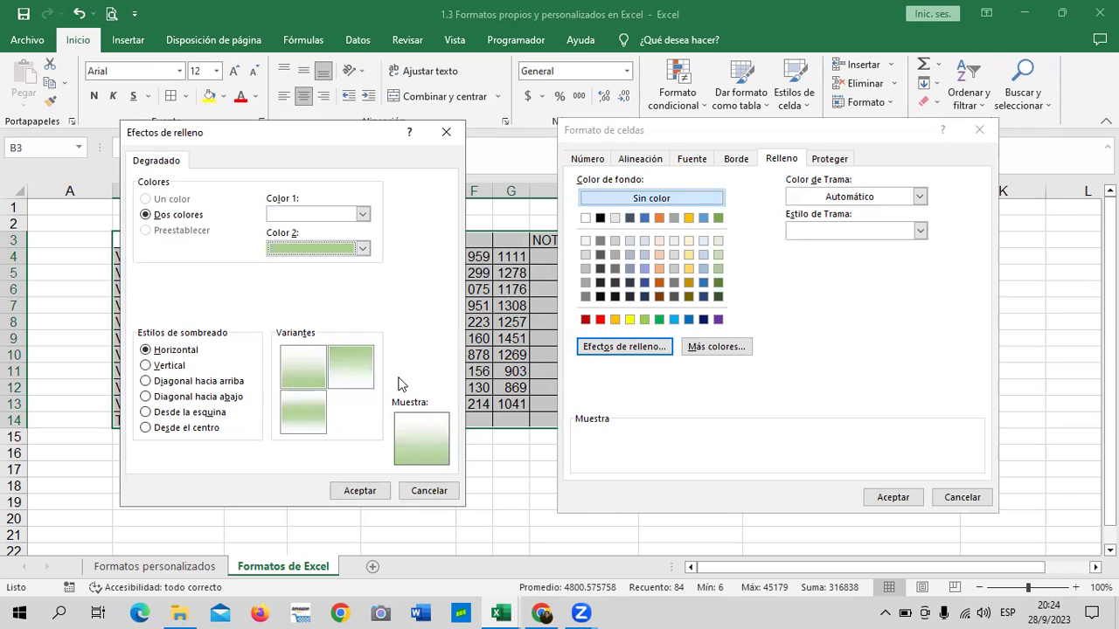
click(168, 367)
click(173, 385)
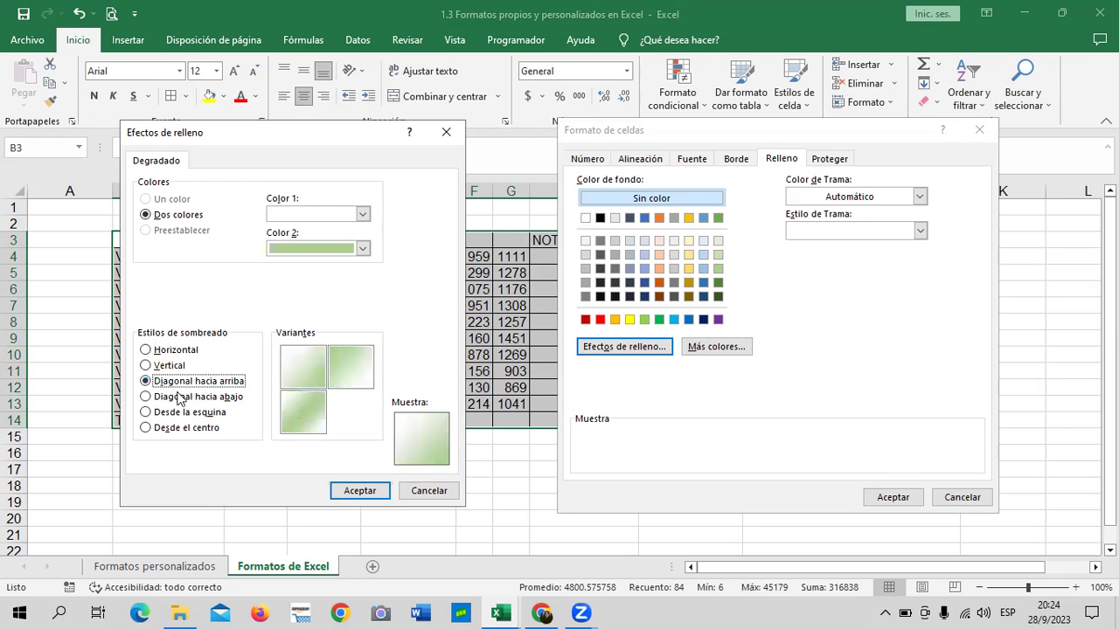
click(159, 430)
click(354, 491)
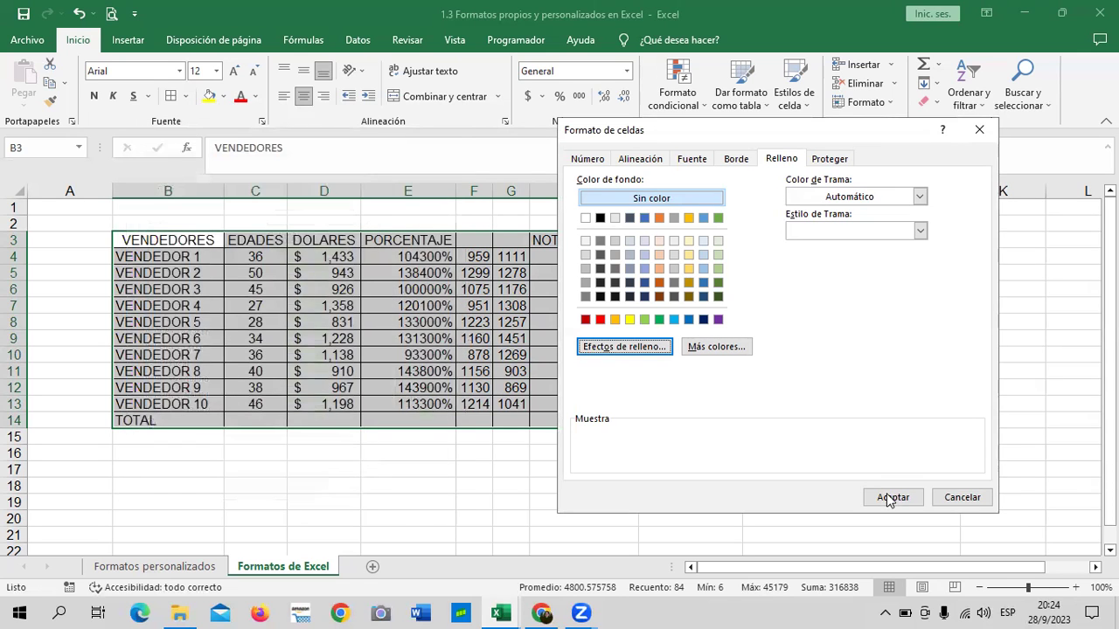
click(887, 501)
click(862, 505)
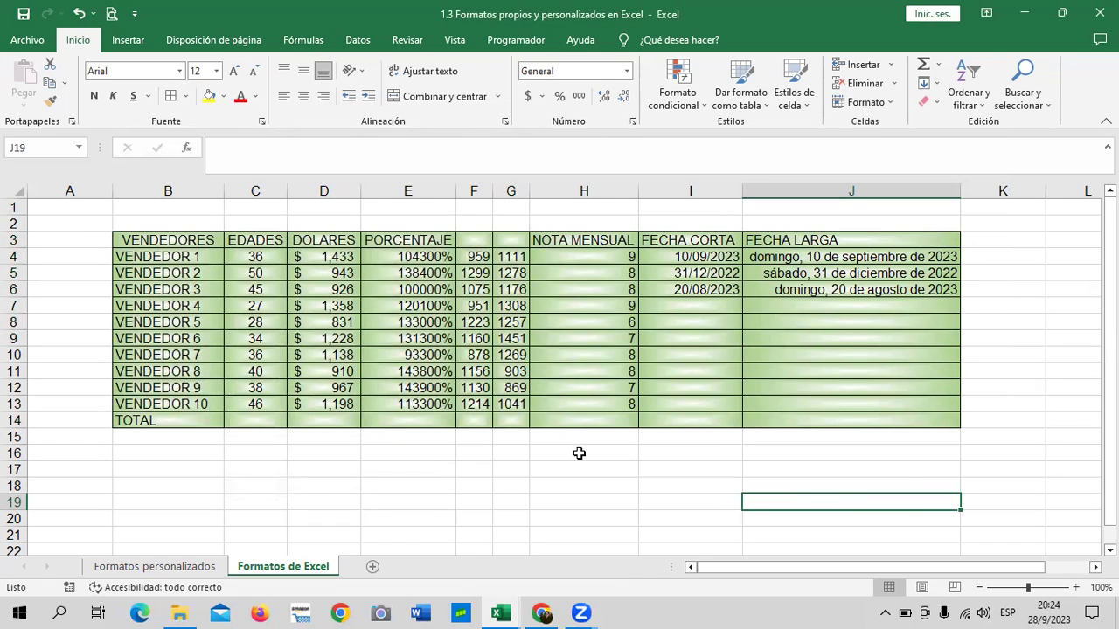
Select B3:J14, replace its gradient with a plain white fill, and bring up Estilos de celda
drag(187, 244, 175, 273)
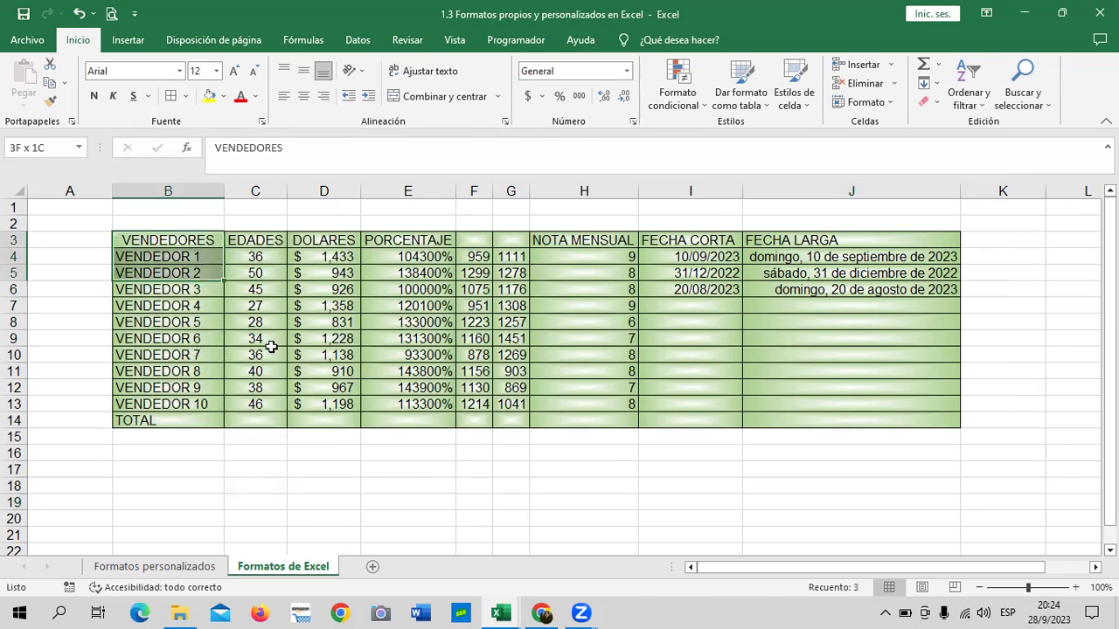
drag(271, 347, 894, 417)
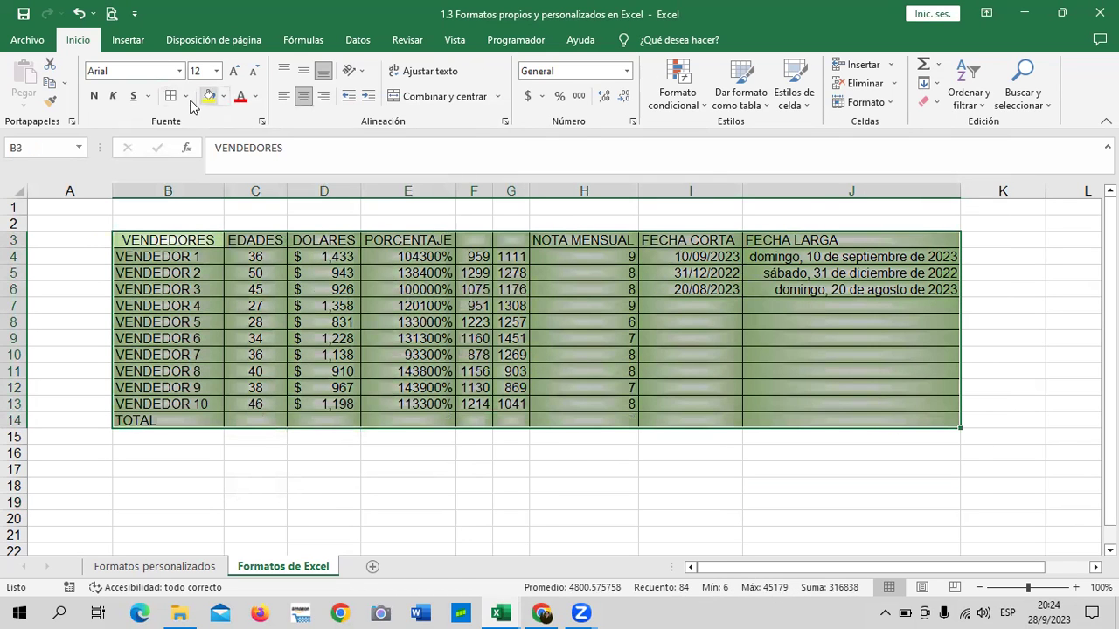
click(224, 96)
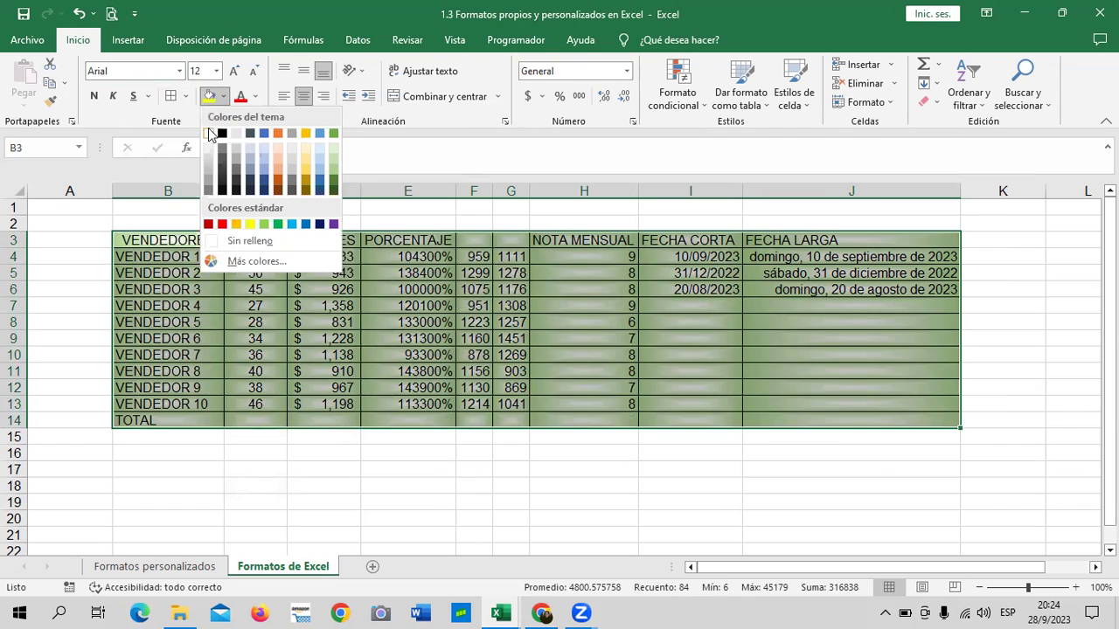
click(209, 133)
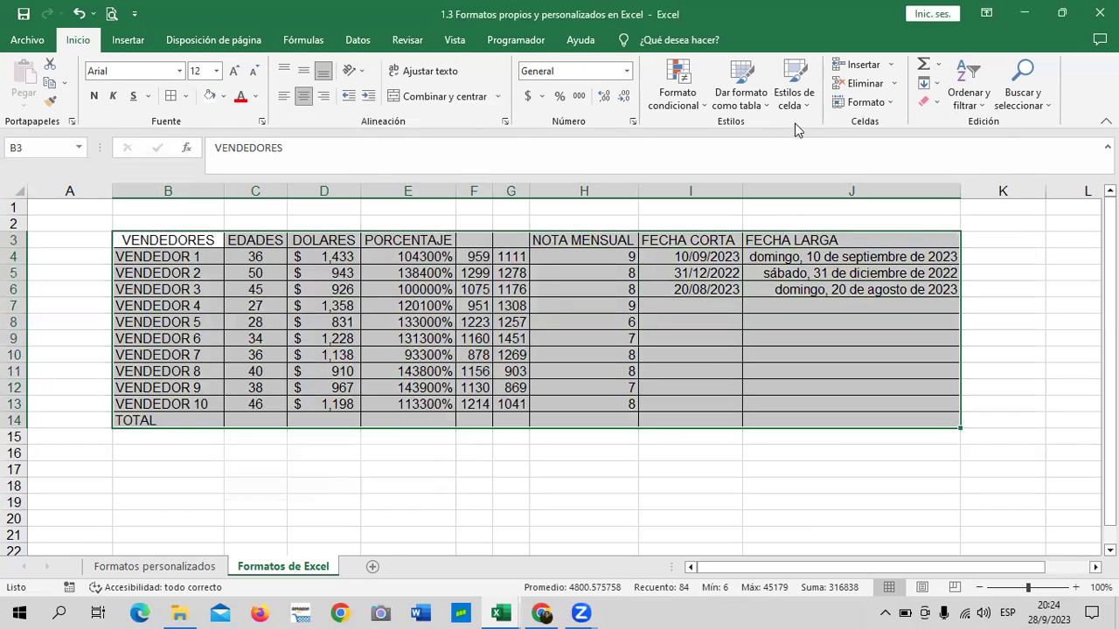
click(805, 100)
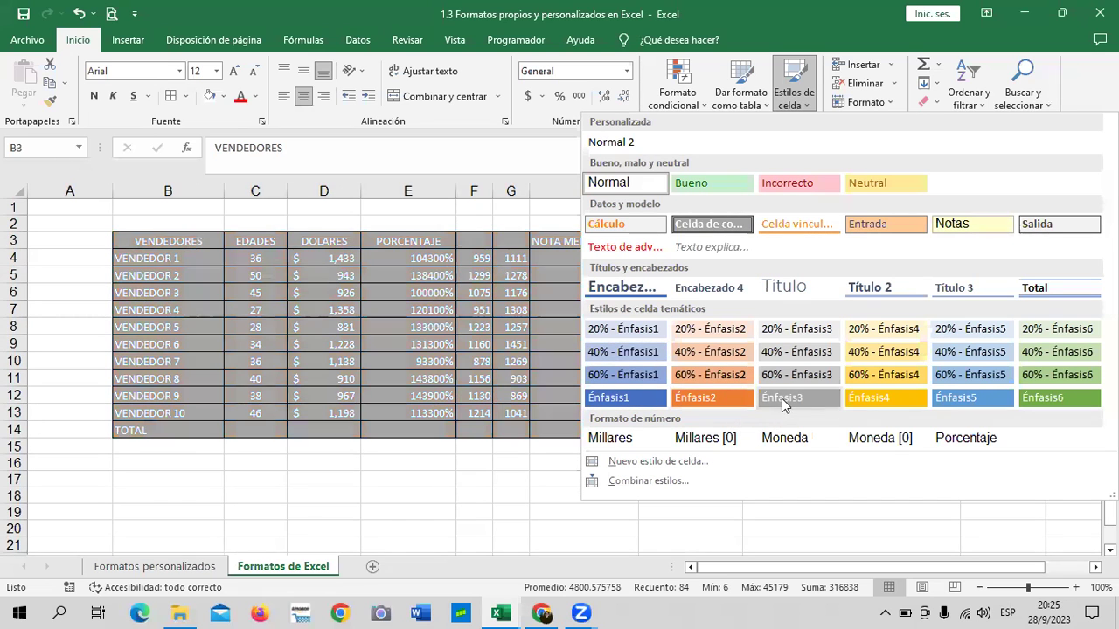
Apply the 60% - Énfasis5 cell style to B3:J14, then select cells H5 and H3
click(999, 375)
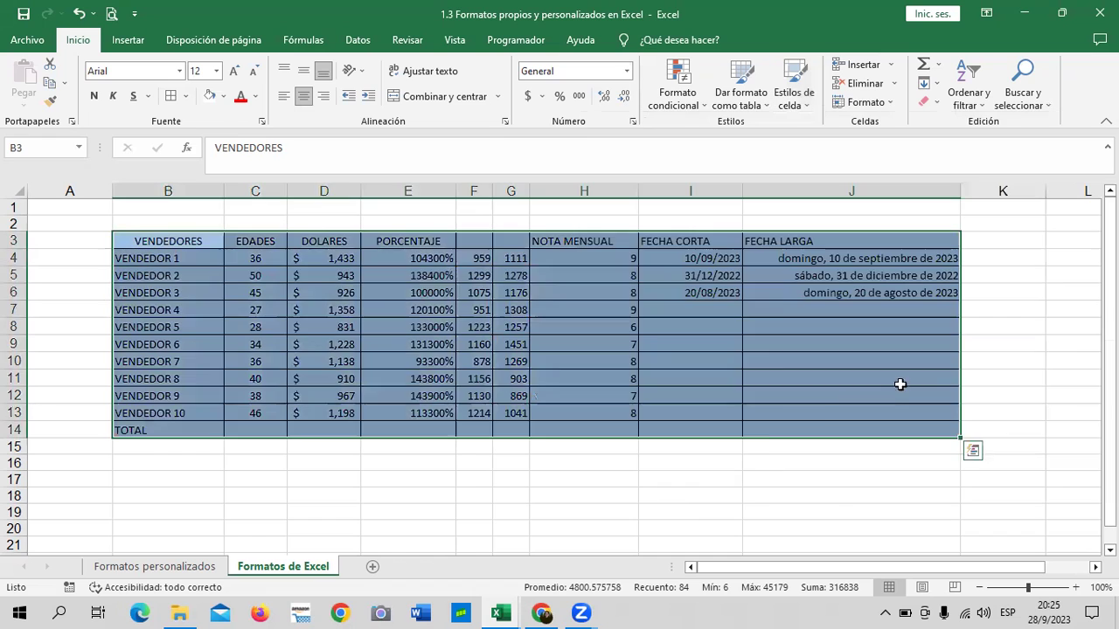
click(669, 510)
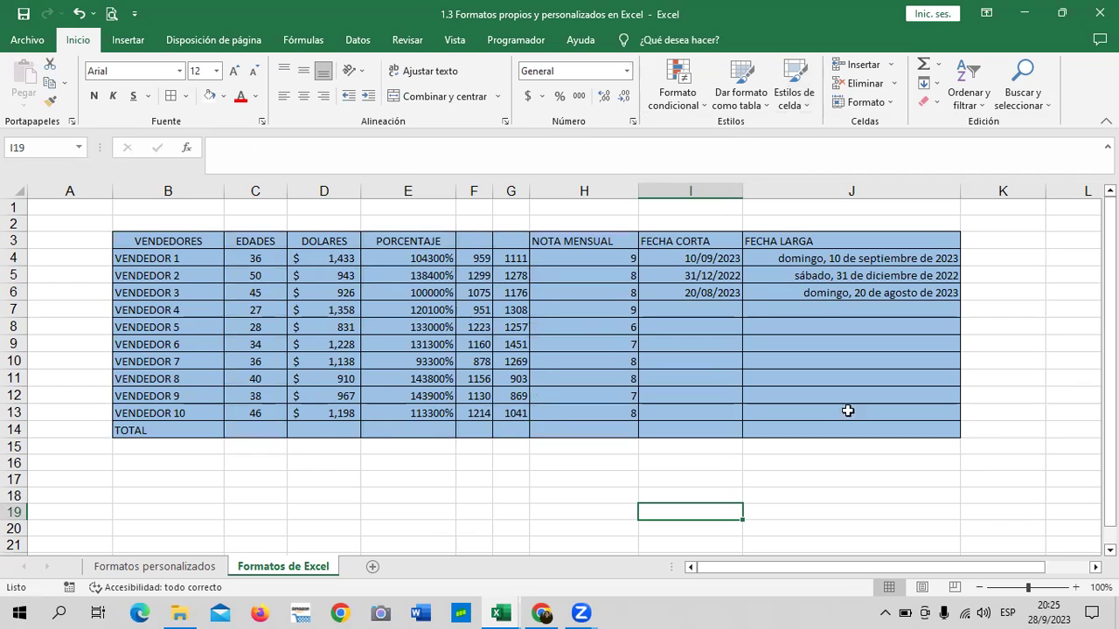
click(582, 272)
click(591, 245)
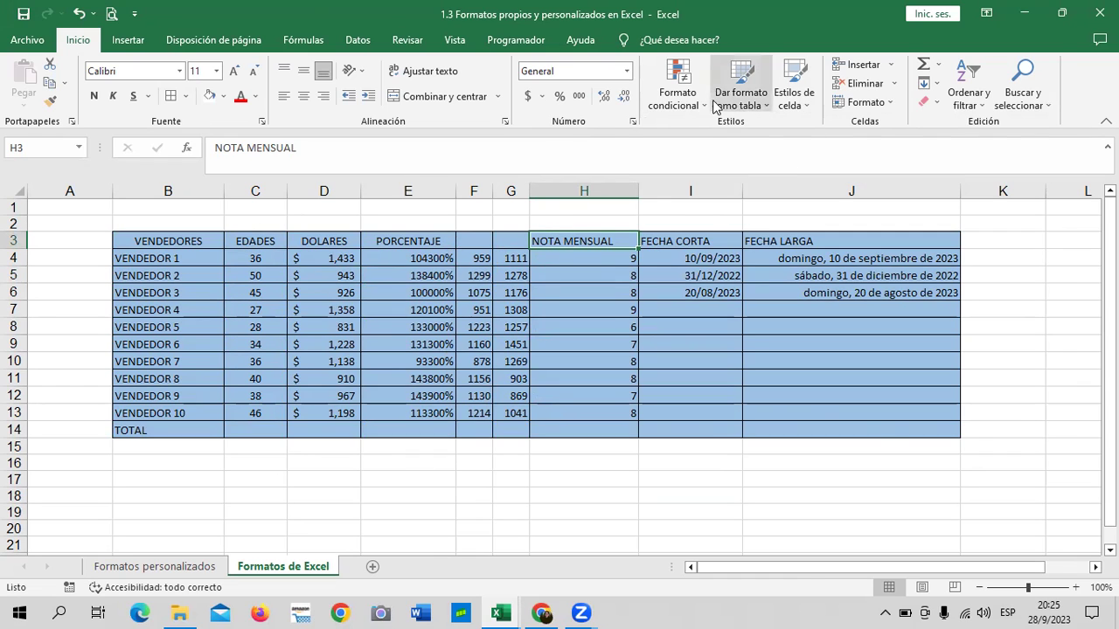
Show H3's Formato de celdas protection settings (Bloqueada on, Oculta off) with the dialog moved left
click(632, 120)
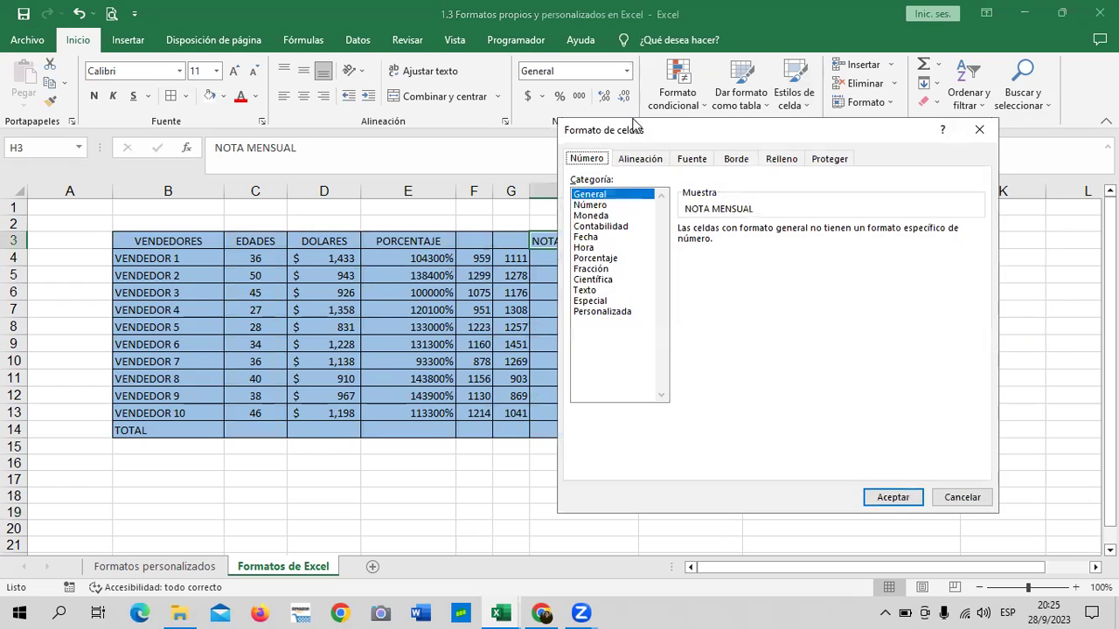
drag(757, 131, 349, 60)
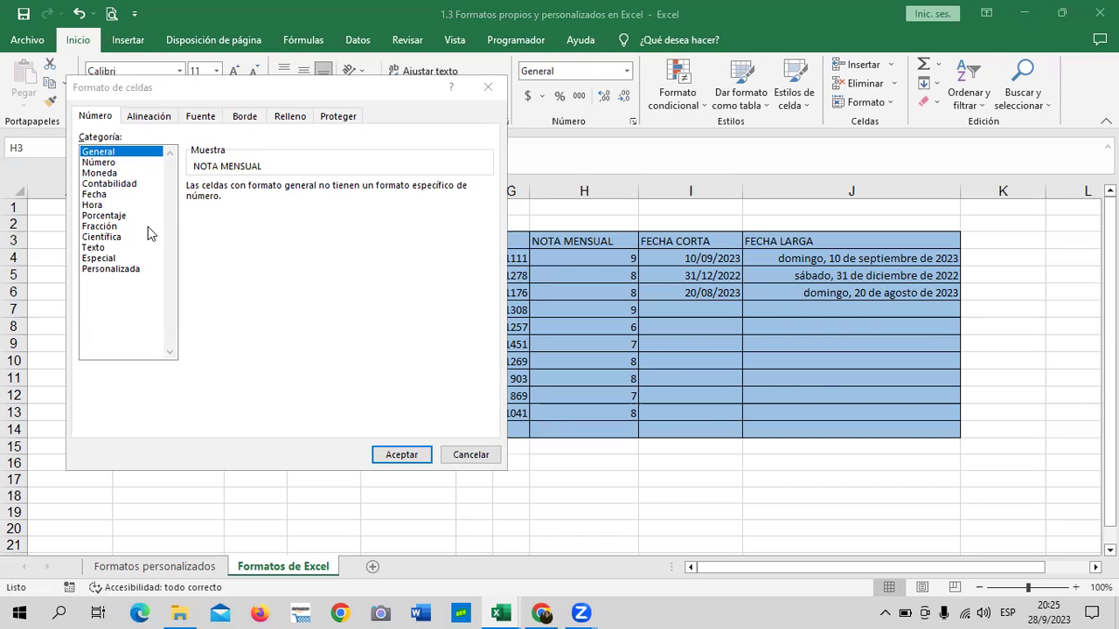
click(324, 115)
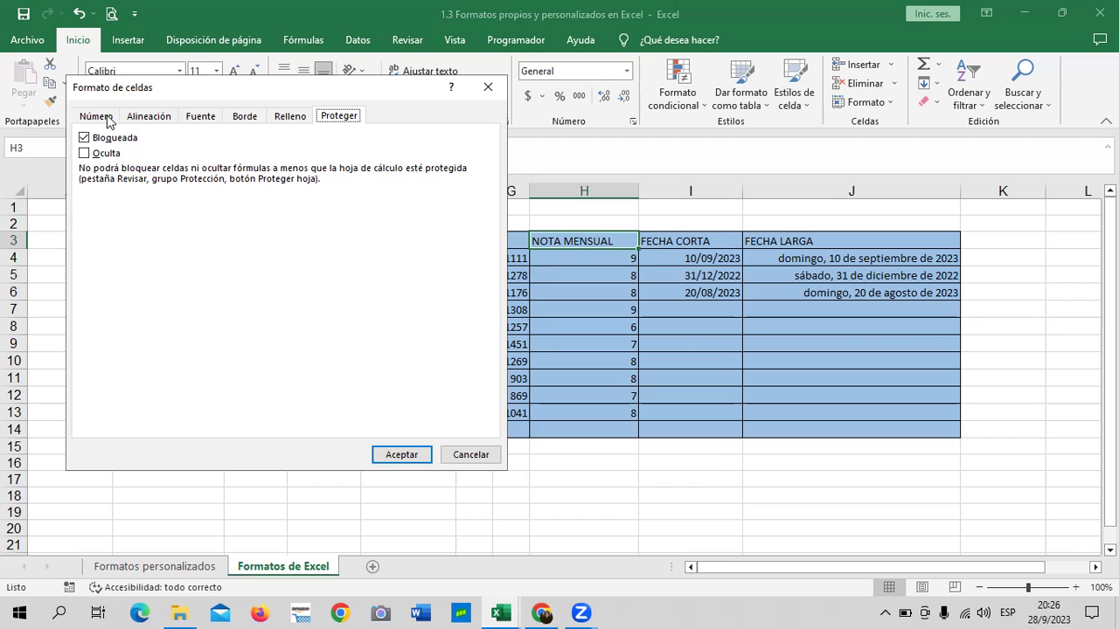
Reopen Format Cells and look through its Number, Alignment, Font, Border, Fill and Protection settings
click(463, 456)
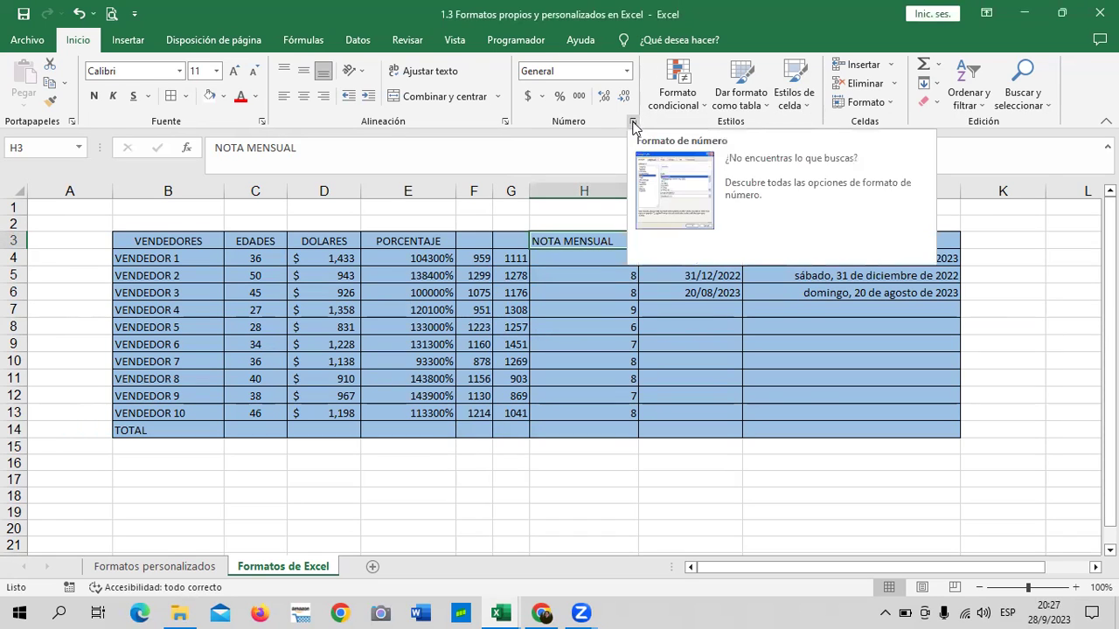
click(633, 125)
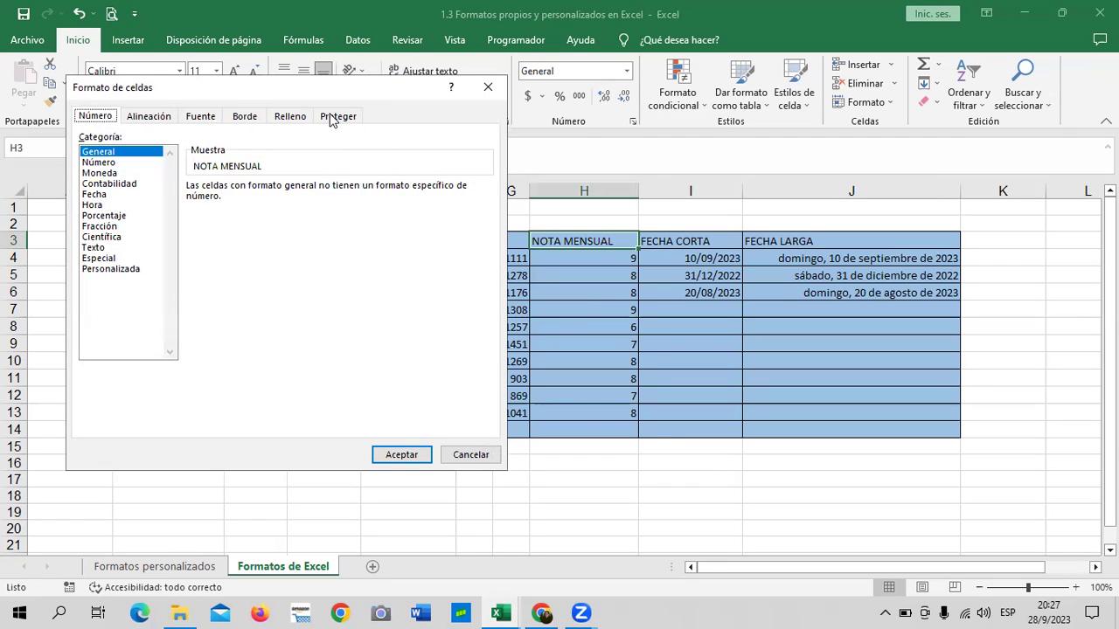
click(334, 117)
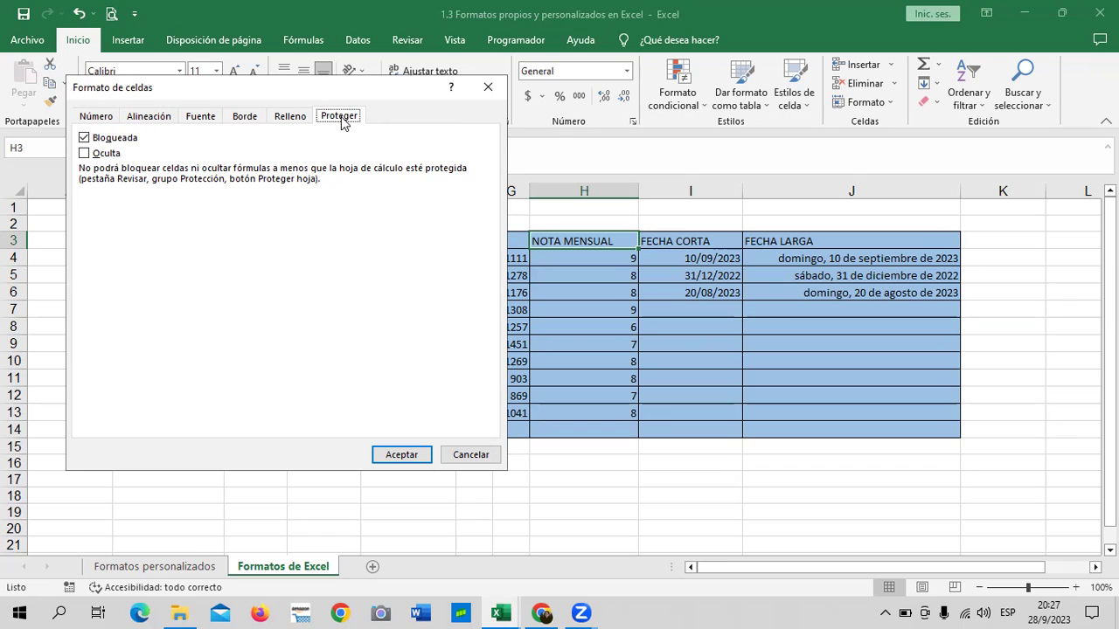
click(96, 117)
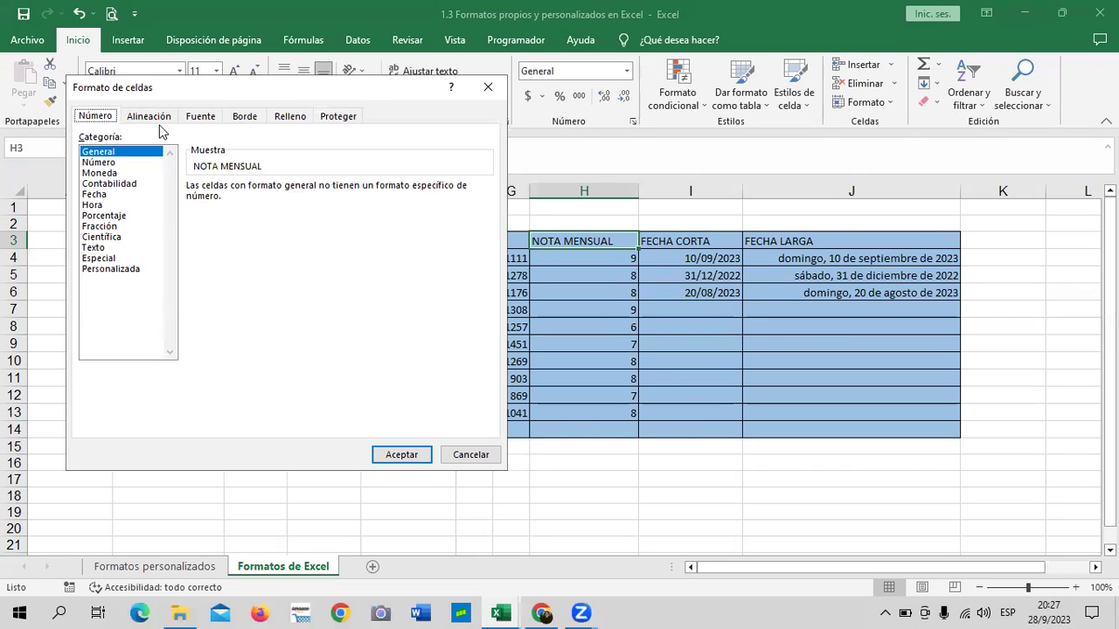
click(150, 121)
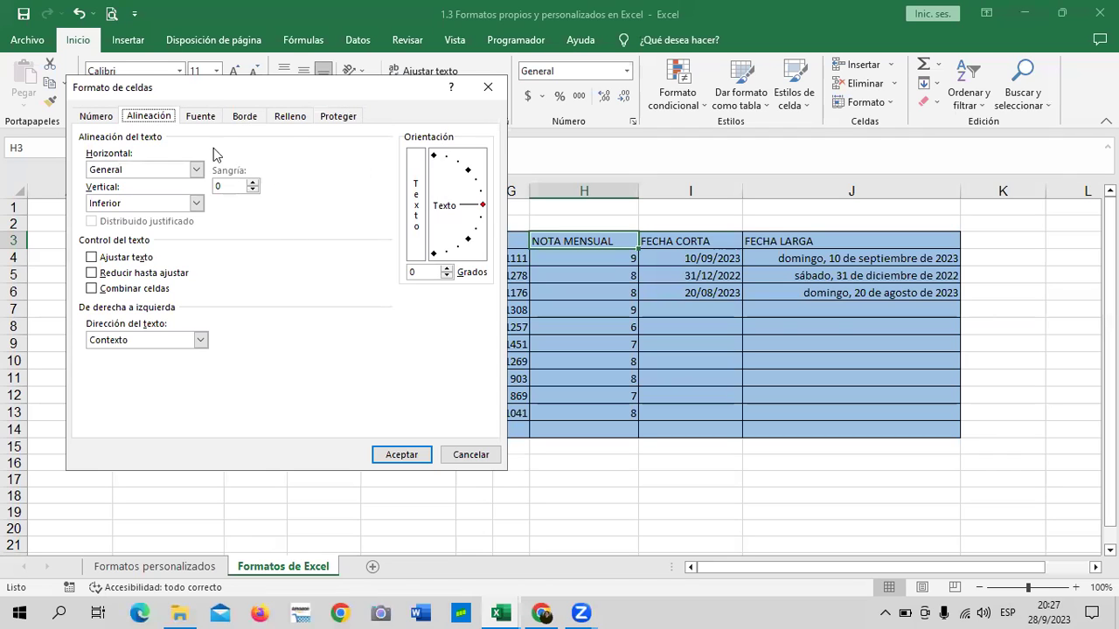
click(202, 119)
click(251, 122)
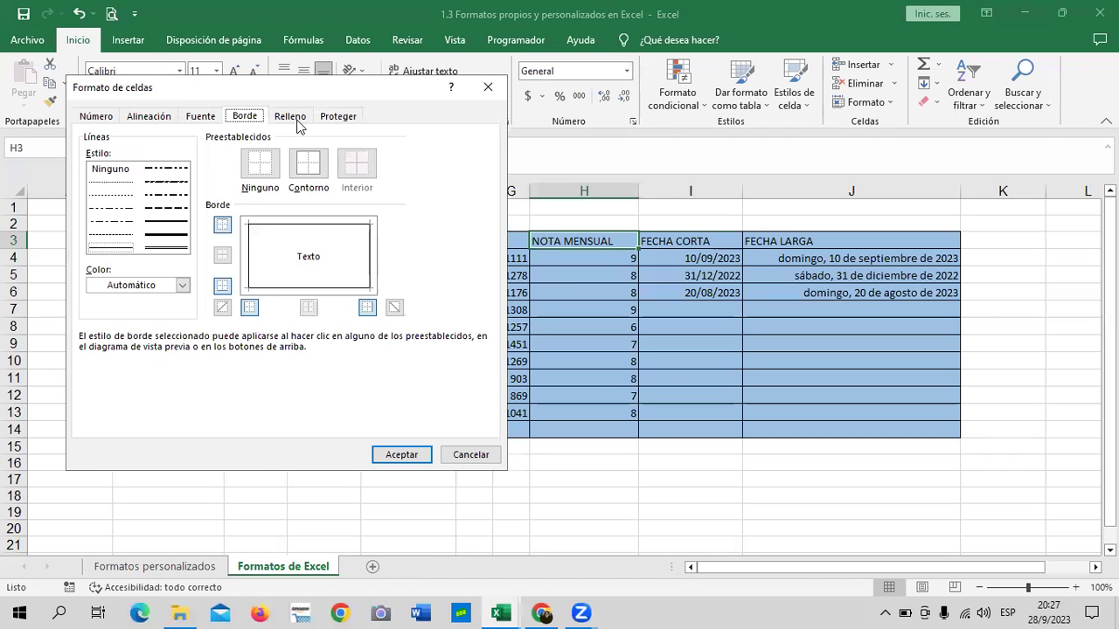
click(296, 123)
click(338, 121)
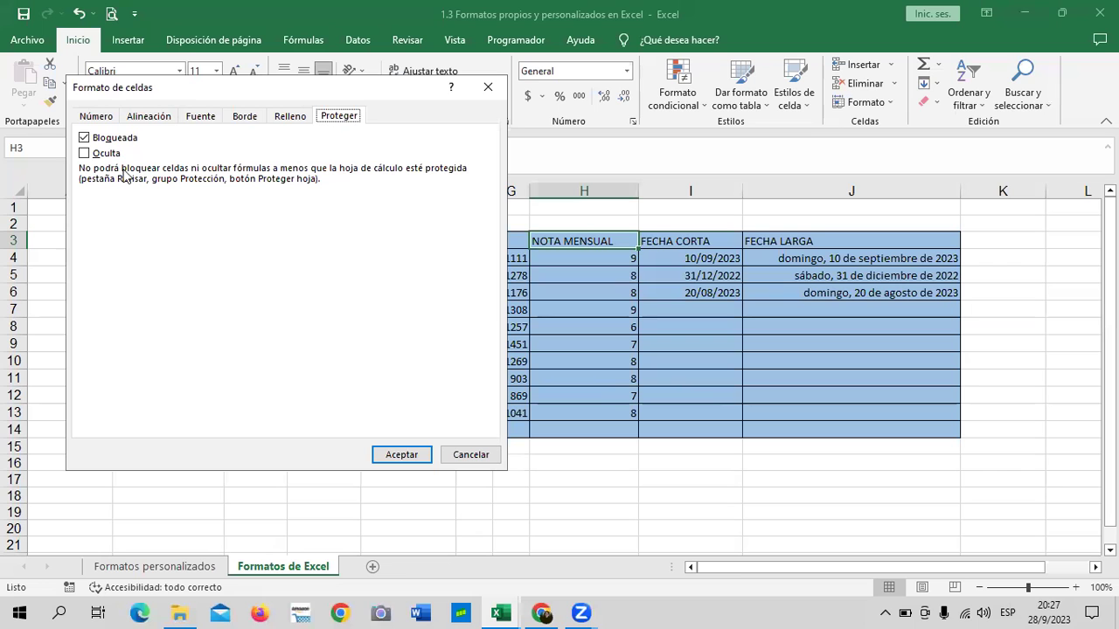
In the Chrome course, open lesson 1.6's Objetivo de la lección page and scroll through it
click(542, 613)
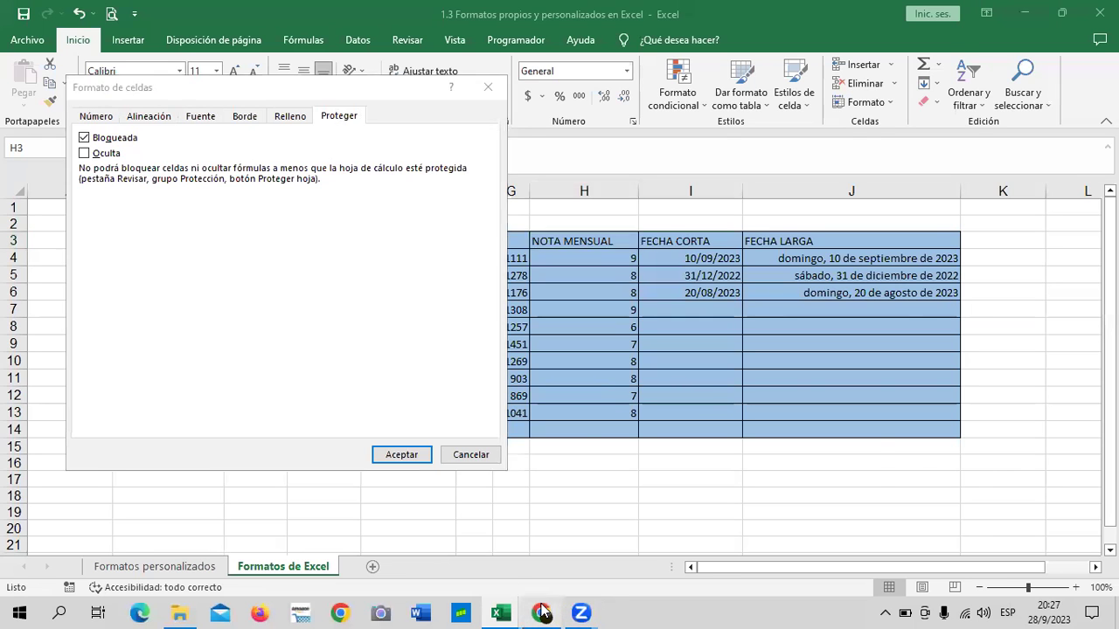
scroll(324, 253, up, 6)
scroll(469, 277, up, 3)
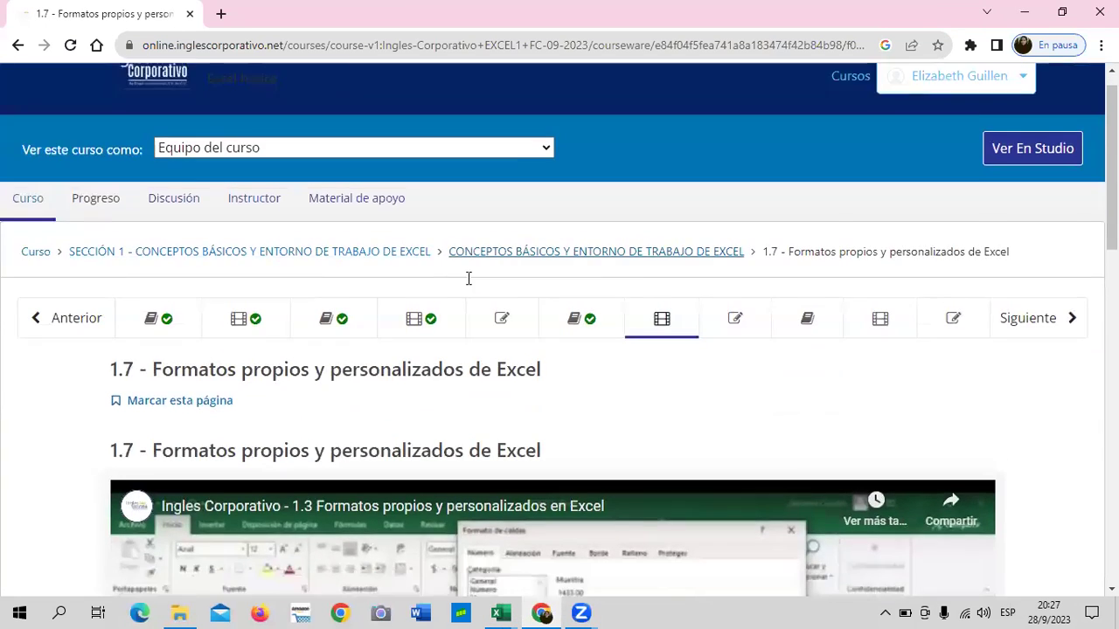
scroll(602, 132, down, 5)
click(594, 100)
scroll(472, 418, down, 3)
scroll(293, 418, down, 5)
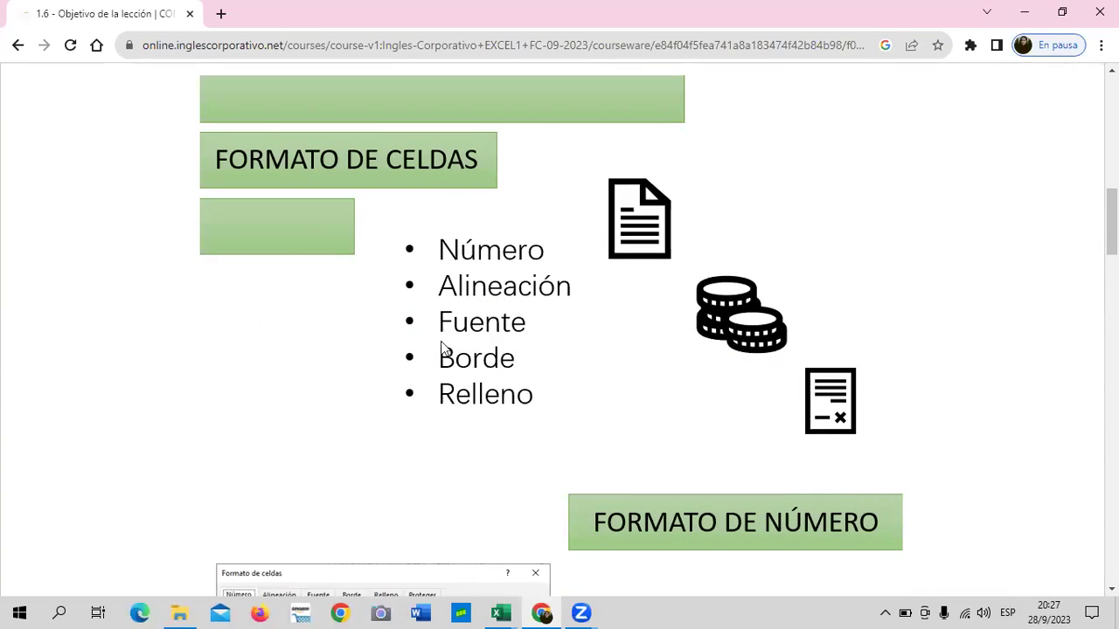
scroll(583, 391, down, 2)
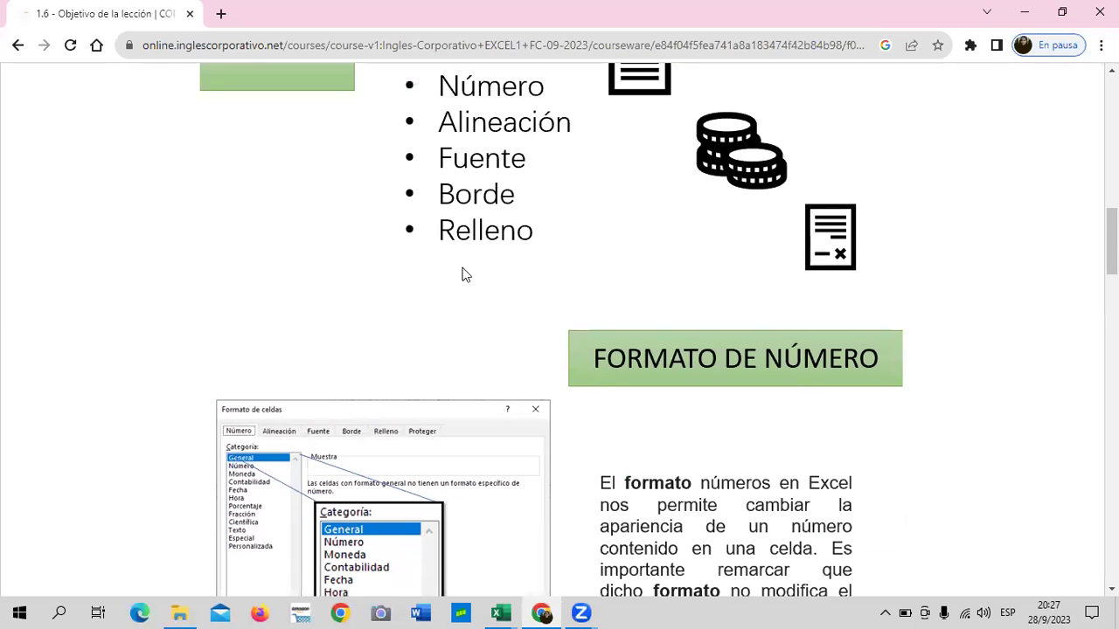
scroll(498, 289, up, 4)
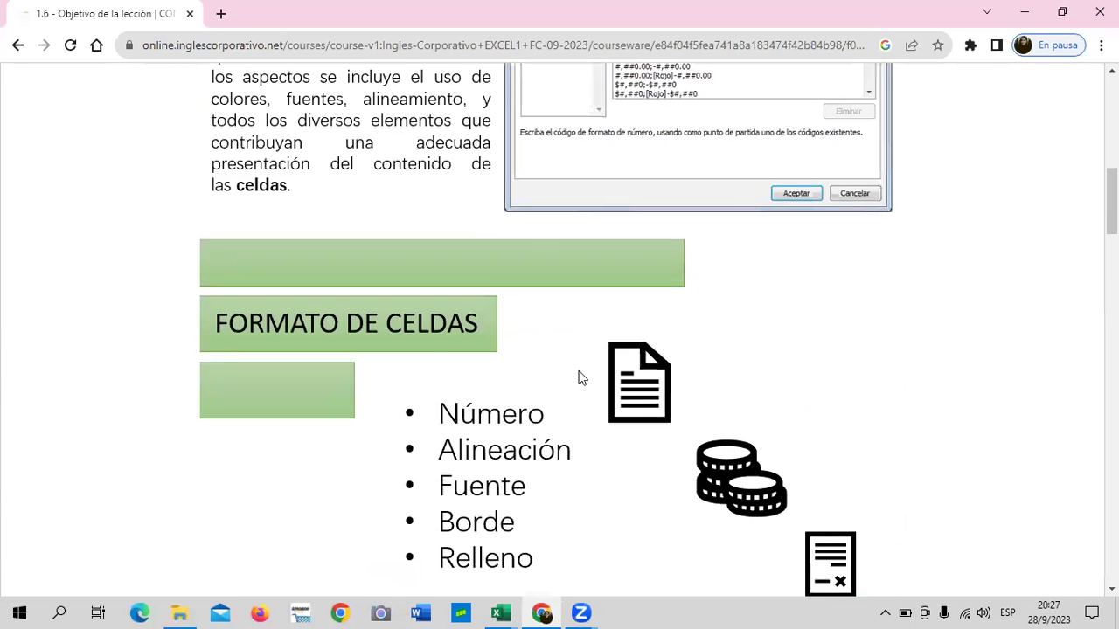
scroll(579, 375, up, 6)
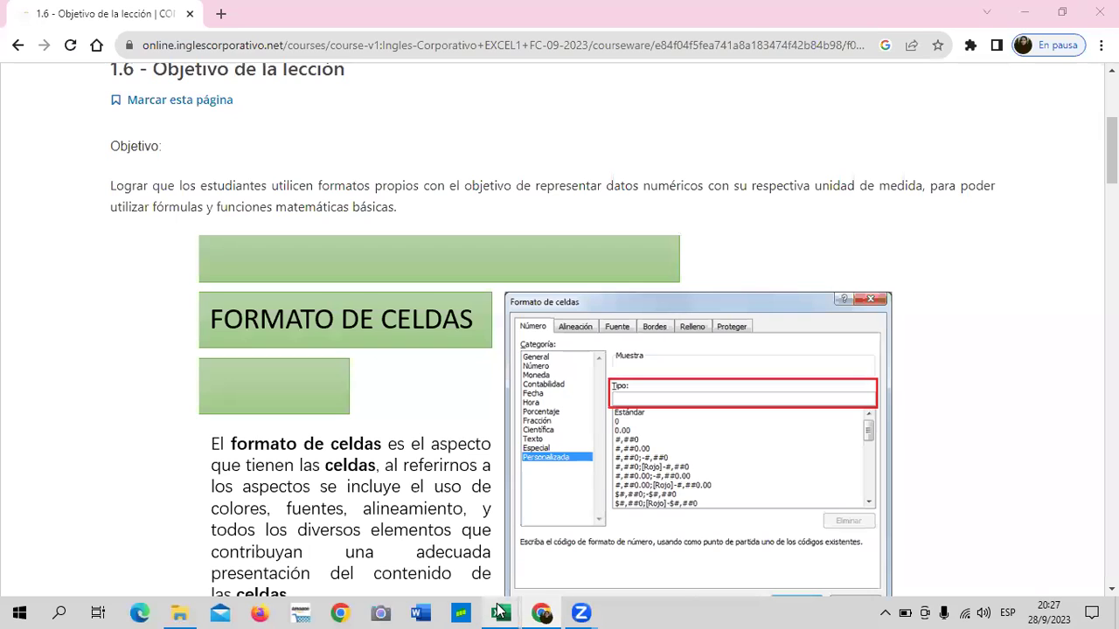
Back in Excel, view the Número categories, then close the Formato de celdas dialog
mouse_move(500, 613)
click(415, 564)
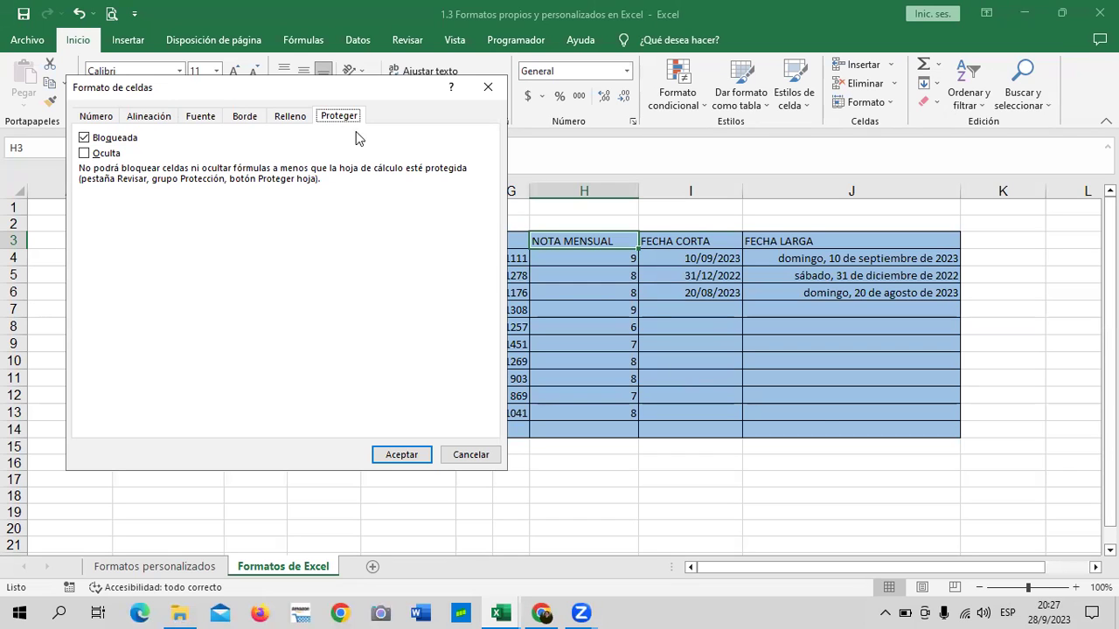
click(98, 120)
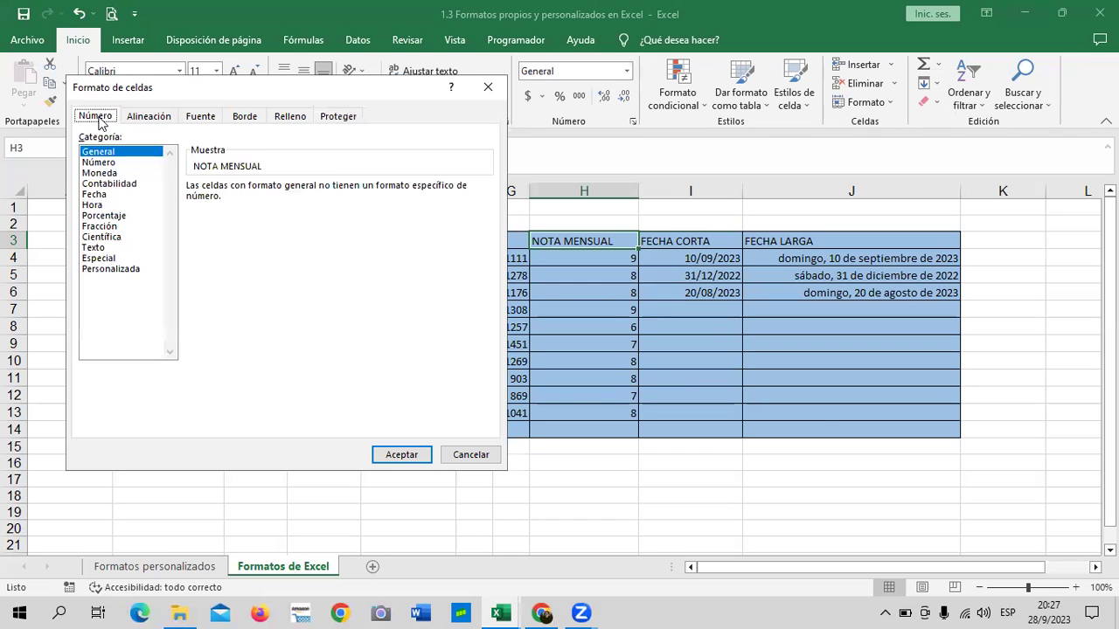
click(491, 89)
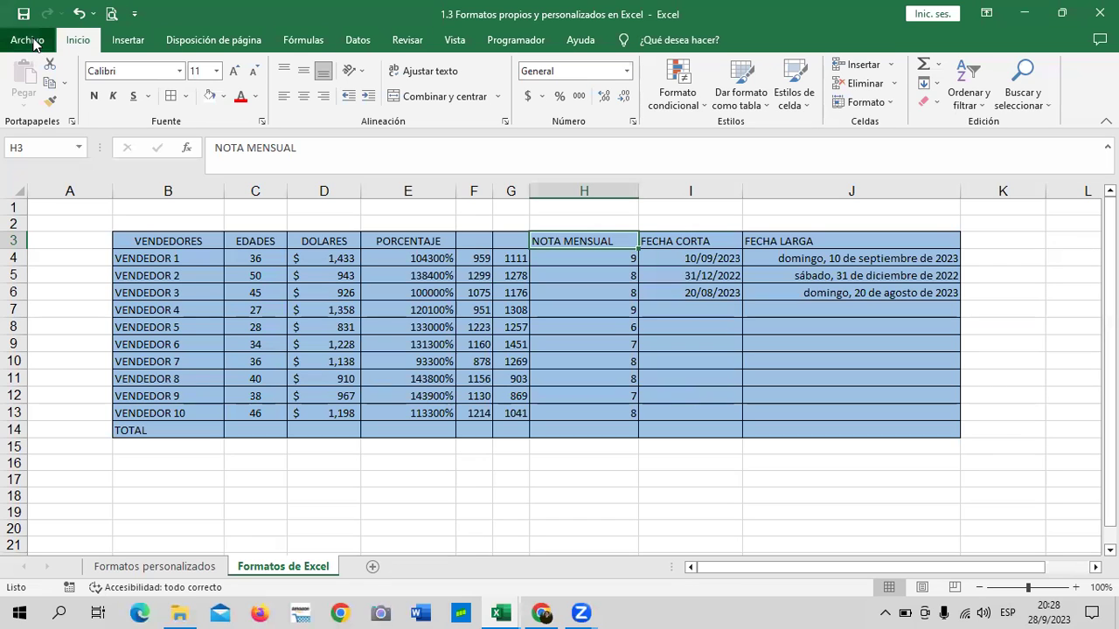
Open Guardar como > Examinar and its Herramientas > Opciones generales password settings
click(35, 44)
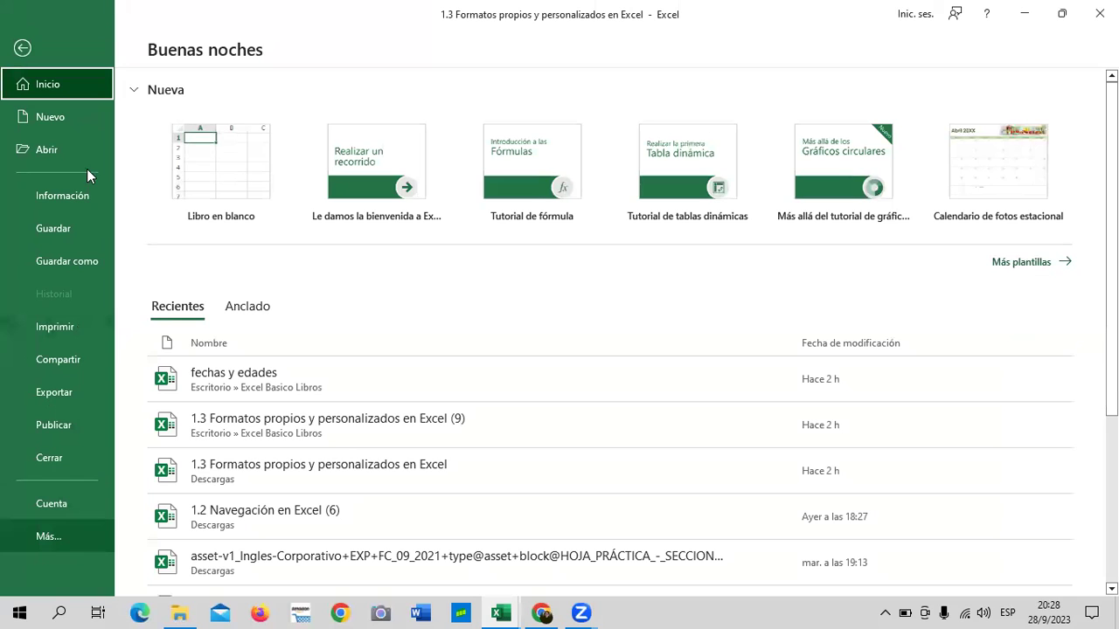
click(75, 262)
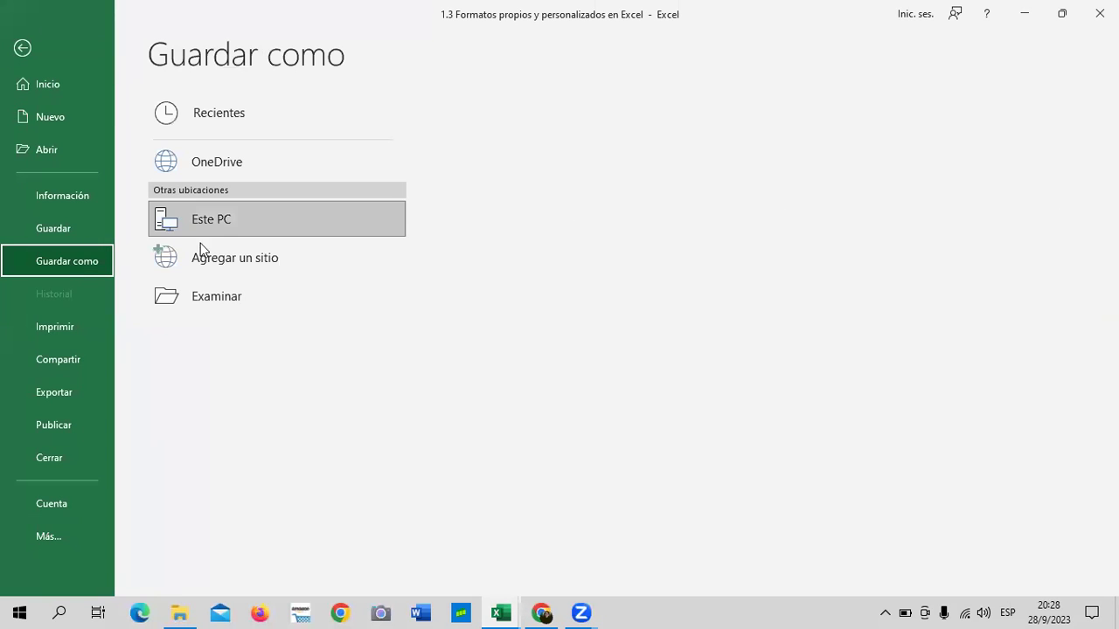
click(283, 298)
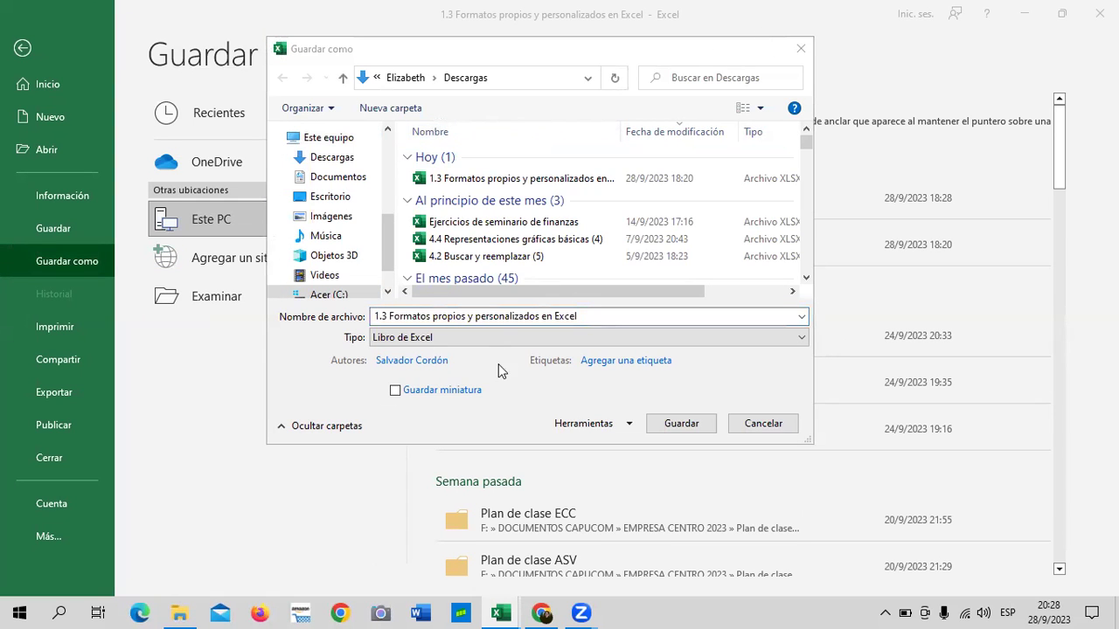
click(630, 426)
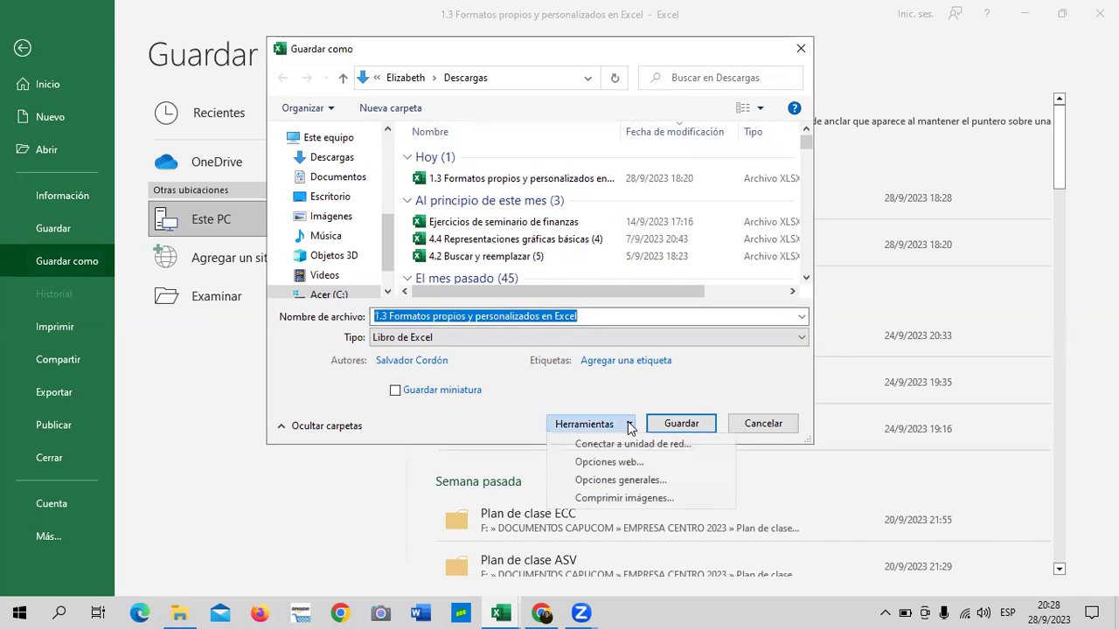
click(617, 480)
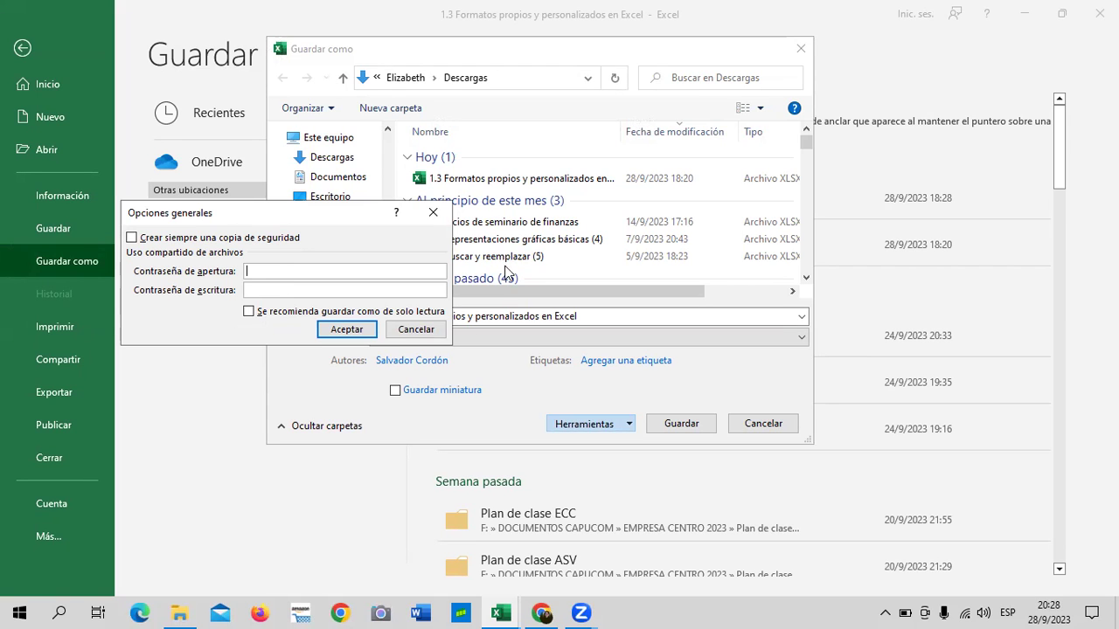
Close Opciones generales without a password and cancel Guardar como without saving
click(409, 329)
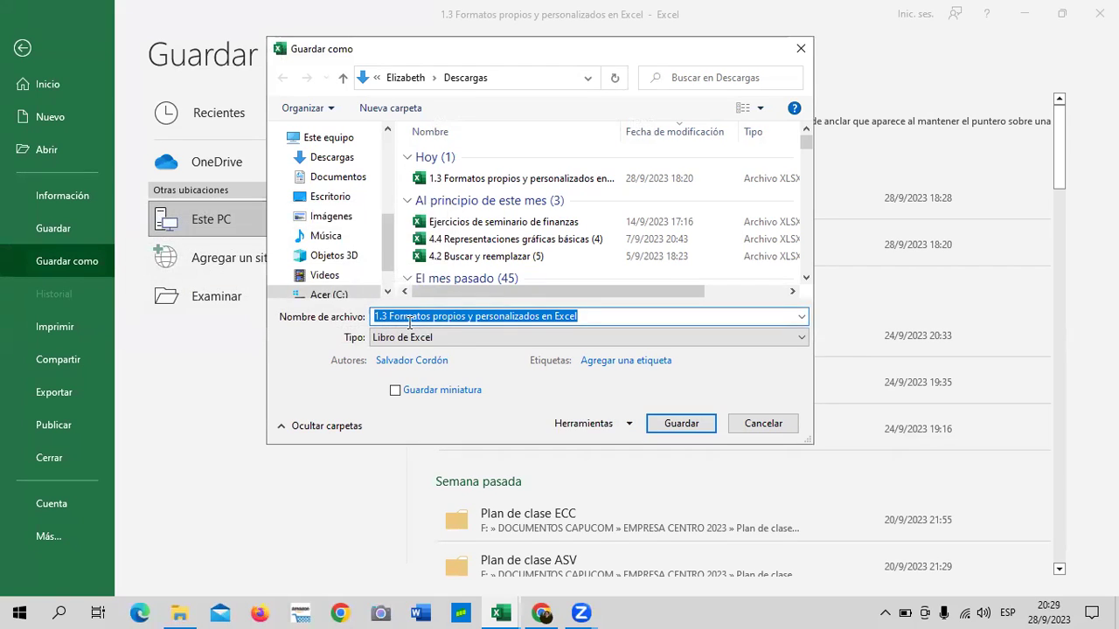
click(761, 425)
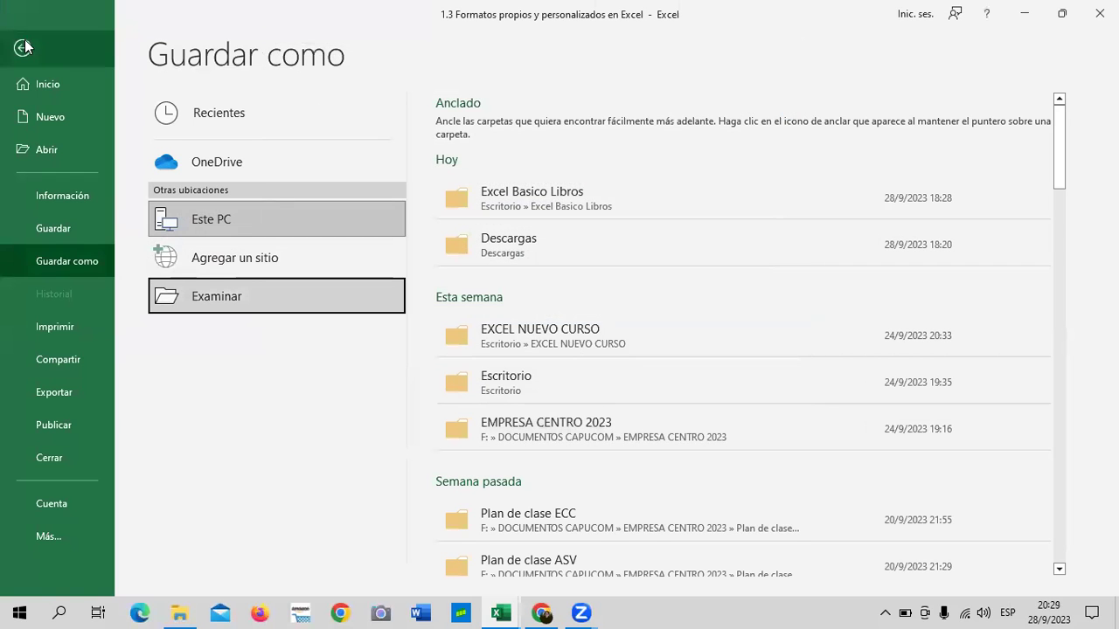
click(28, 46)
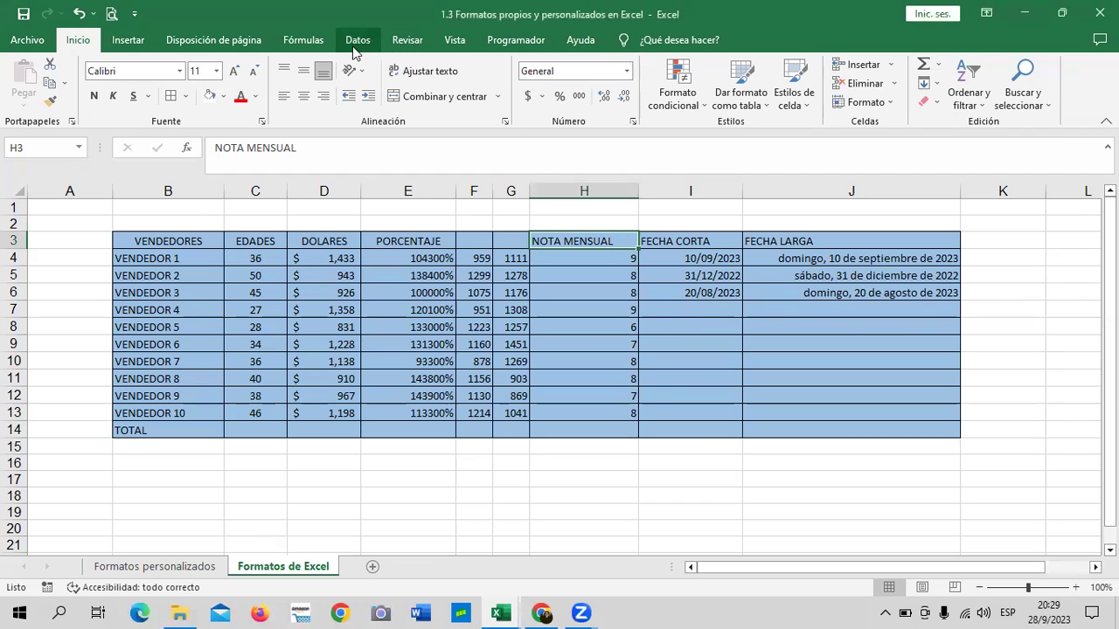
Try Proteger hoja permissions like Formato de celdas and Eliminar filas, then close without protecting
click(426, 44)
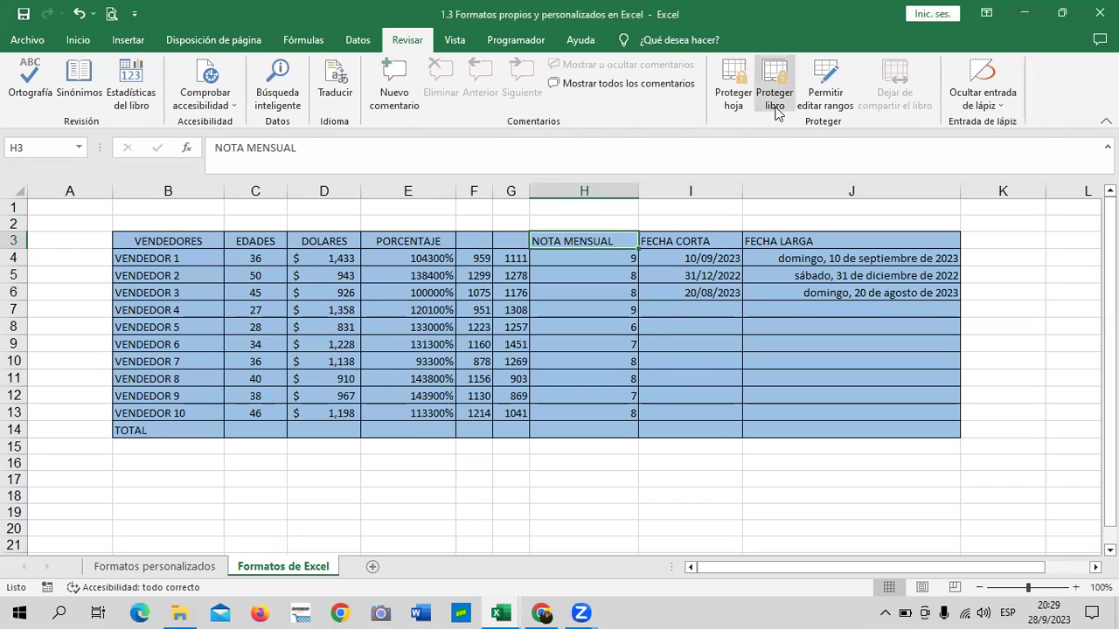
click(733, 88)
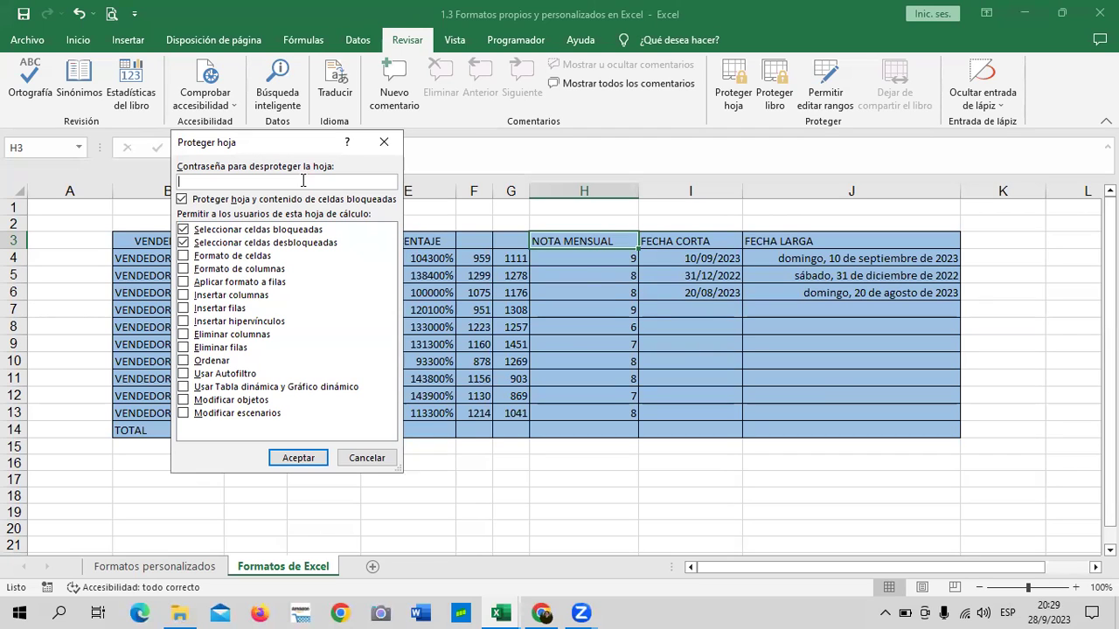
click(188, 296)
click(183, 294)
click(183, 256)
click(183, 320)
click(183, 347)
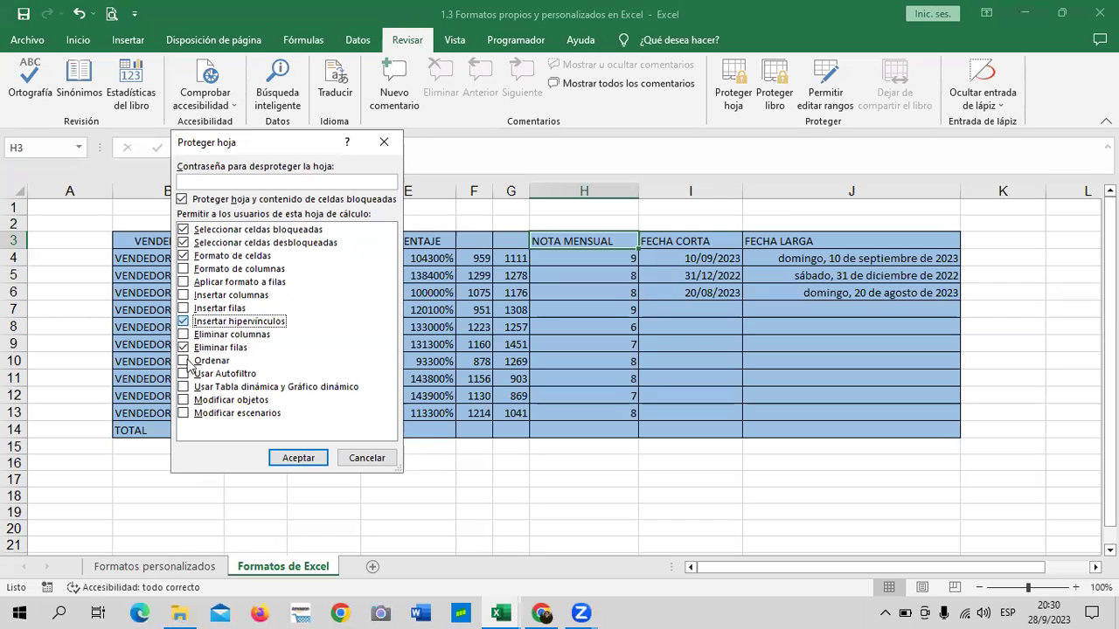
key(space)
click(383, 141)
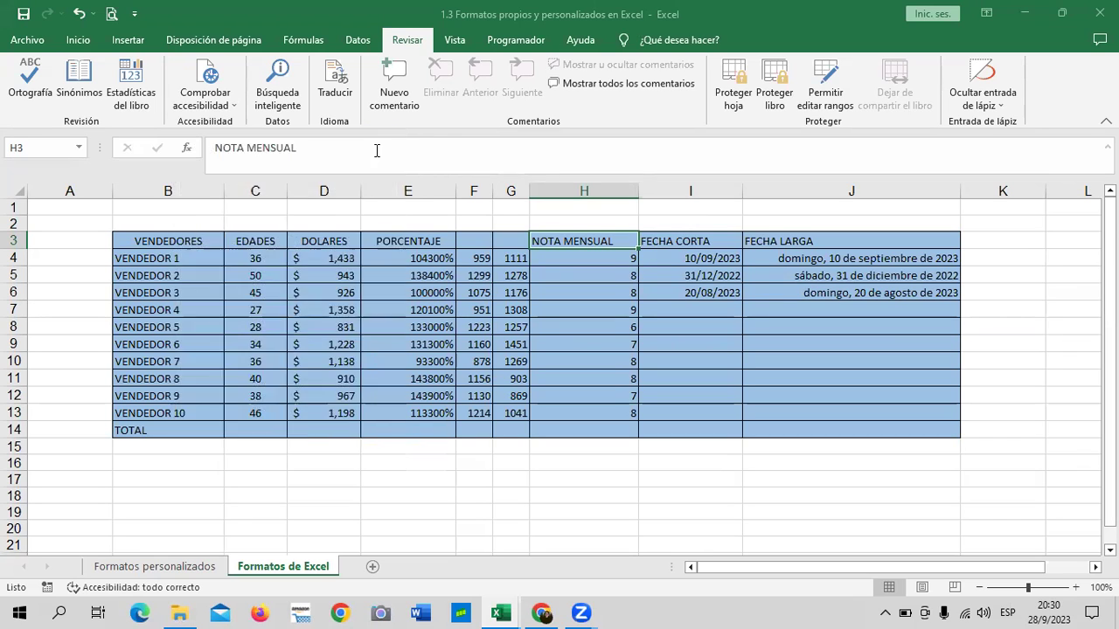
Open Protect Structure and Windows and cancel it without setting a password
click(774, 99)
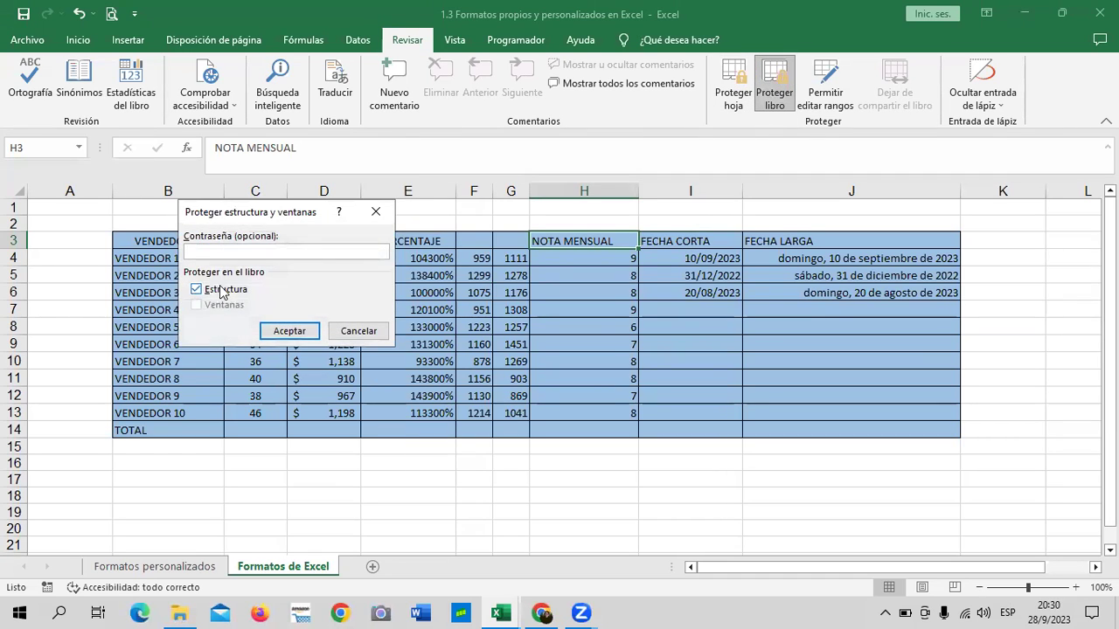
click(358, 330)
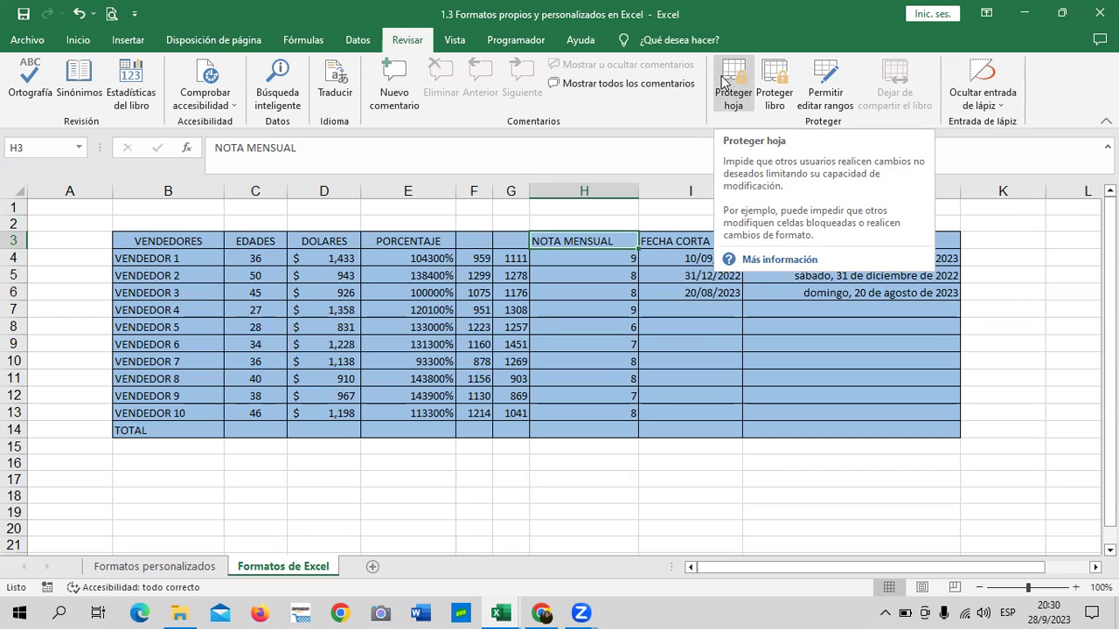
click(722, 80)
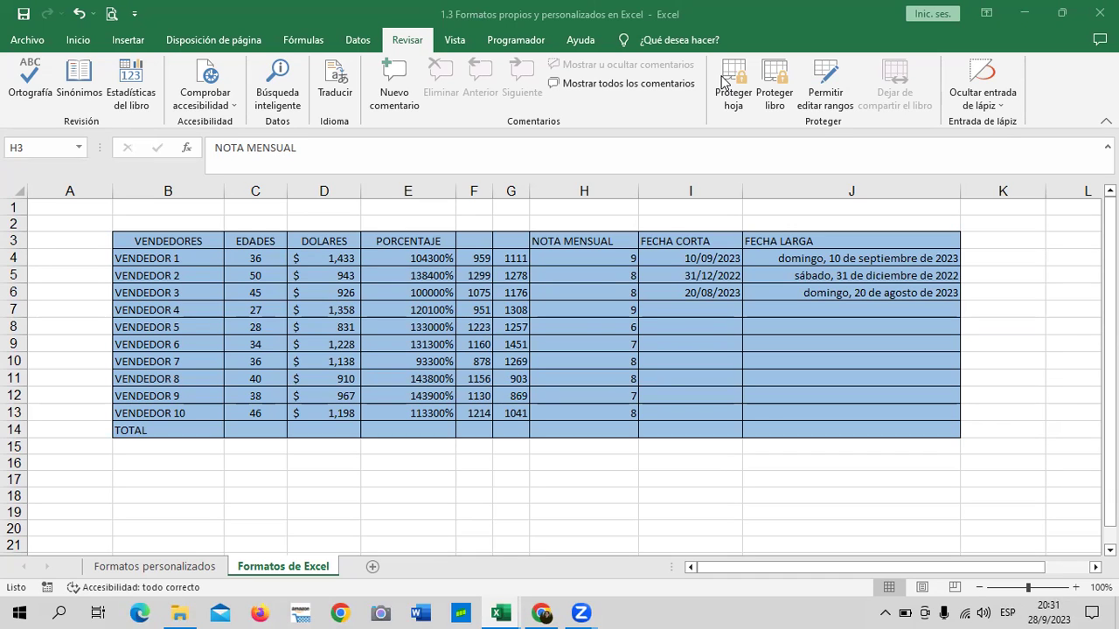
click(39, 42)
click(40, 45)
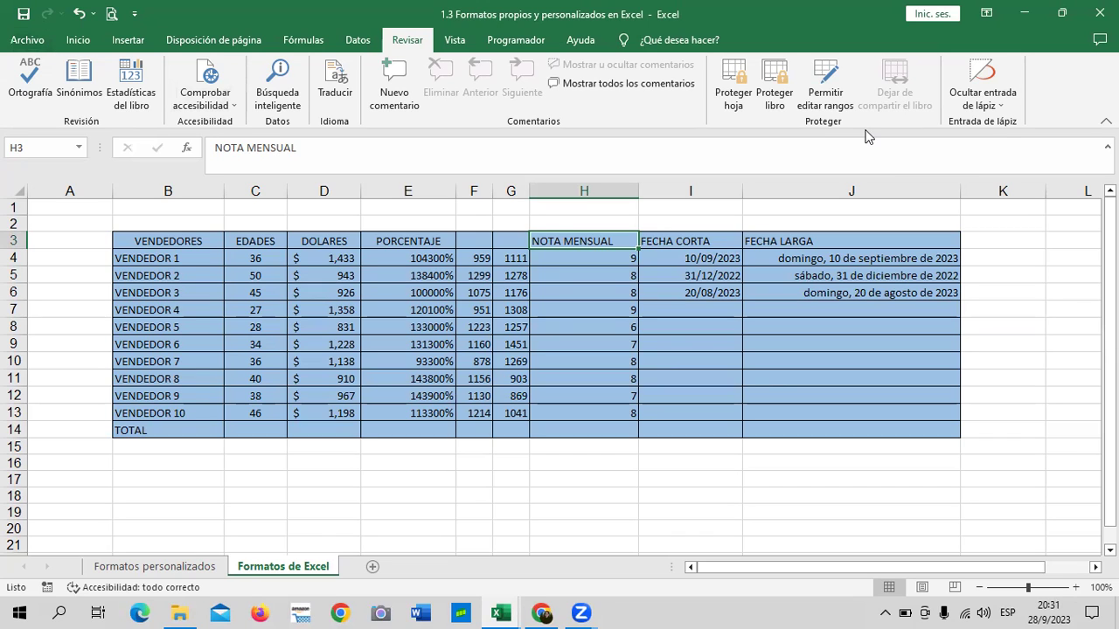
click(94, 39)
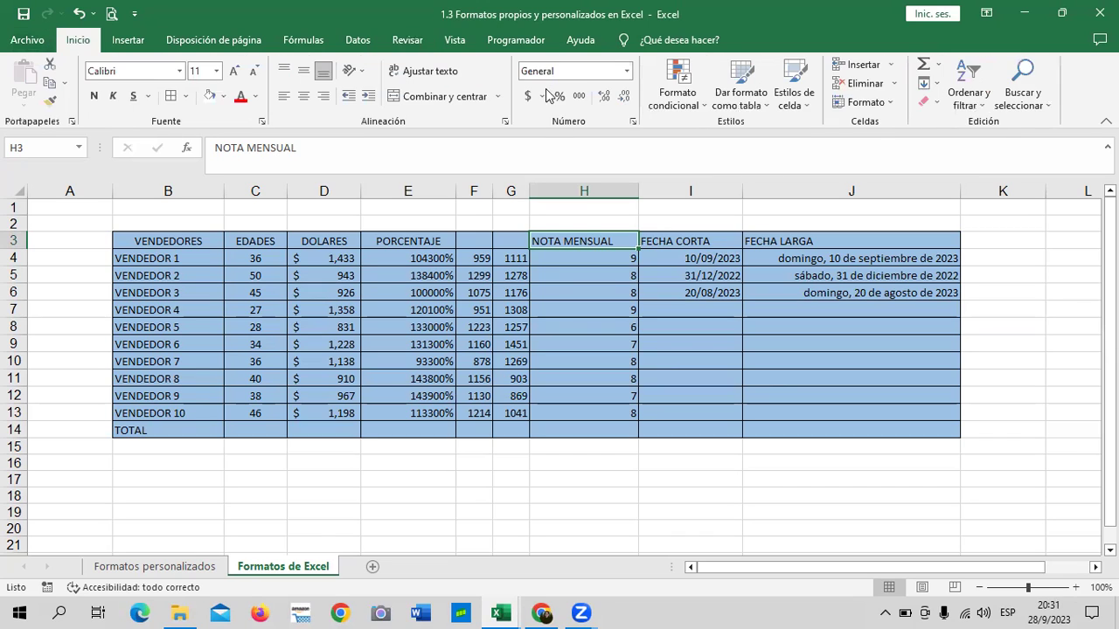
click(632, 124)
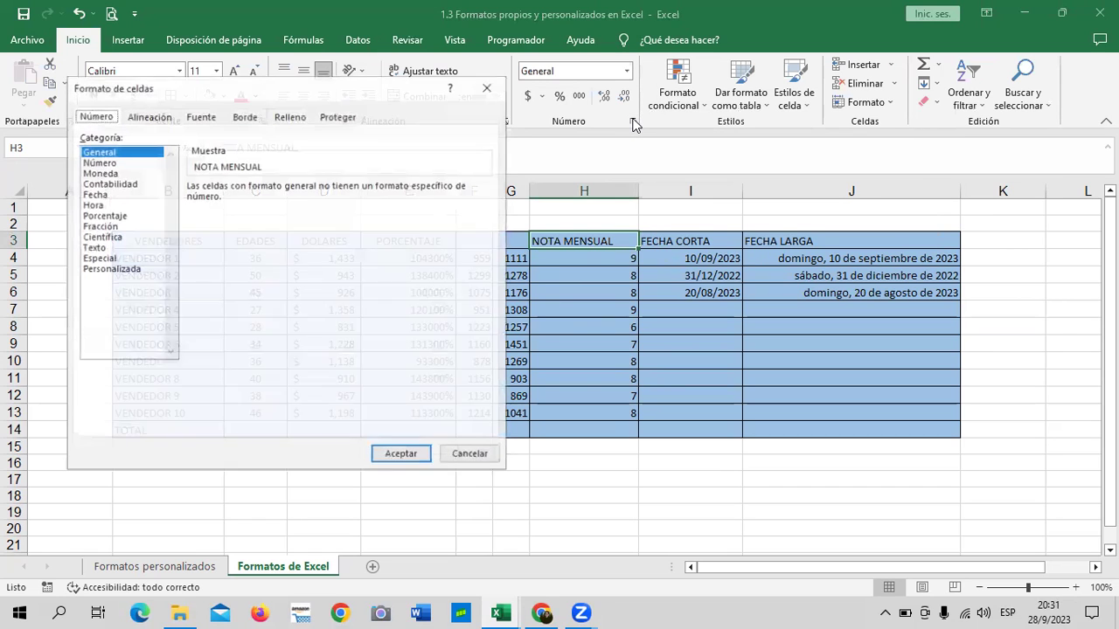
click(339, 118)
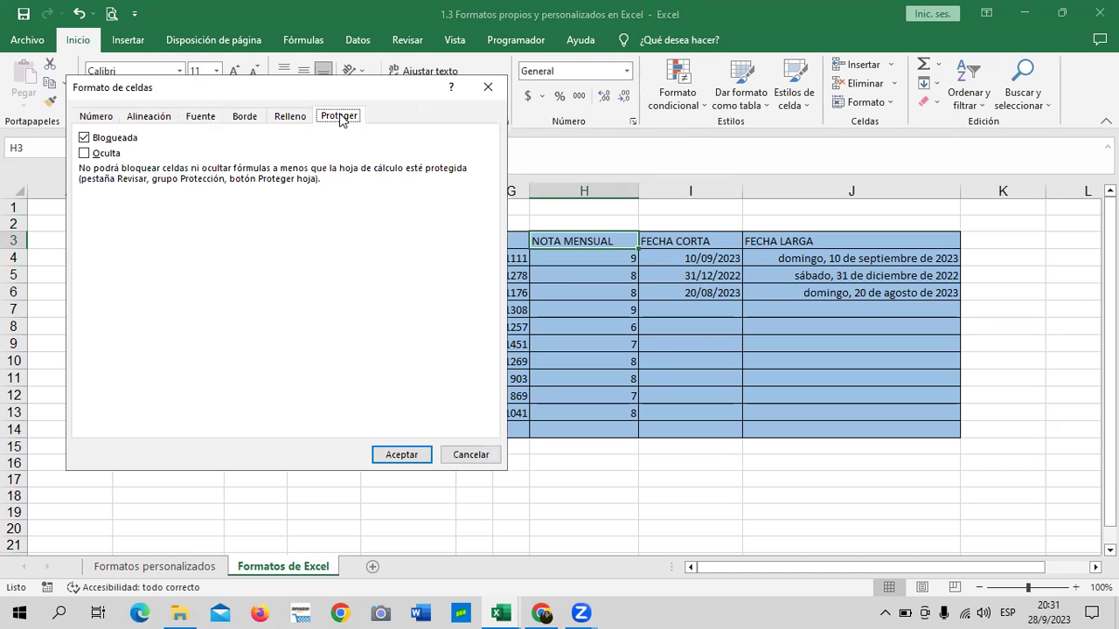
click(291, 119)
click(334, 119)
click(290, 118)
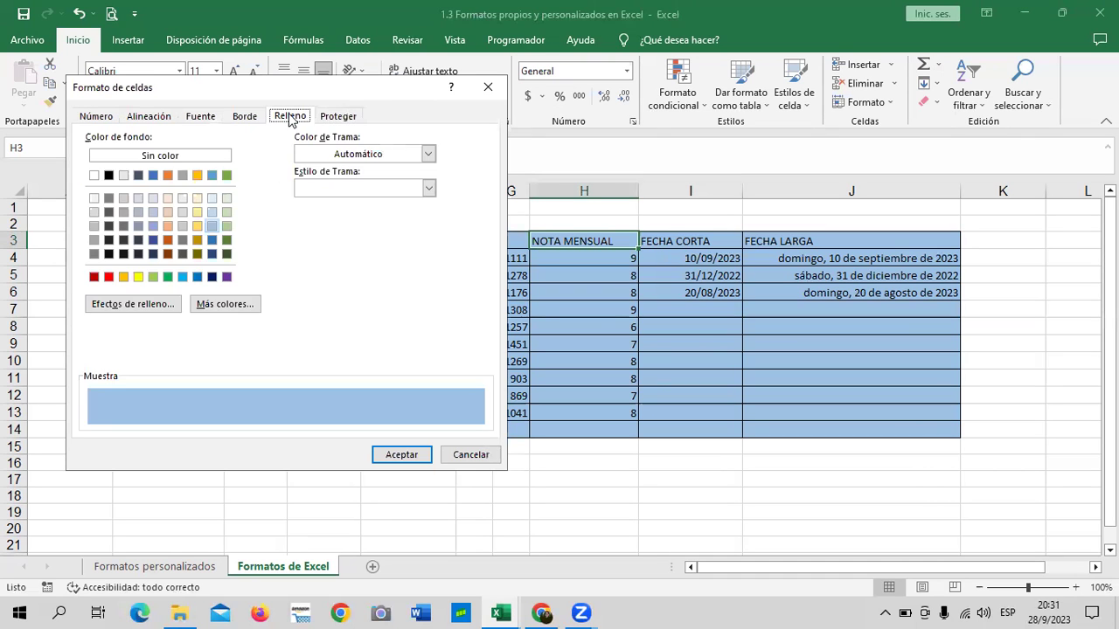
click(245, 118)
click(337, 120)
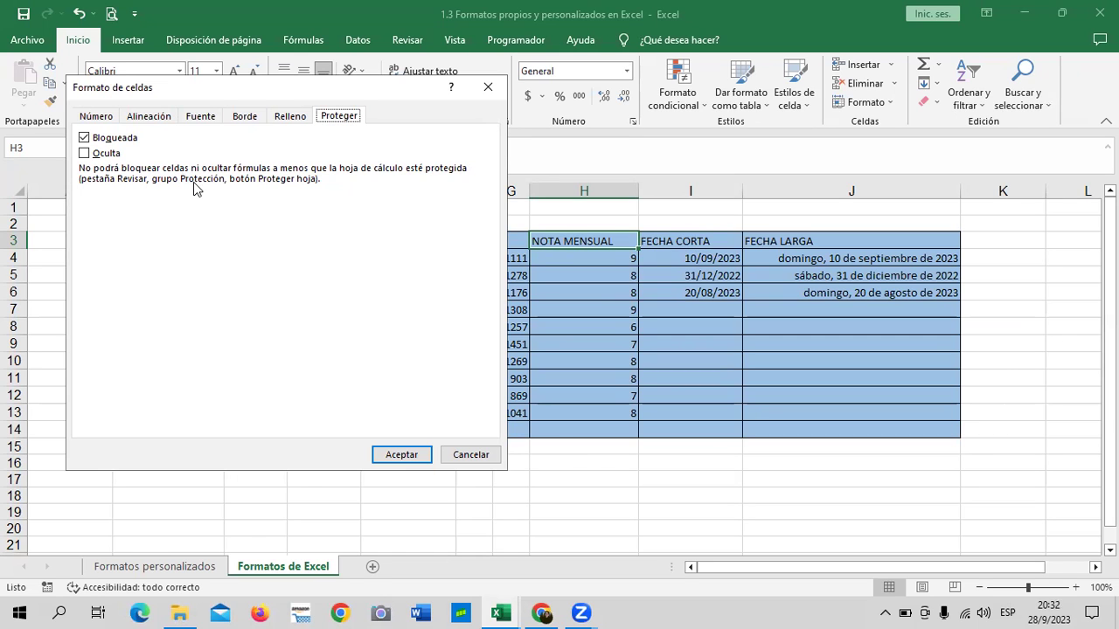
Close the cell formatting settings, select J9, and move to the Formatos personalizados sheet
click(413, 456)
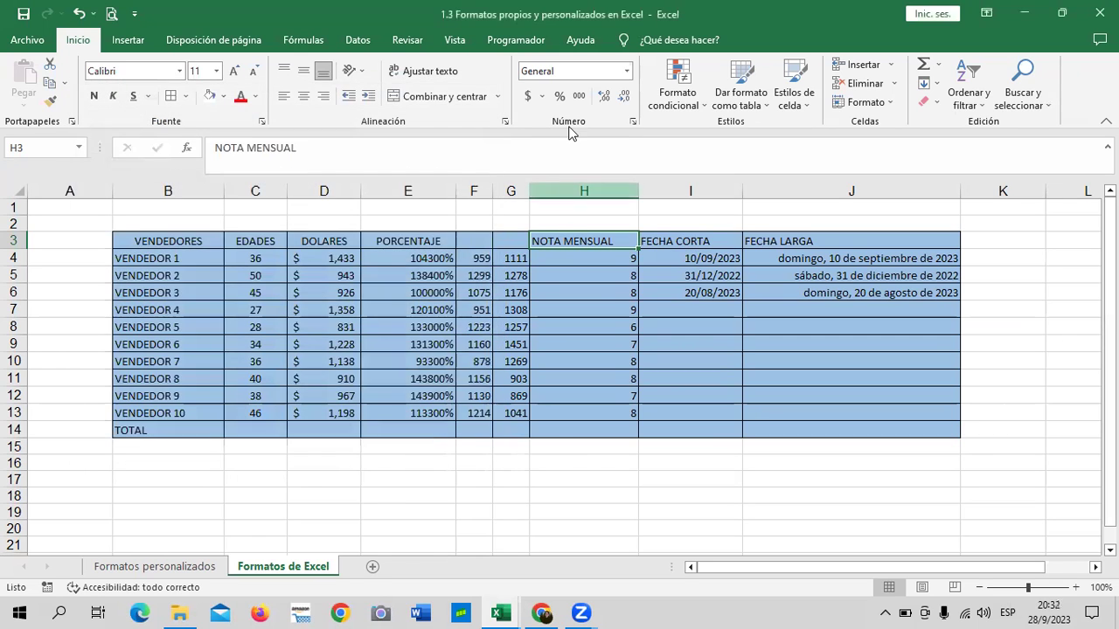
click(409, 43)
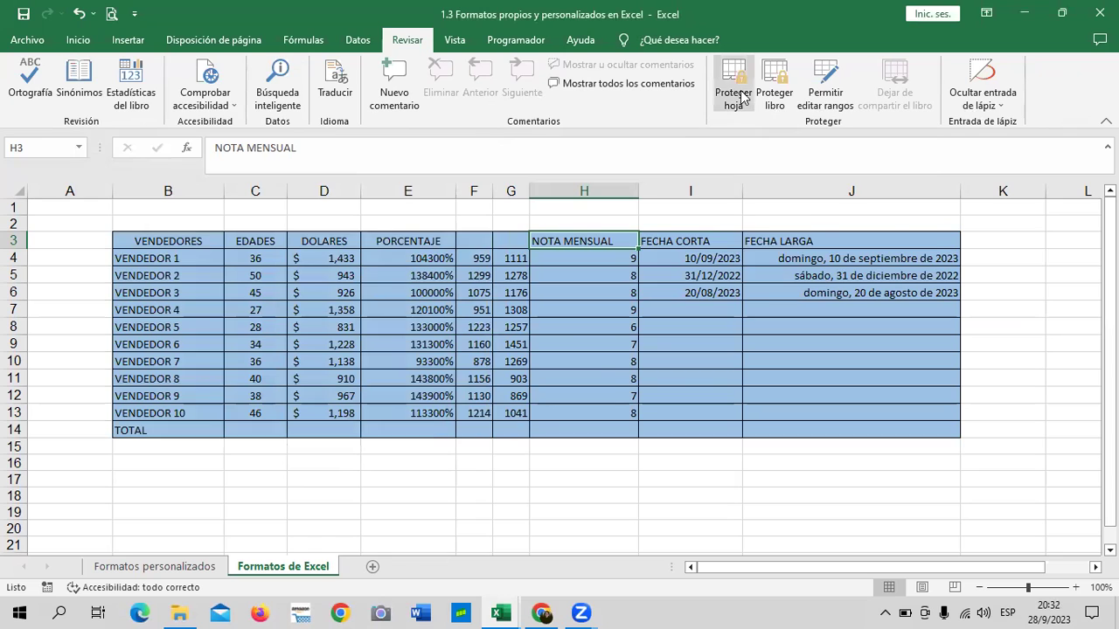
click(767, 341)
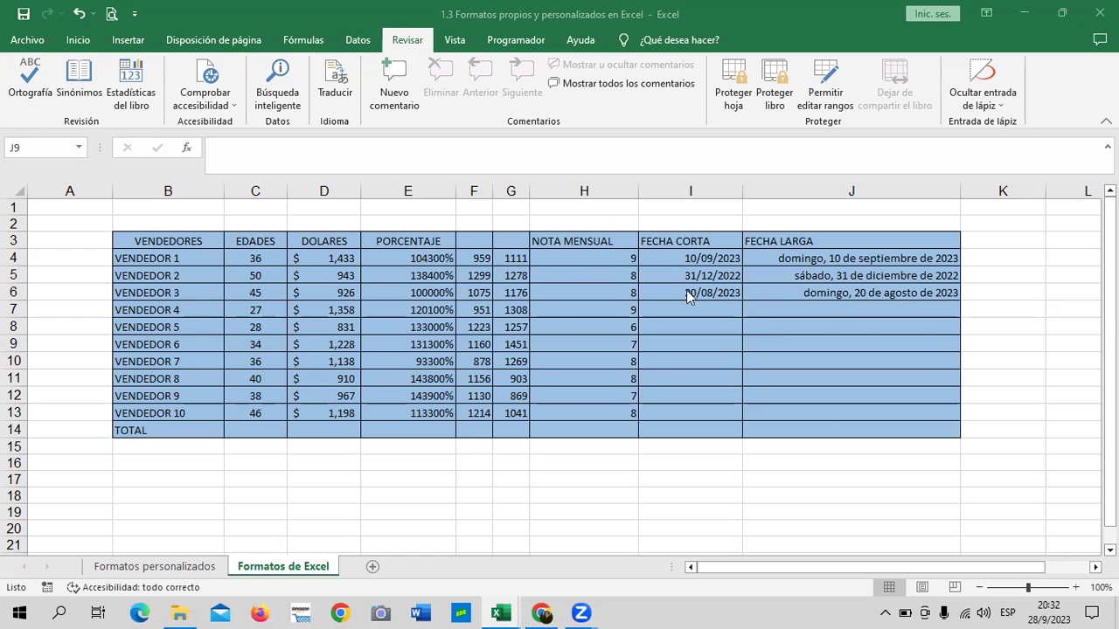
click(138, 568)
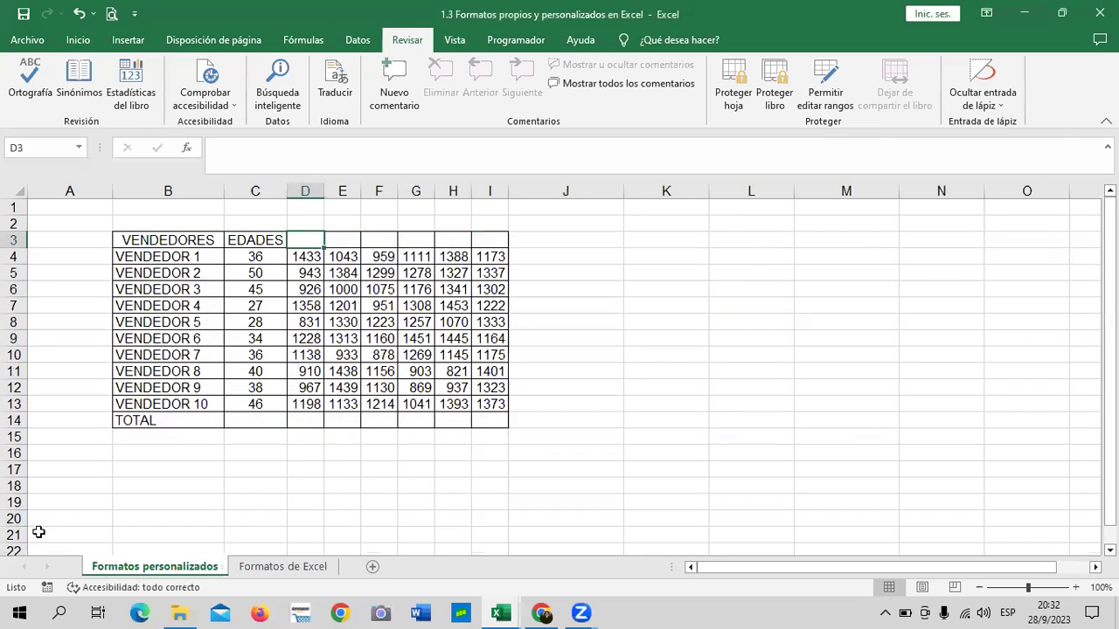
In Chrome, scroll to the end of lesson 1.6 and go on to lesson 1.7 with Siguiente
click(544, 613)
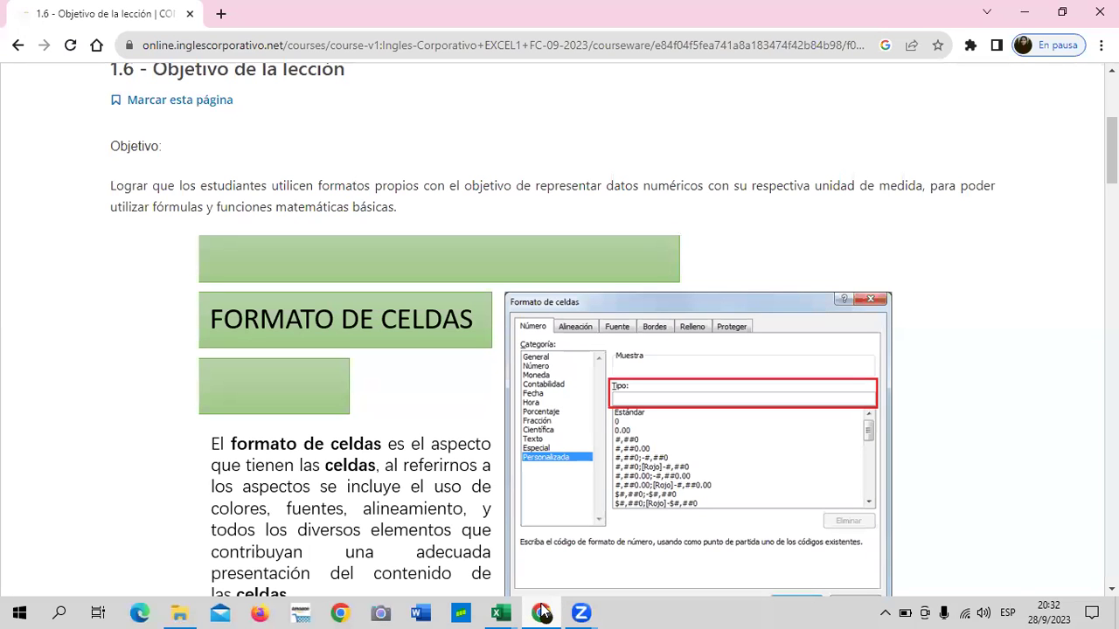
scroll(506, 431, down, 4)
scroll(514, 440, down, 4)
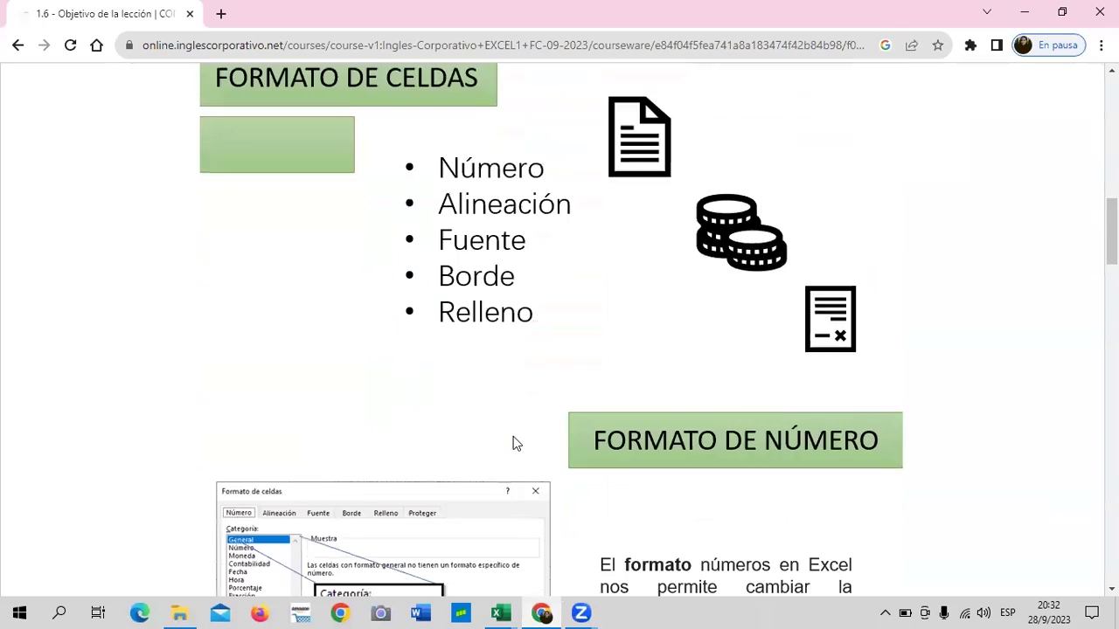
scroll(516, 443, down, 3)
scroll(516, 443, down, 4)
scroll(516, 443, down, 5)
scroll(515, 443, down, 4)
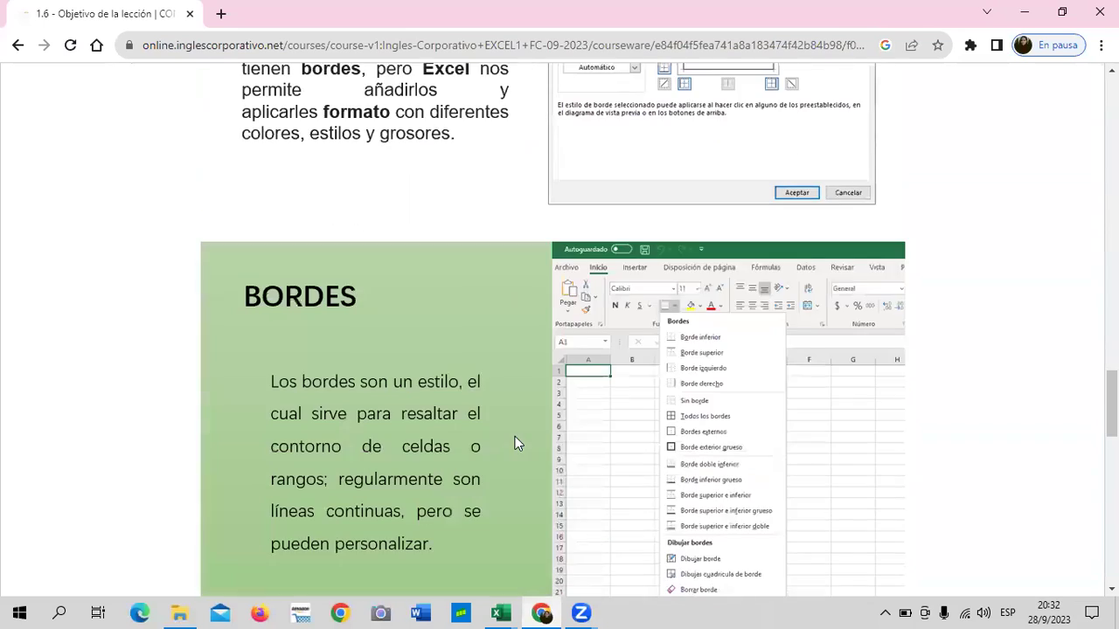
scroll(516, 440, down, 5)
scroll(795, 384, down, 4)
scroll(700, 452, down, 4)
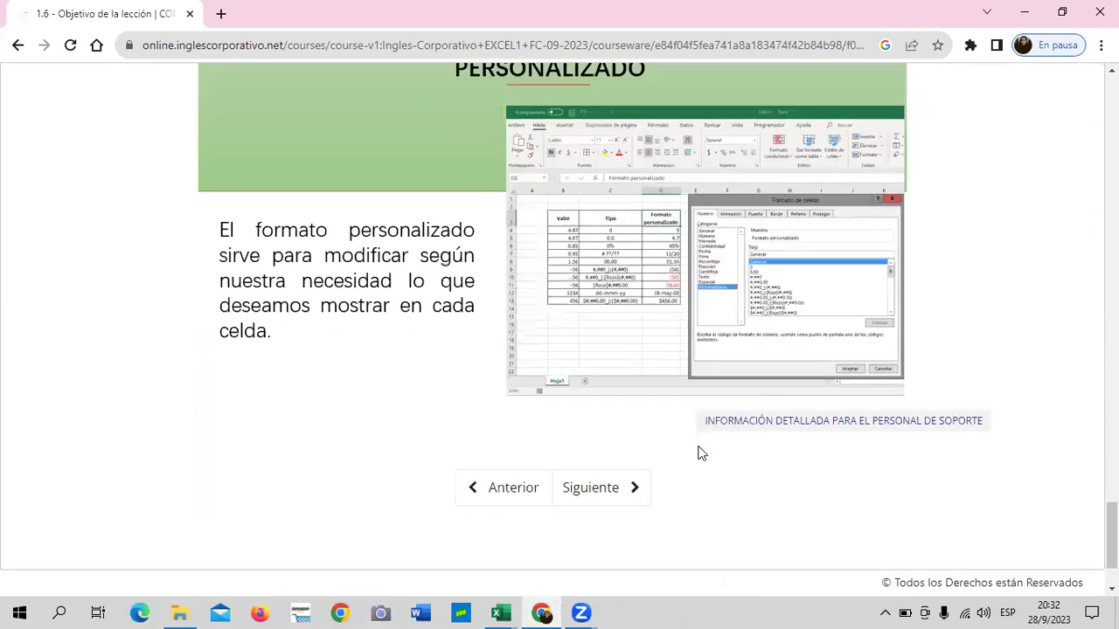
scroll(699, 453, down, 2)
click(622, 389)
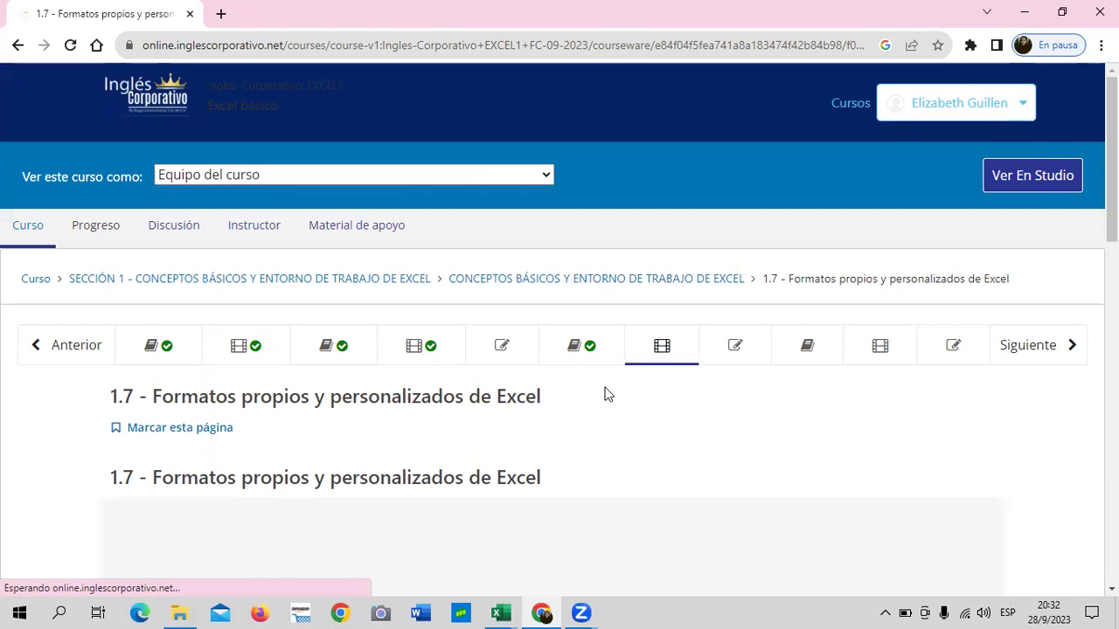
Scroll down to the lesson 1.7 video and start it with the play media key
scroll(560, 376, down, 2)
scroll(556, 375, down, 2)
scroll(558, 377, down, 1)
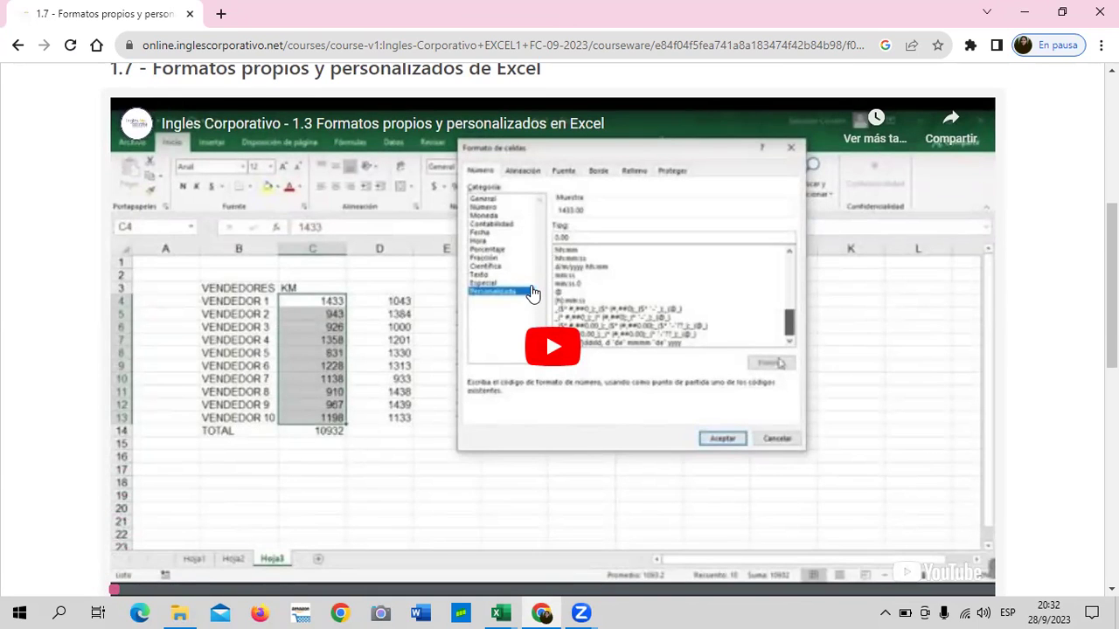
scroll(534, 297, down, 3)
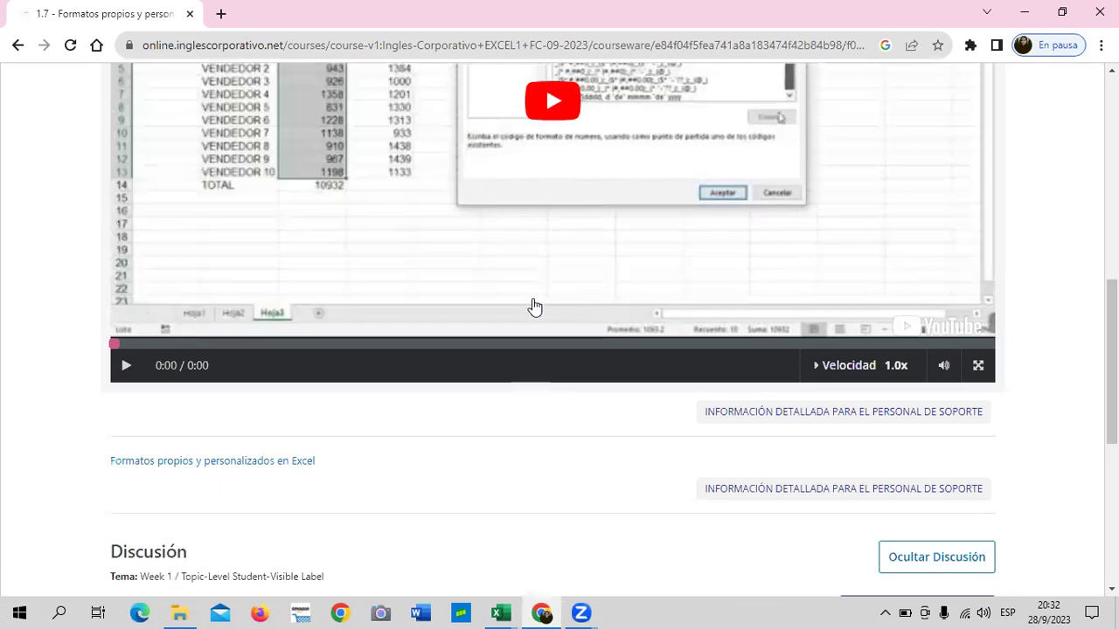
scroll(535, 306, up, 3)
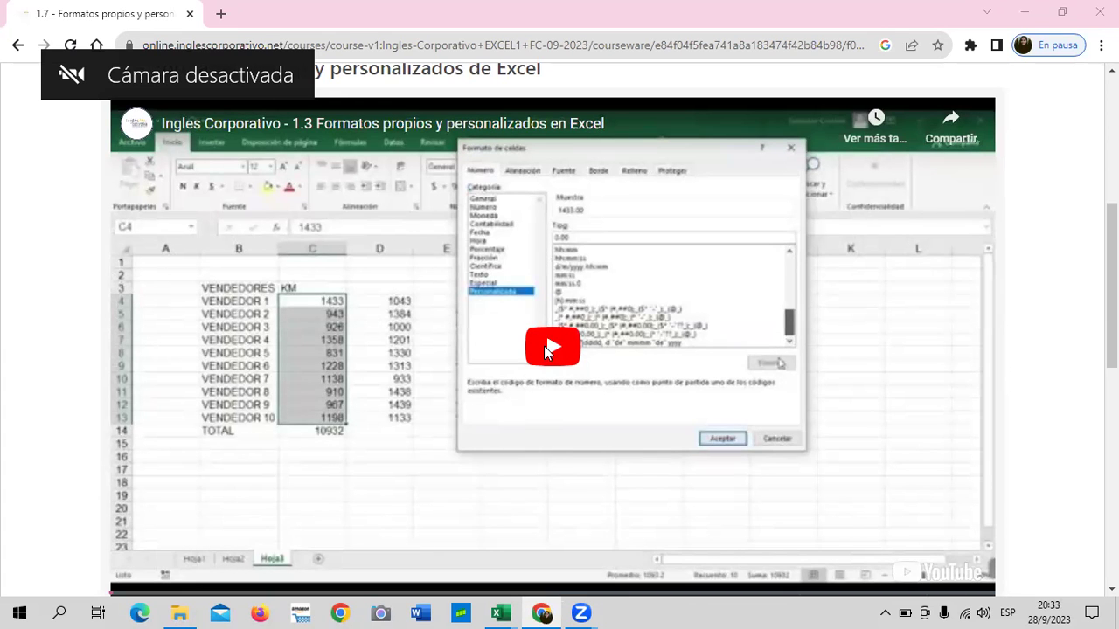
key(XF86AudioPlay)
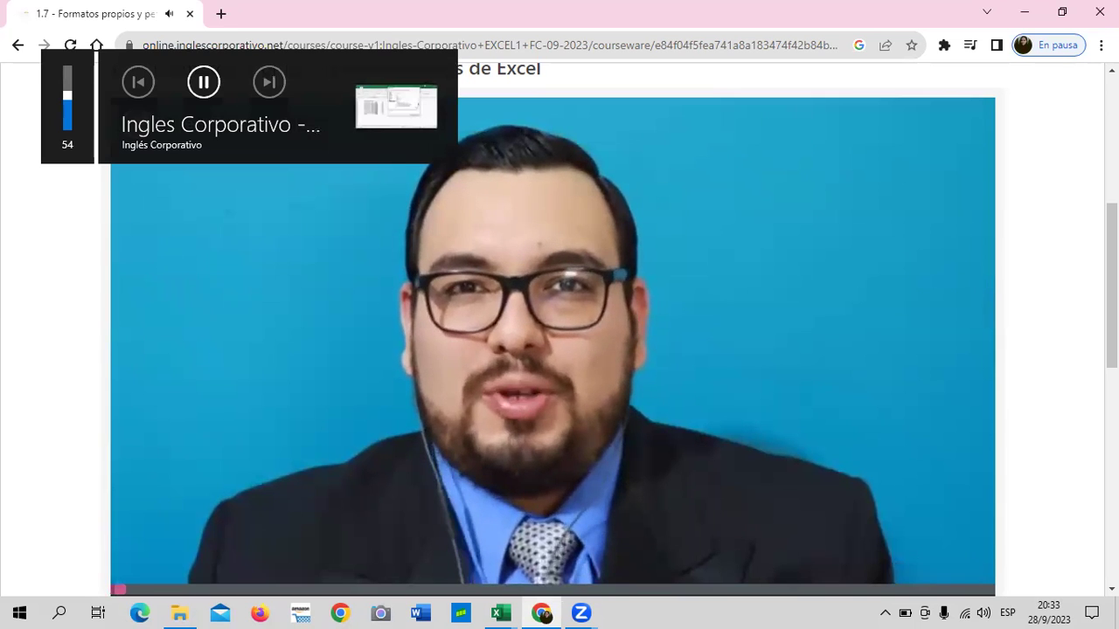
Raise the system volume from 54 to 97 while the lesson video plays
drag(62, 96, 67, 69)
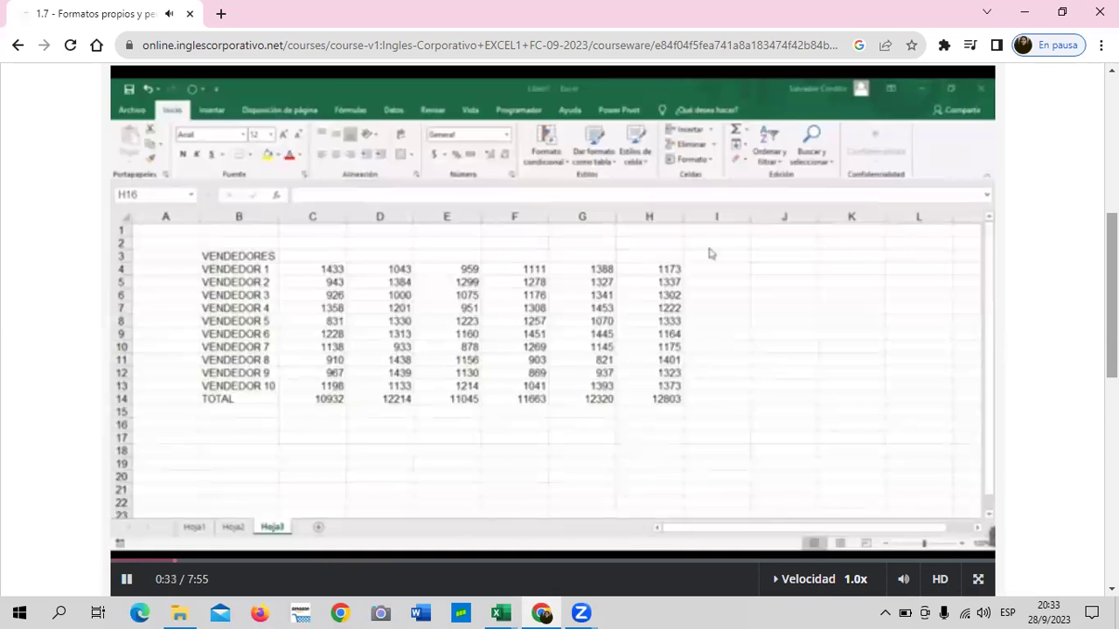
Watch the lesson 1.7 video to its end, then bring the Excel workbook forward
mouse_move(901, 280)
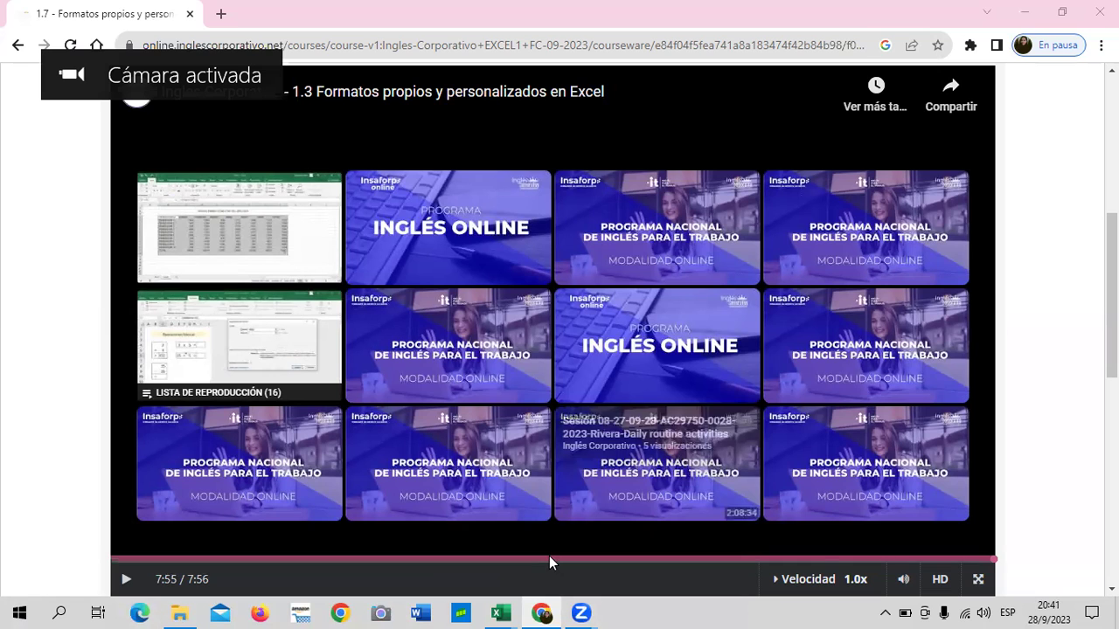
click(498, 612)
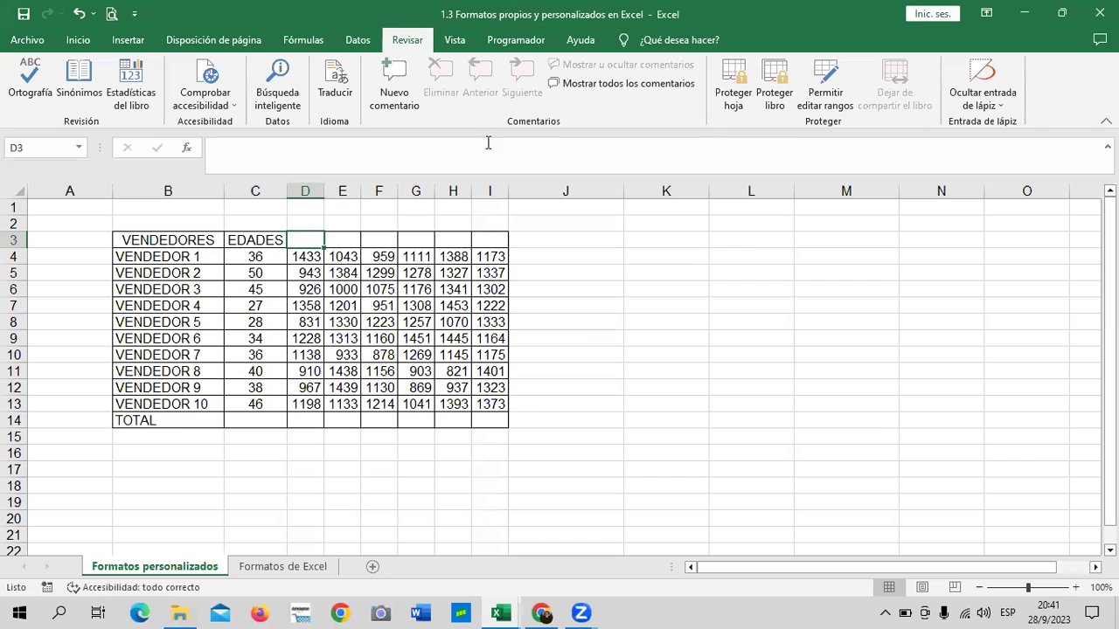
Show the Inicio commands, check the AutoSum (Σ) list, and select TOTAL cell C14
click(700, 308)
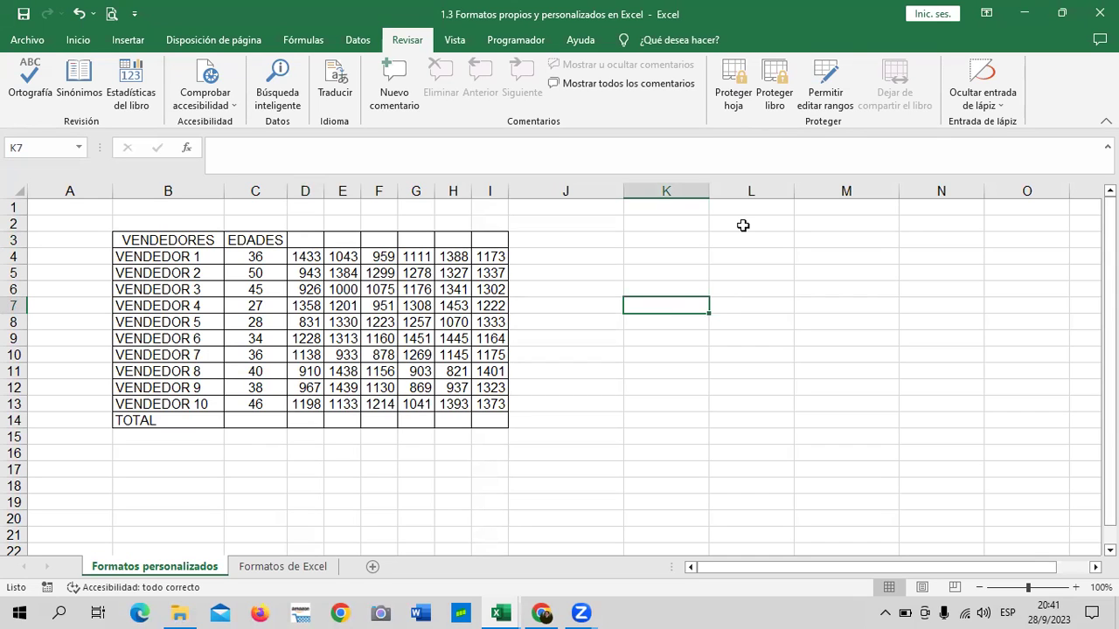
click(77, 41)
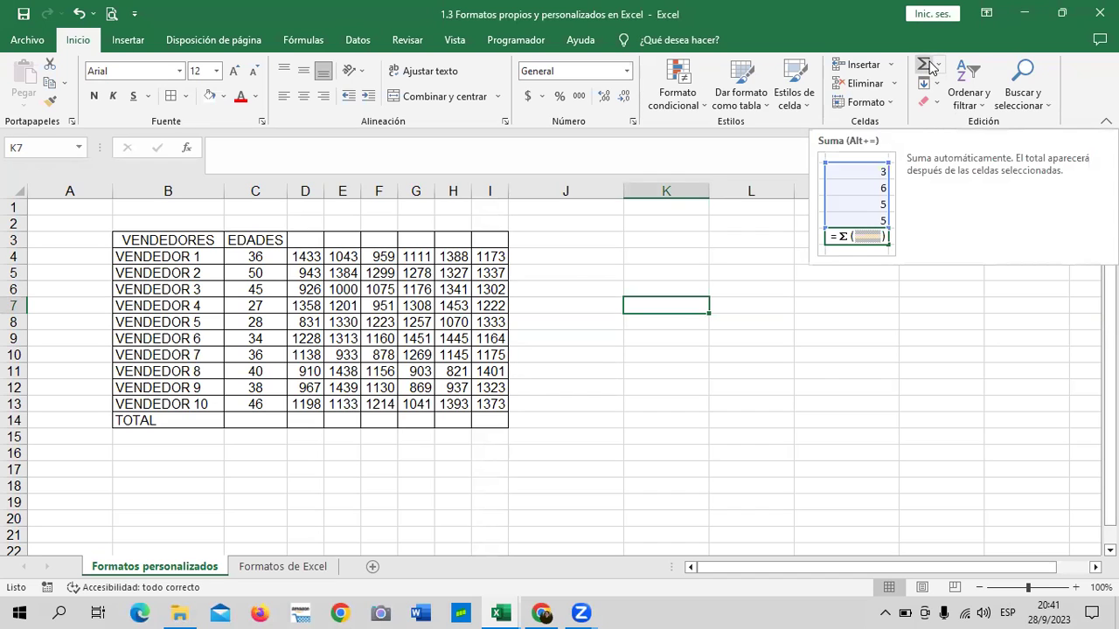
click(940, 67)
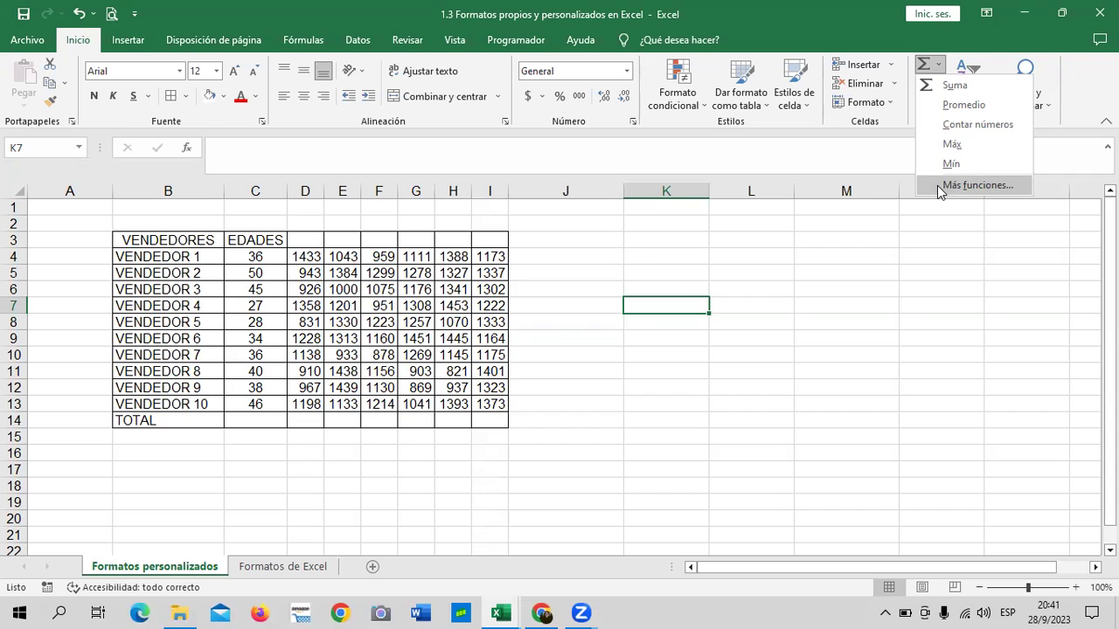
click(663, 275)
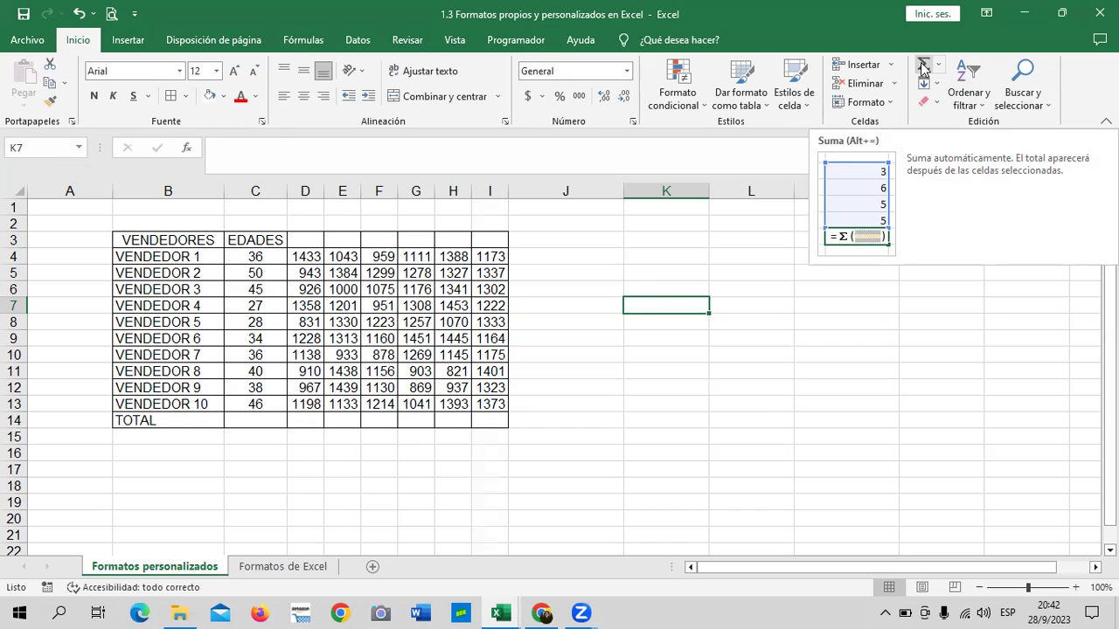
click(243, 420)
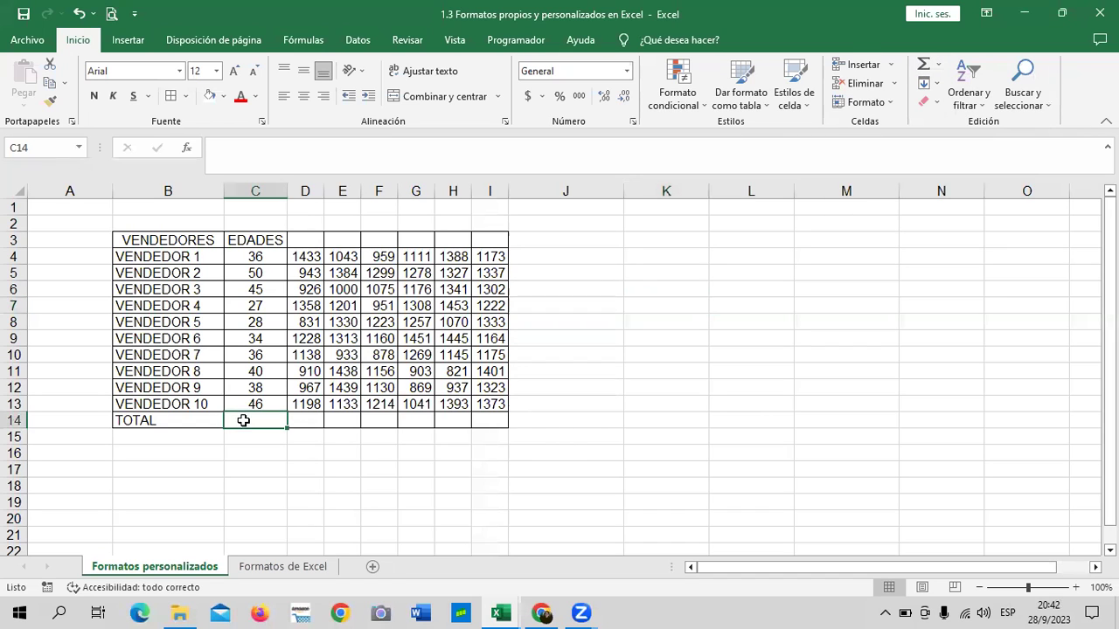
Total the EDADES ages in C14 with =SUMA(C4:C13), giving 380, and widen column D
click(923, 67)
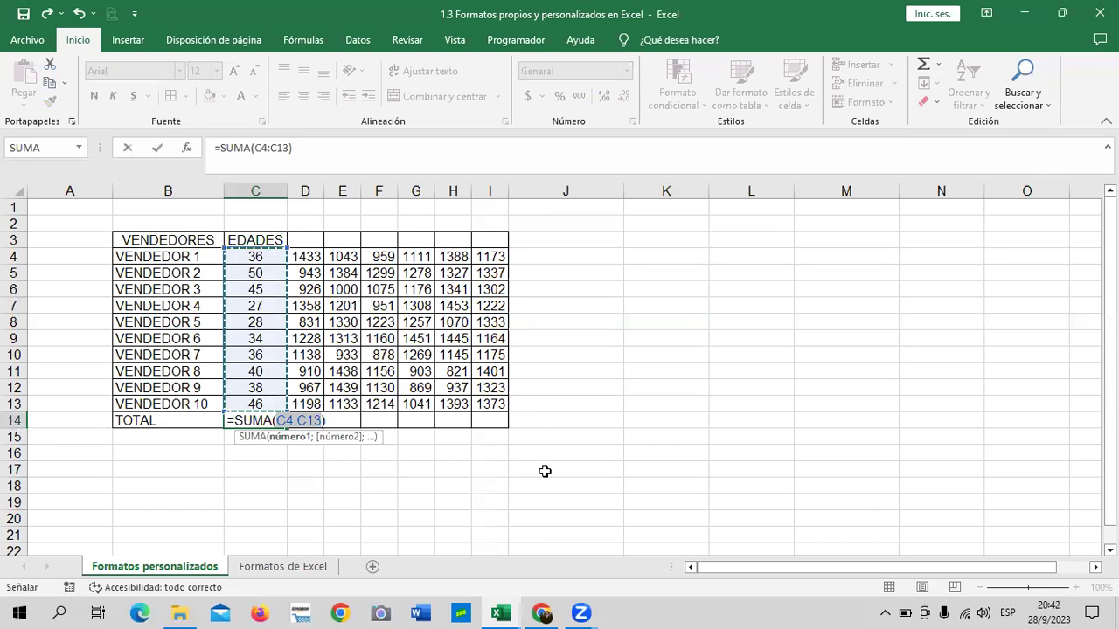
key(Return)
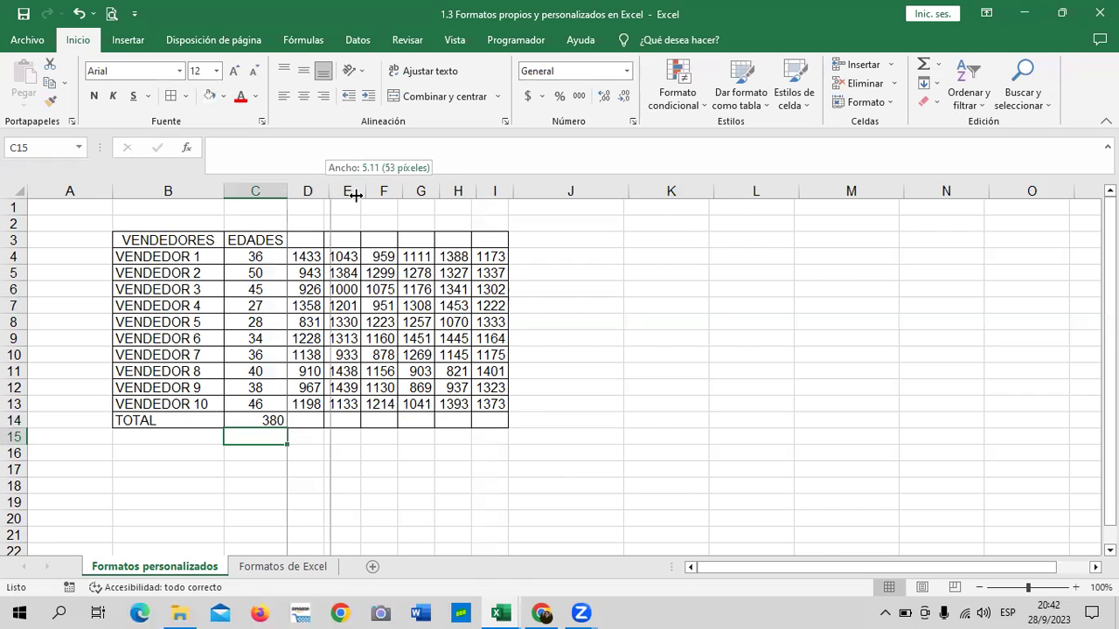
drag(324, 189, 355, 189)
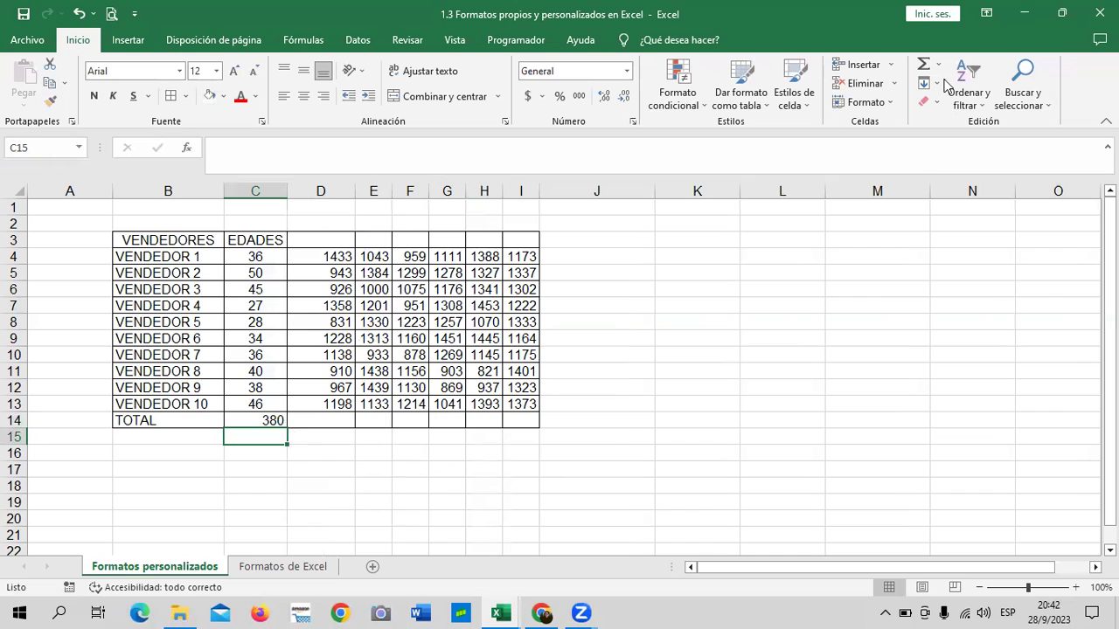
Back out of the stray AutoSum formula started in D14
click(324, 419)
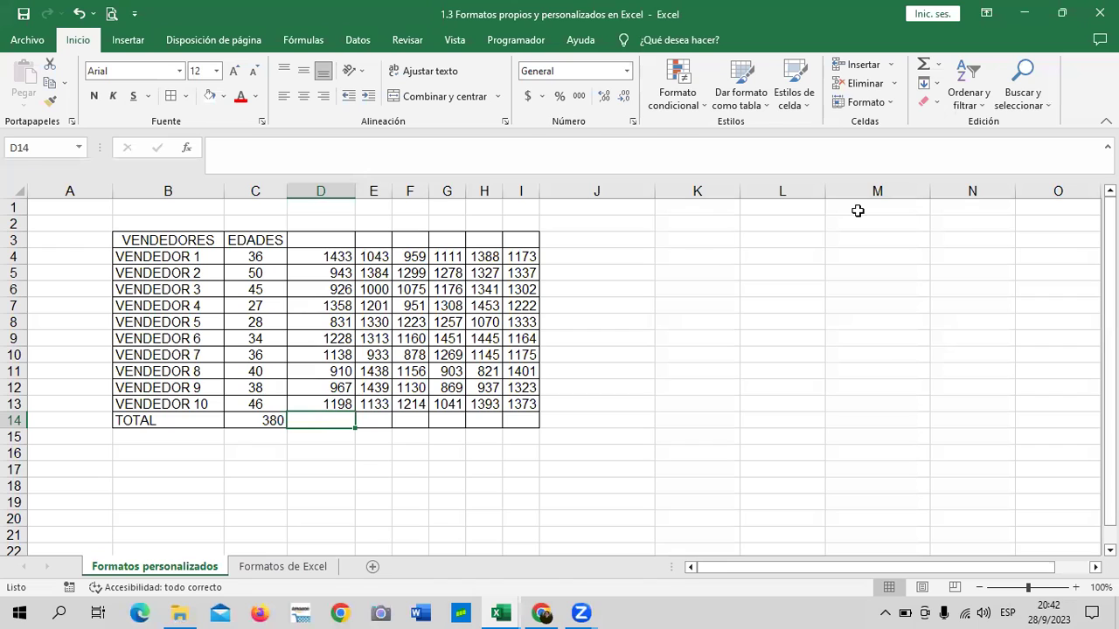
click(923, 64)
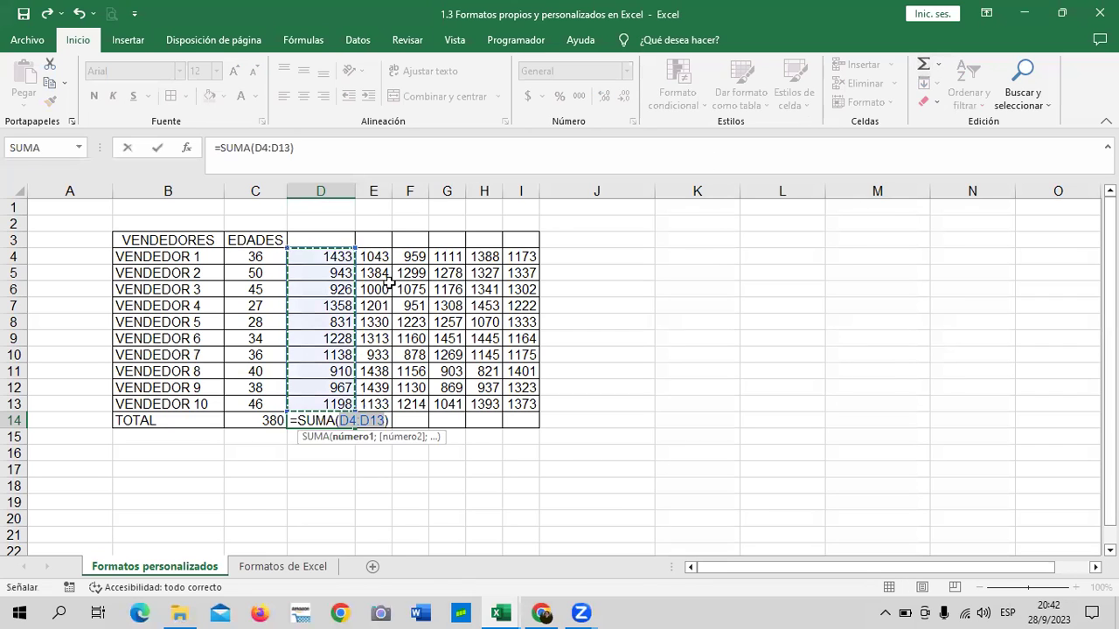
click(333, 236)
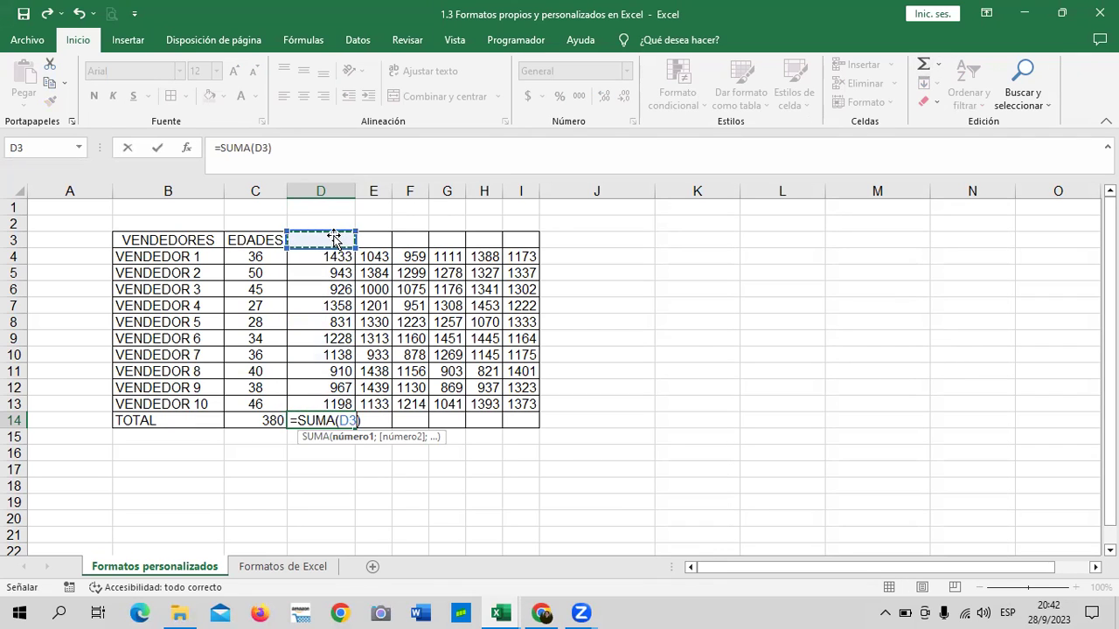
text(KILOMETROS)
key(BackSpace)
key(BackSpace)
key(BackSpace)
key(BackSpace)
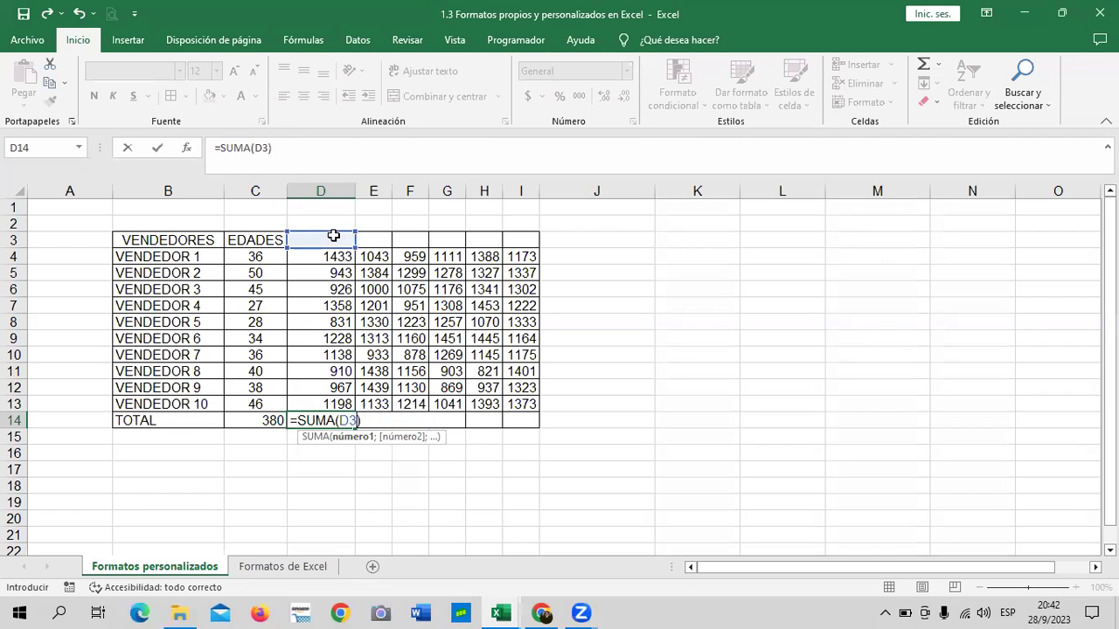
key(BackSpace)
key(BackSpace)
key(BackSpace)
key(BackSpace)
key(BackSpace)
key(BackSpace)
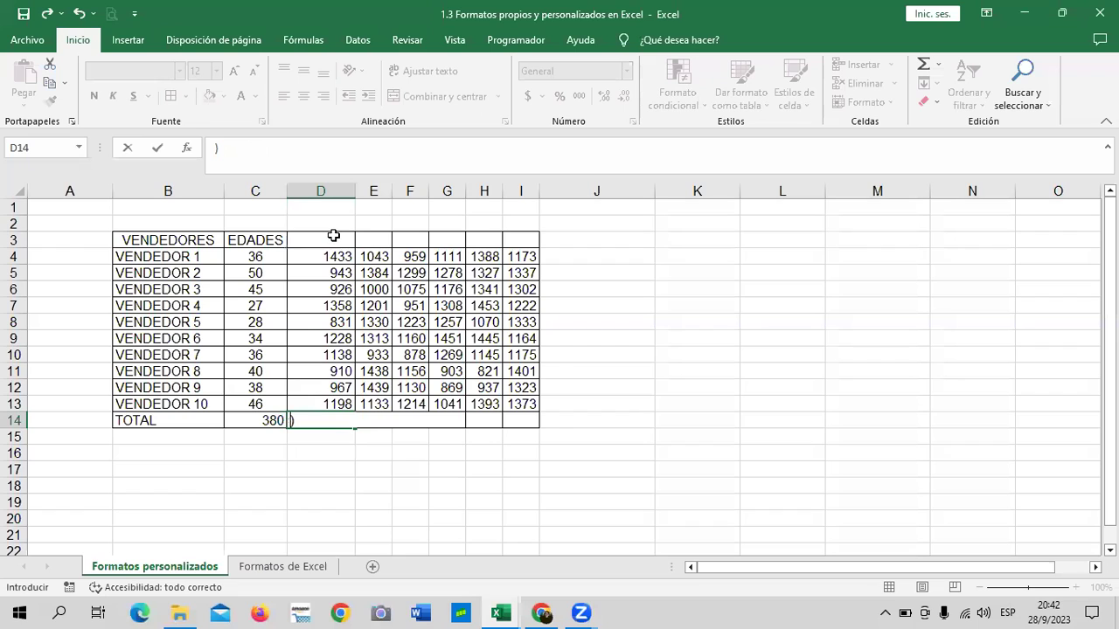
key(Return)
Enter the heading KILOMETROS in D3 and autofit column D to it
click(629, 405)
click(322, 238)
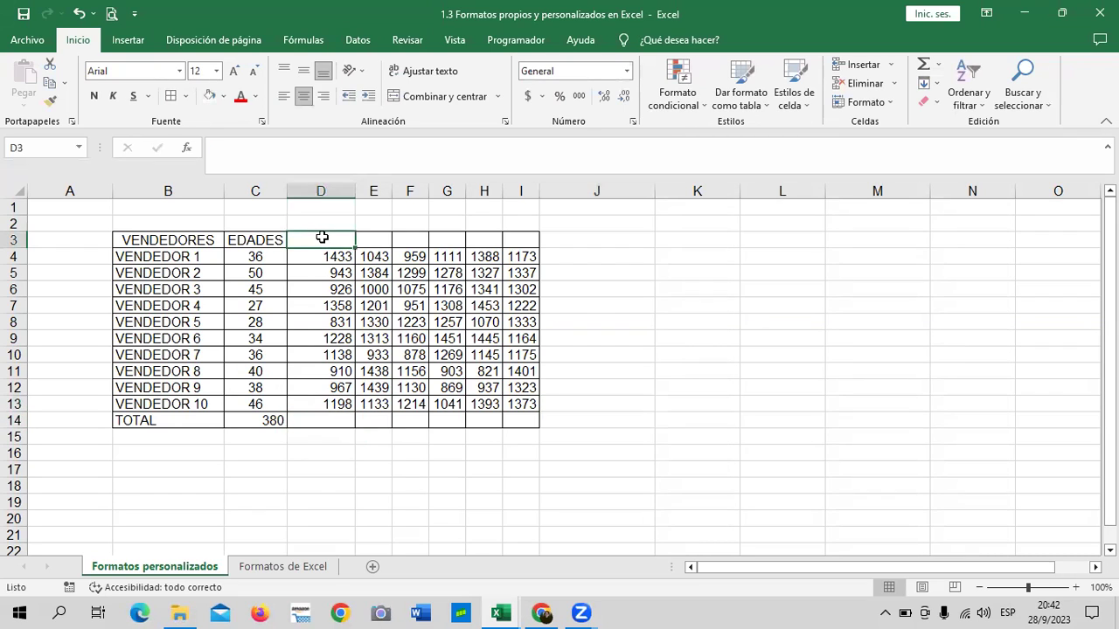
text(KILOMETROS)
key(Return)
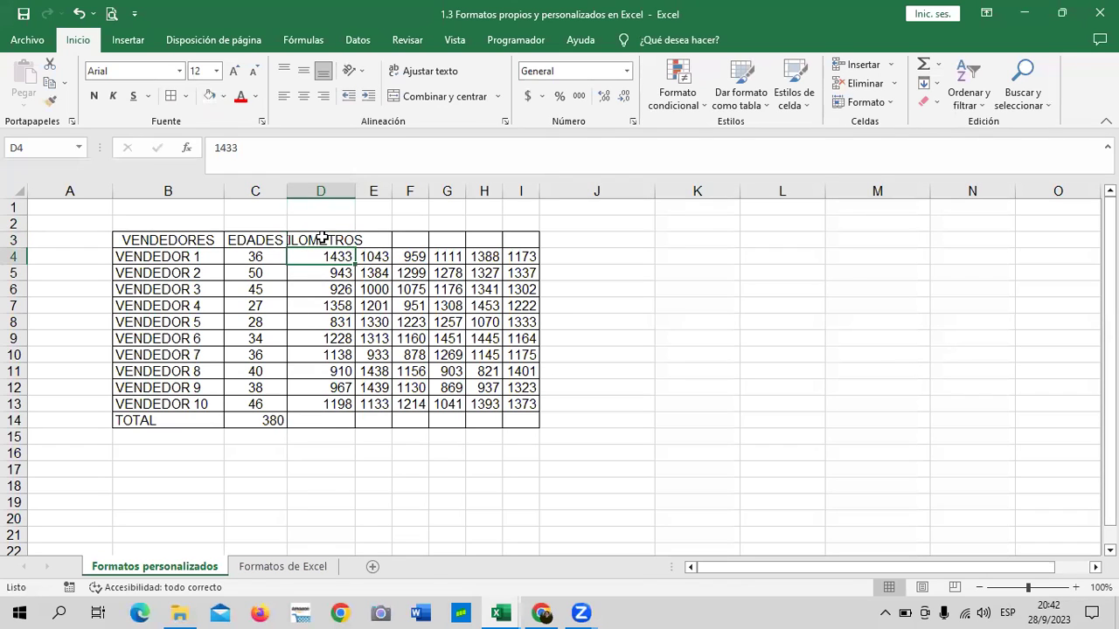
double_click(355, 189)
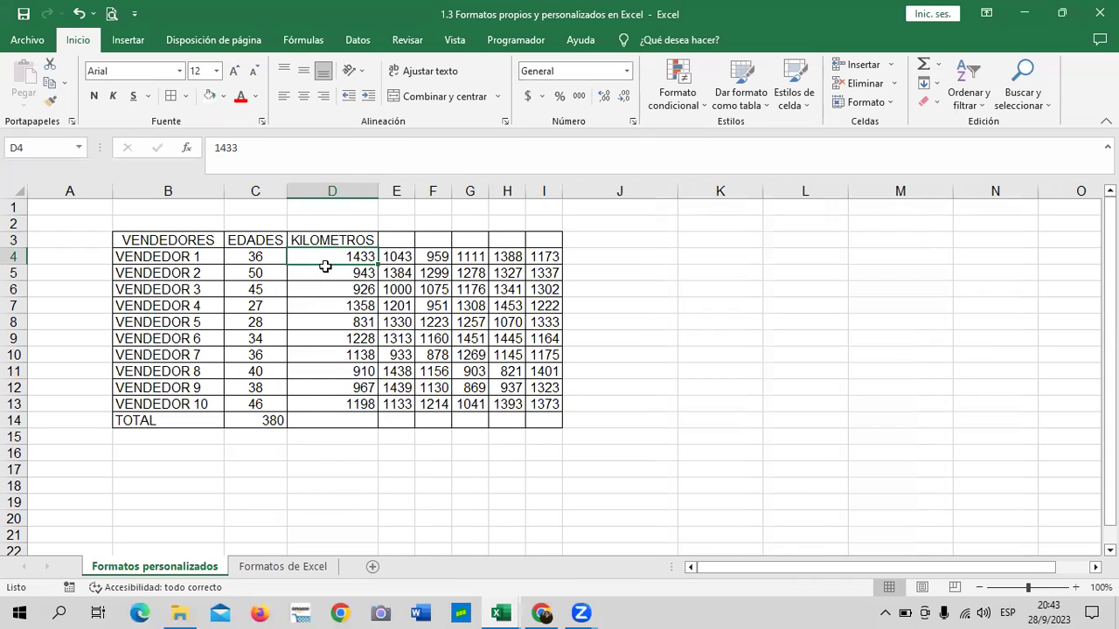
click(354, 416)
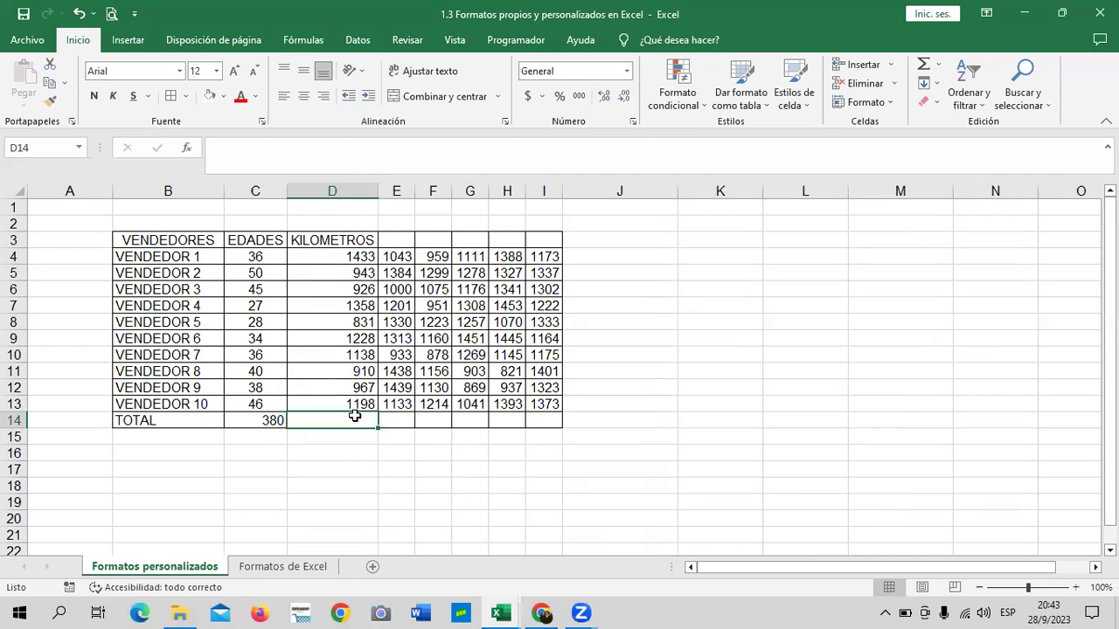
Total the KILOMETROS column in D14 and change D4 to read 1433 KM
click(923, 66)
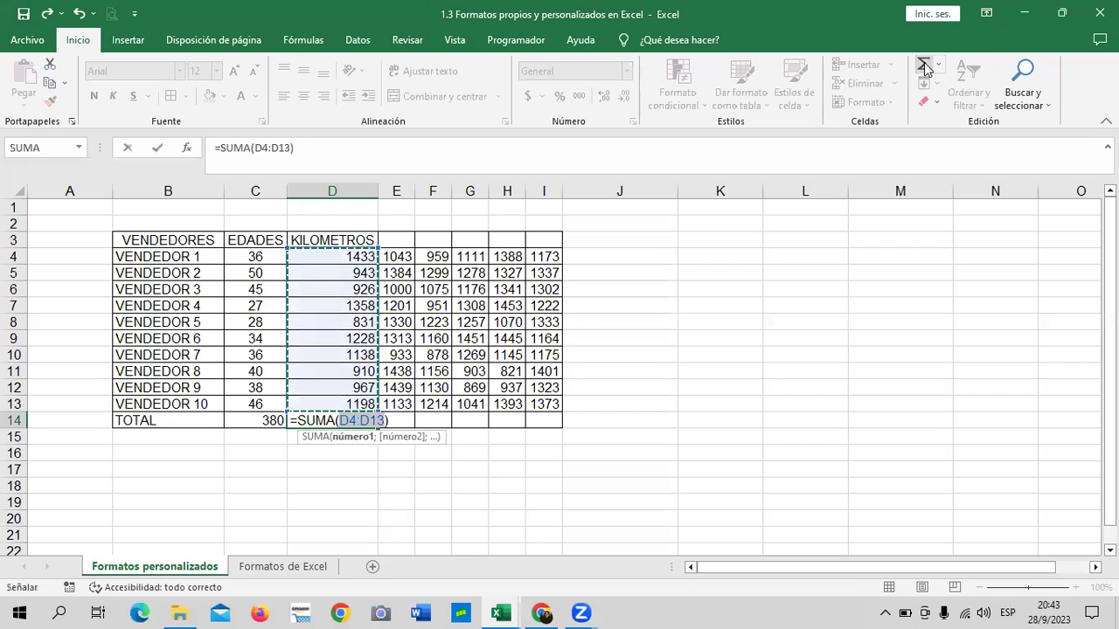
key(Return)
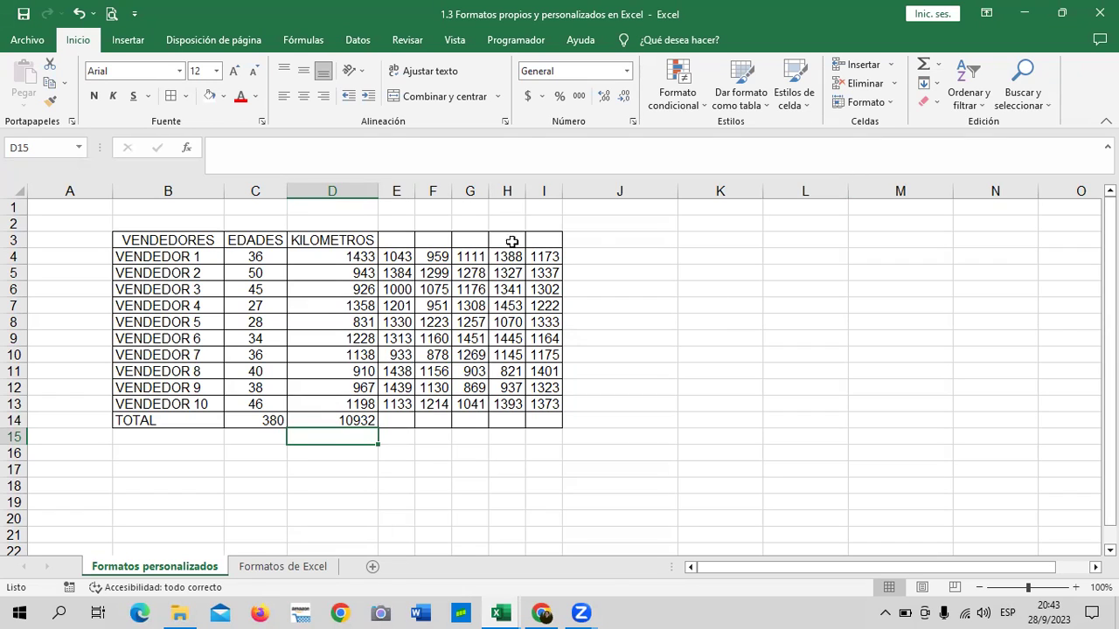
click(329, 256)
click(327, 152)
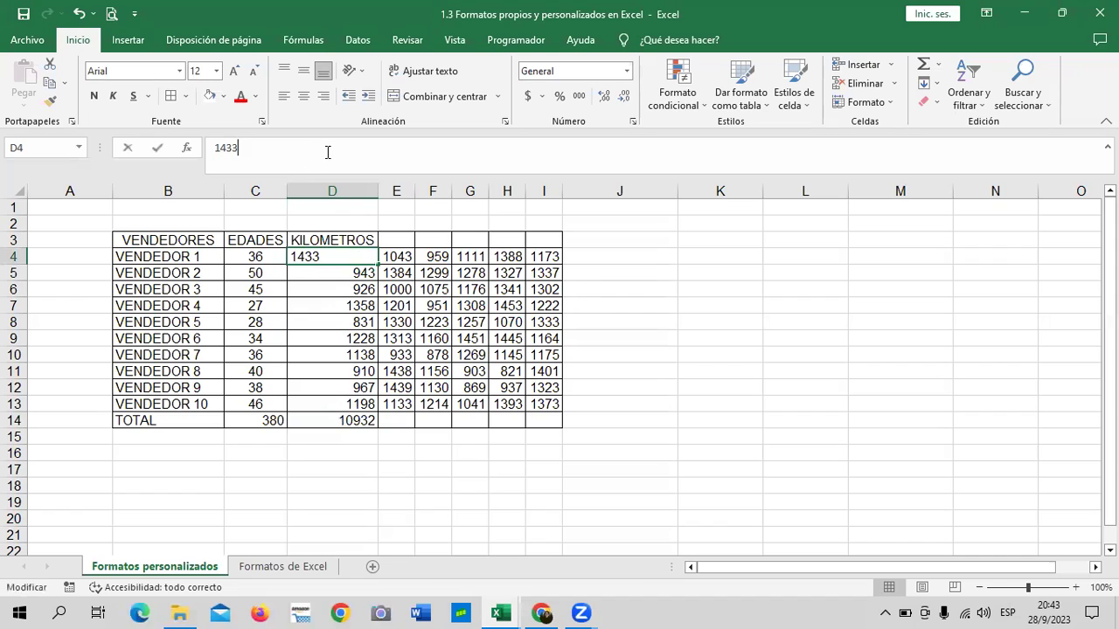
text(M)
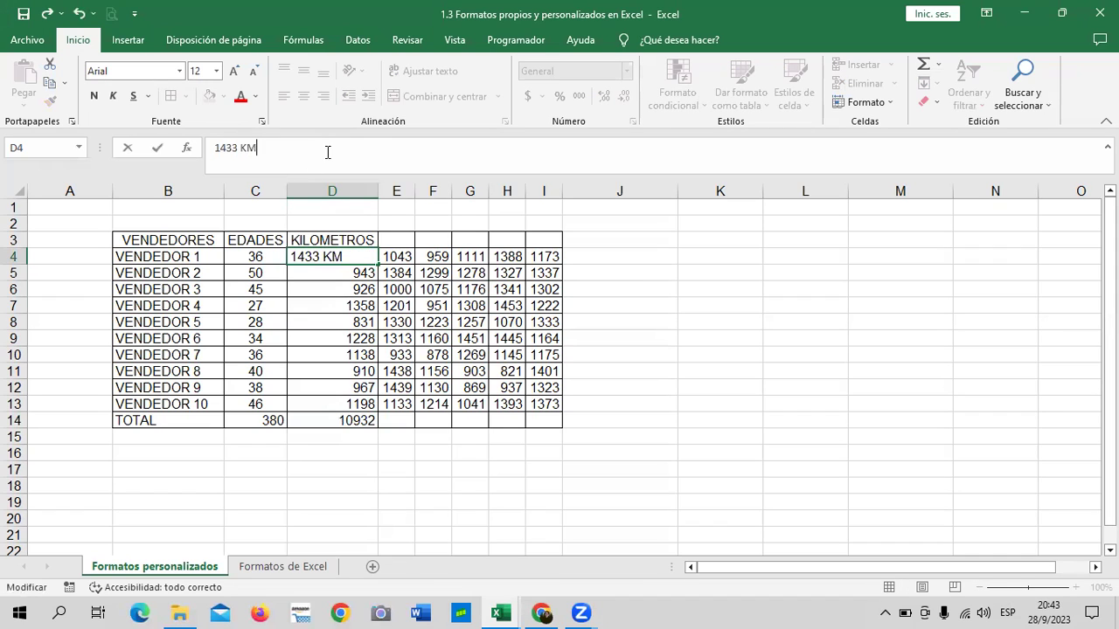
key(ctrl+Return)
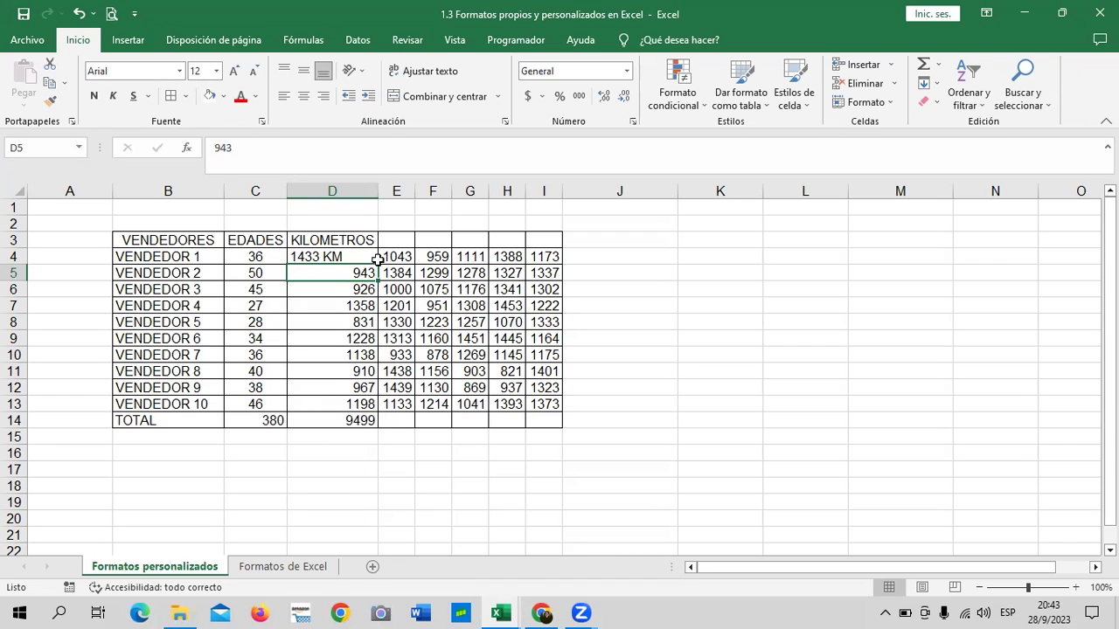
Clear the KILOMETROS total and append KM to 943, 926 and 1358 in D5:D7
click(326, 421)
key(Delete)
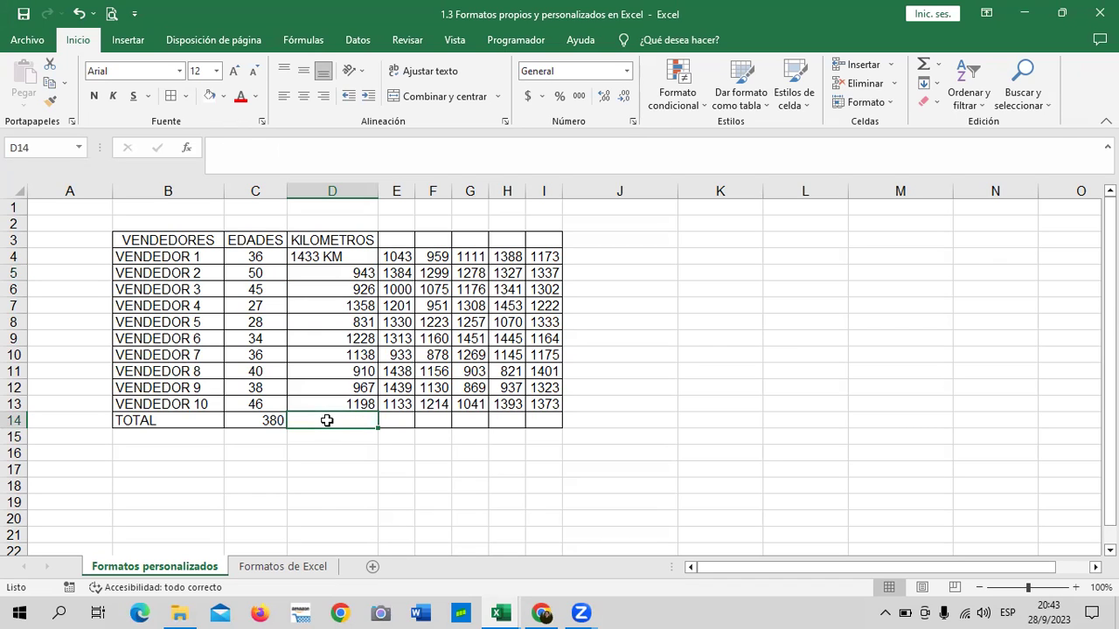
click(318, 272)
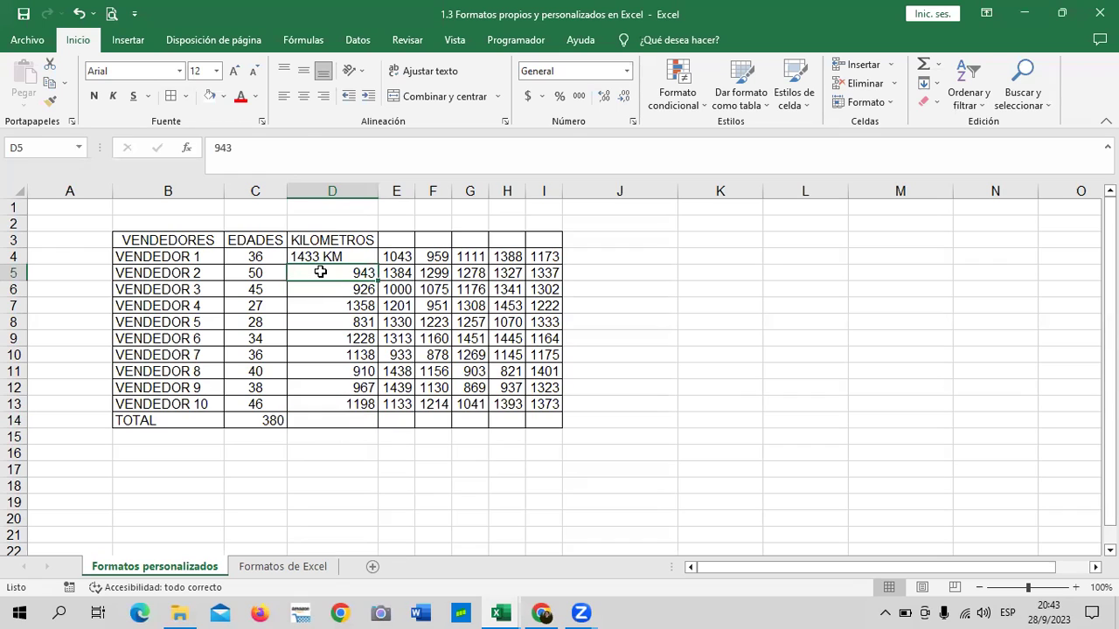
click(317, 153)
text(KM)
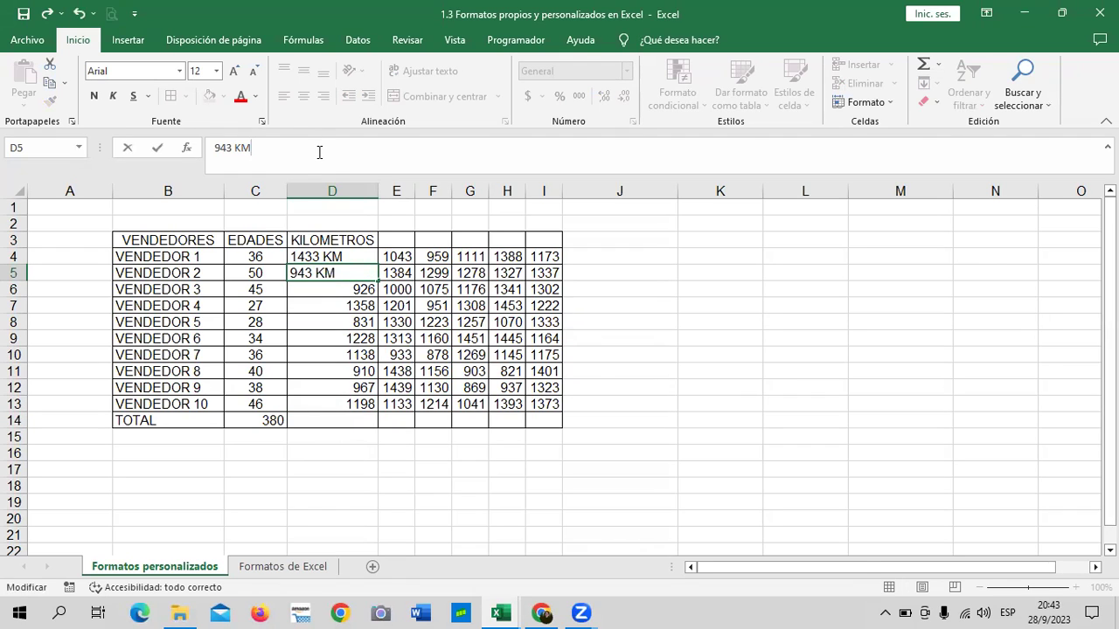
key(Return)
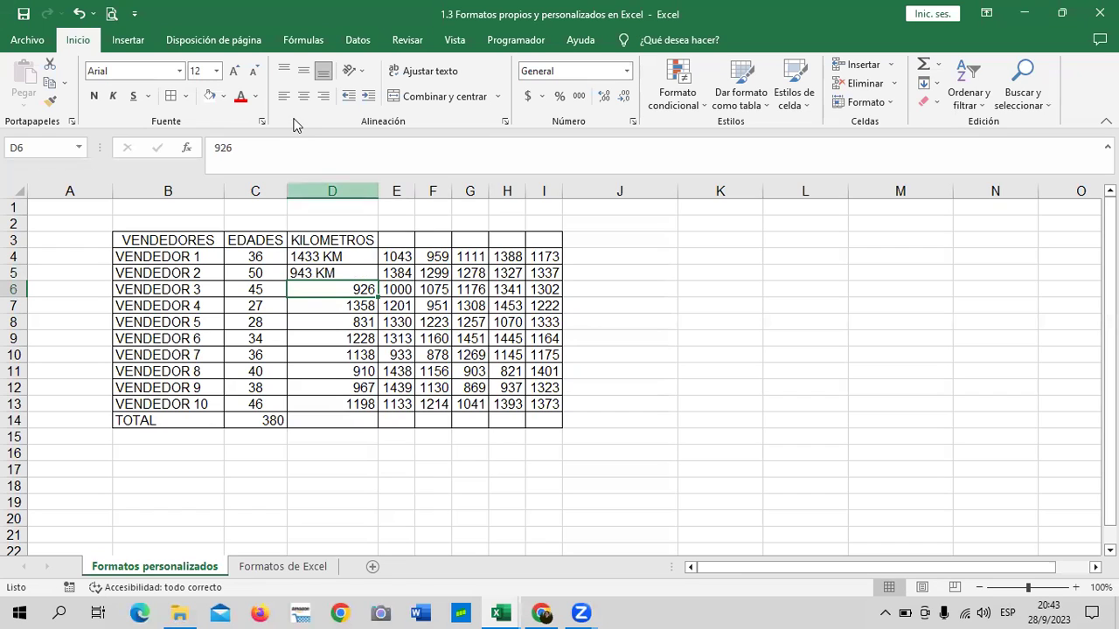
click(298, 148)
text(KM)
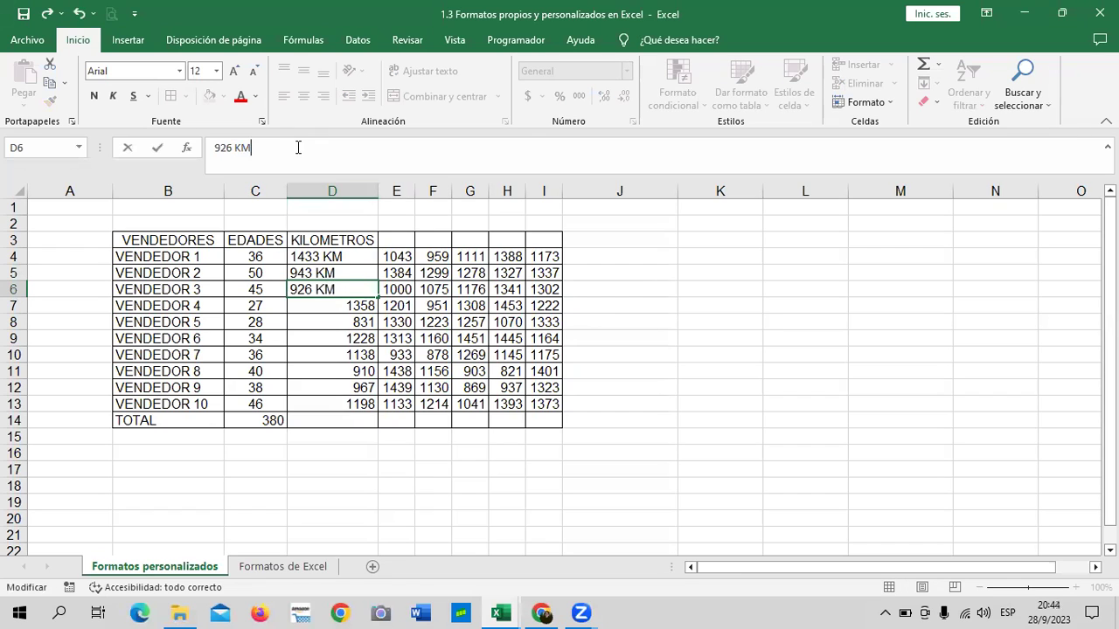
key(Return)
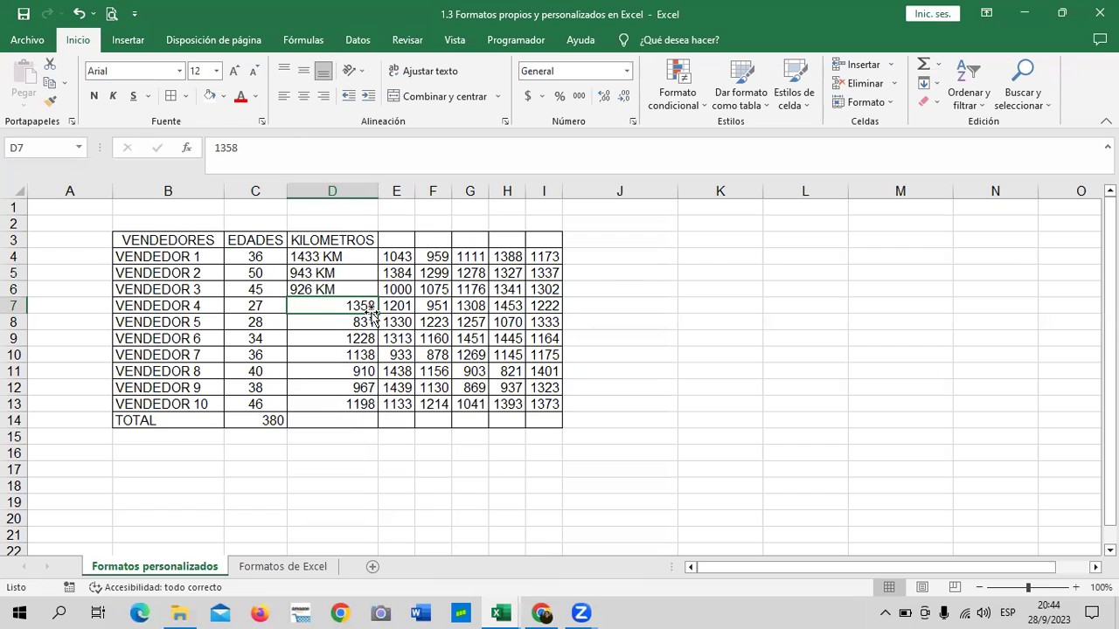
click(311, 147)
text(KM)
key(Return)
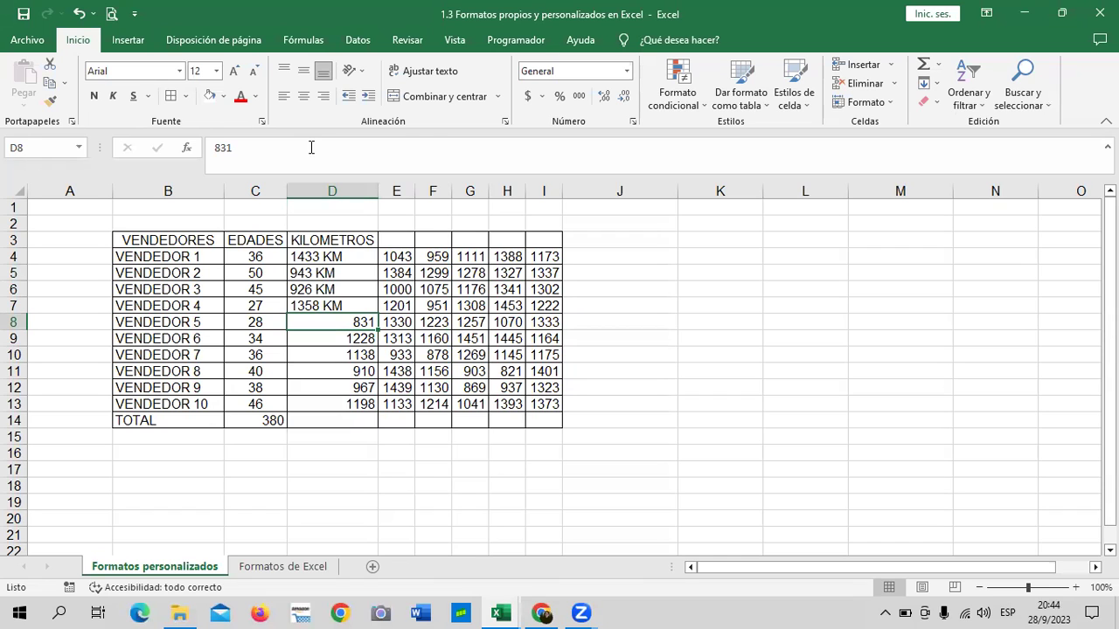
Enter the heading METROS in E3
click(411, 236)
text(METROS)
key(Return)
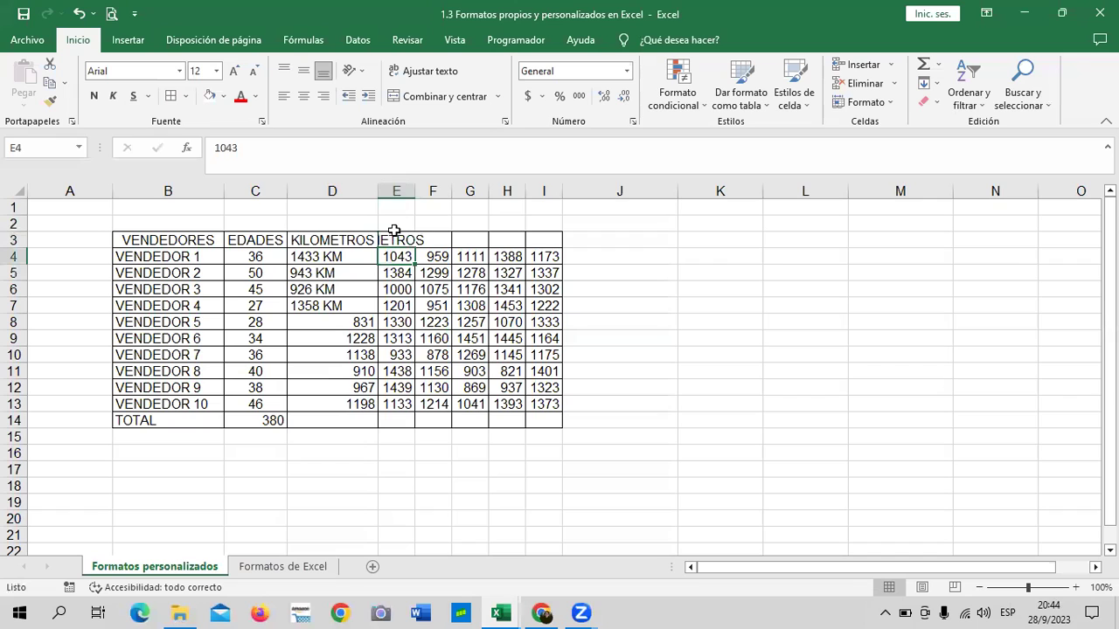
Autofit column E, then head column F with GIGABYTES and autofit it
double_click(414, 185)
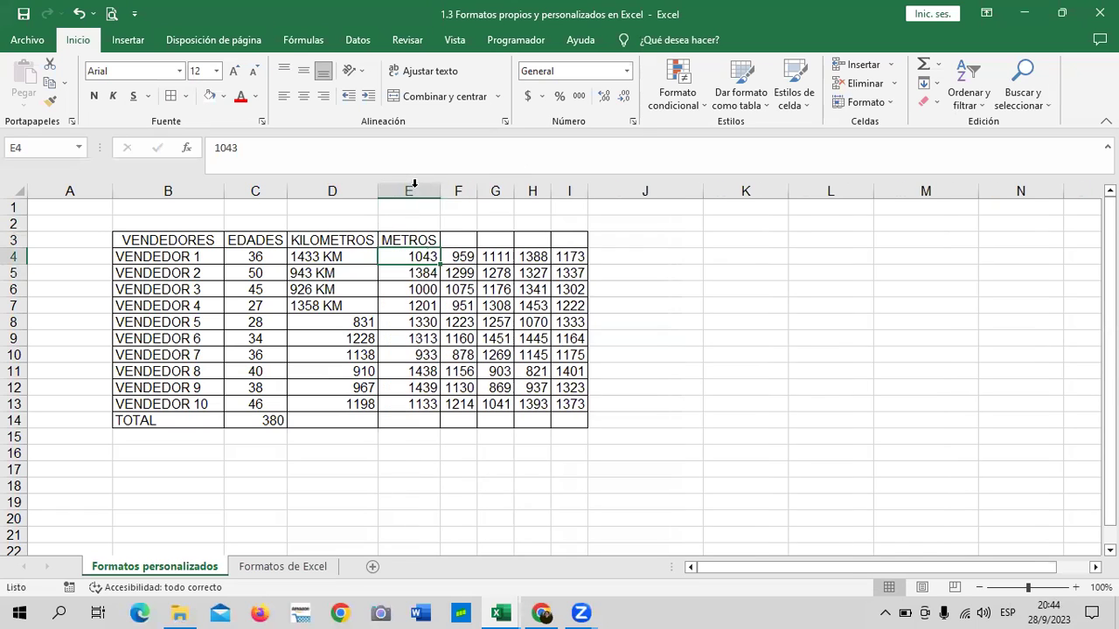
click(455, 240)
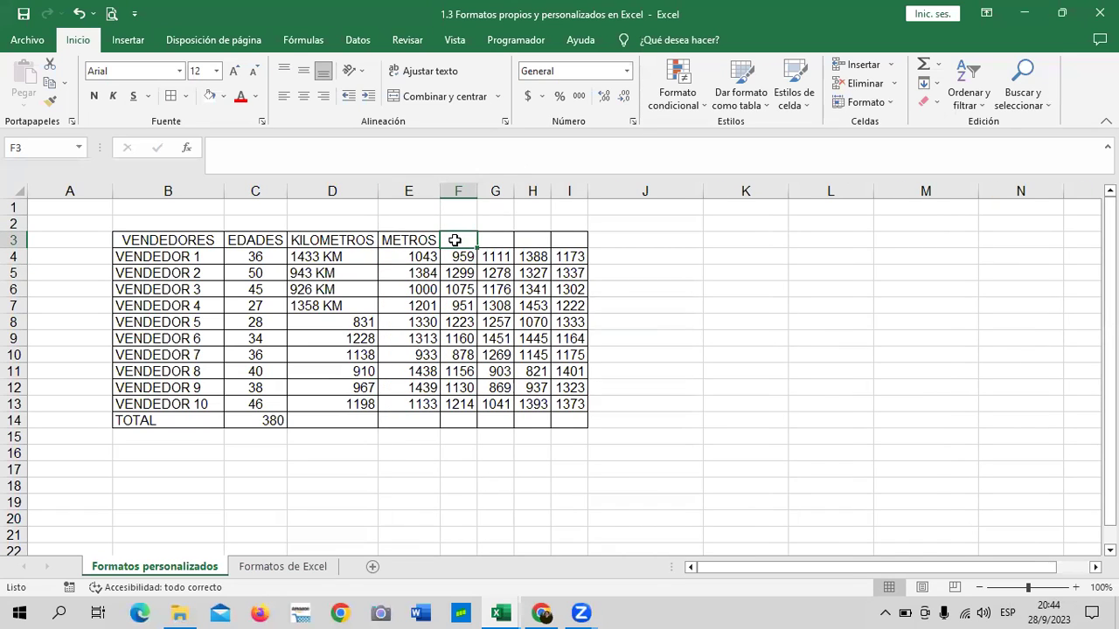
text(GIGABYTES)
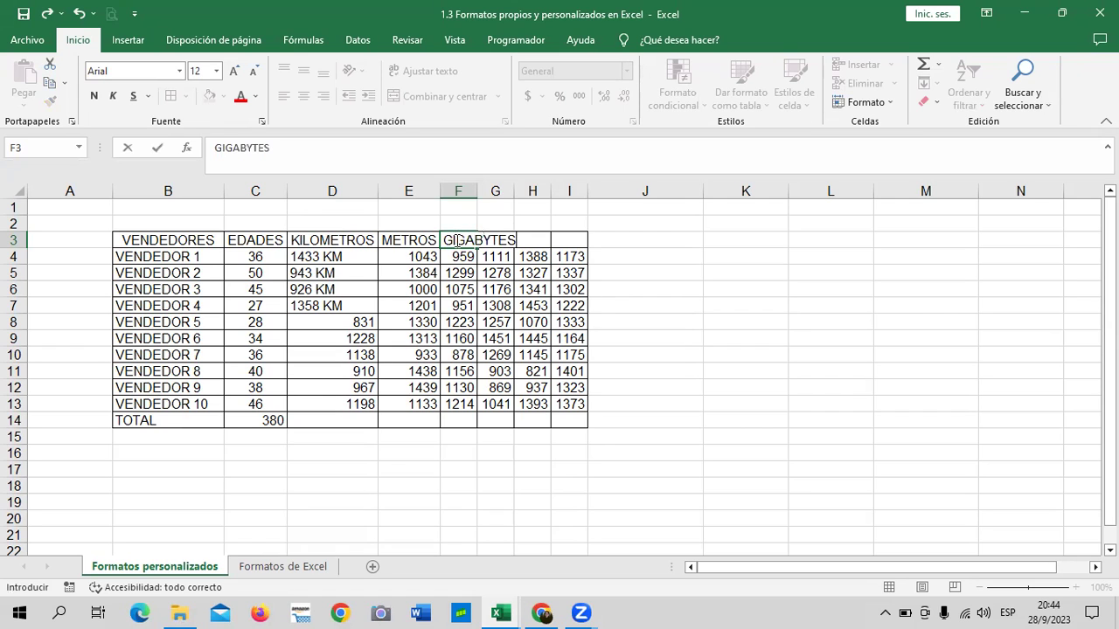
key(Return)
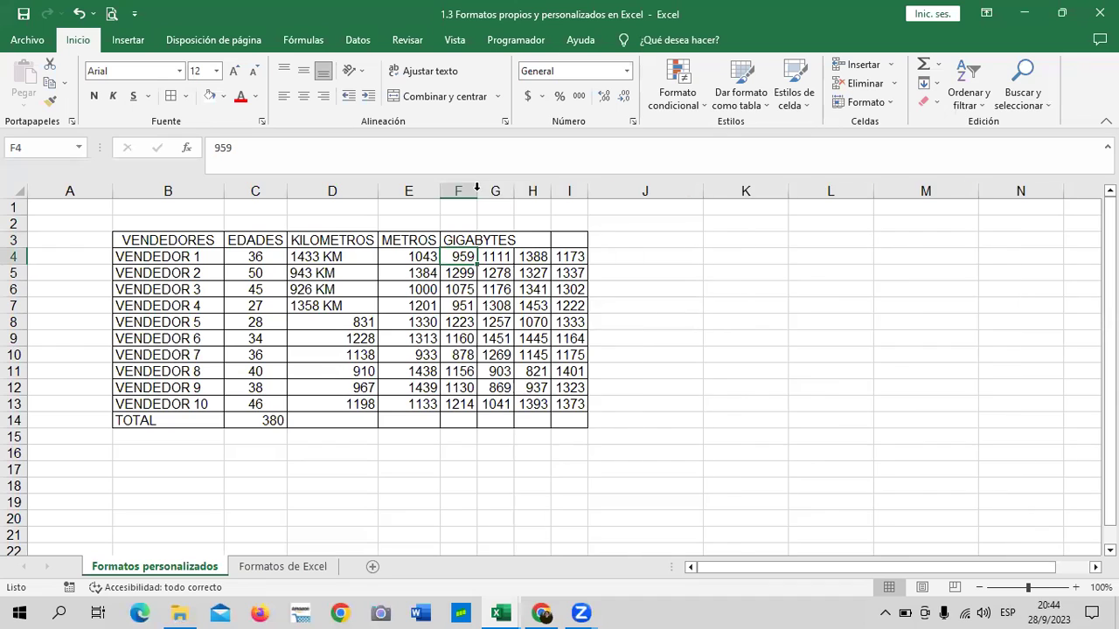
double_click(477, 190)
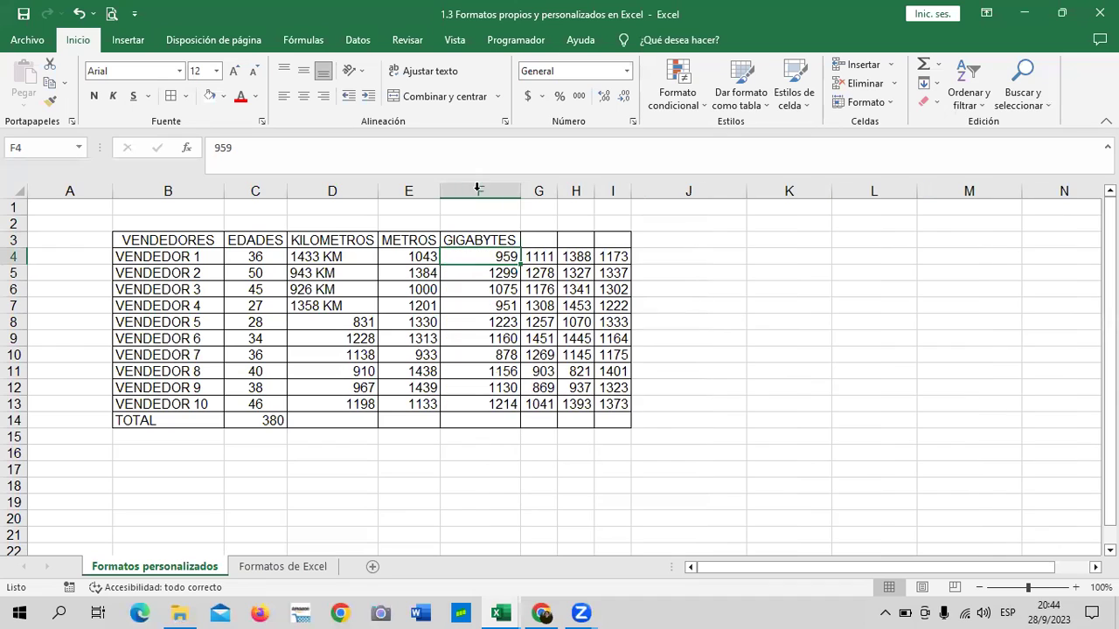
Sum the GIGABYTES column in F14 to 11045, then begin editing F4's 959
click(493, 419)
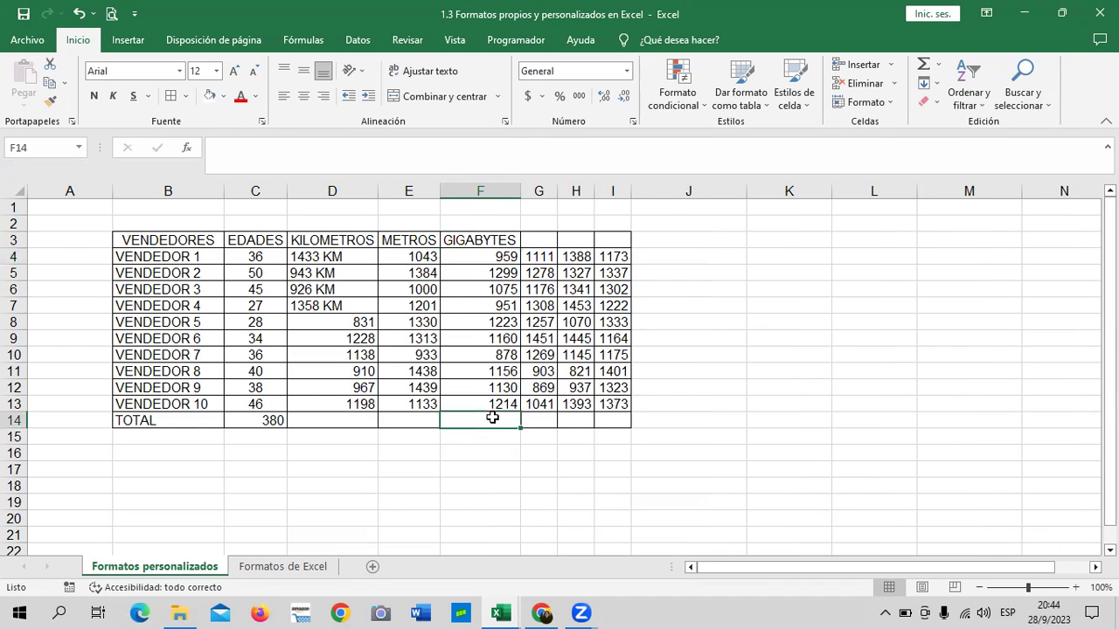
click(924, 65)
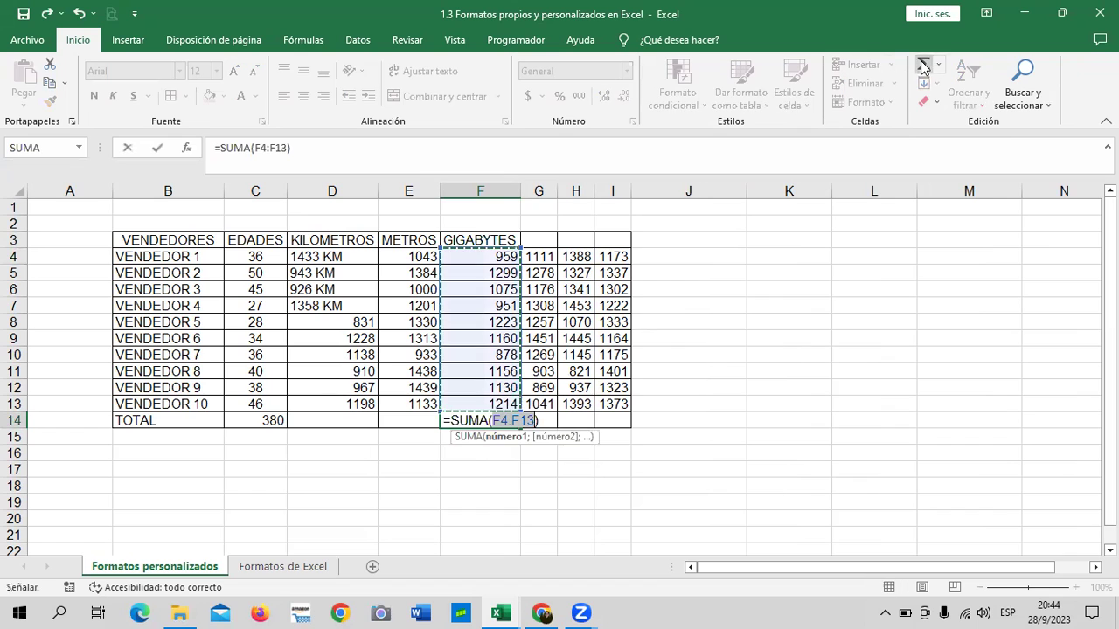
key(Return)
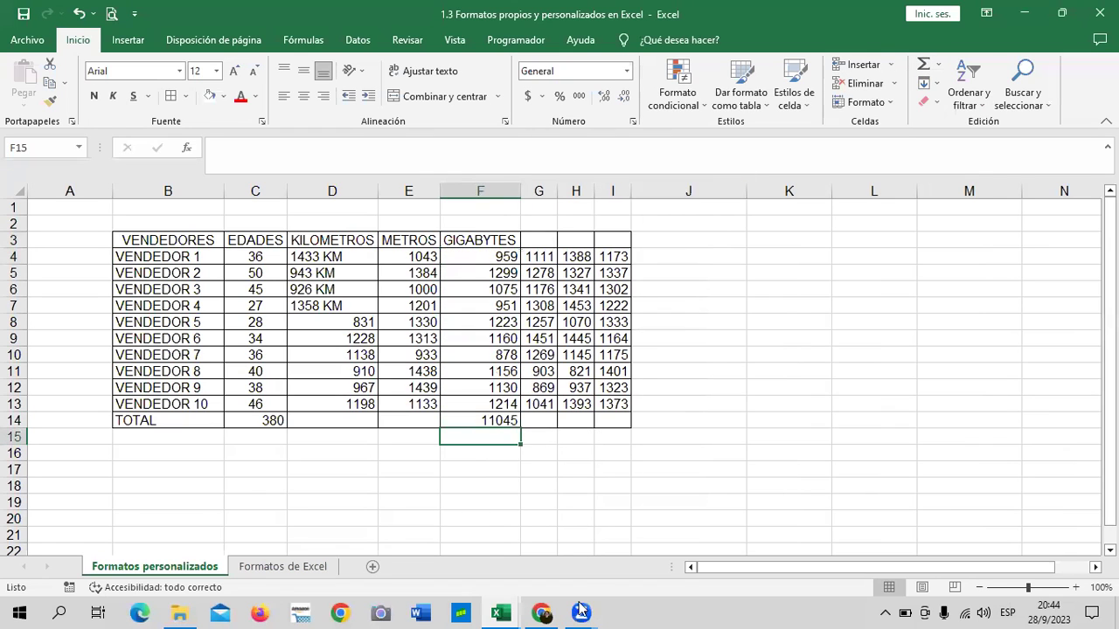
click(469, 255)
double_click(466, 242)
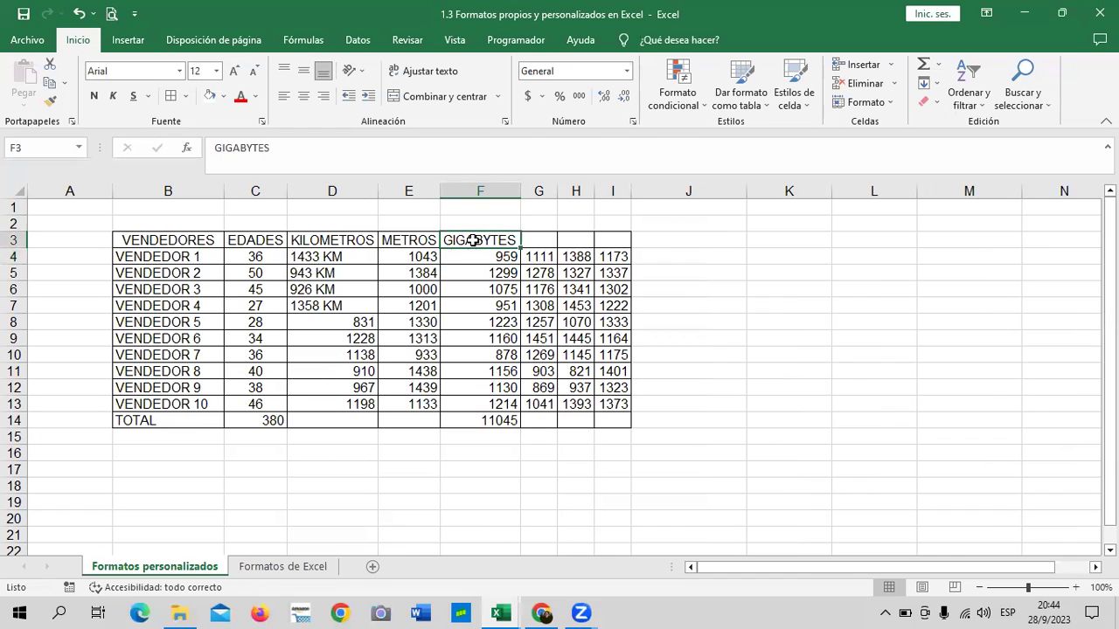
click(478, 258)
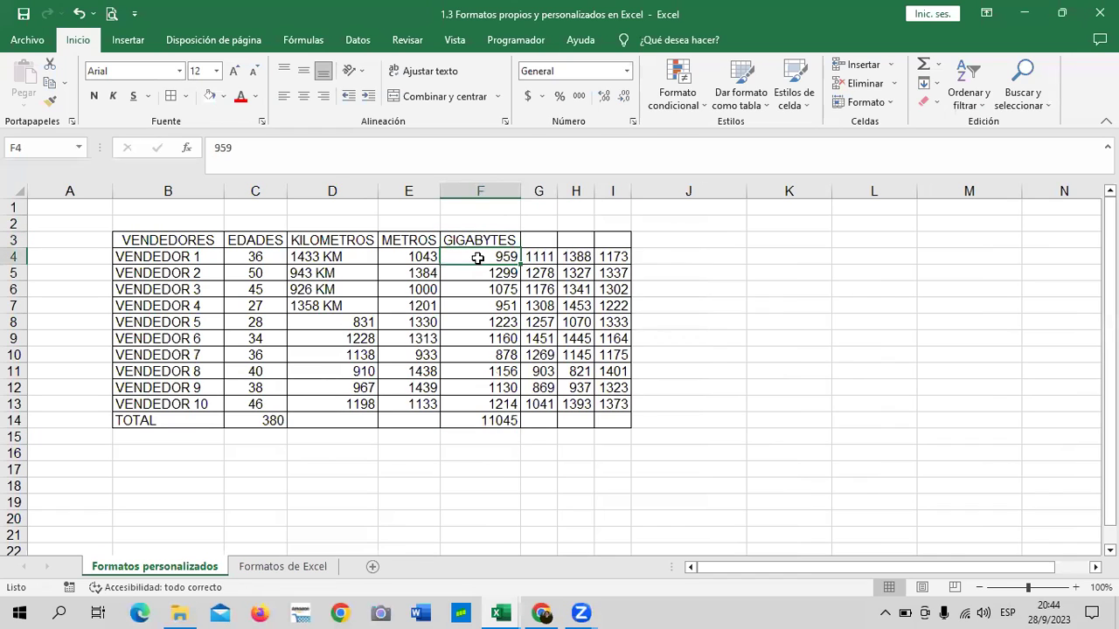
click(317, 157)
text(gb)
key(BackSpace)
key(BackSpace)
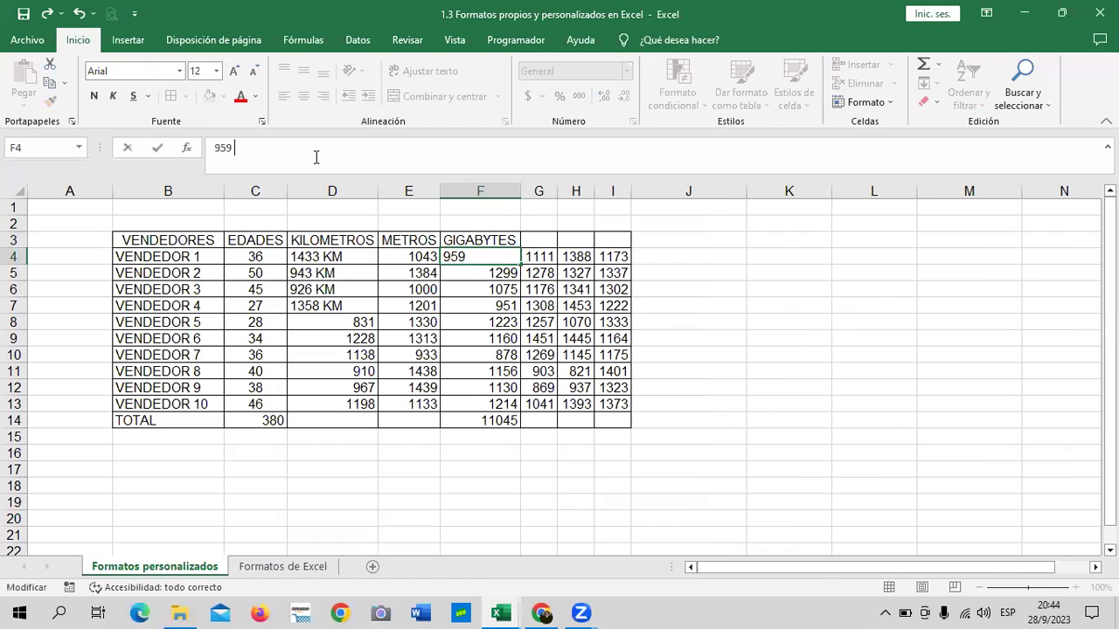
text(GB)
key(Return)
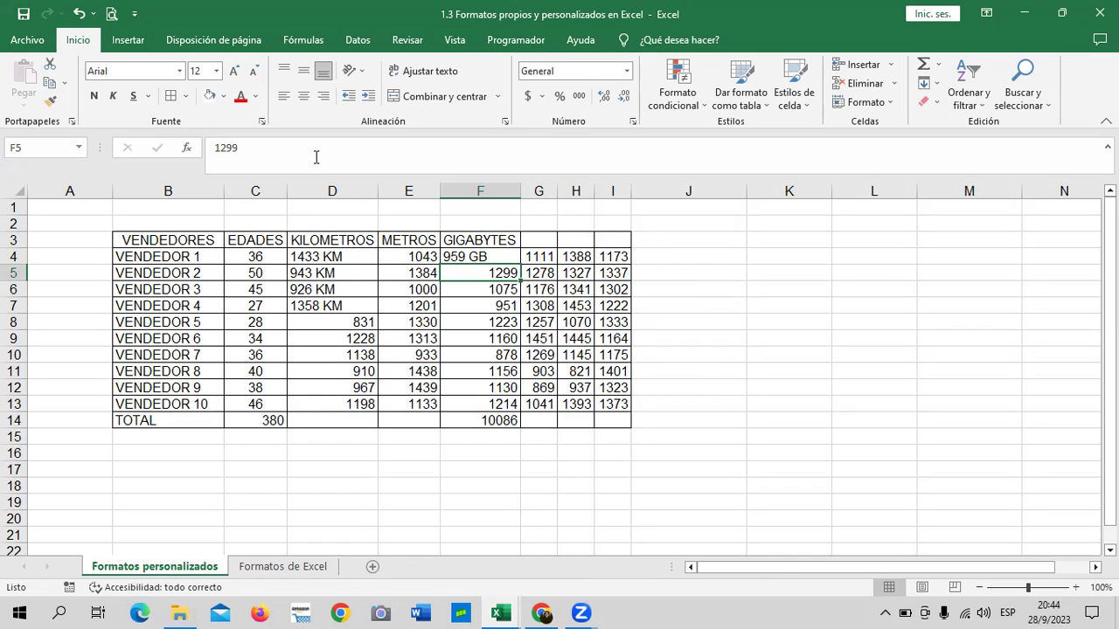
click(470, 255)
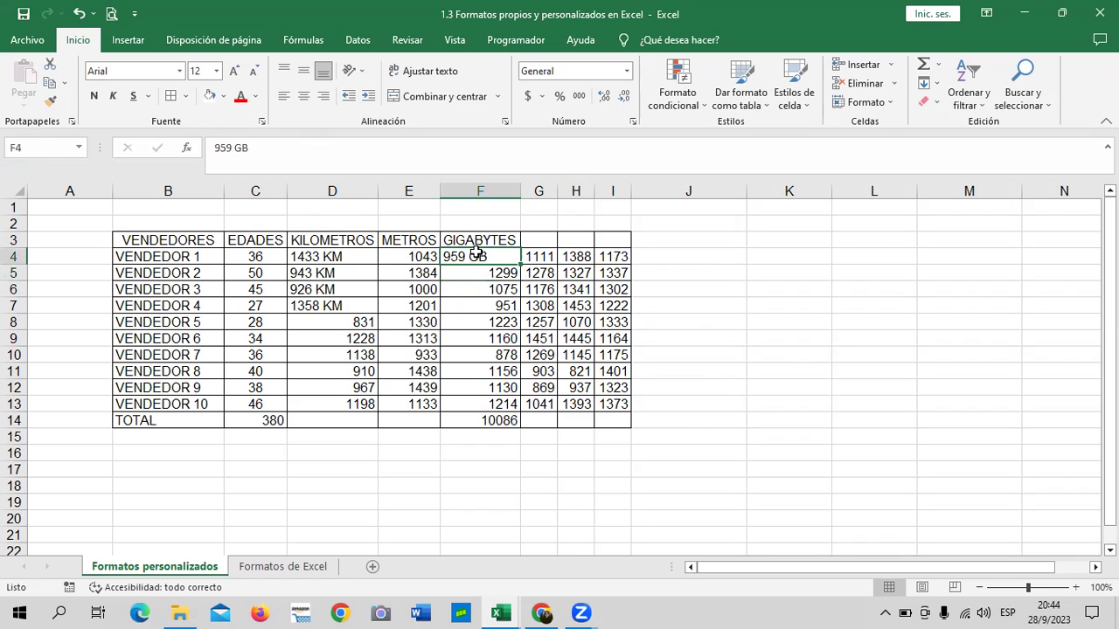
click(367, 154)
key(BackSpace)
key(BackSpace)
key(BackSpace)
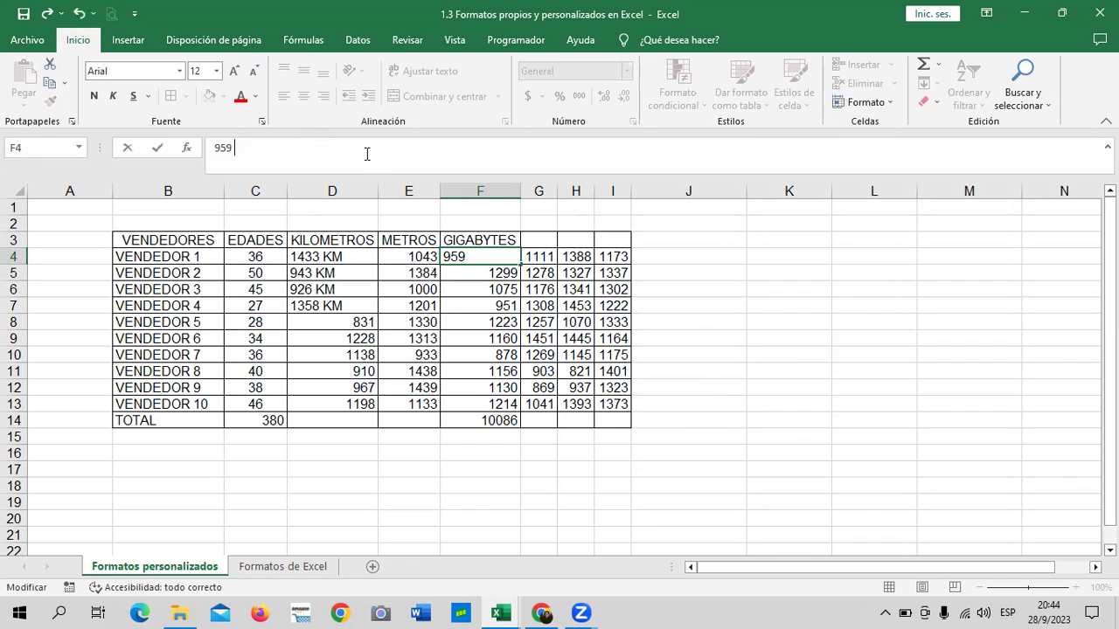
key(Return)
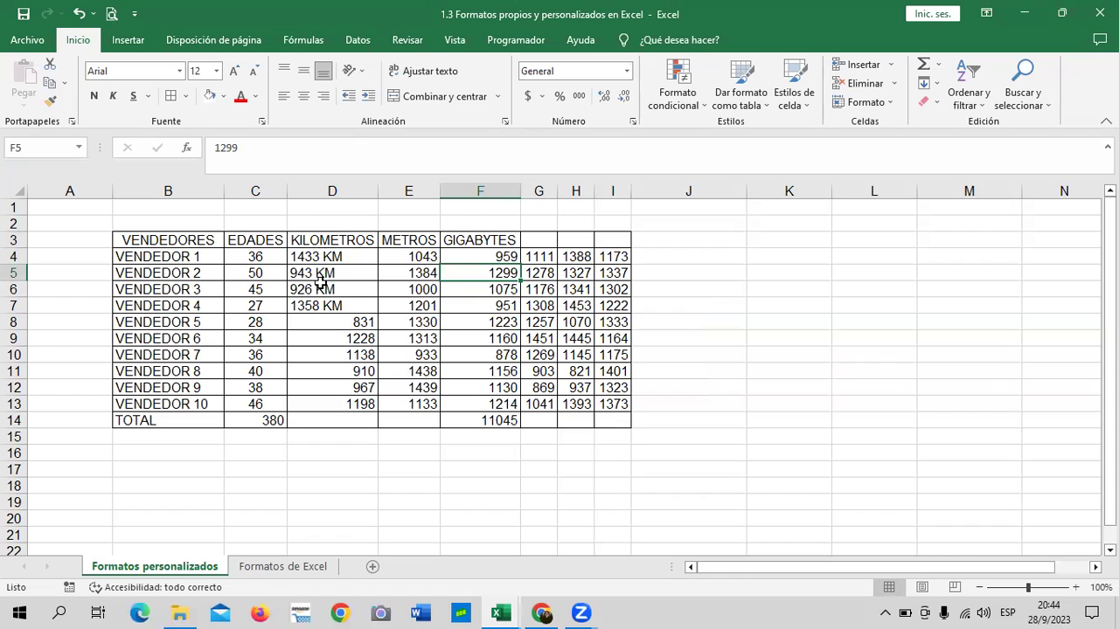
Remove the KM text from 1433 and 943 in D4 and D5
click(303, 149)
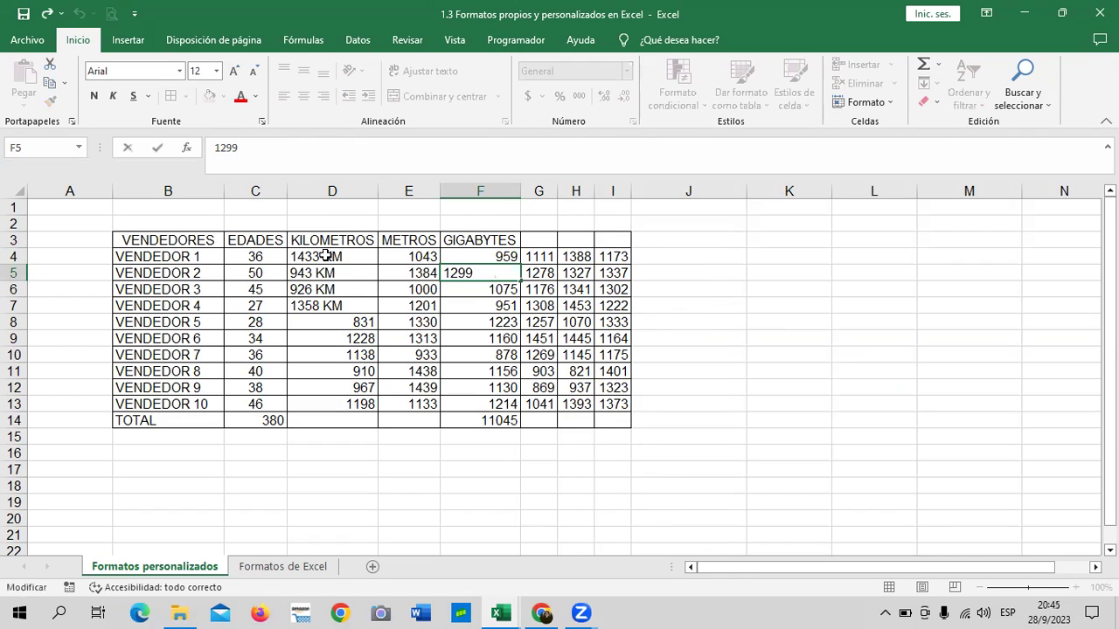
click(325, 256)
click(335, 154)
key(BackSpace)
key(BackSpace)
key(BackSpace)
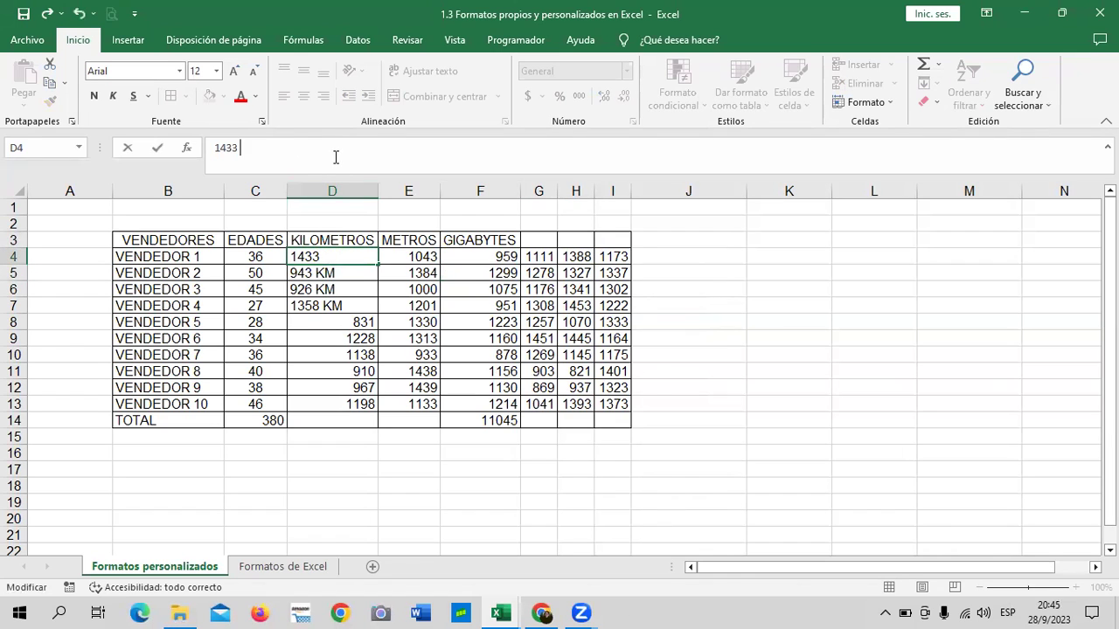
key(Return)
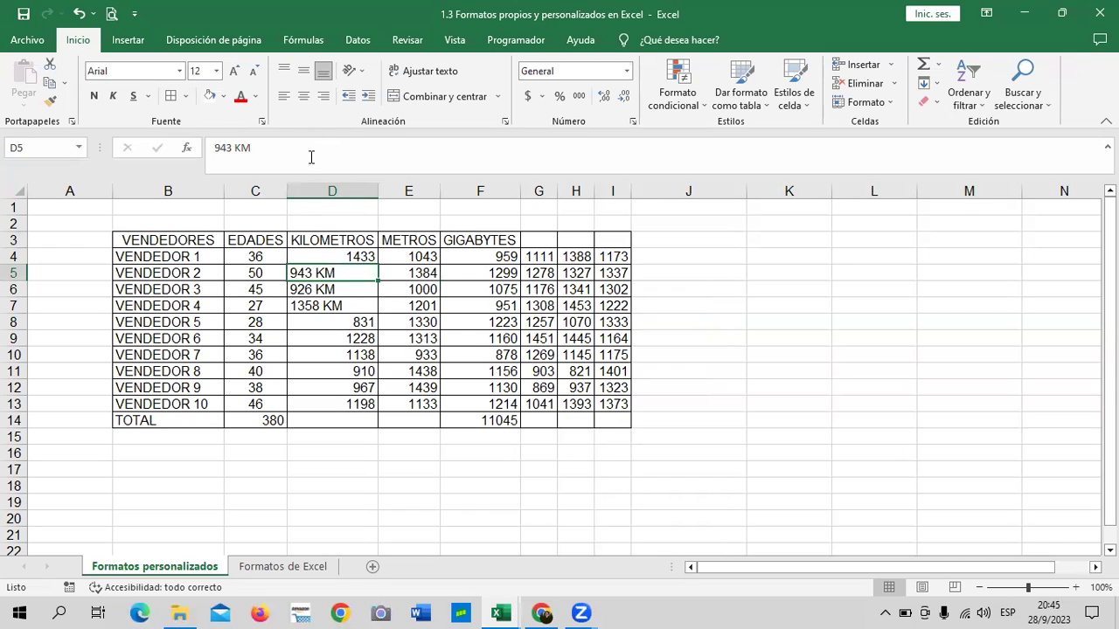
double_click(313, 152)
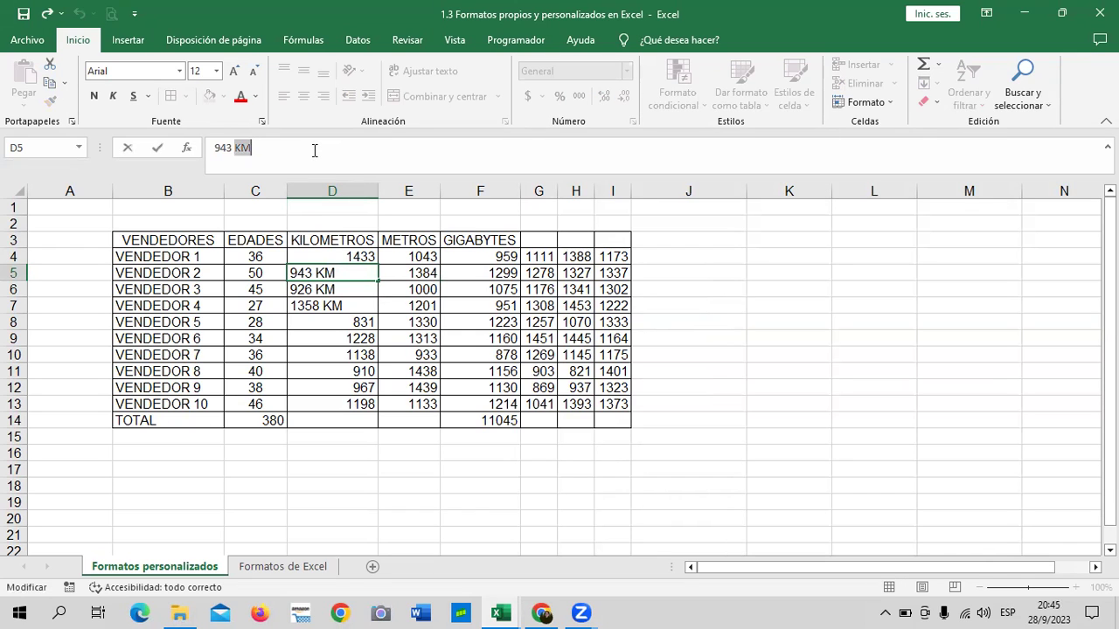
key(BackSpace)
key(Return)
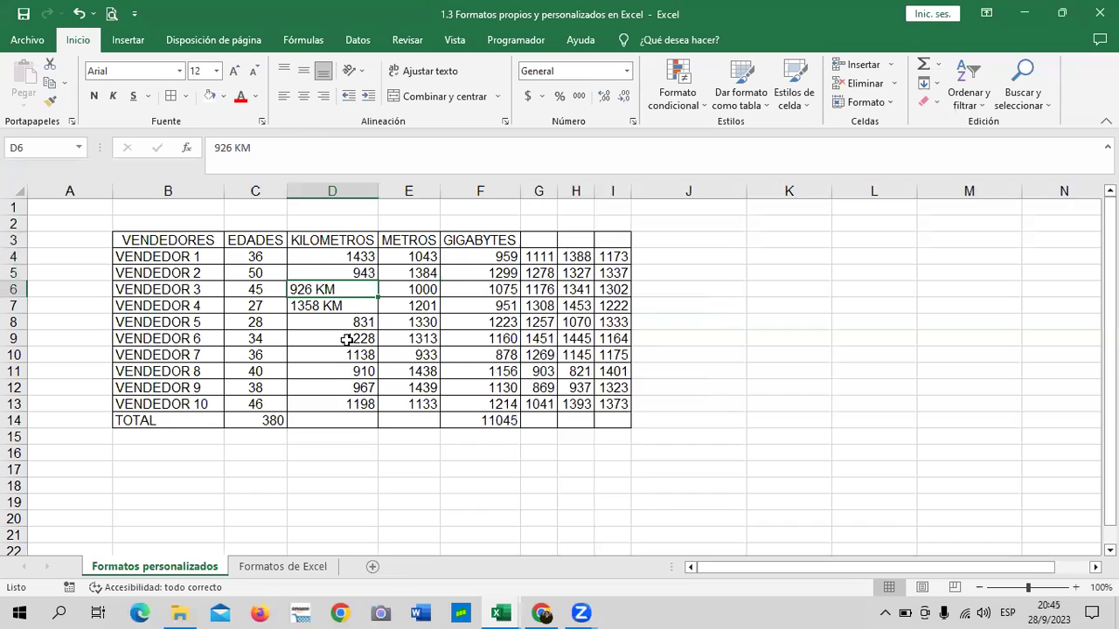
Remove the KM text from 926 and 1358 in D6 and D7
click(308, 149)
key(BackSpace)
key(BackSpace)
key(BackSpace)
key(Return)
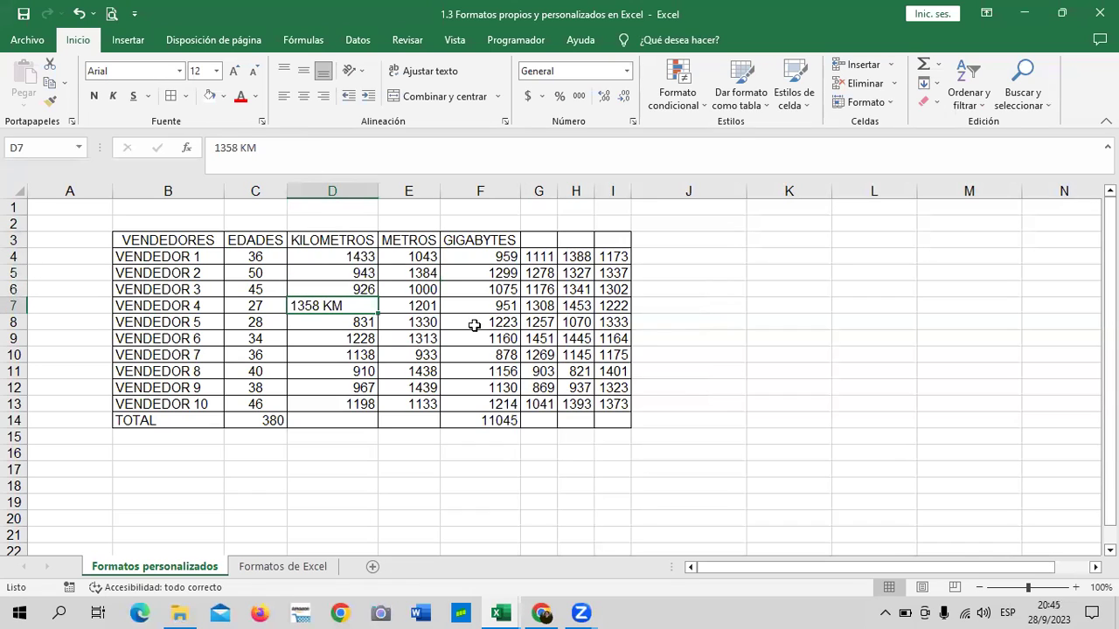
click(309, 148)
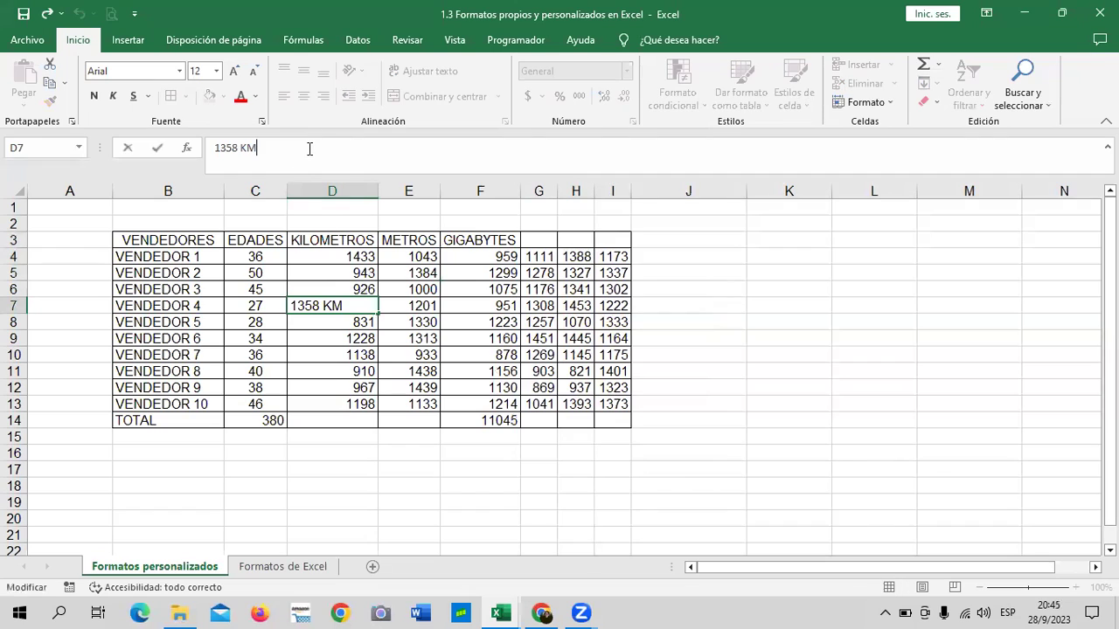
key(BackSpace)
key(BackSpace)
key(Return)
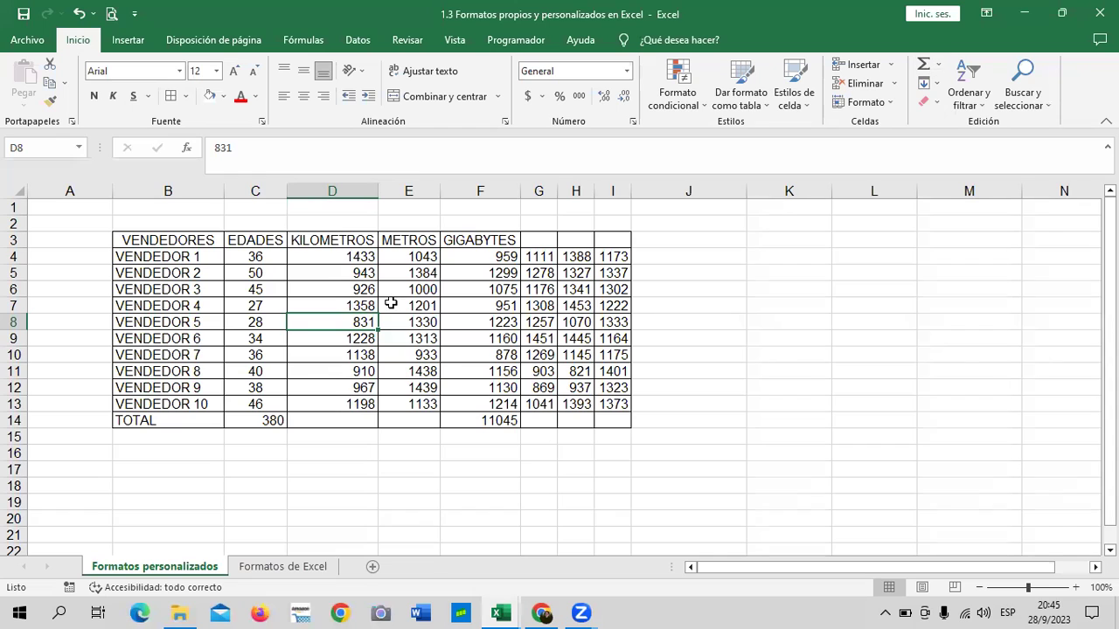
AutoSum the KILOMETROS column in D14, giving 10932
click(336, 421)
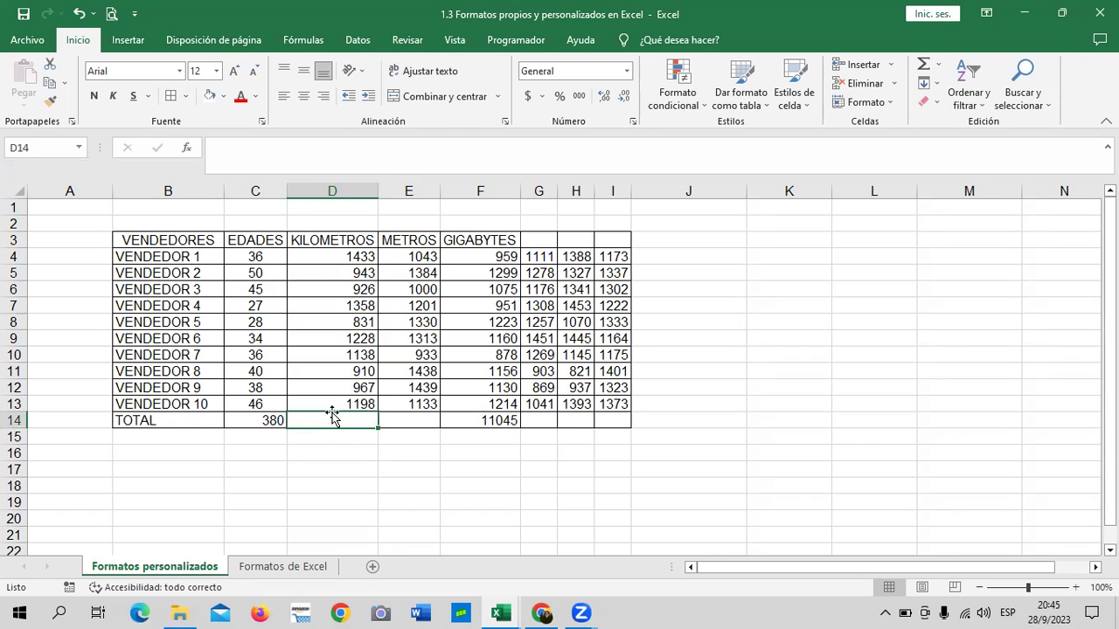
click(923, 66)
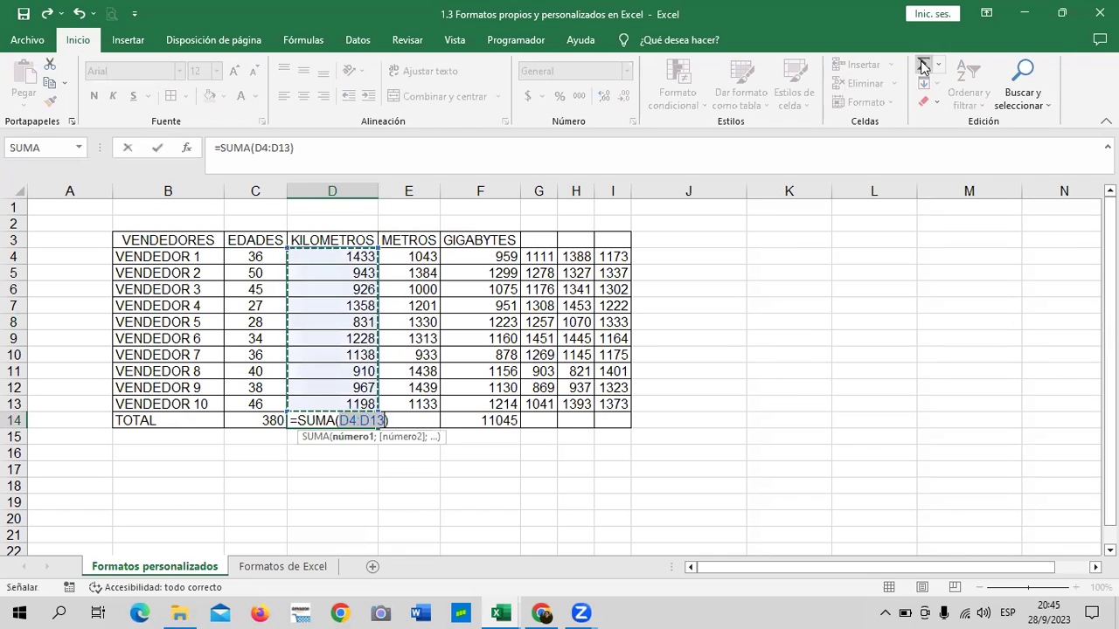
key(Return)
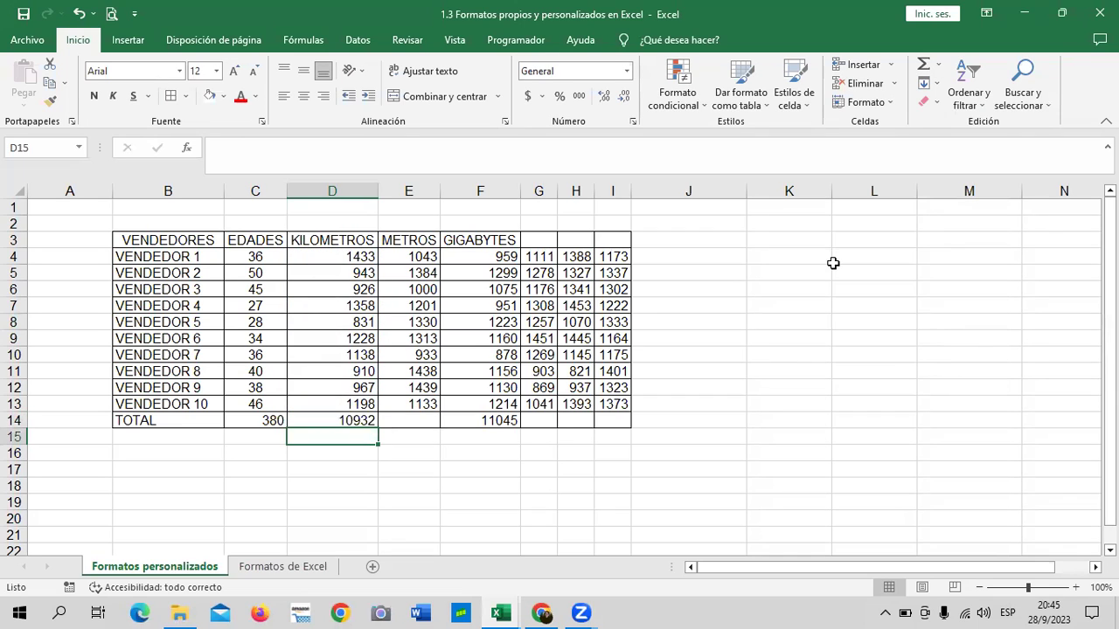
click(332, 421)
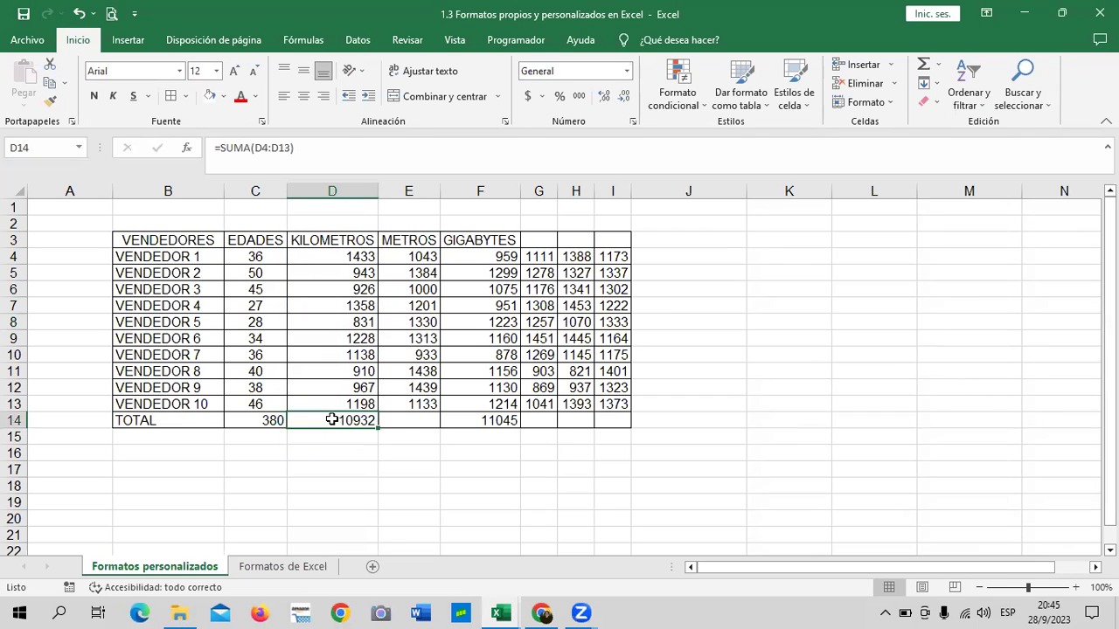
AutoSum the METROS column in E14, giving 12214
click(398, 419)
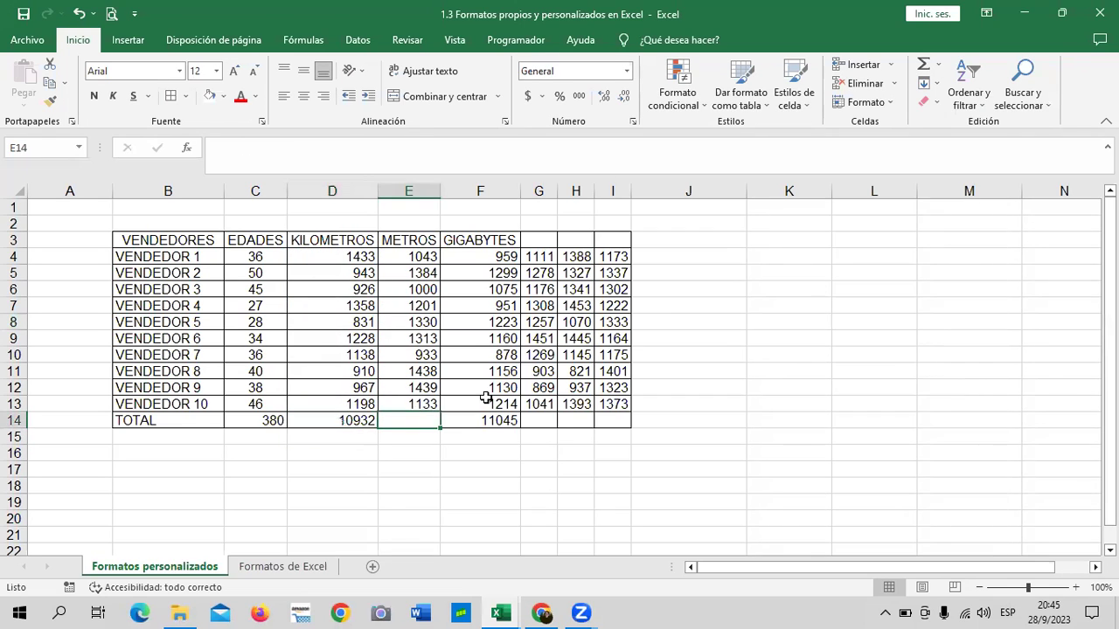
click(923, 66)
key(Return)
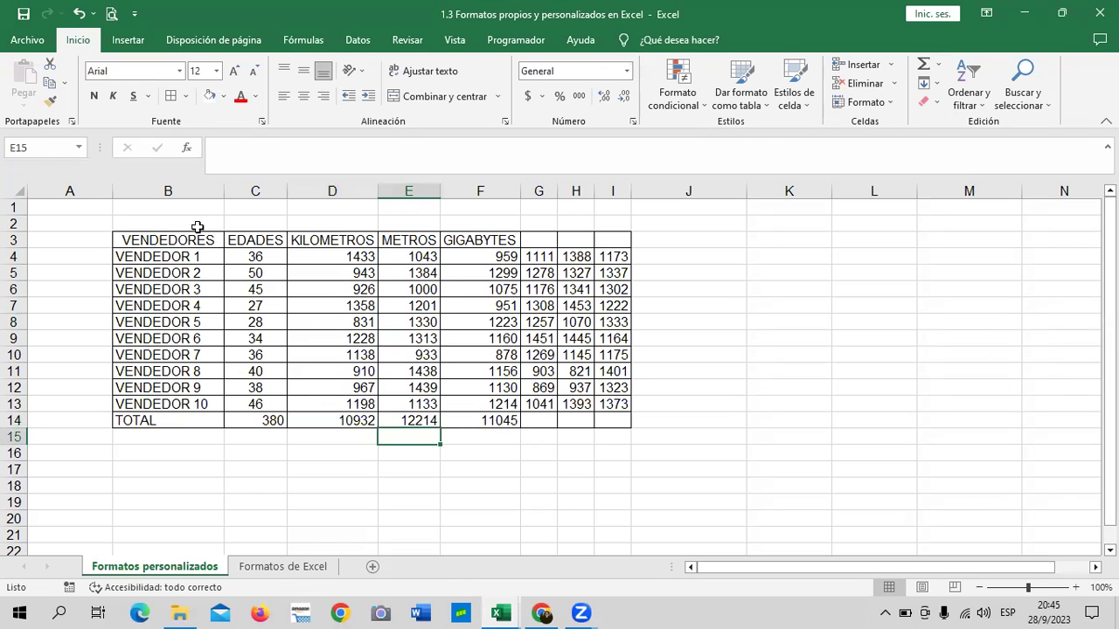
click(711, 349)
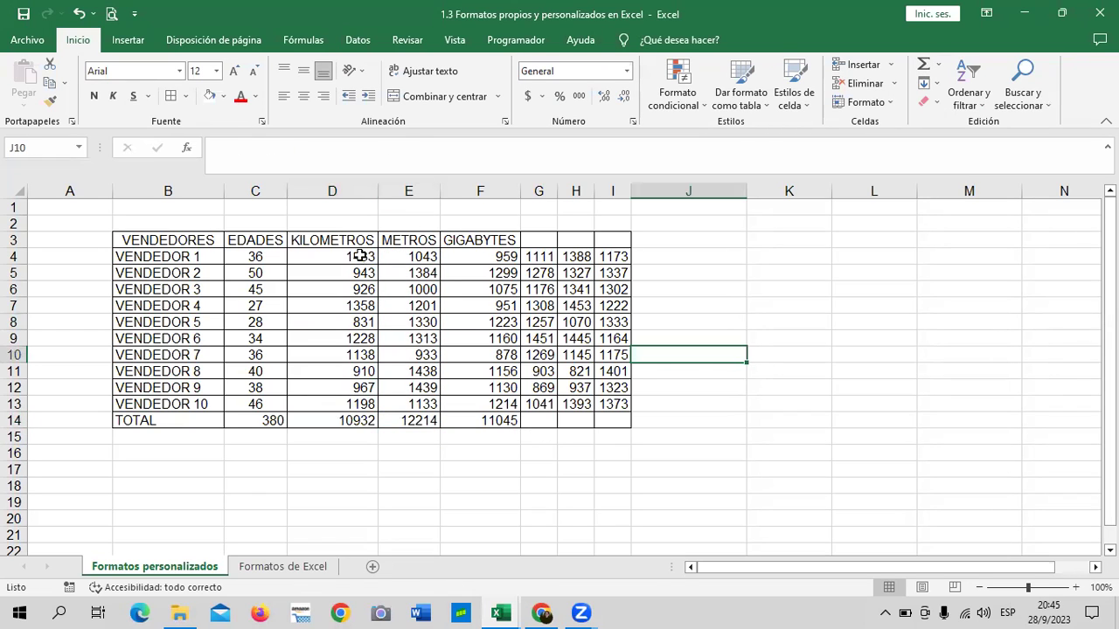
Apply the custom format 0 "km" to D4:D14, showing 1433 km and a 10932 km total
drag(359, 256, 350, 418)
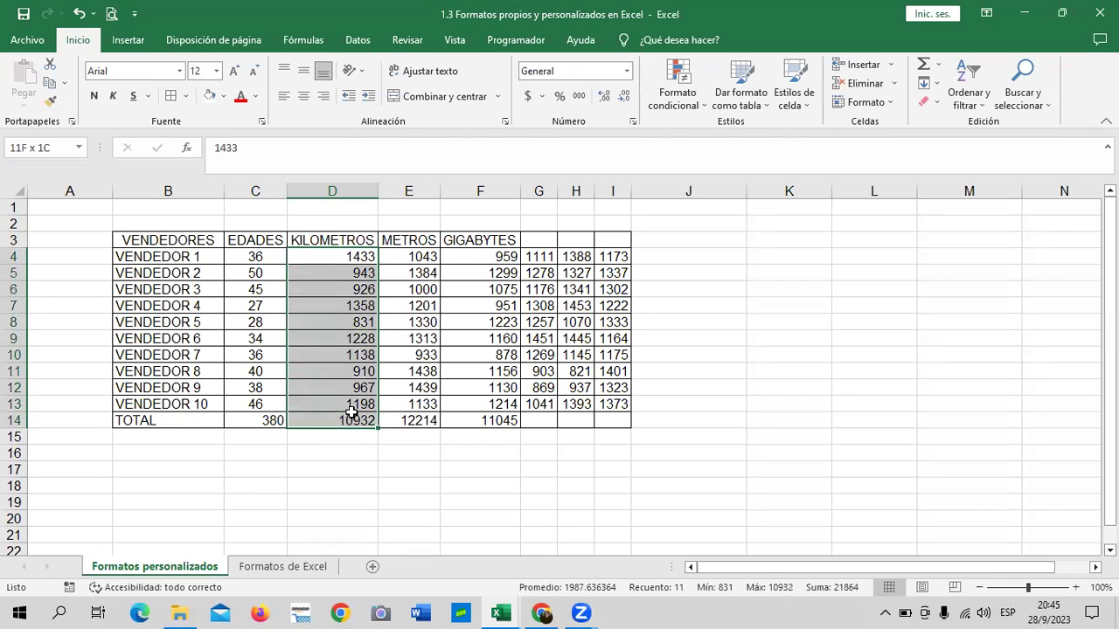
drag(350, 411, 350, 418)
click(632, 121)
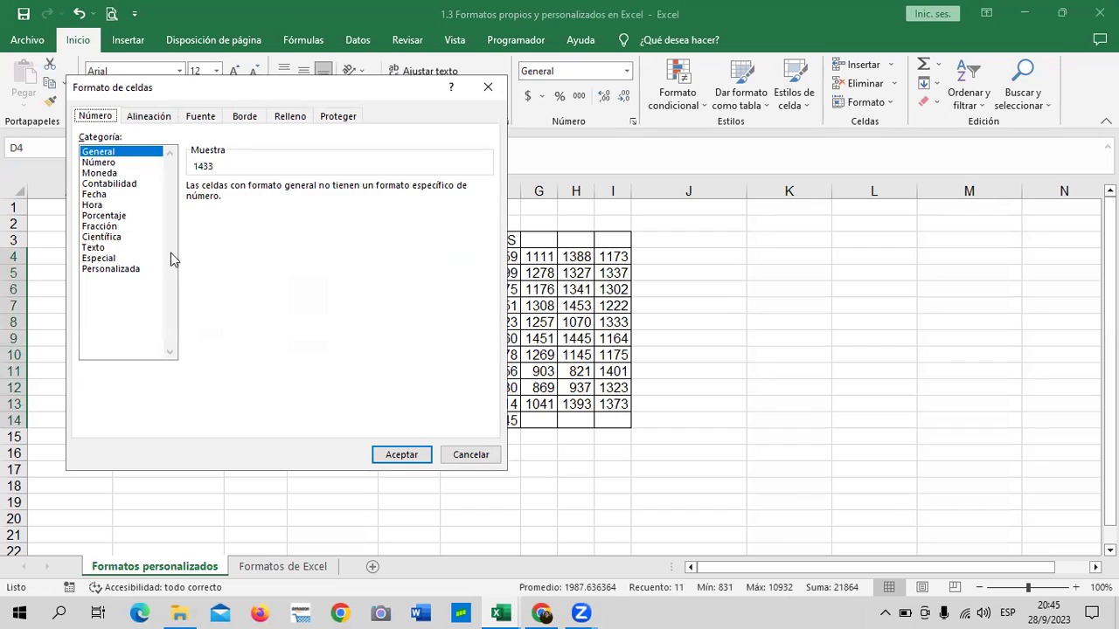
click(125, 270)
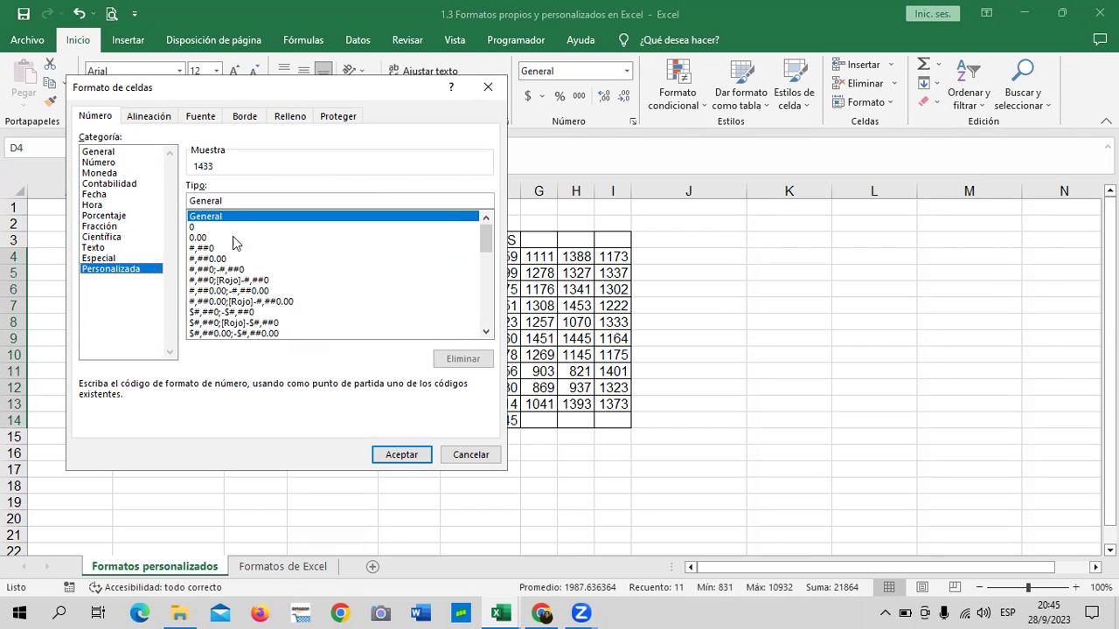
click(195, 228)
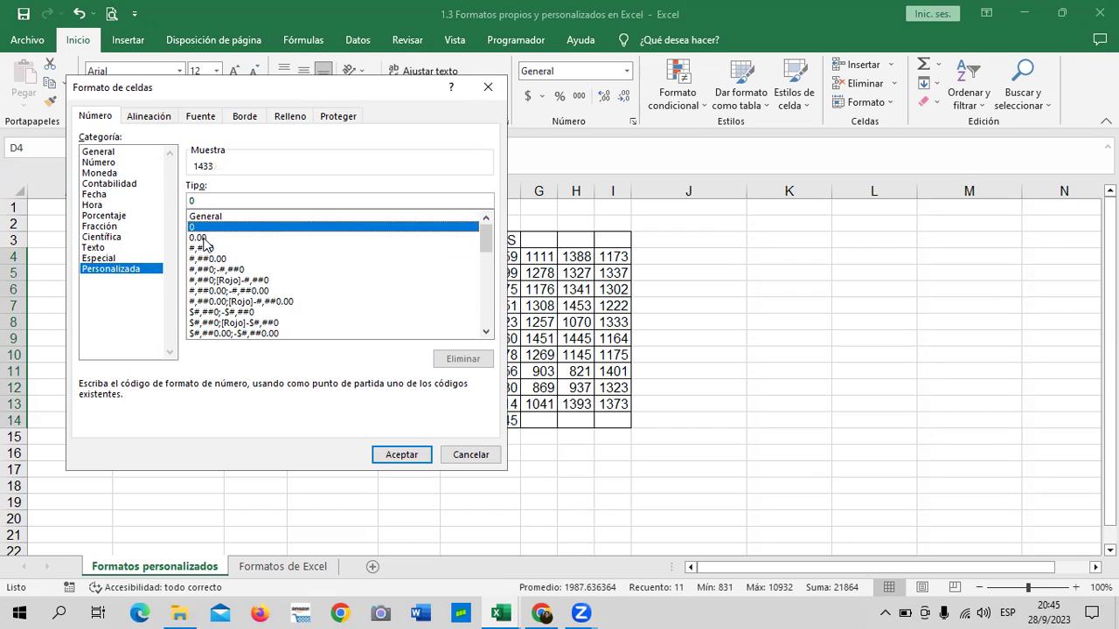
click(204, 239)
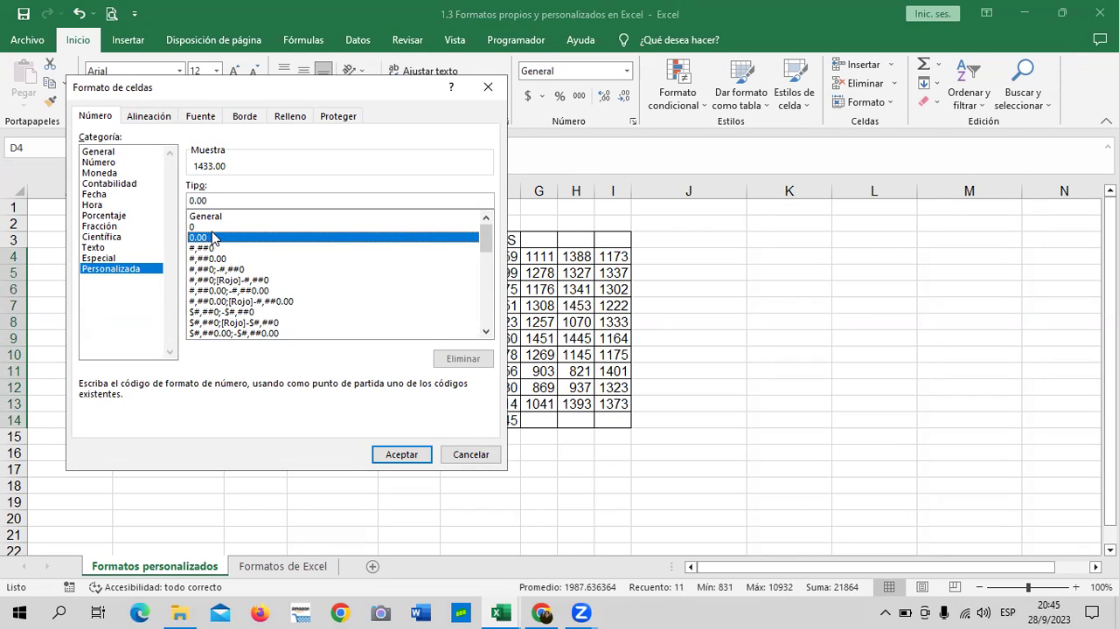
click(210, 229)
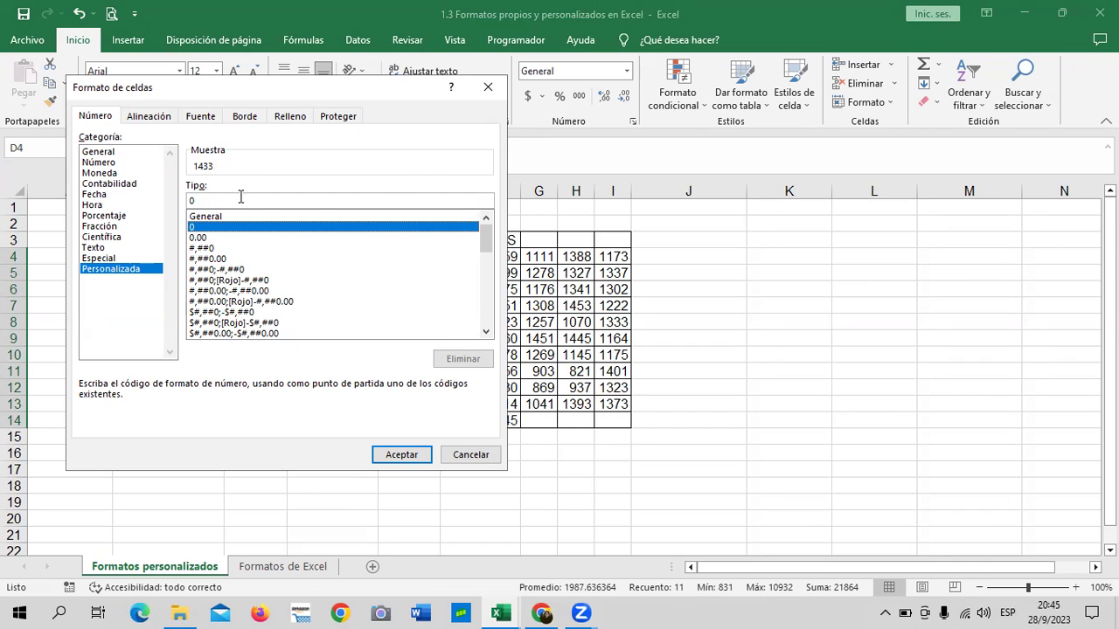
click(229, 200)
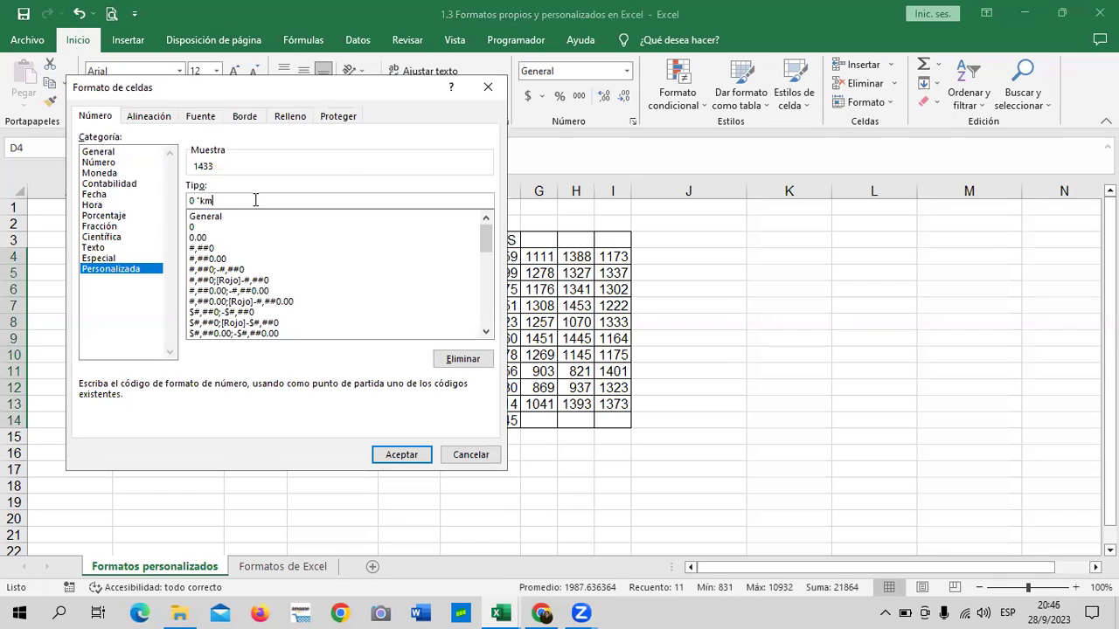
text(")
click(411, 456)
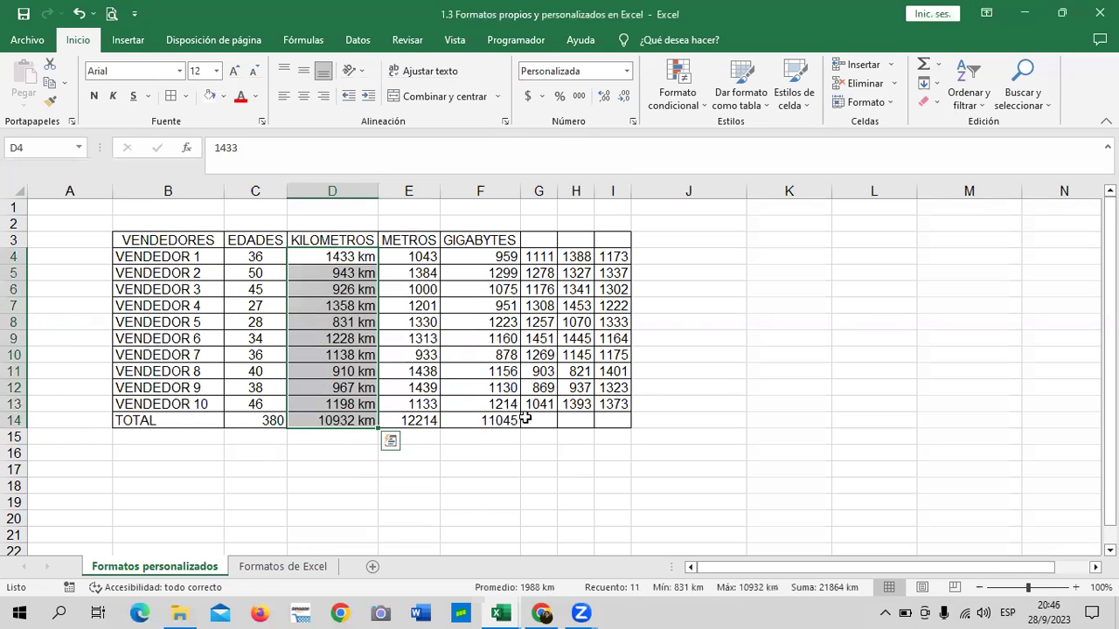
click(752, 352)
click(350, 385)
click(336, 273)
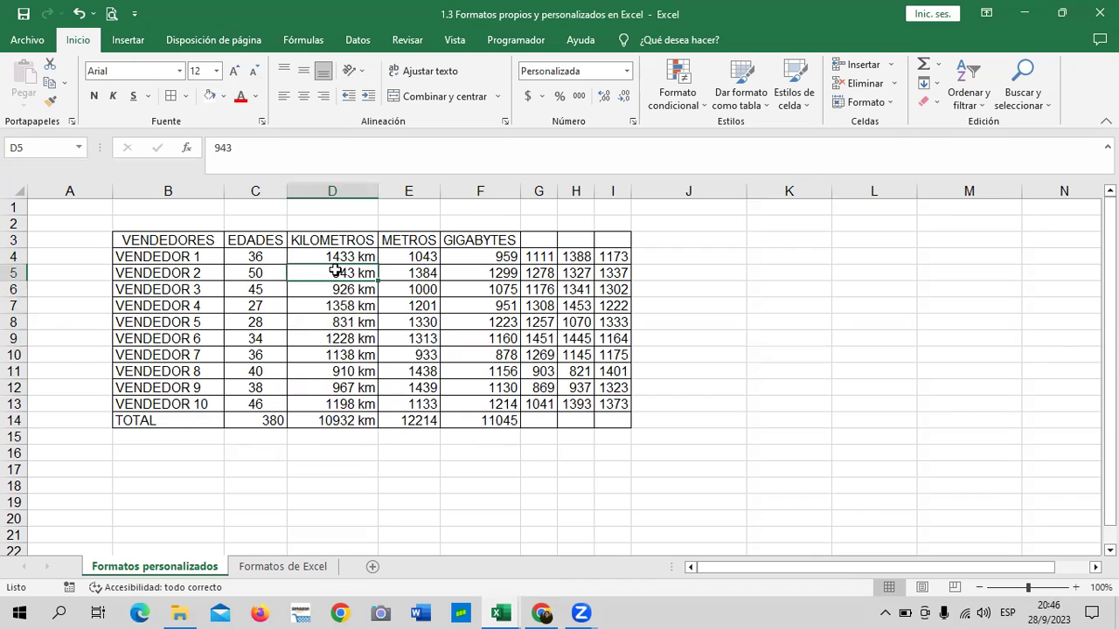
click(314, 420)
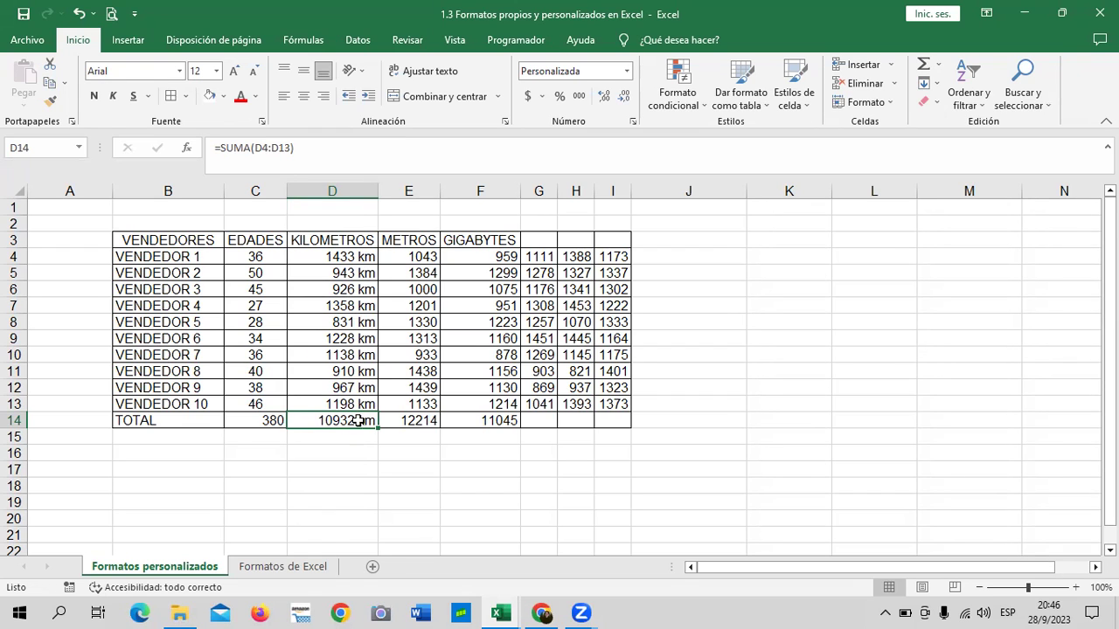
click(858, 390)
Select E4:E14 and start a custom number format from the 0.00 code
drag(424, 255, 415, 420)
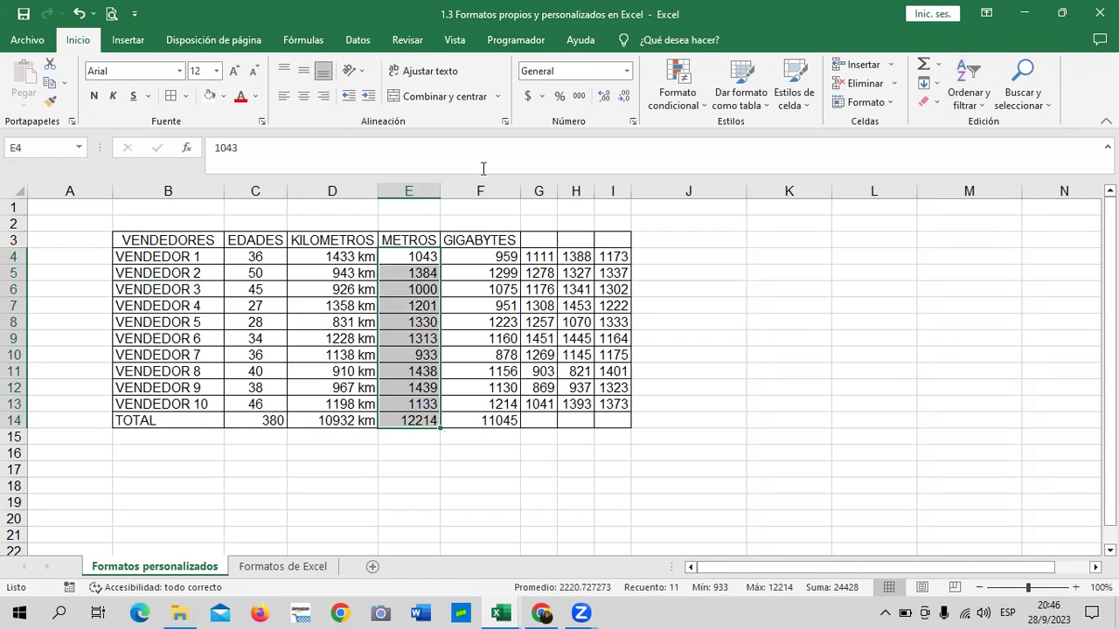
click(634, 124)
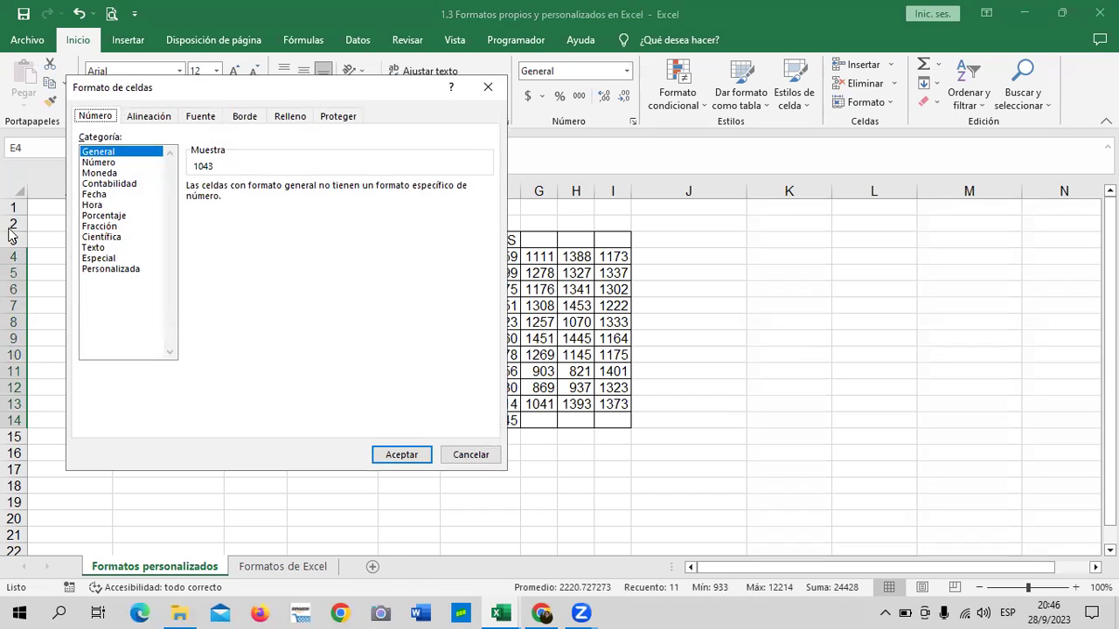
click(111, 273)
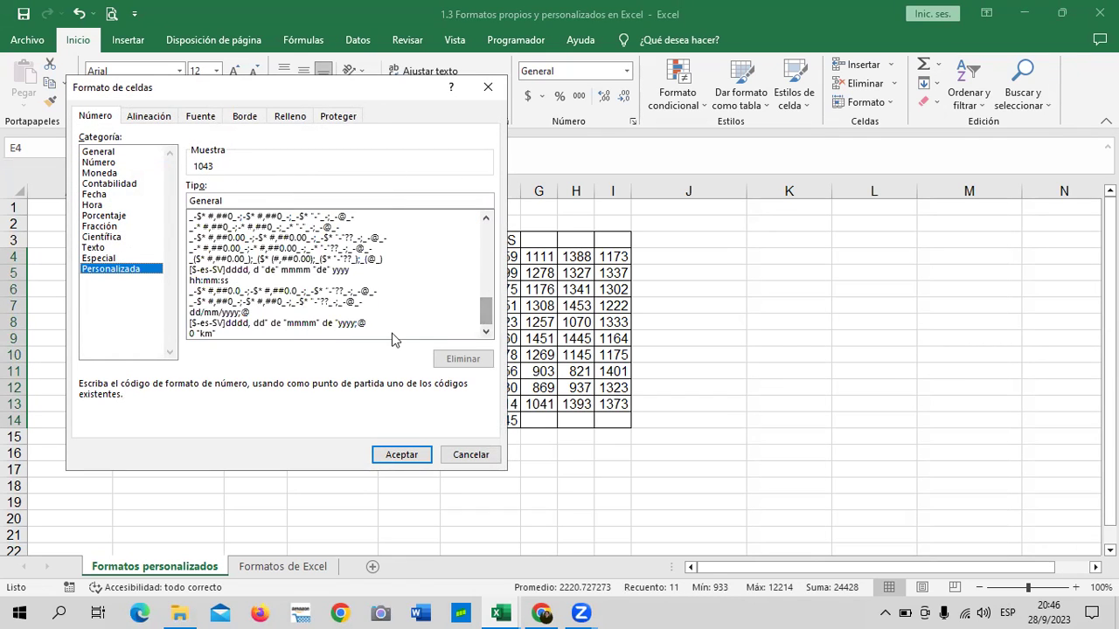
click(205, 335)
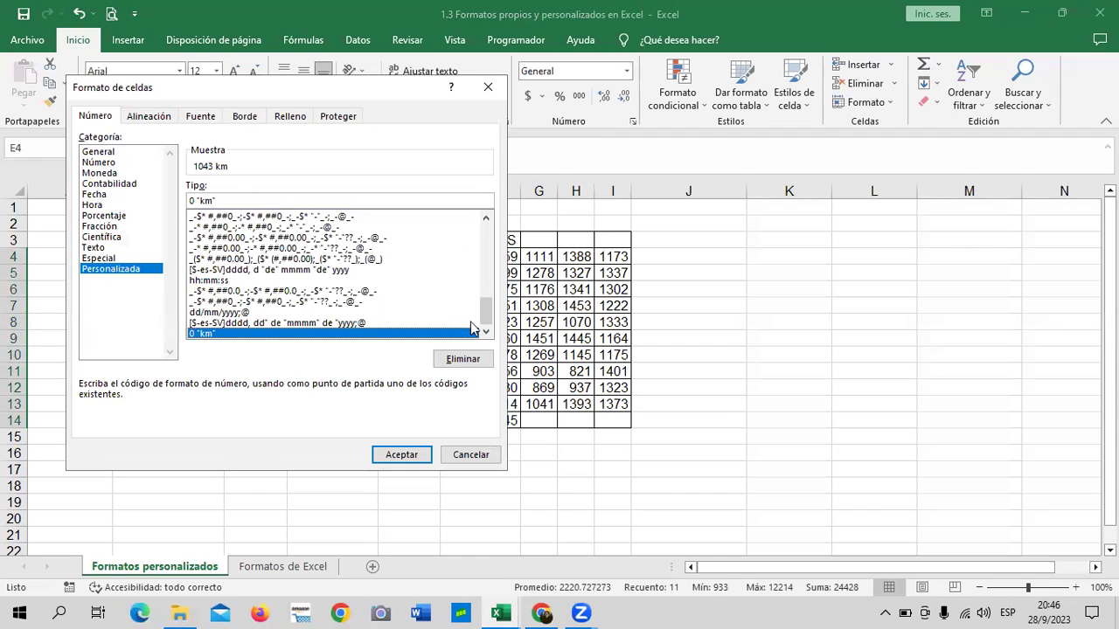
drag(486, 311, 486, 226)
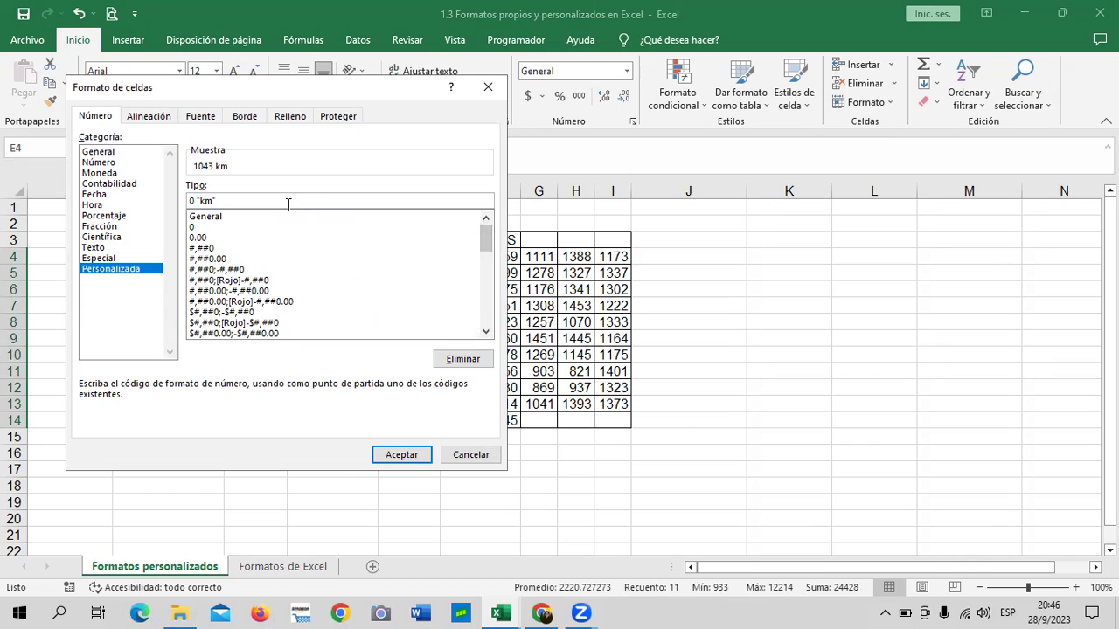
click(190, 228)
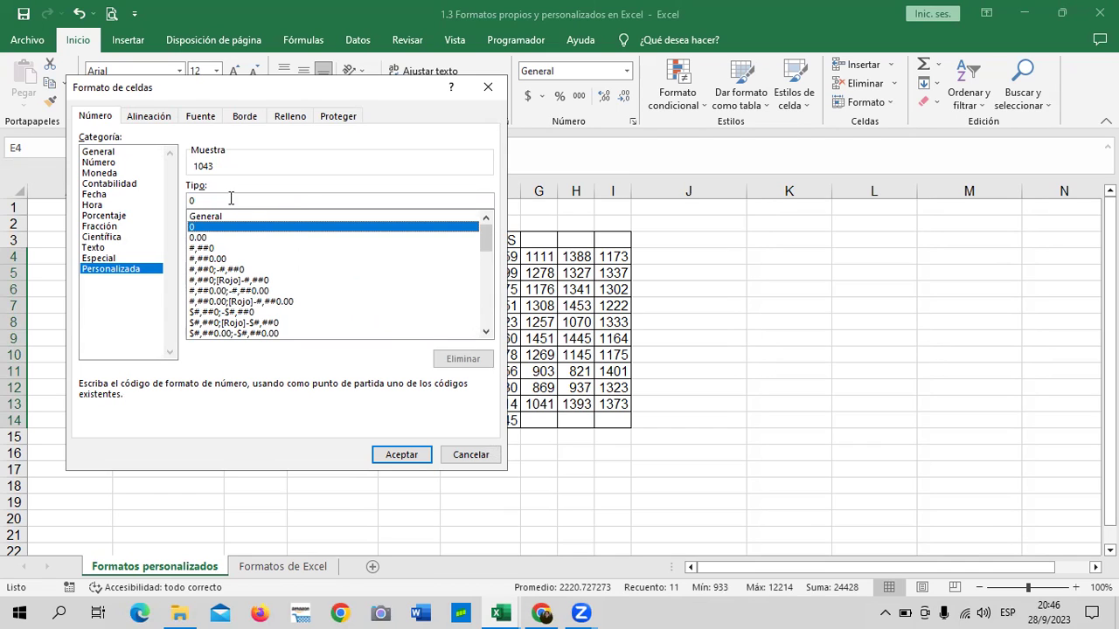
click(196, 238)
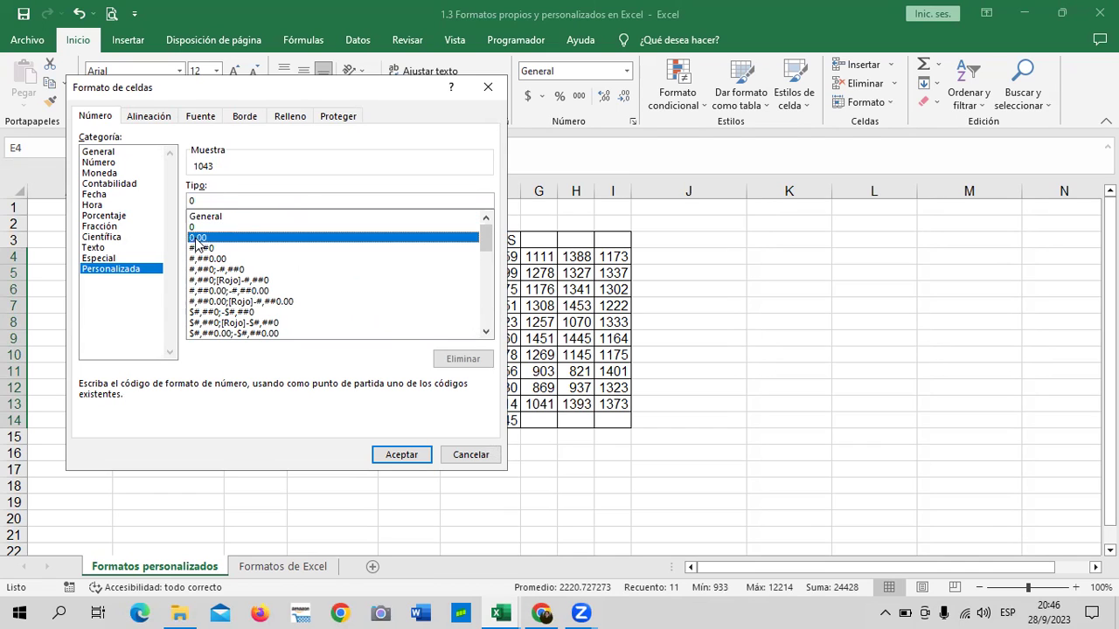
Set the format code to 0.00 "Mts" and apply it, giving values like 1043.00 Mts
click(250, 200)
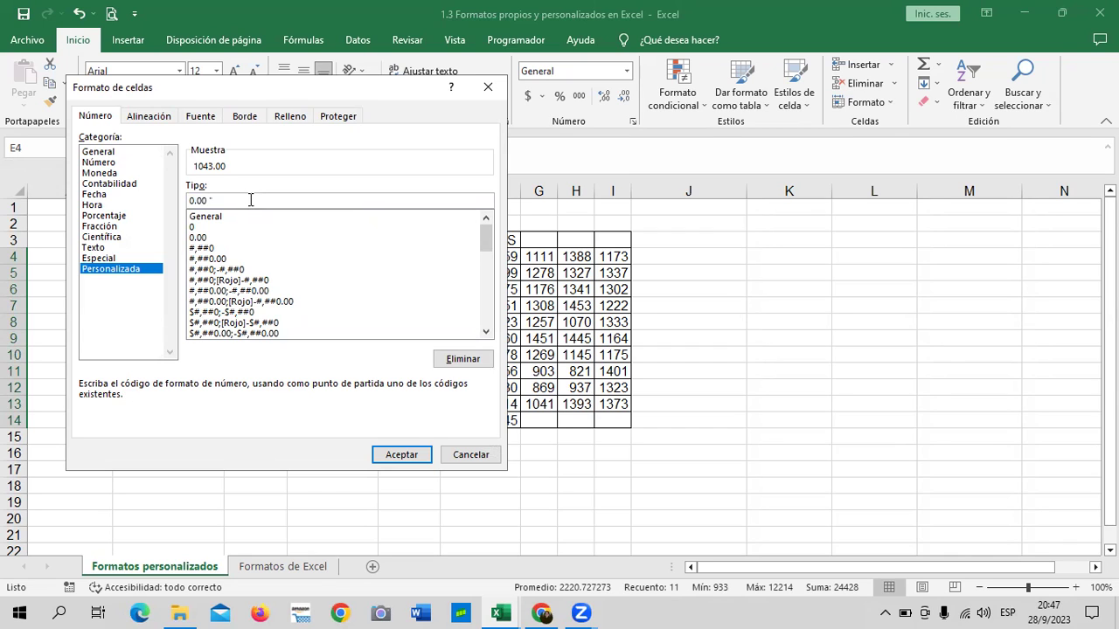
text(m)
key(BackSpace)
key(BackSpace)
text(S)
click(394, 457)
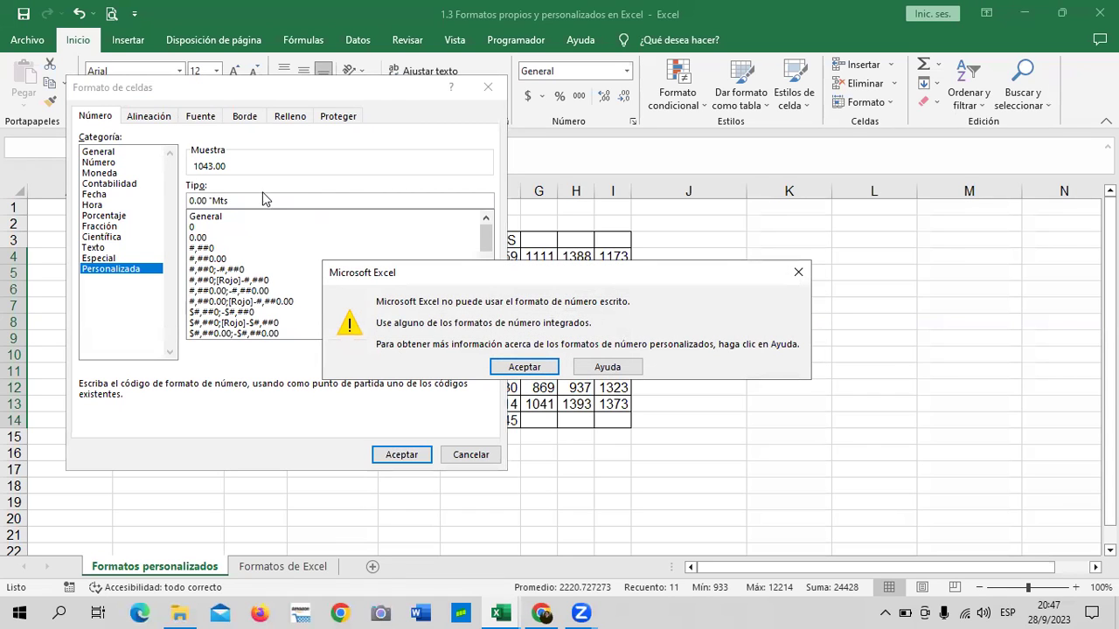
click(525, 367)
click(291, 200)
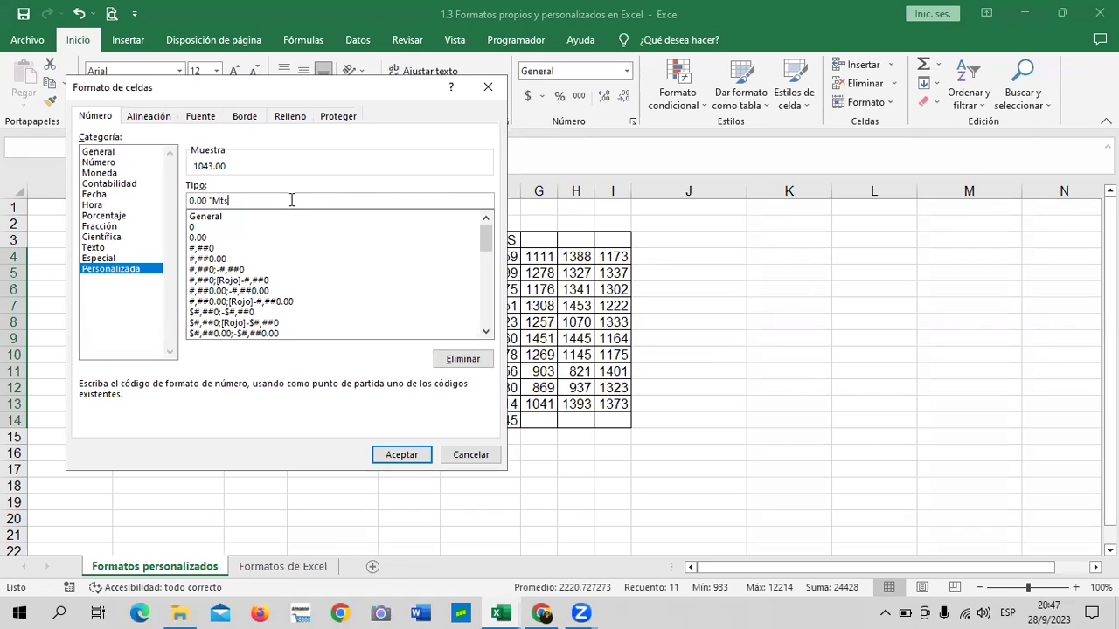
text(")
click(401, 454)
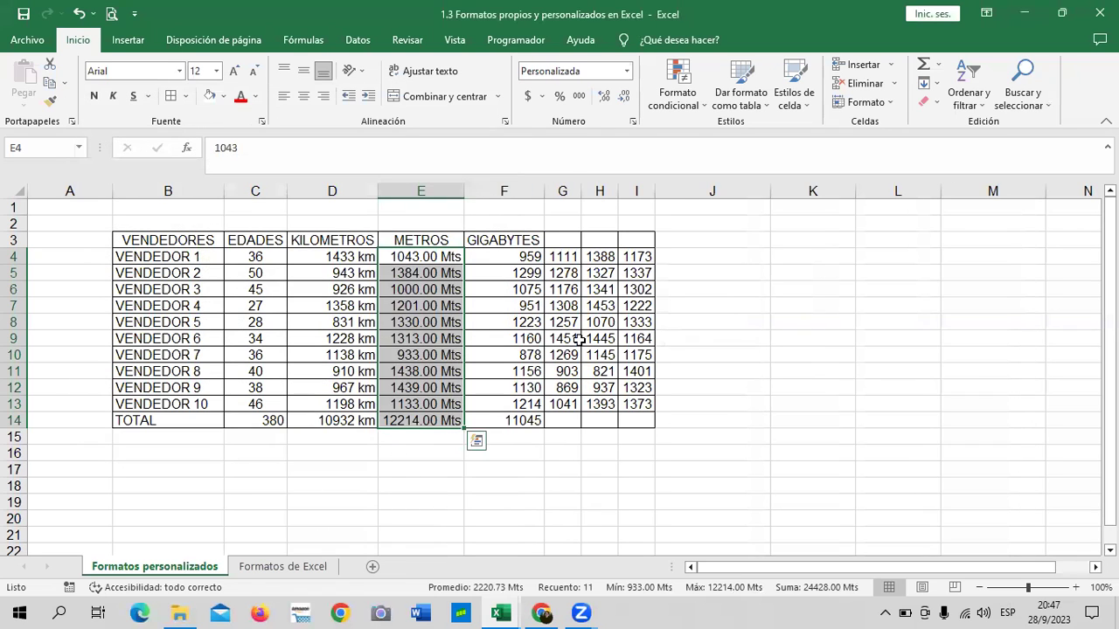
Reduce E4:E14 to zero decimals, showing 1043 Mts and a 12214 Mts total
click(764, 326)
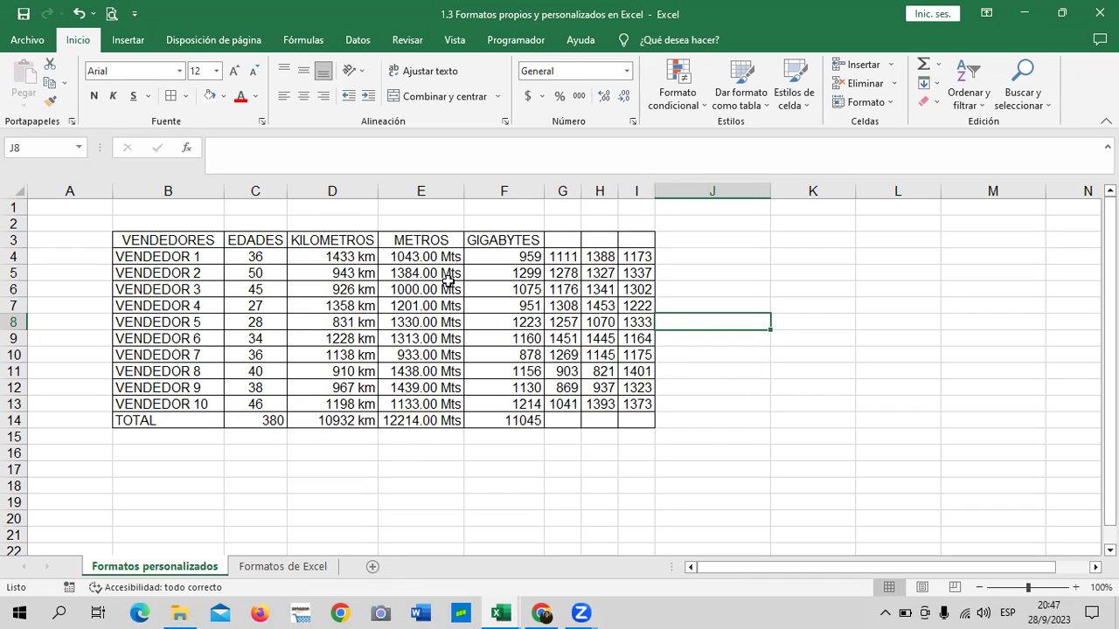
drag(440, 253, 448, 419)
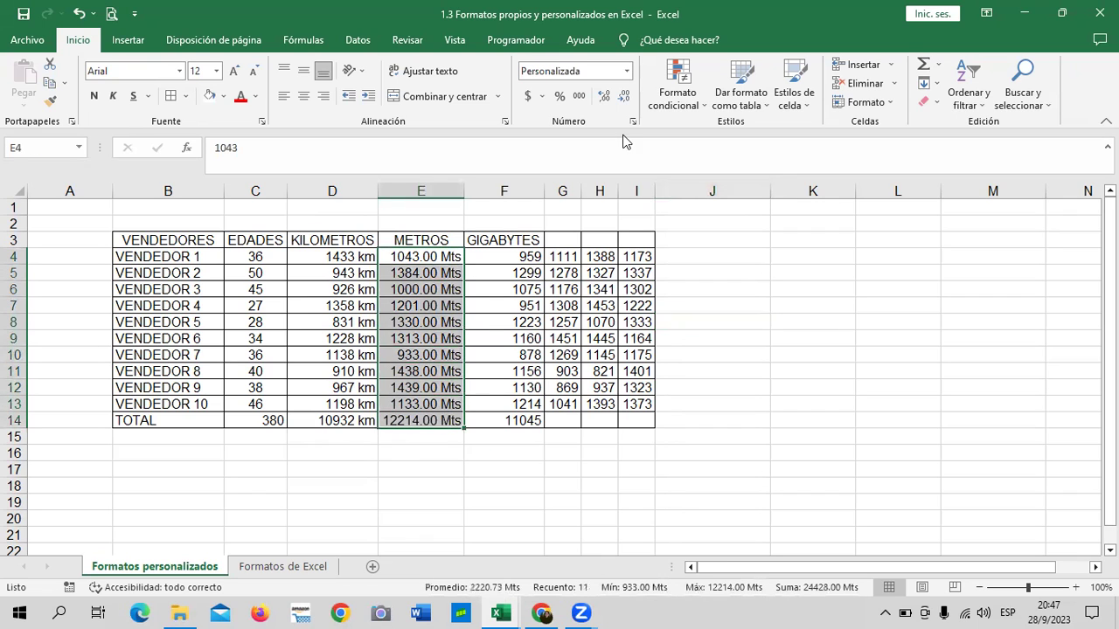
click(626, 98)
click(626, 98)
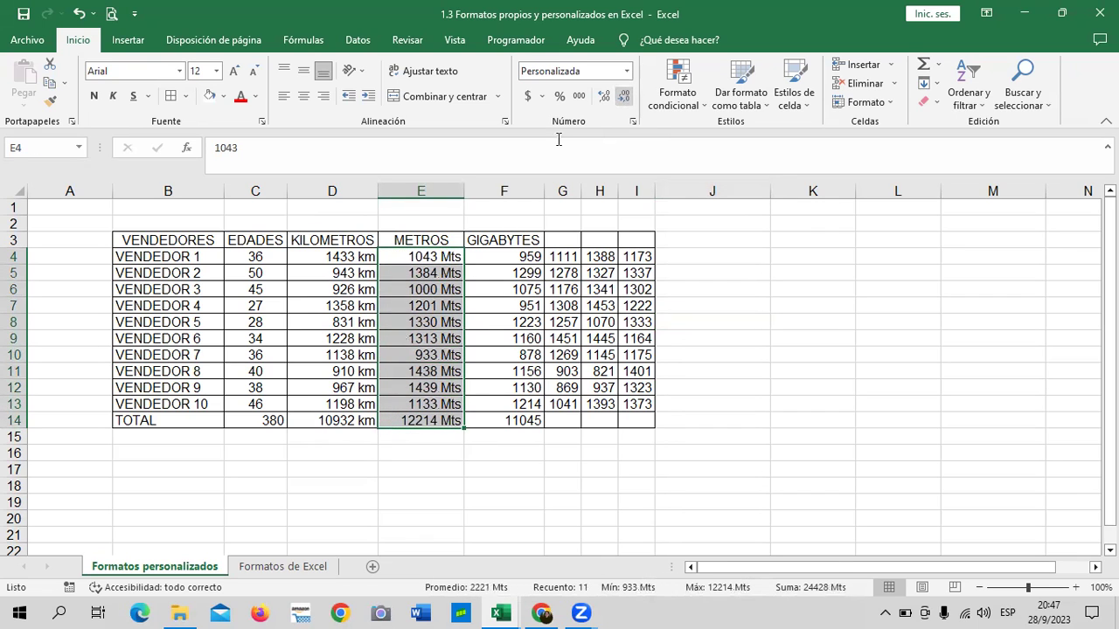
click(772, 381)
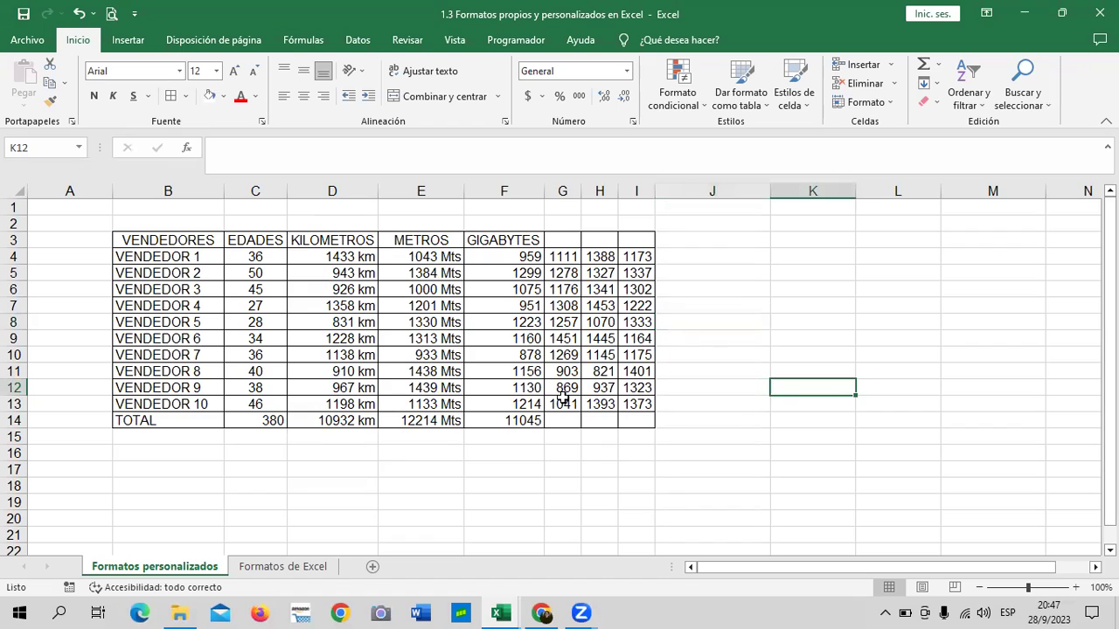
click(415, 420)
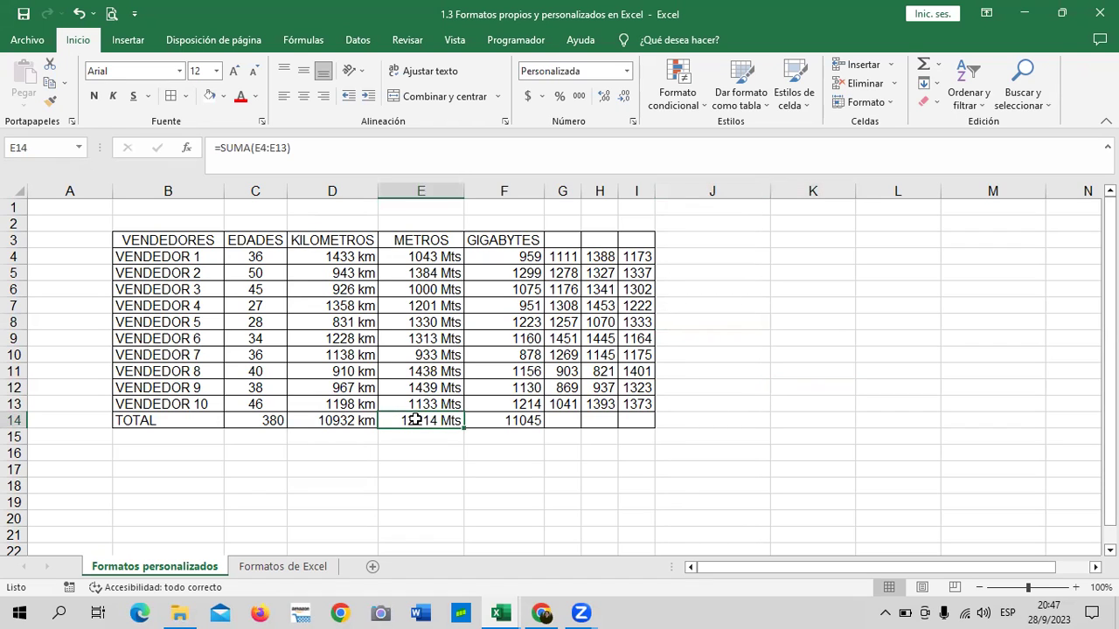
Select the GIGABYTES values F4:F14, including the total
click(870, 325)
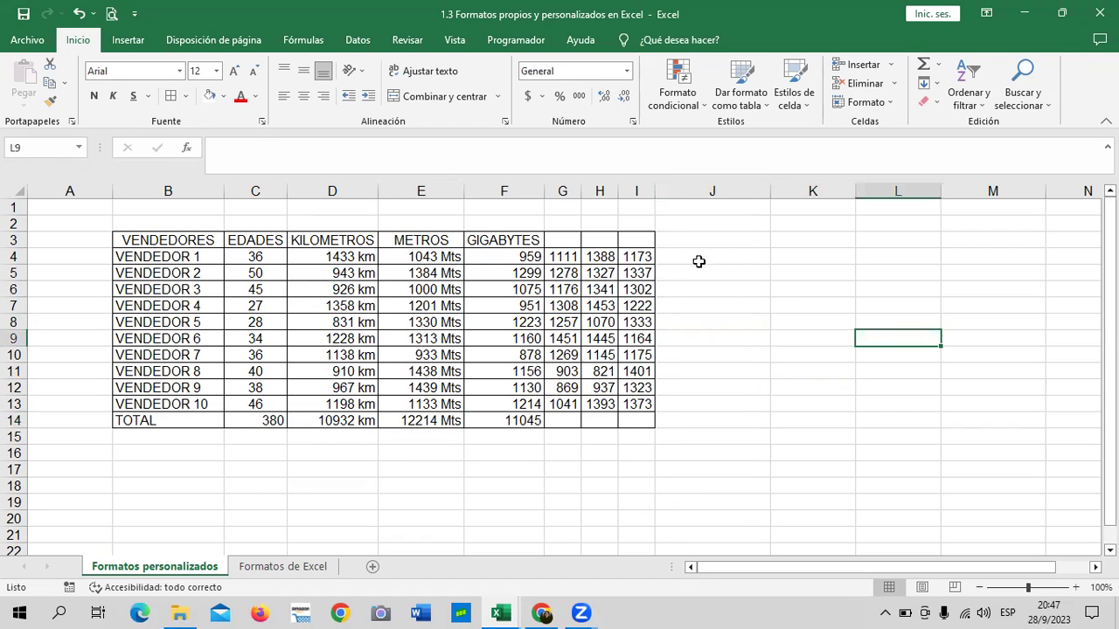
drag(528, 256, 525, 273)
drag(510, 321, 507, 420)
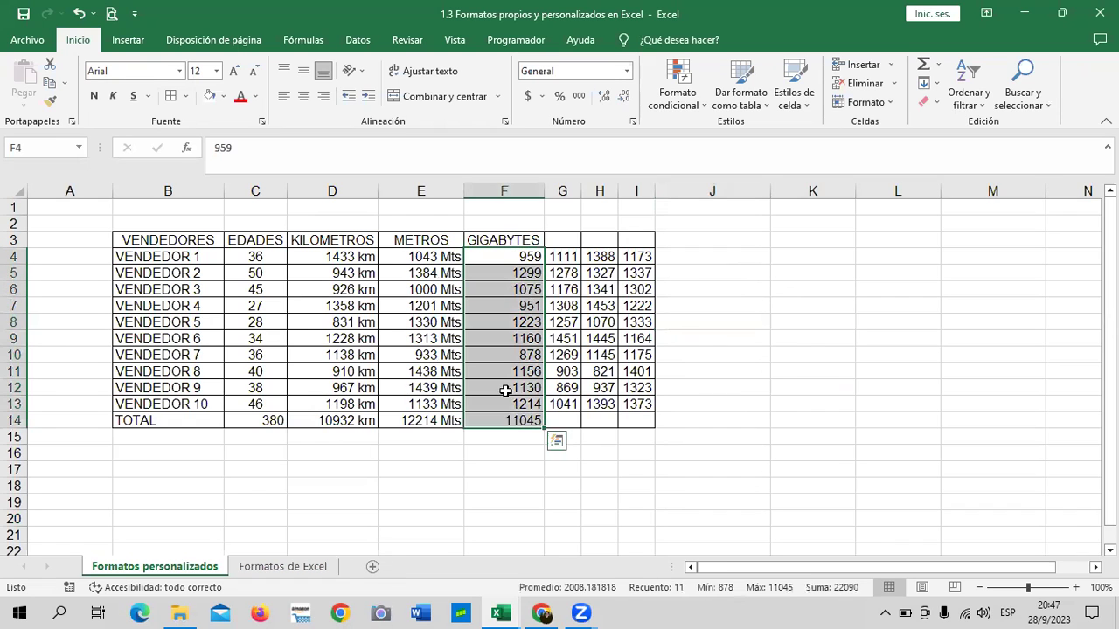
click(518, 259)
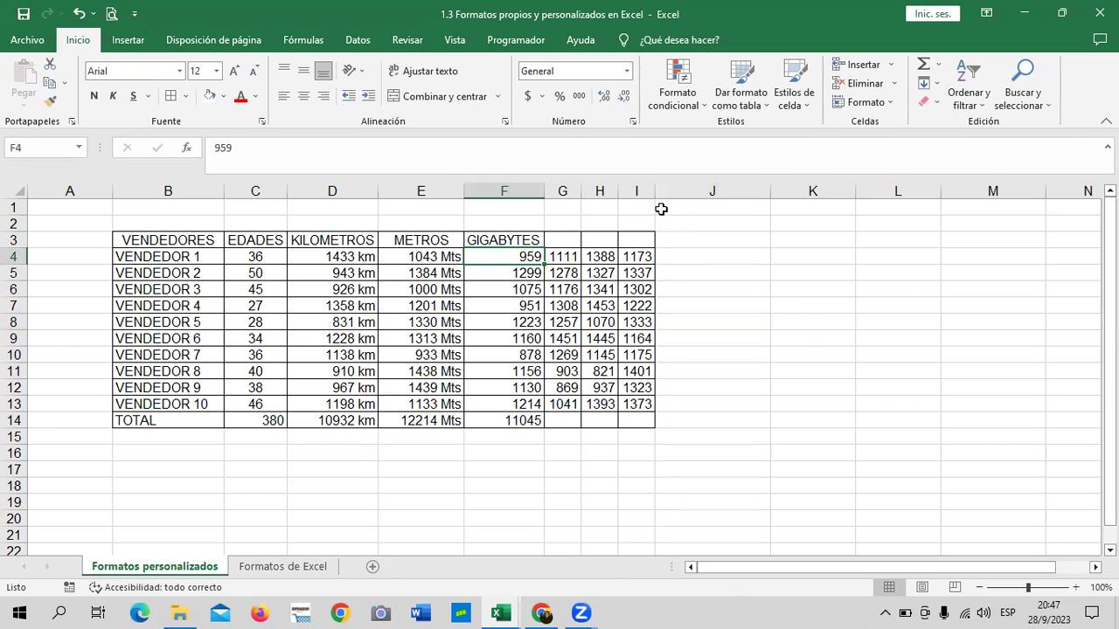
key(XF86AudioRaiseVolume)
key(XF86AudioLowerVolume)
key(XF86AudioLowerVolume)
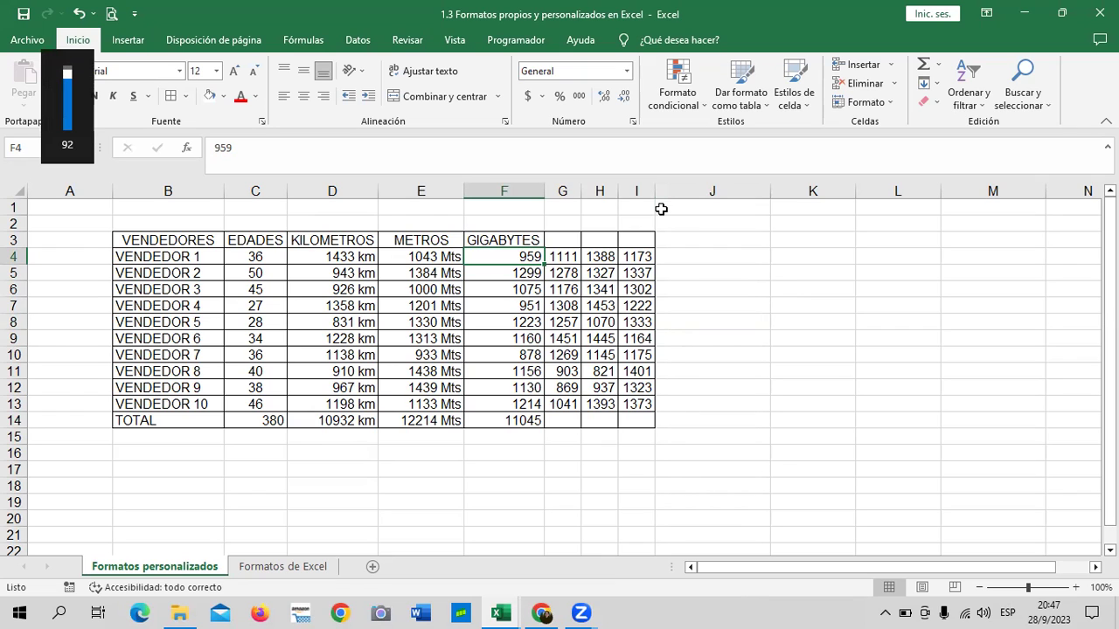
click(571, 322)
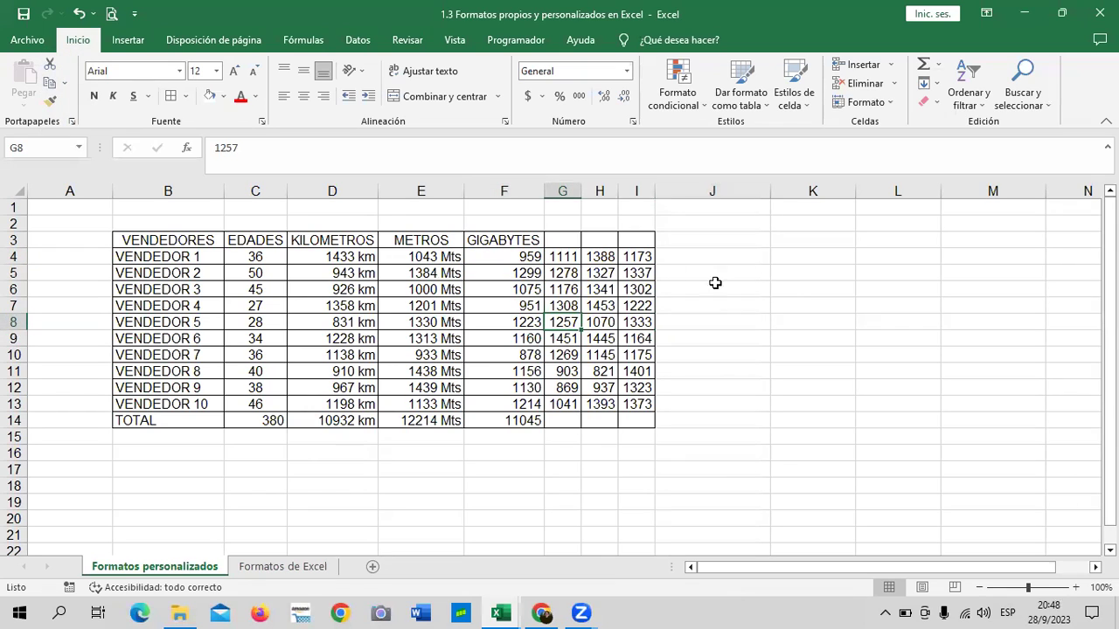
drag(529, 255, 523, 424)
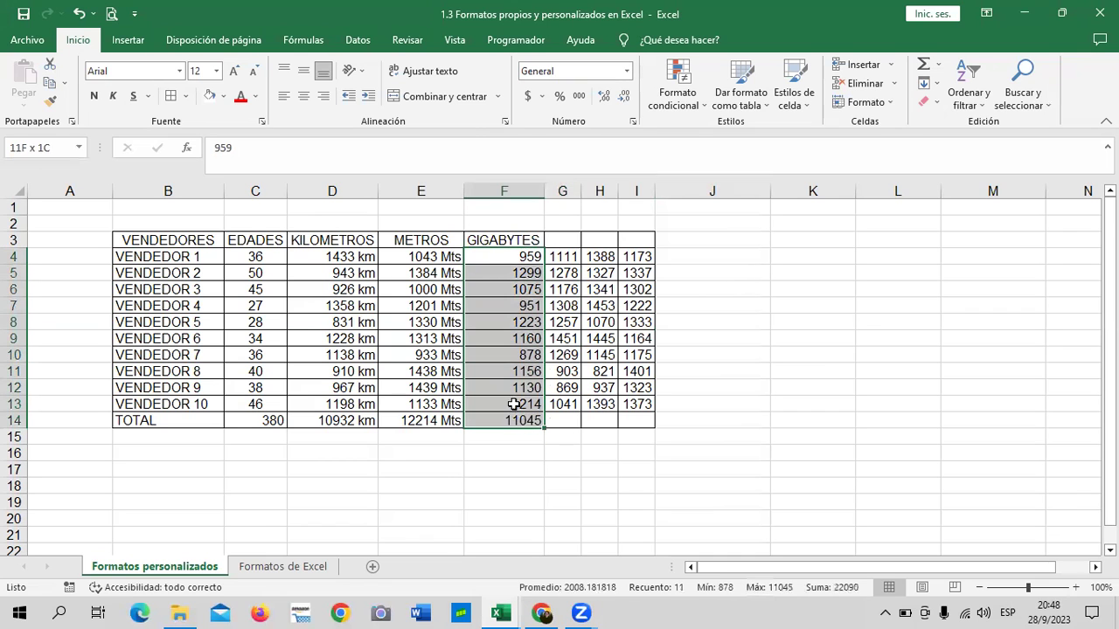
Compare the 0 and 0.00 custom format codes and settle on 0 as the base
click(634, 127)
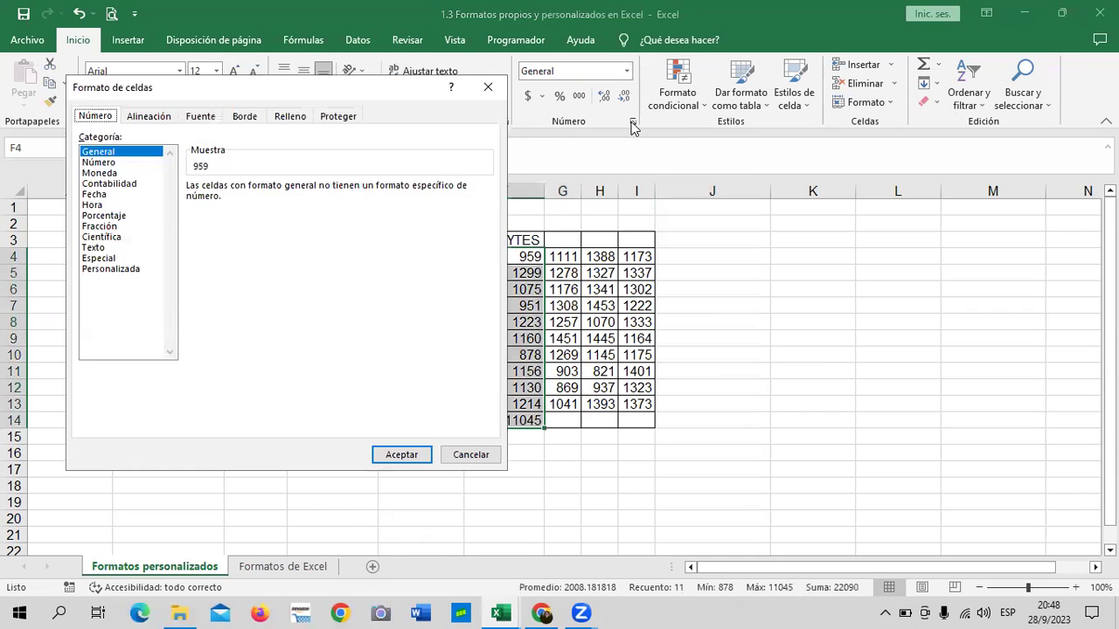
click(134, 271)
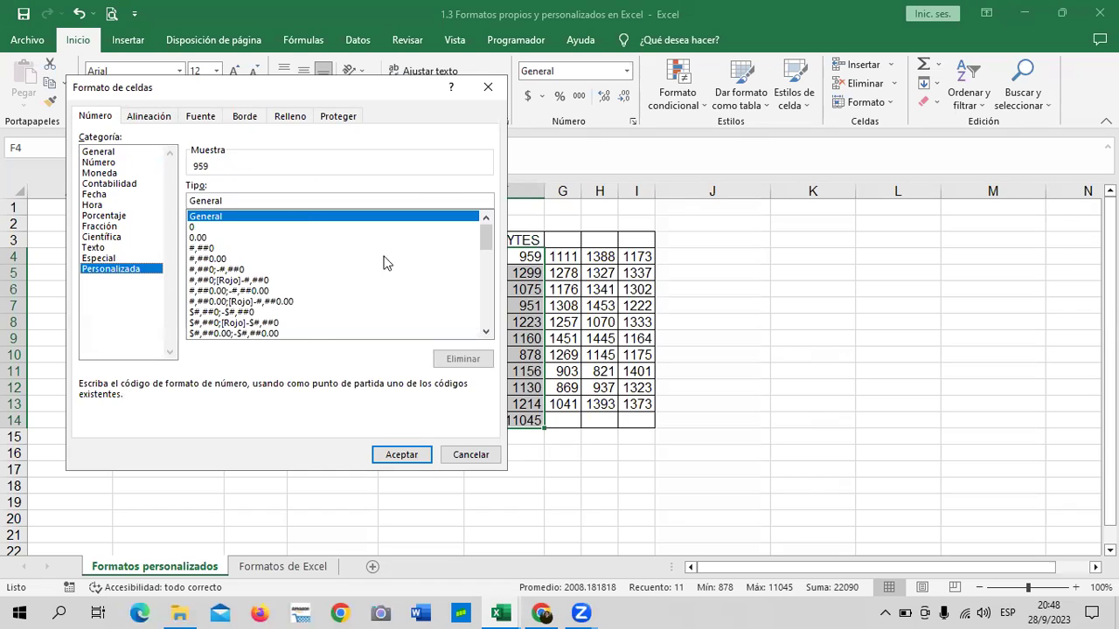
mouse_move(486, 236)
mouse_down()
mouse_move(490, 329)
mouse_move(537, 289)
mouse_up()
click(201, 237)
click(200, 227)
click(206, 238)
click(204, 228)
click(211, 237)
click(212, 229)
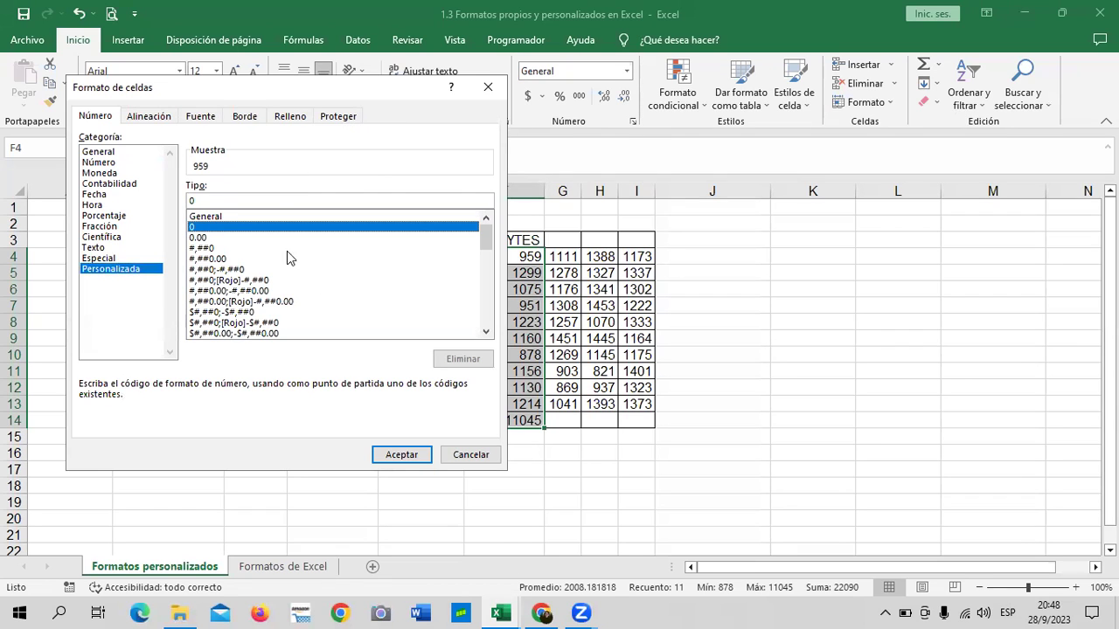
click(199, 238)
click(200, 228)
click(201, 238)
click(202, 228)
click(202, 237)
click(249, 200)
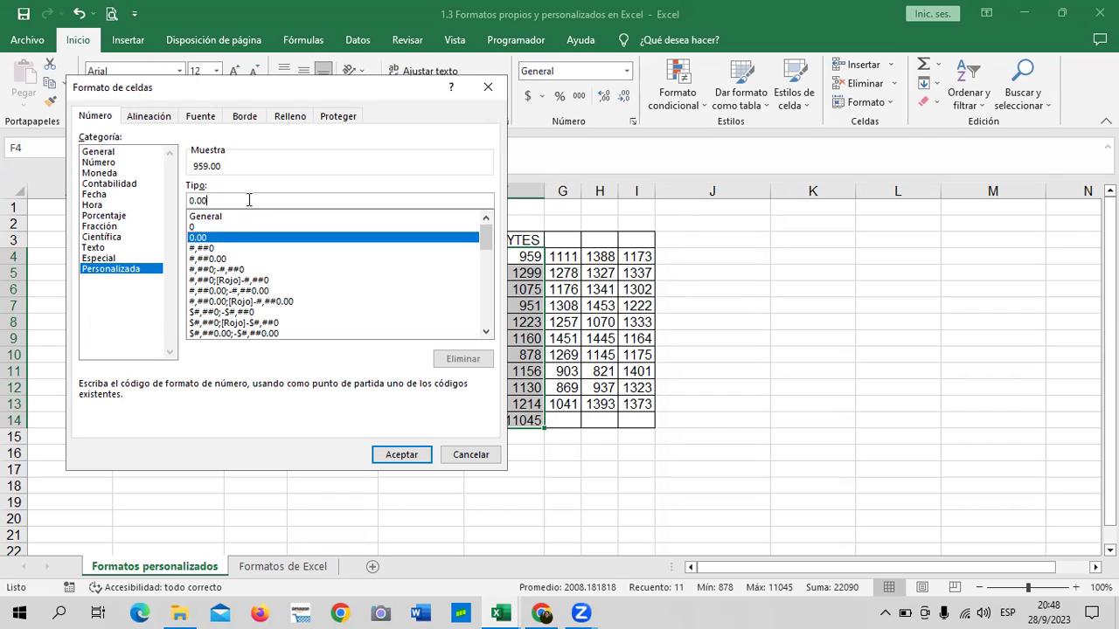
click(203, 229)
Append "GB" to make the code 0 "GB" and apply it to the column
click(219, 200)
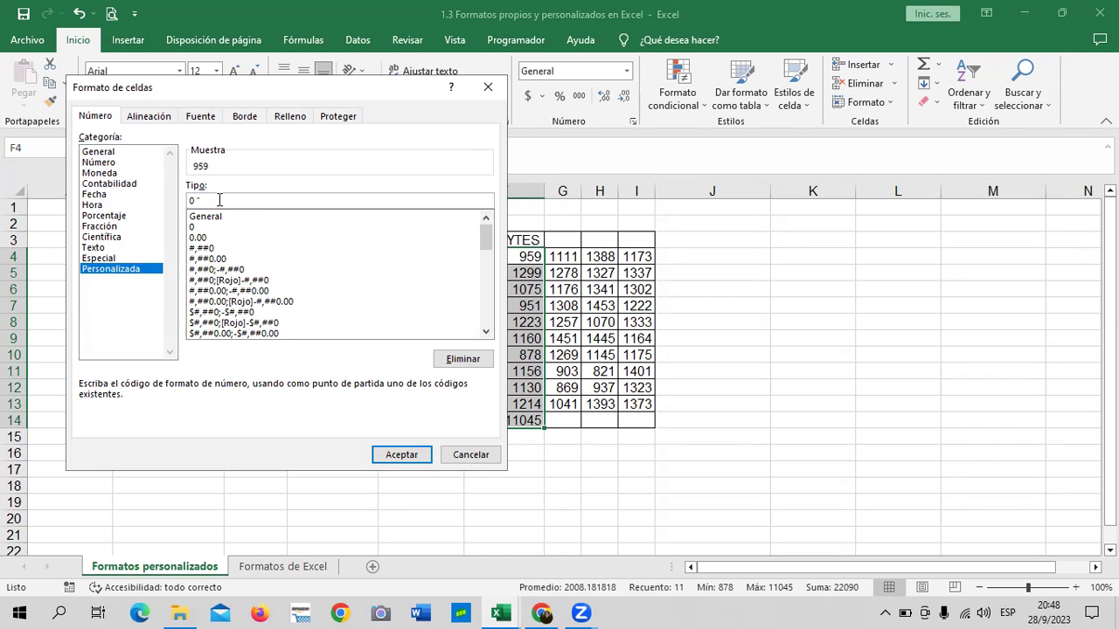
text(")
click(404, 455)
click(735, 332)
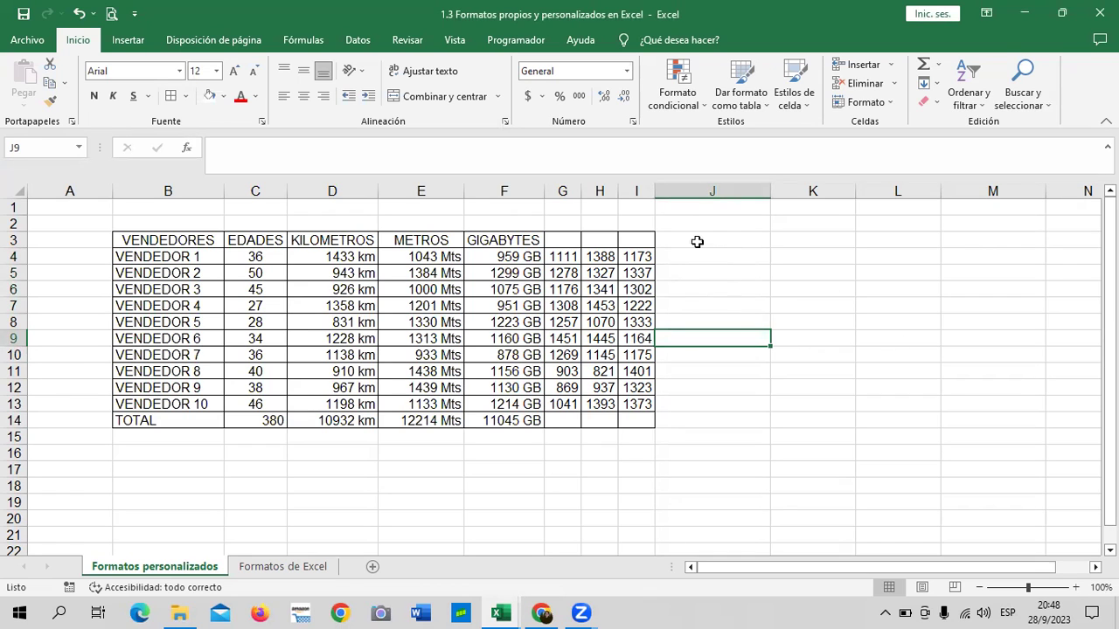
Put all borders on J3:J14 and enter the header TELEFONO in J3
drag(697, 240, 701, 420)
click(171, 96)
click(697, 234)
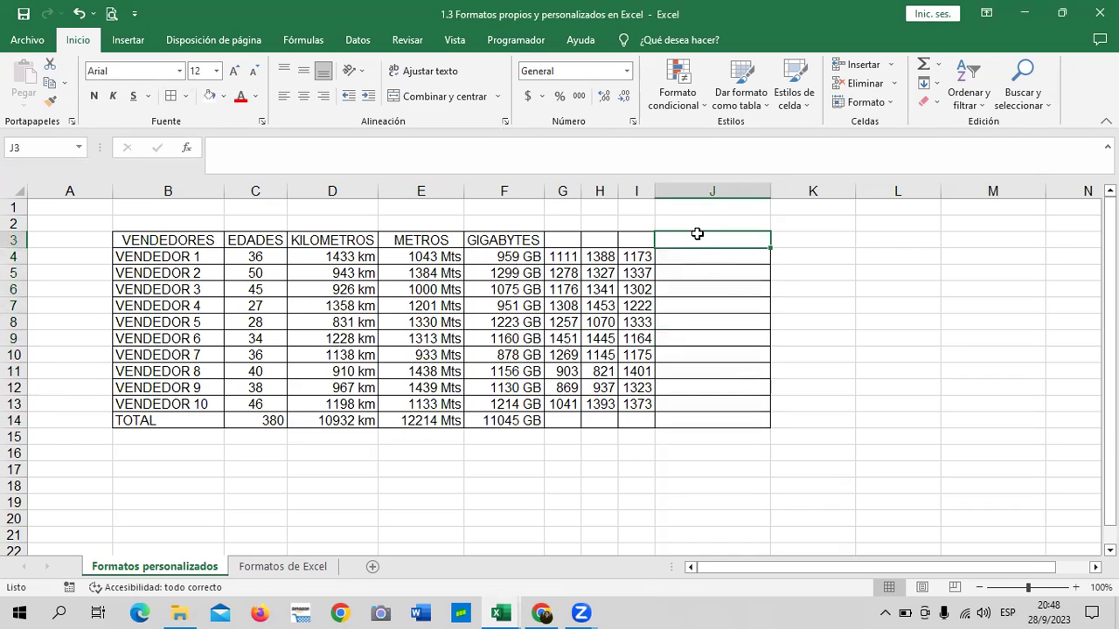
text(TELEFONO)
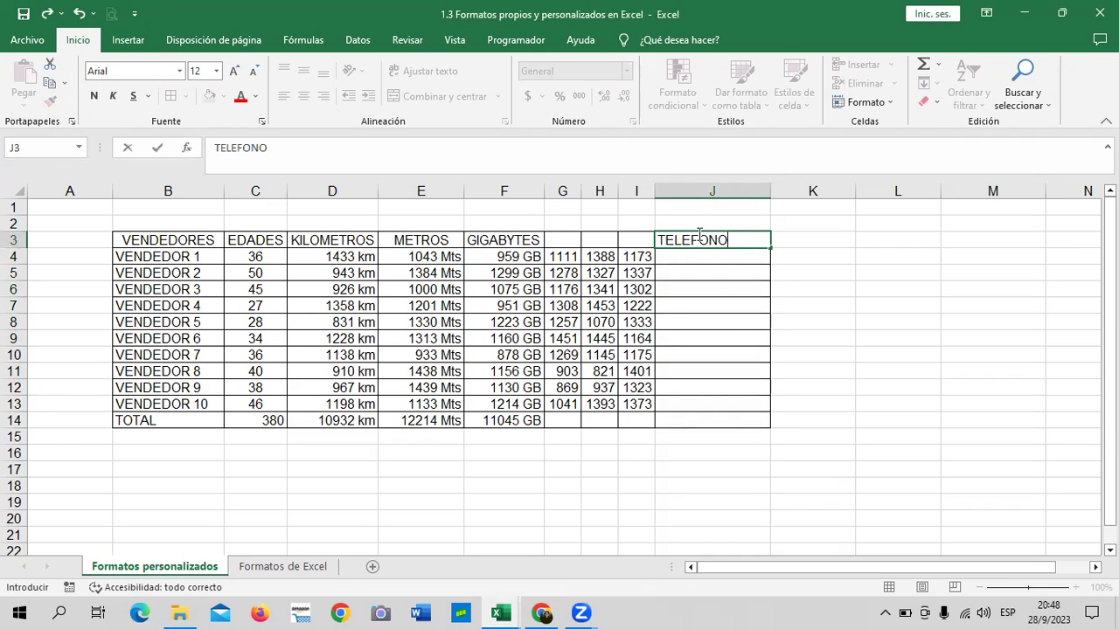
key(Return)
Centre the TELEFONO header and select the empty cells J4:J14 below it
click(726, 243)
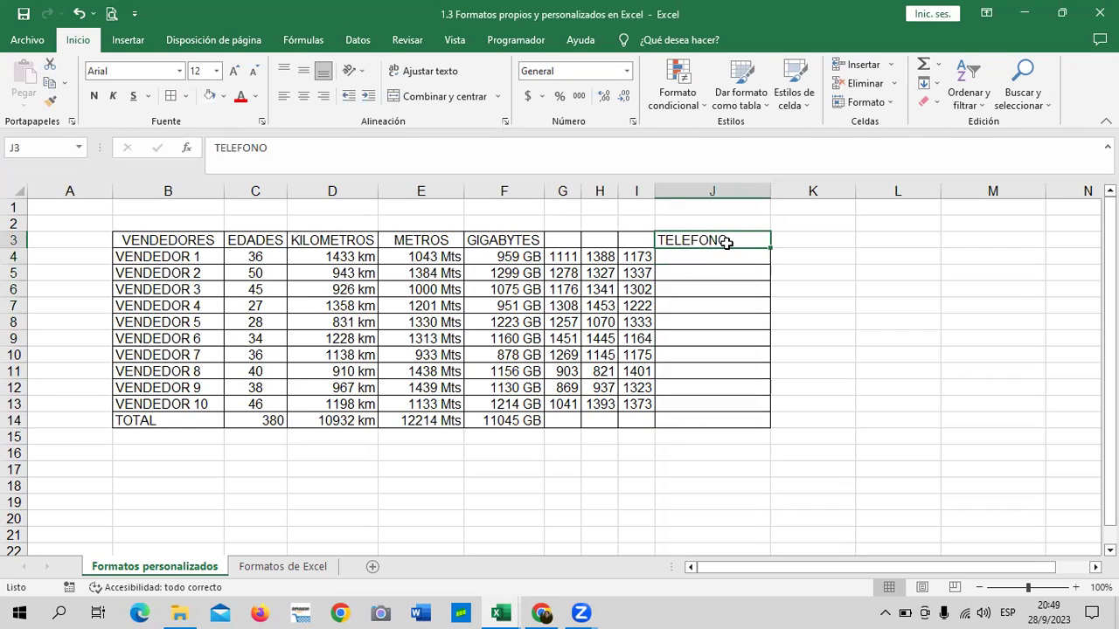
click(303, 96)
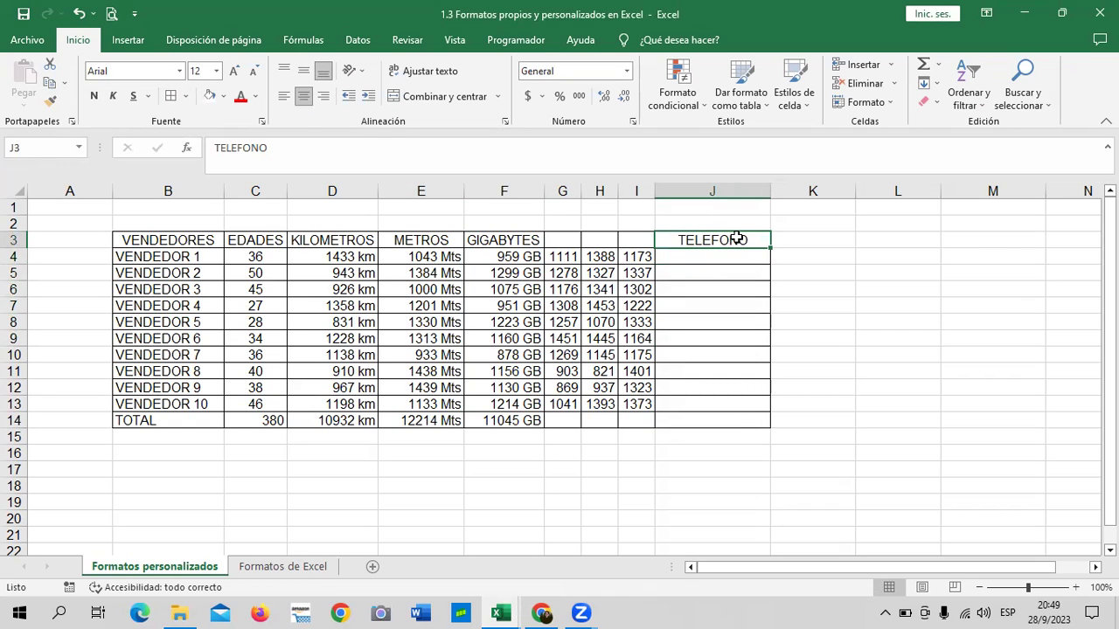
mouse_move(752, 251)
mouse_down()
mouse_move(734, 301)
mouse_move(734, 417)
mouse_up()
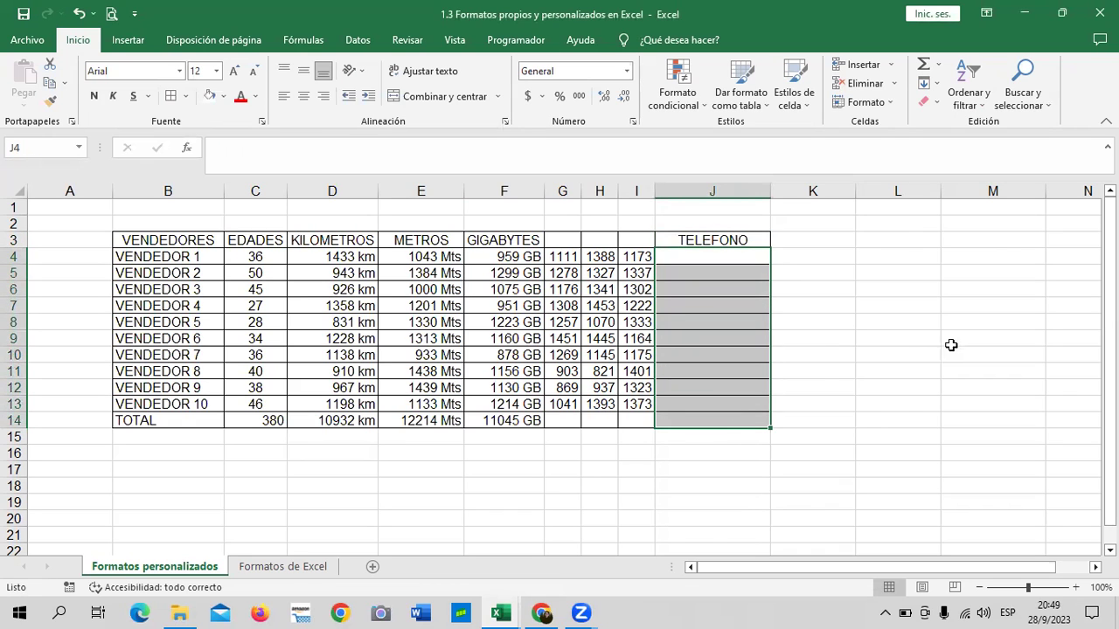
drag(761, 257, 740, 421)
Browse the existing custom number format codes for the TELEFONO cells
click(633, 121)
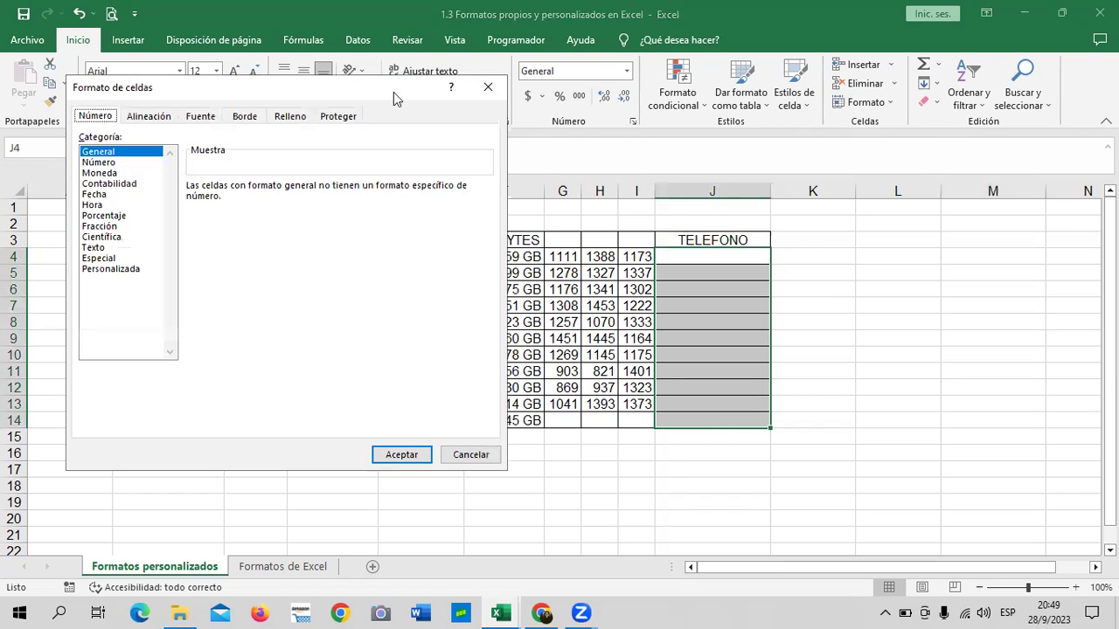
click(140, 268)
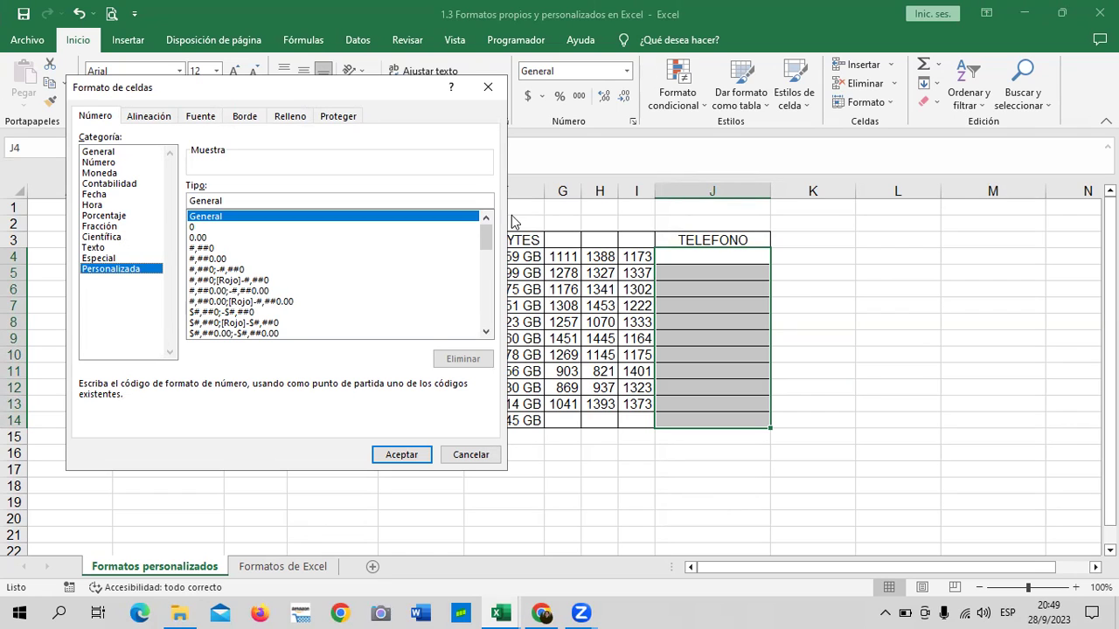
drag(486, 236, 488, 249)
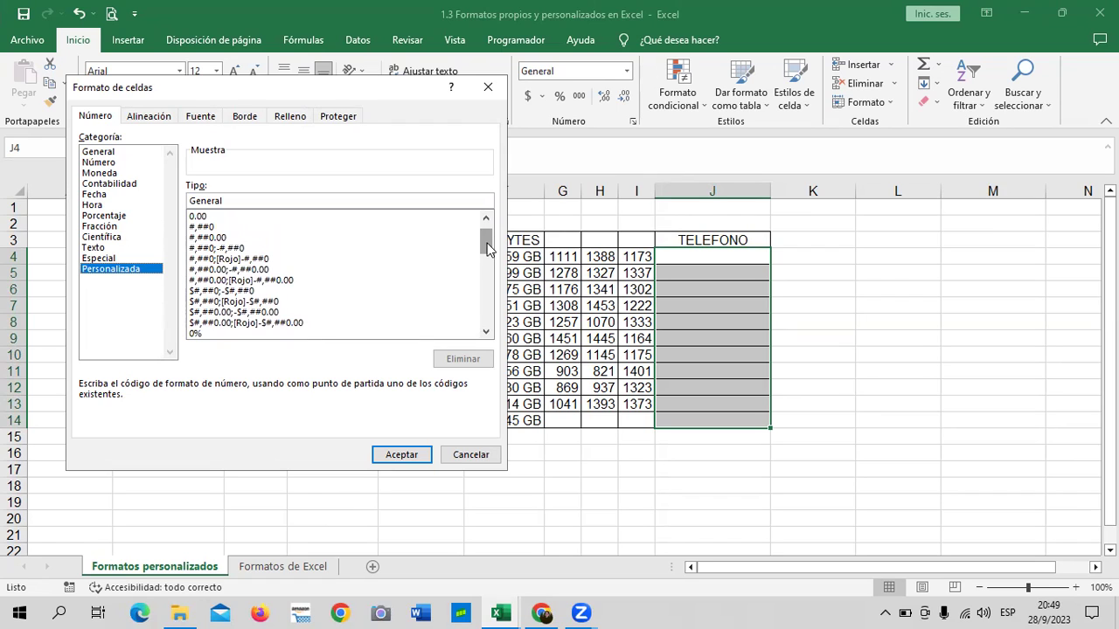
click(234, 249)
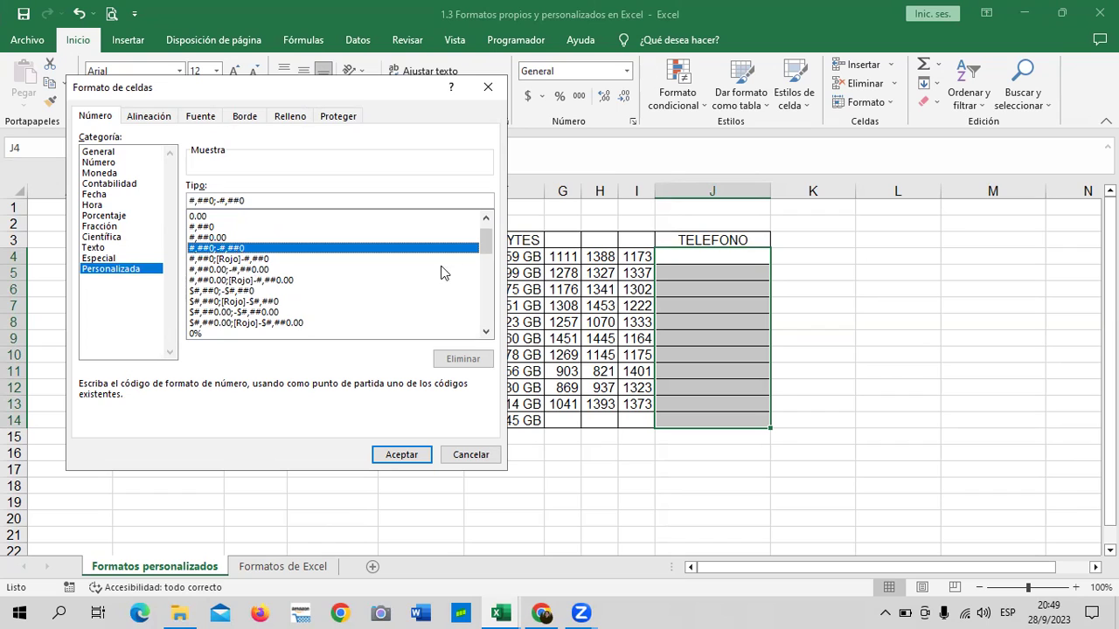
scroll(485, 241, up, 1)
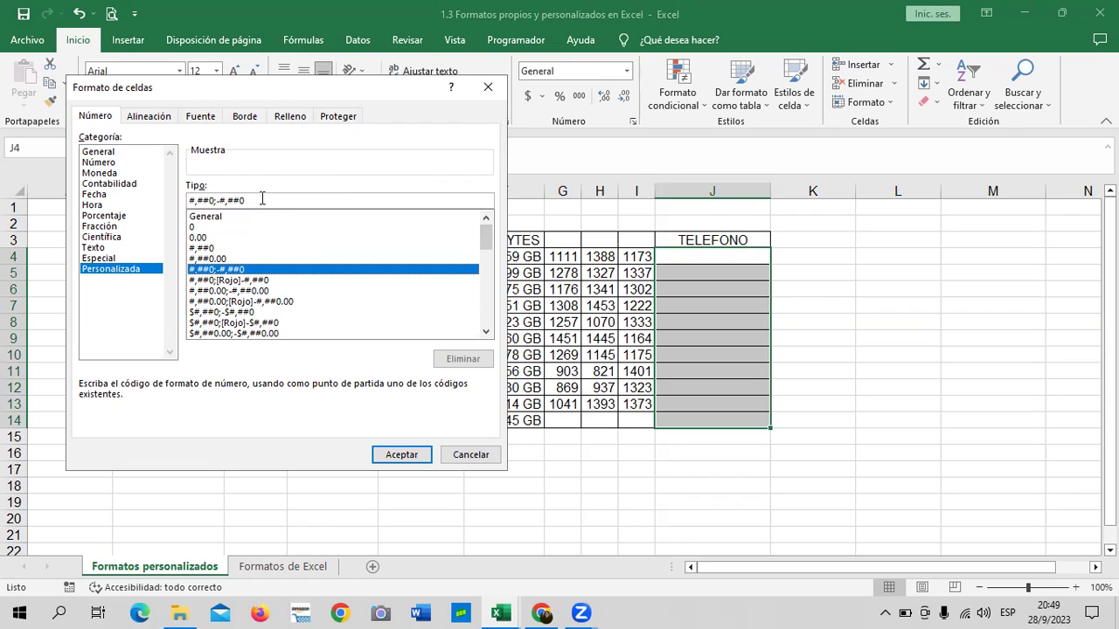
click(211, 248)
click(211, 259)
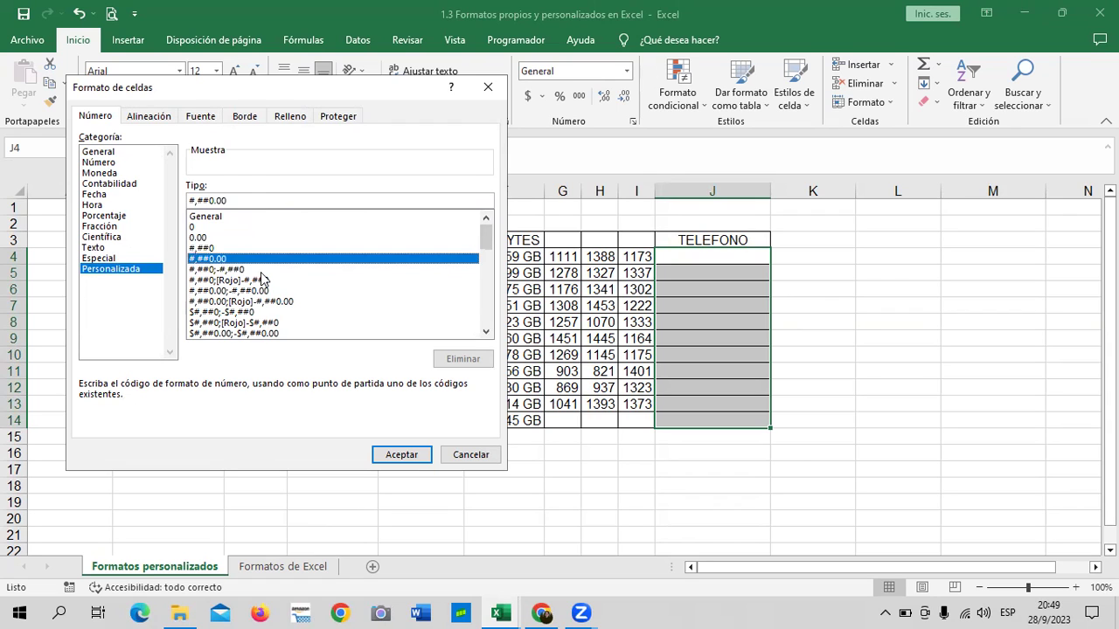
click(243, 270)
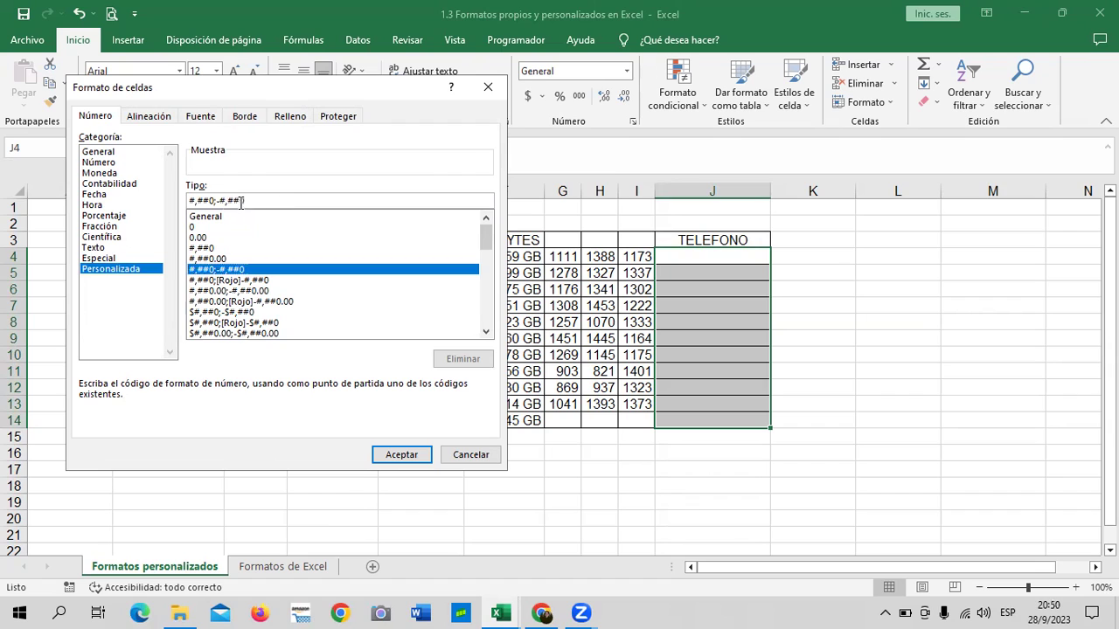
Replace the format code with (###)-####-#### and apply it to J4:J14
drag(282, 203, 175, 201)
key(BackSpace)
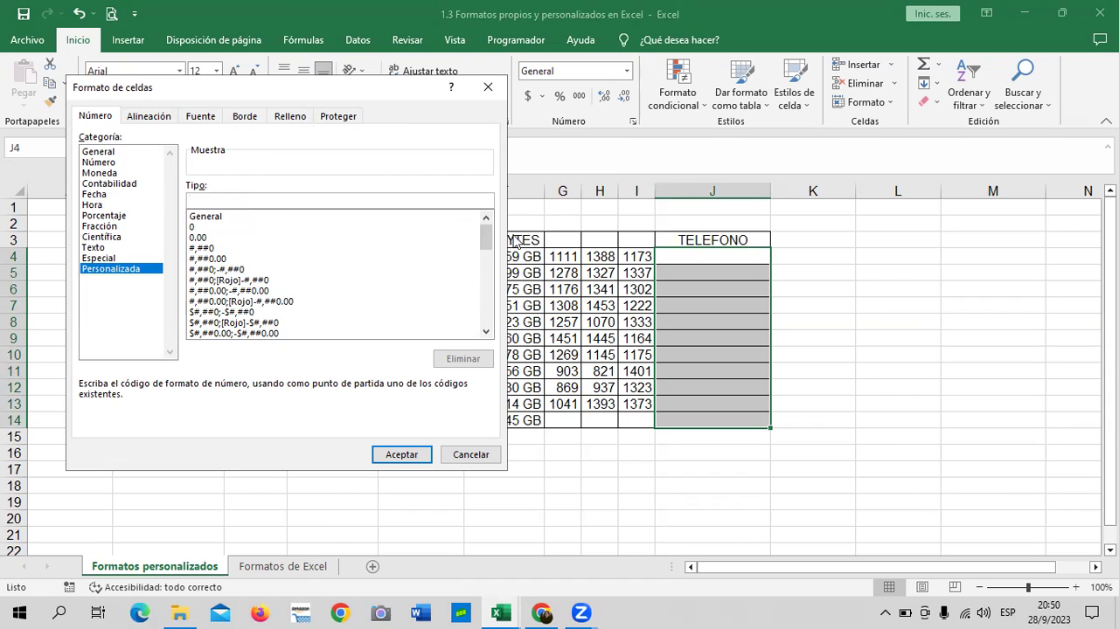
text(()
text(###)
text())
text(-)
text(###)
text(3)
key(BackSpace)
text(#)
text(.)
text(####)
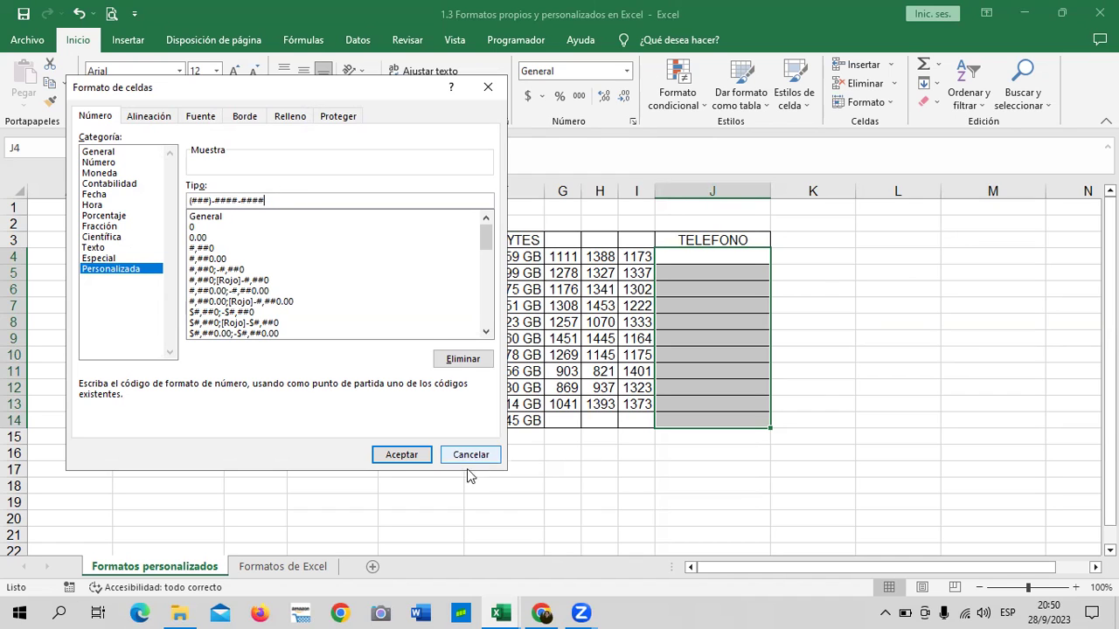
click(401, 454)
click(907, 286)
click(722, 259)
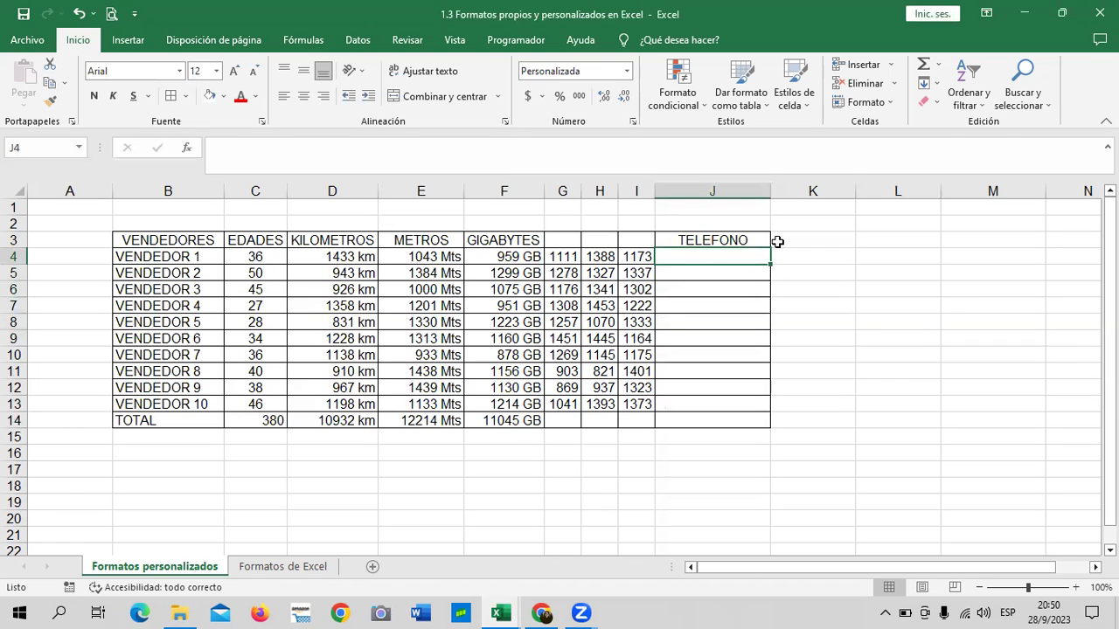
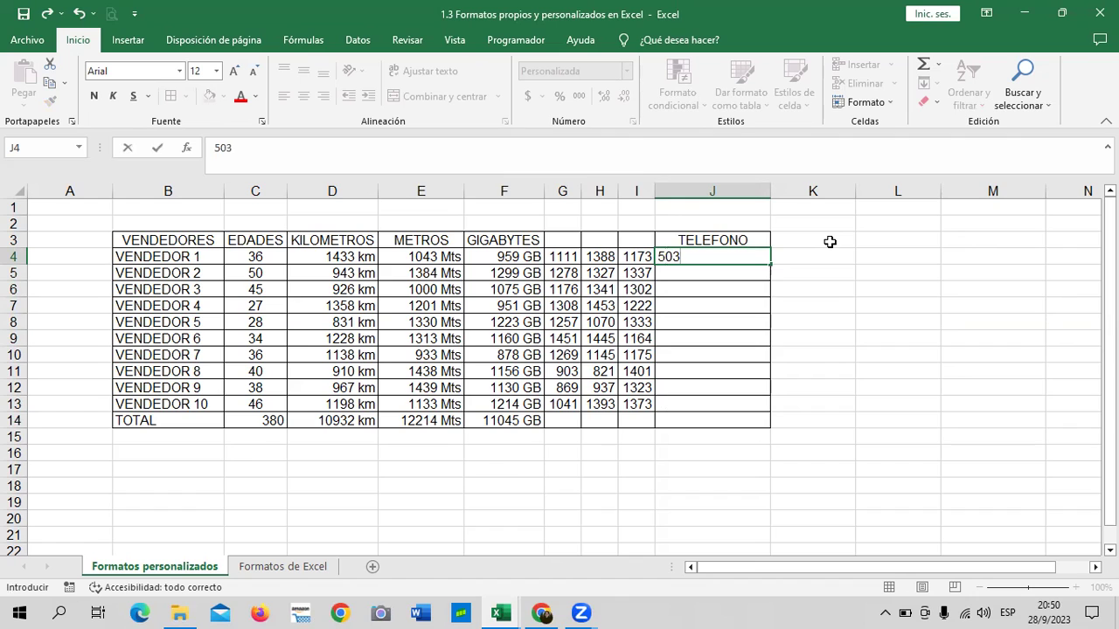
Enter the 11-digit phone numbers for VENDEDOR 1 and VENDEDOR 2 in J4 and J5
key(Return)
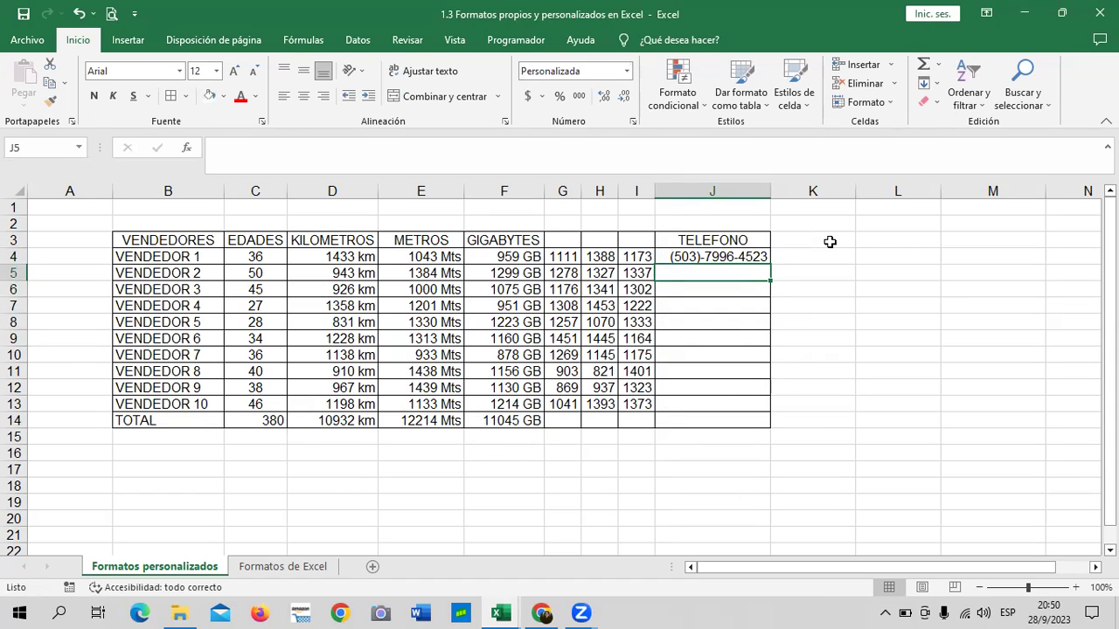
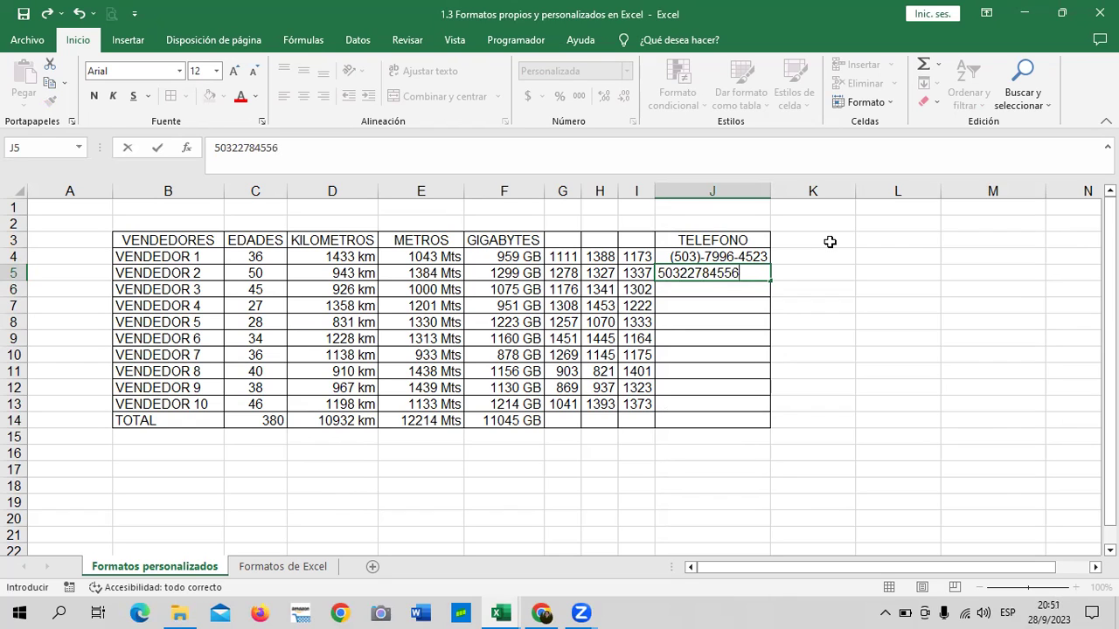
key(Return)
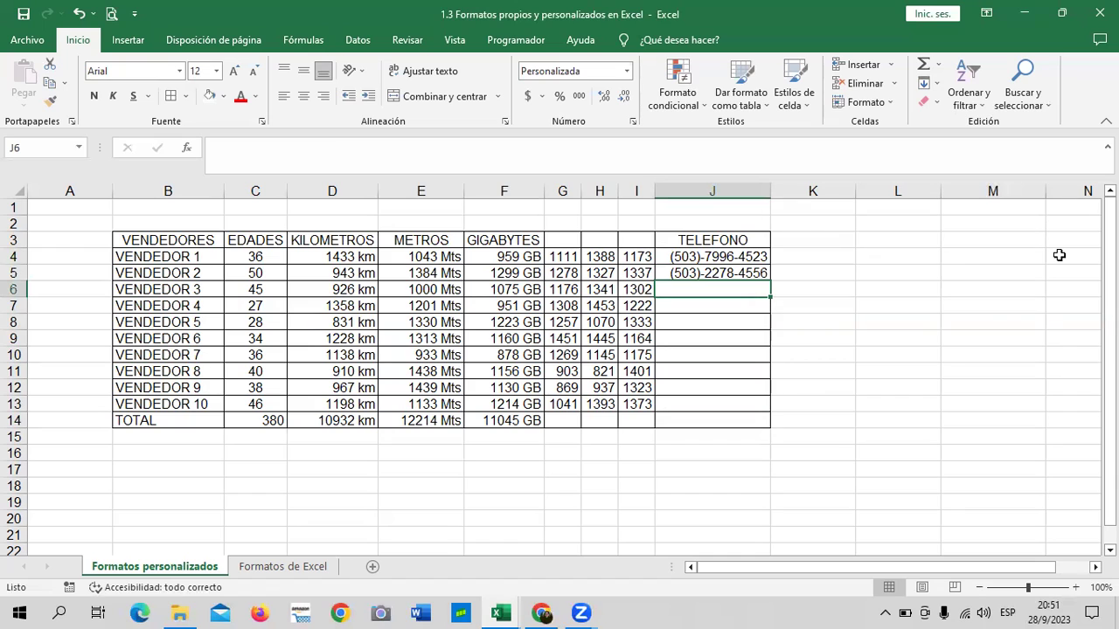
Drag the K/L header border to widen column K beside the TELEFONO column
click(262, 125)
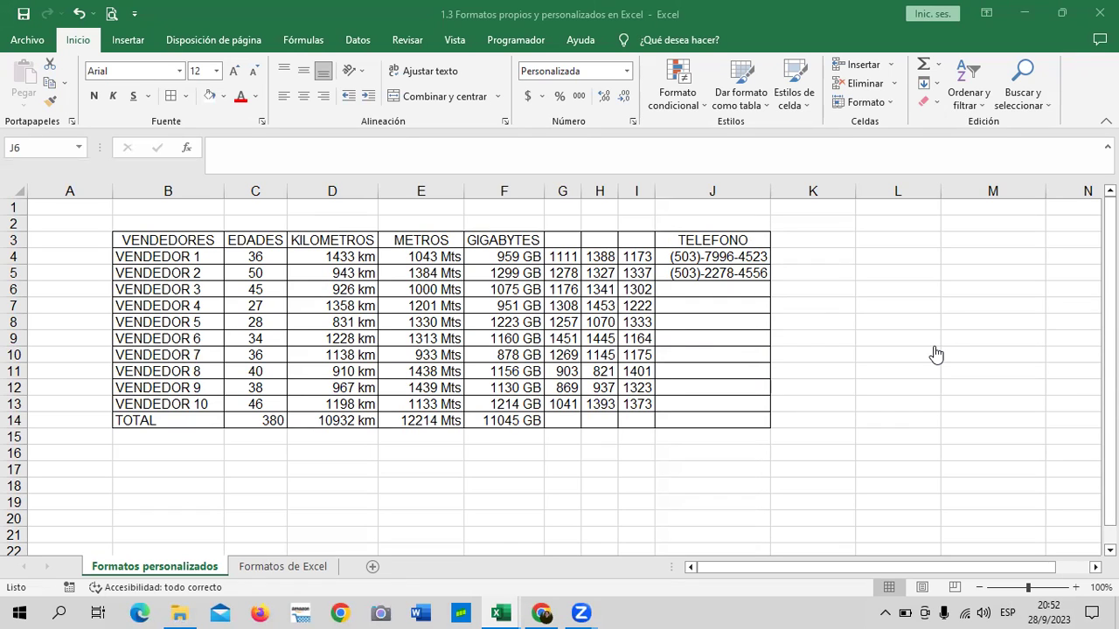
click(712, 304)
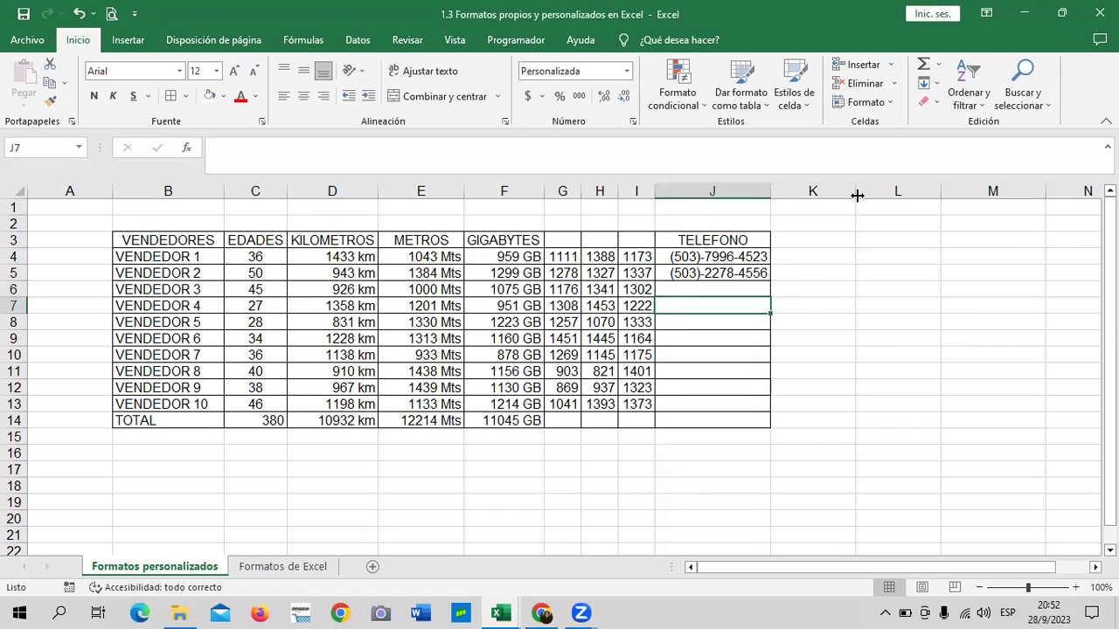
drag(857, 196, 890, 196)
click(934, 319)
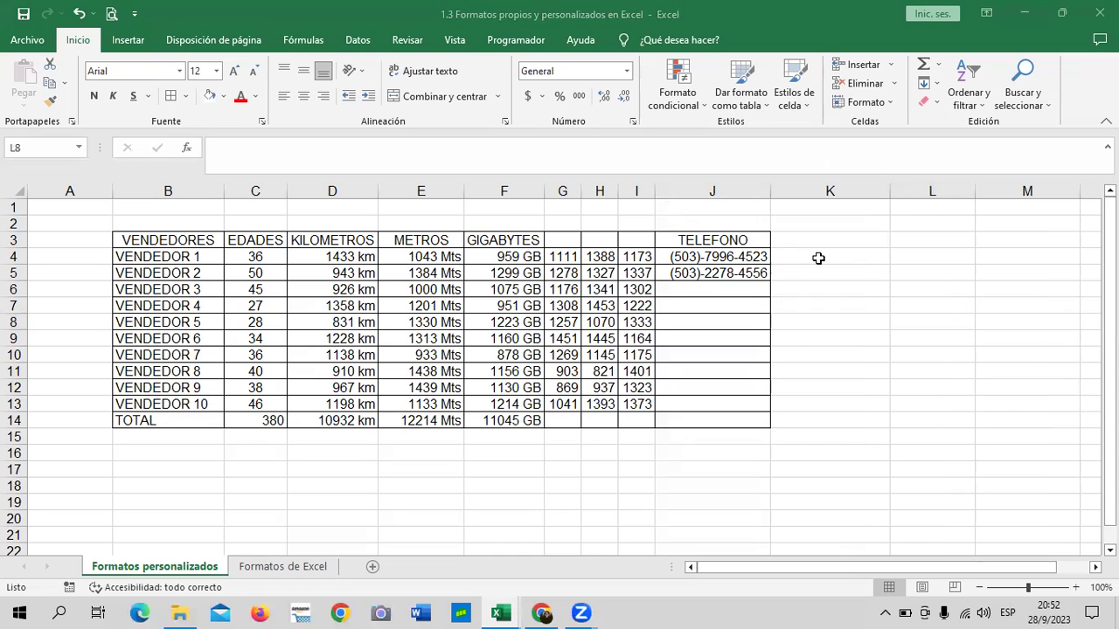
Enter an 11-digit phone number in cell K4
drag(818, 257, 823, 427)
click(797, 256)
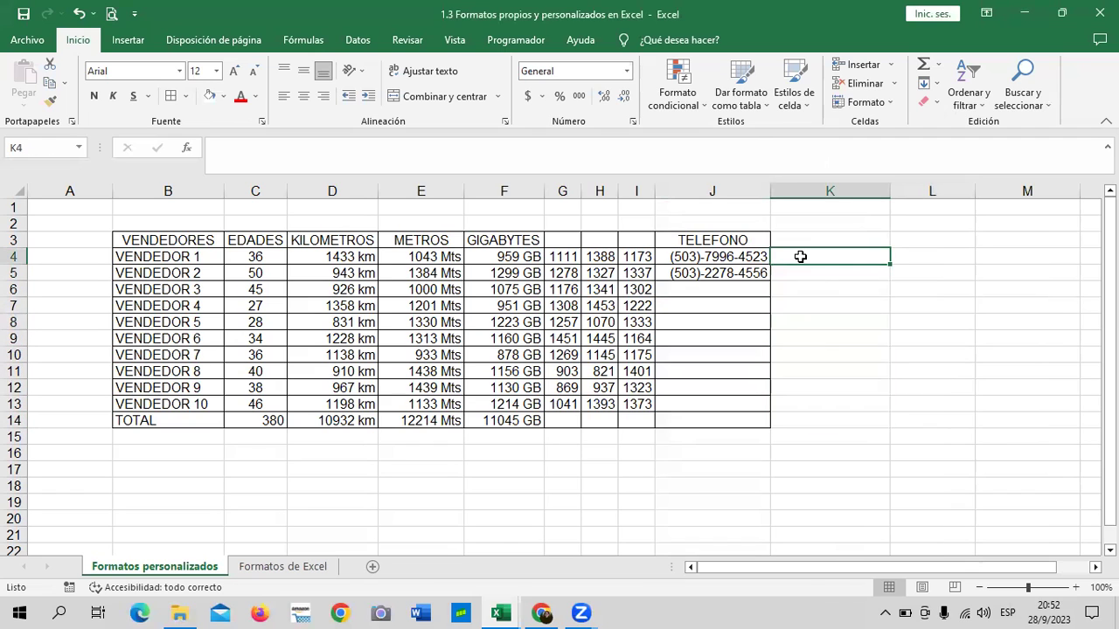
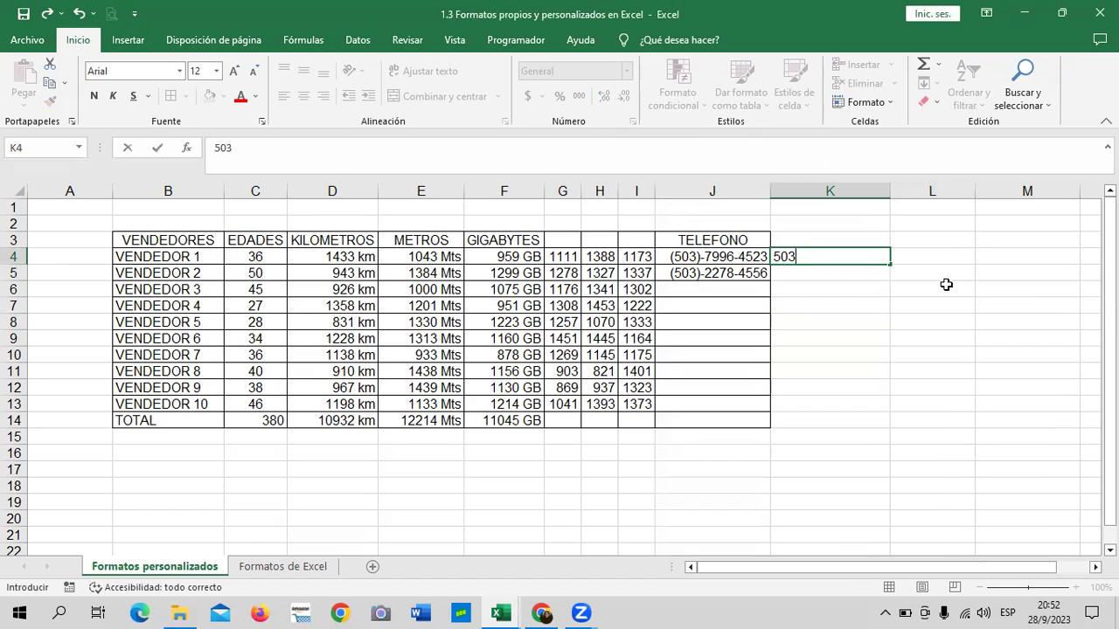
key(Return)
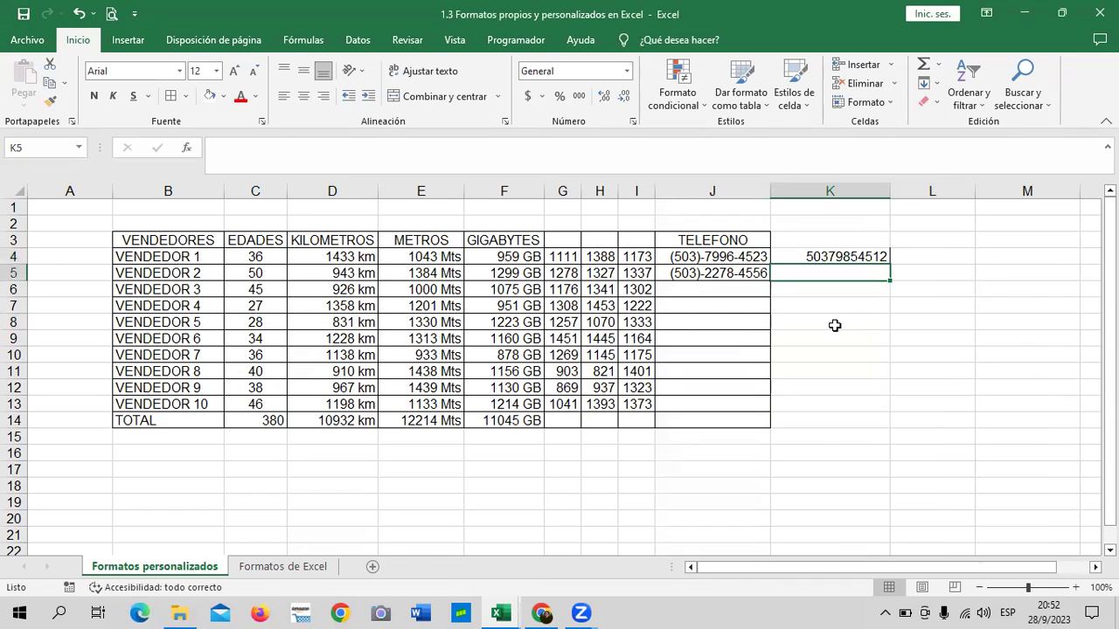
Give K4:K14 the custom number format (###)-####-####
drag(848, 256, 848, 406)
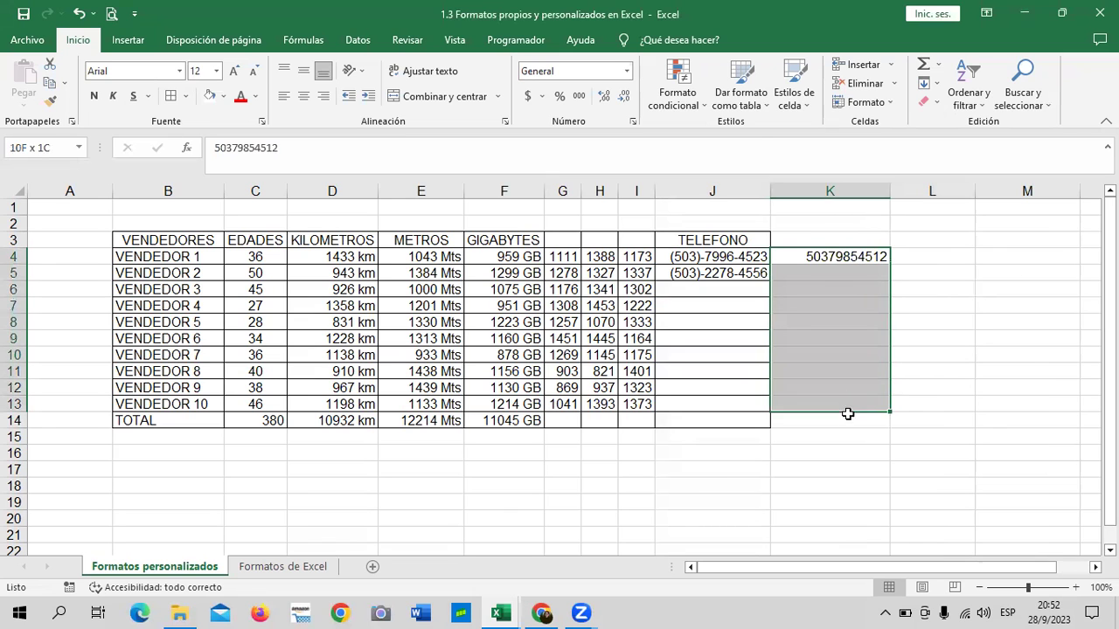
click(634, 121)
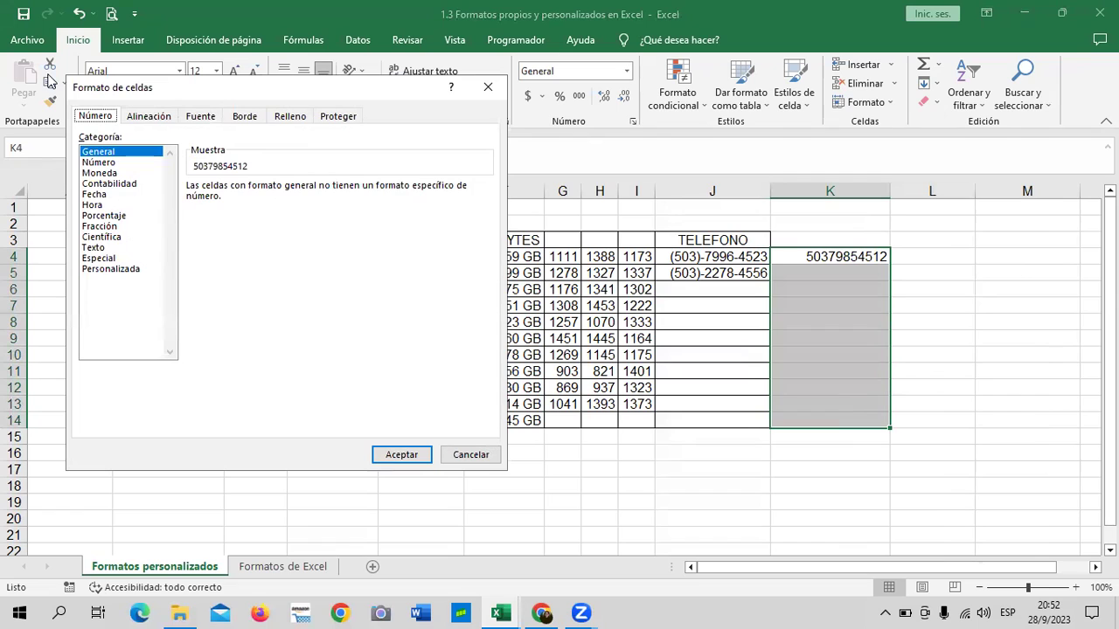
click(157, 269)
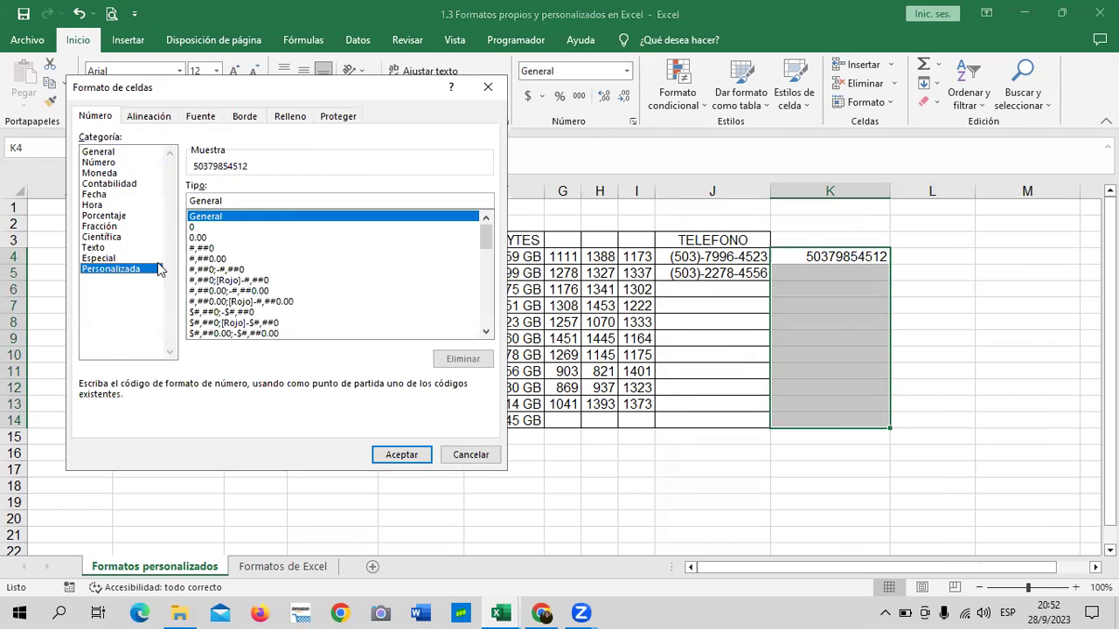
drag(486, 236, 493, 232)
click(201, 249)
click(203, 261)
click(223, 271)
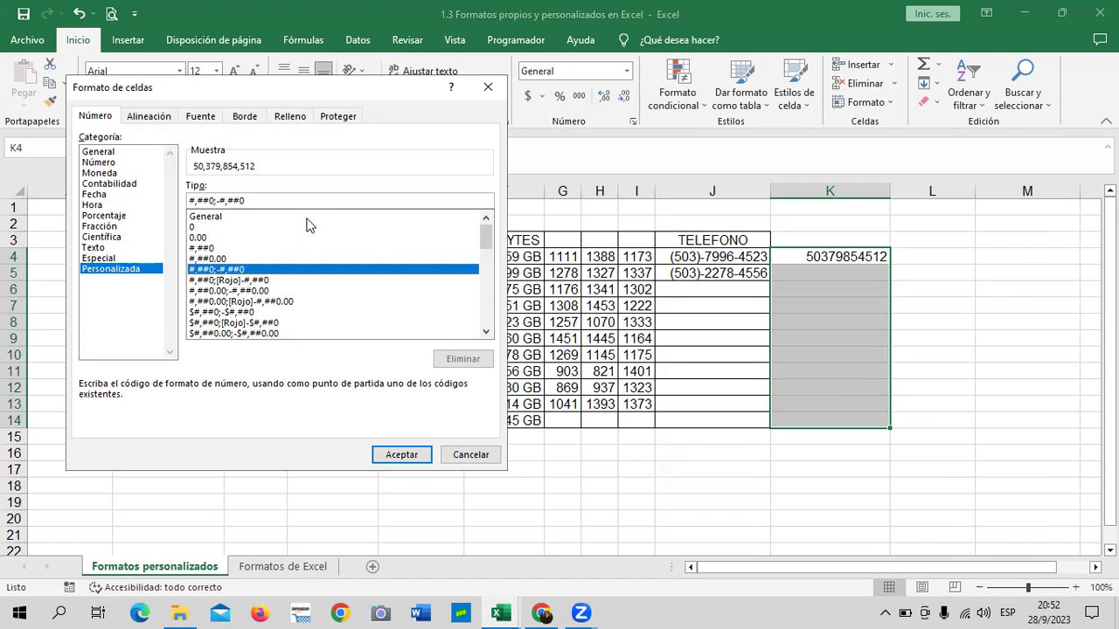
drag(267, 200, 191, 201)
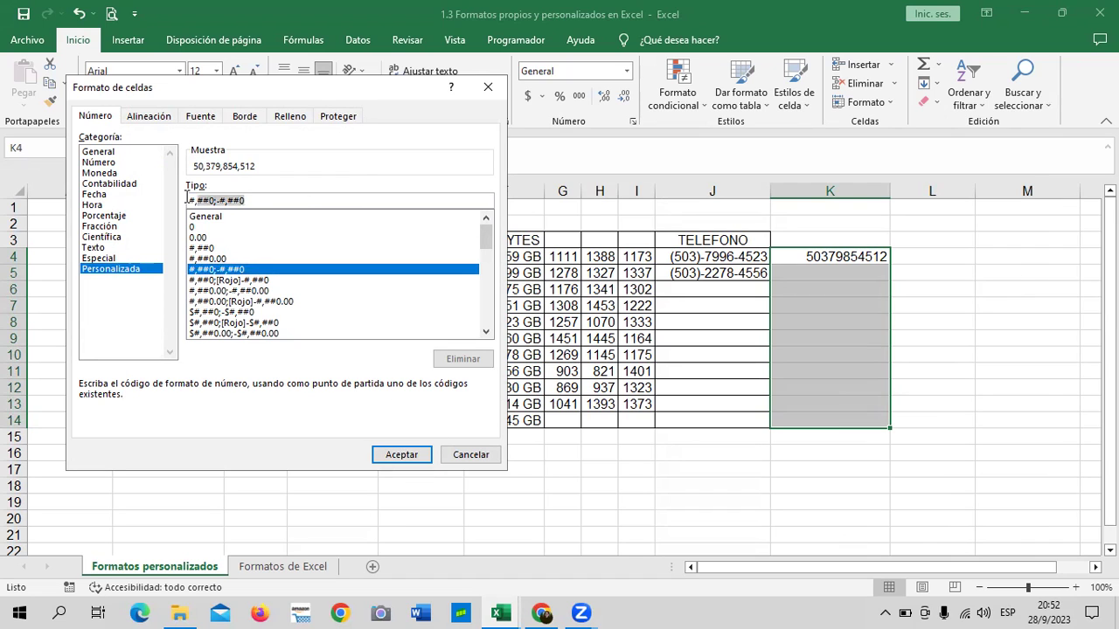
key(Delete)
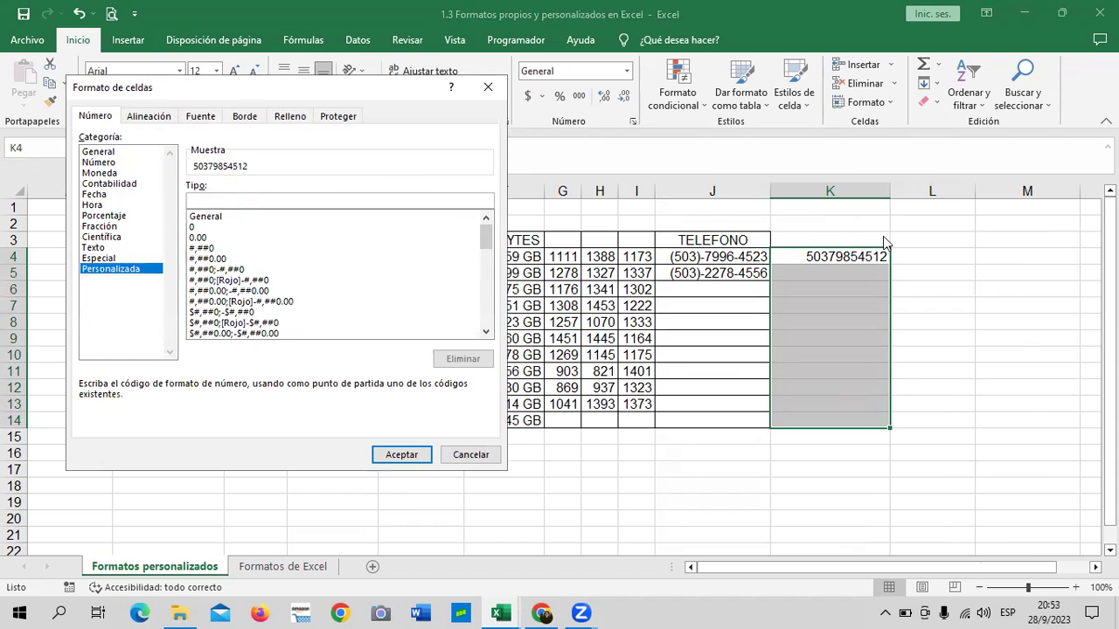
text(()
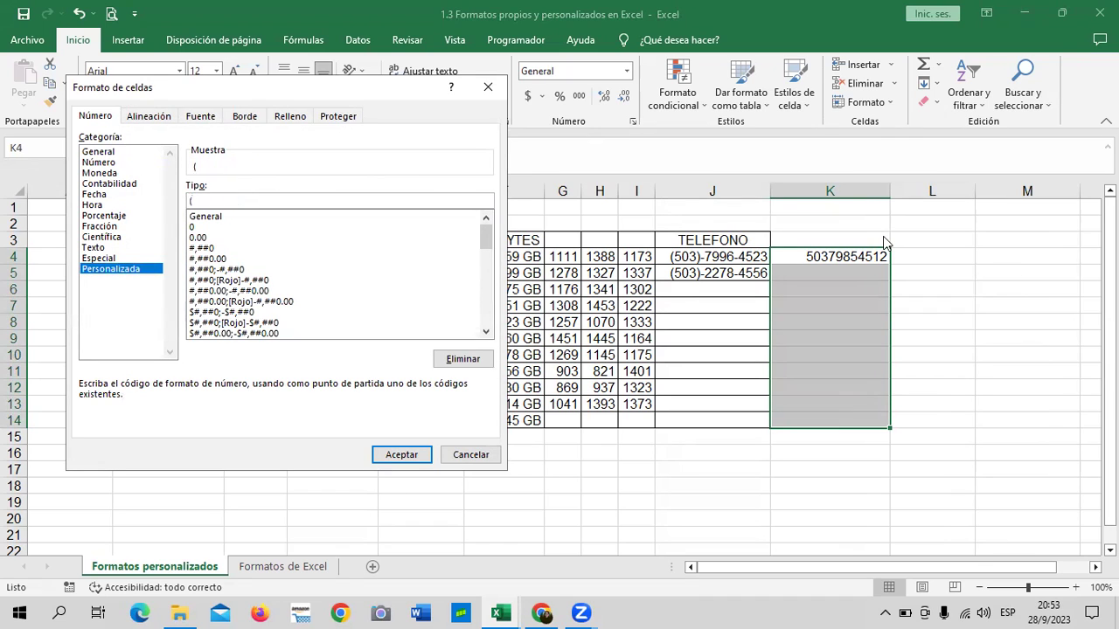
text(###)
text())
text(-)
text(####)
text(.)
text(####)
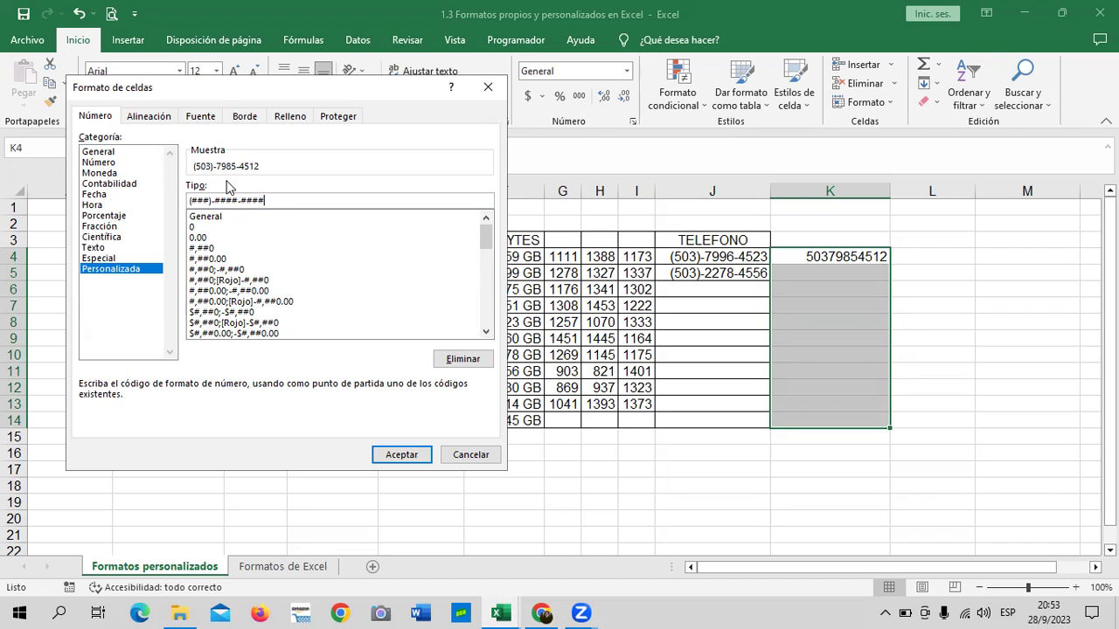
click(403, 455)
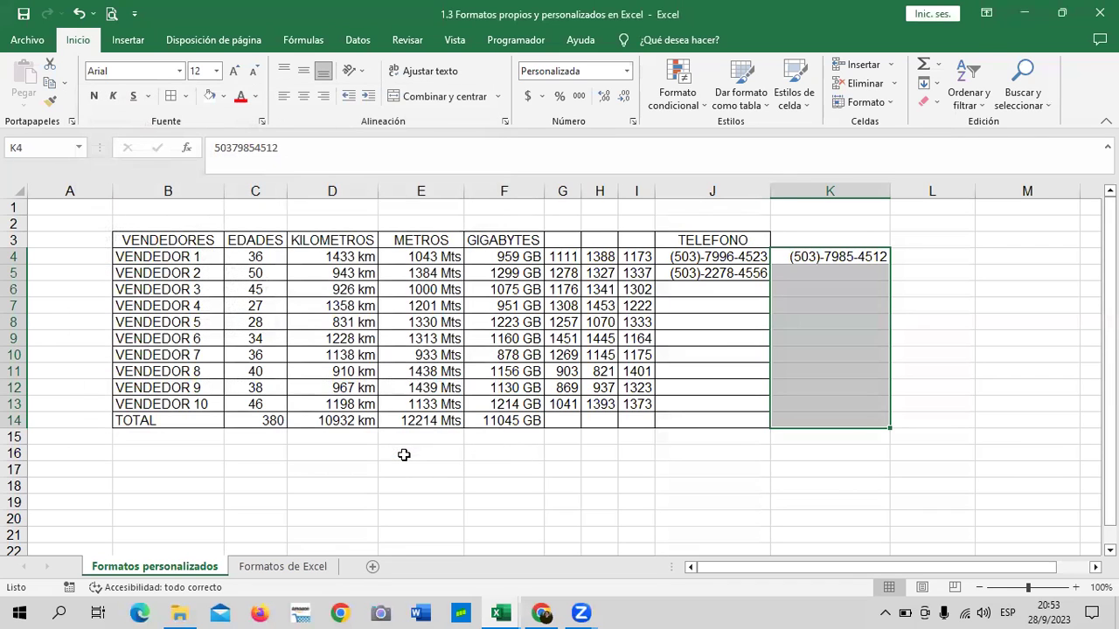
click(954, 312)
Enter a second phone number in cell K5
click(800, 274)
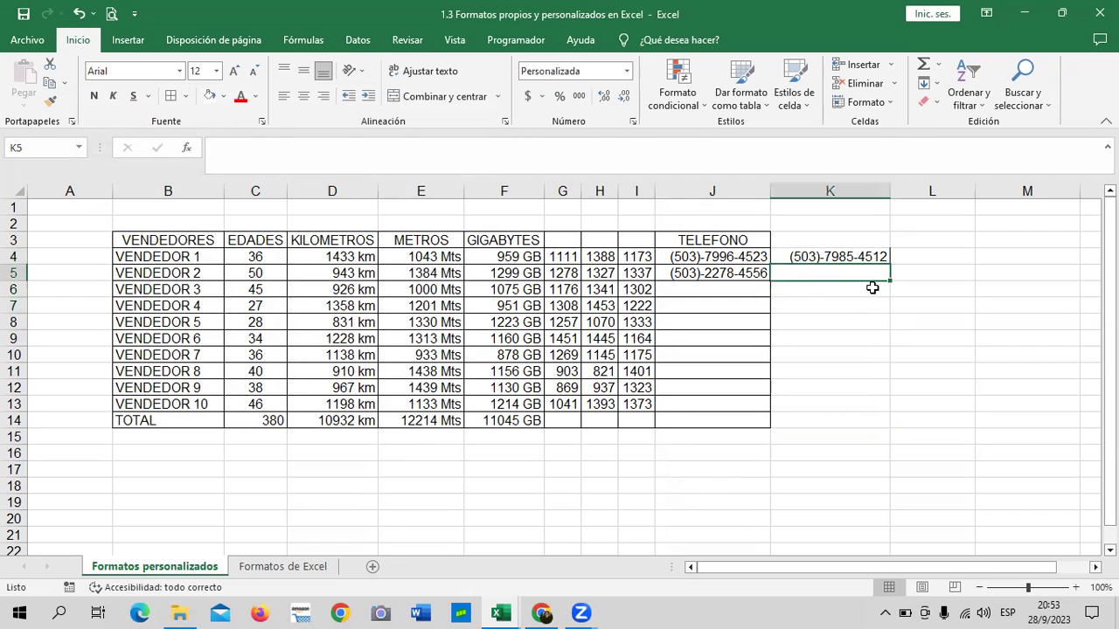
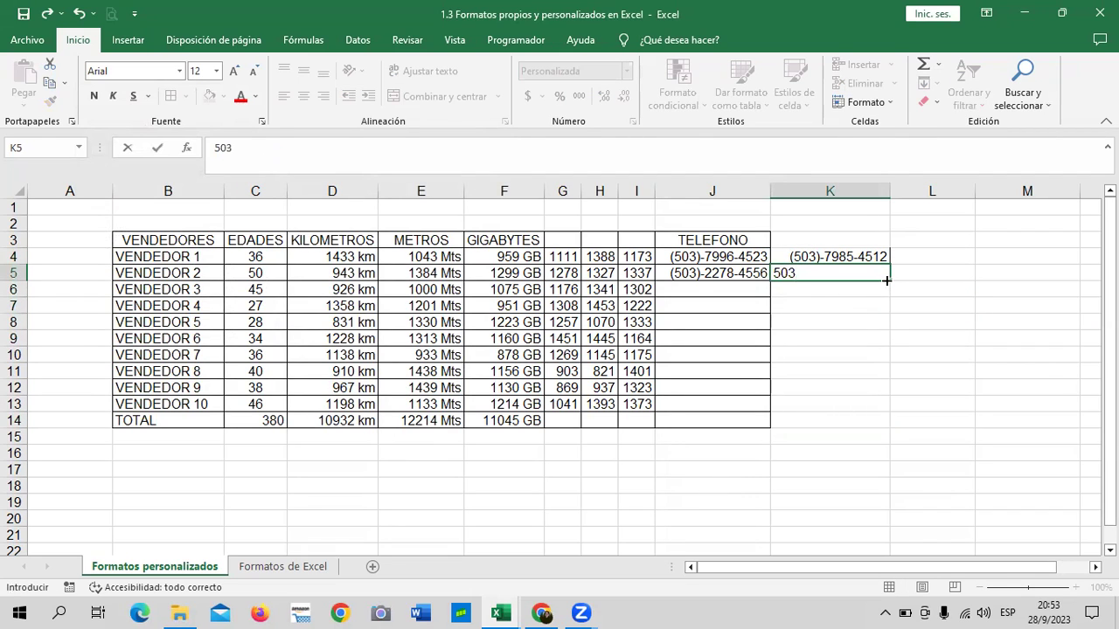
key(Return)
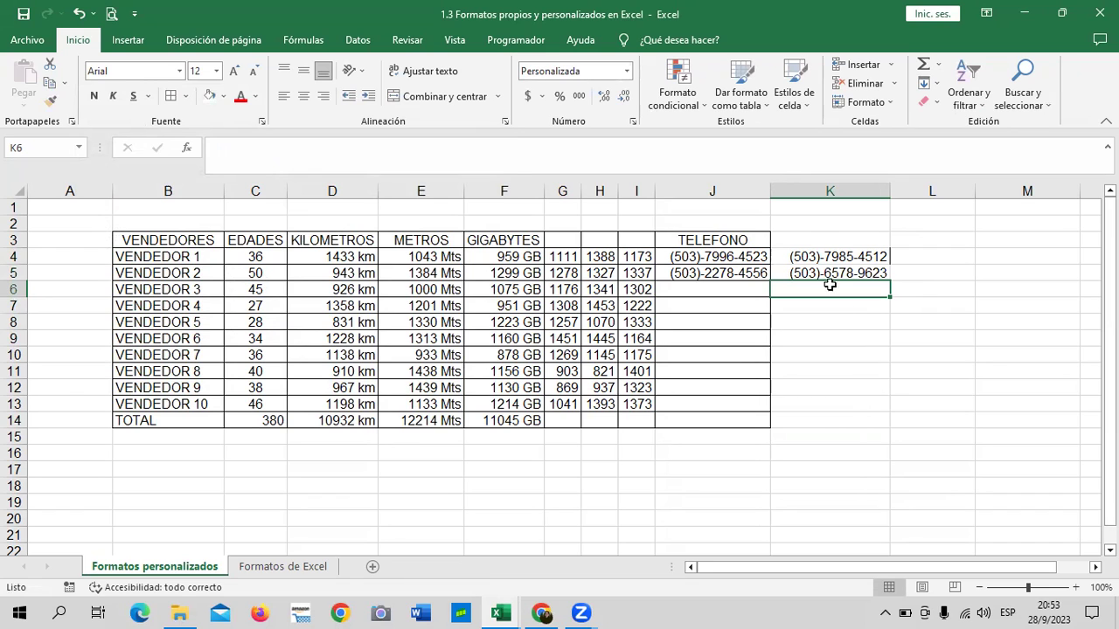
Apply all borders to J3:K14
mouse_move(768, 240)
mouse_down()
mouse_move(835, 441)
mouse_move(834, 420)
mouse_up()
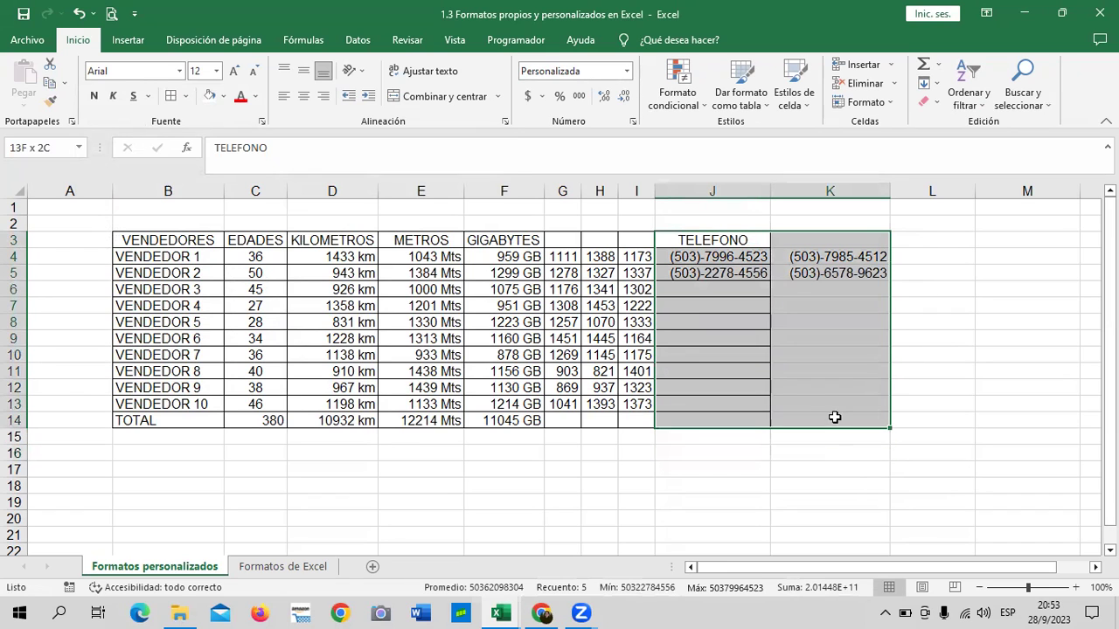
click(172, 97)
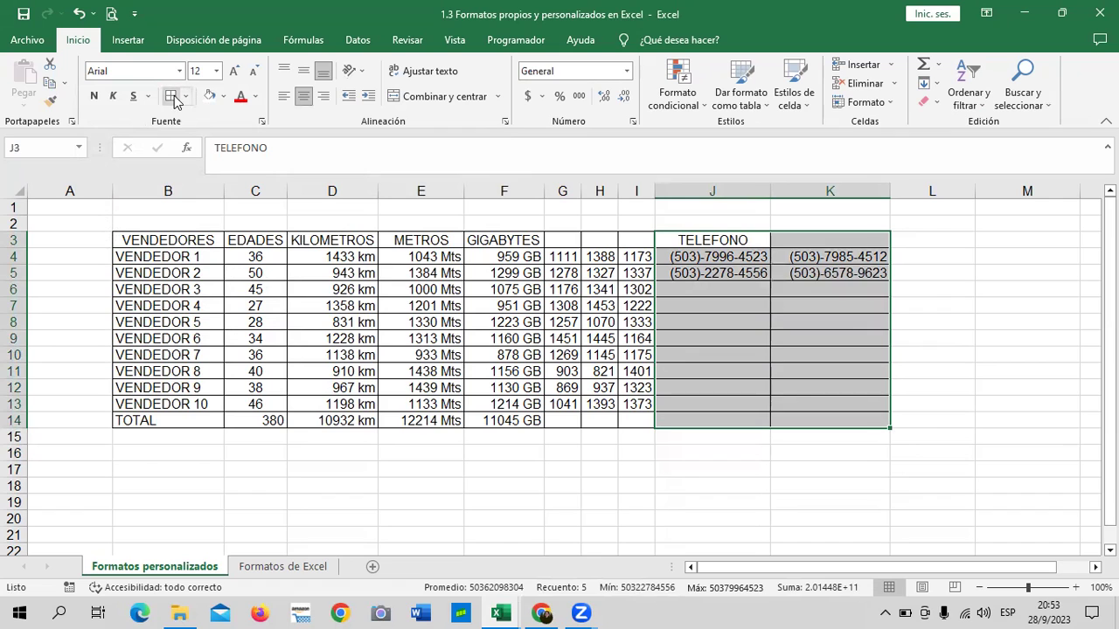
click(861, 355)
click(267, 239)
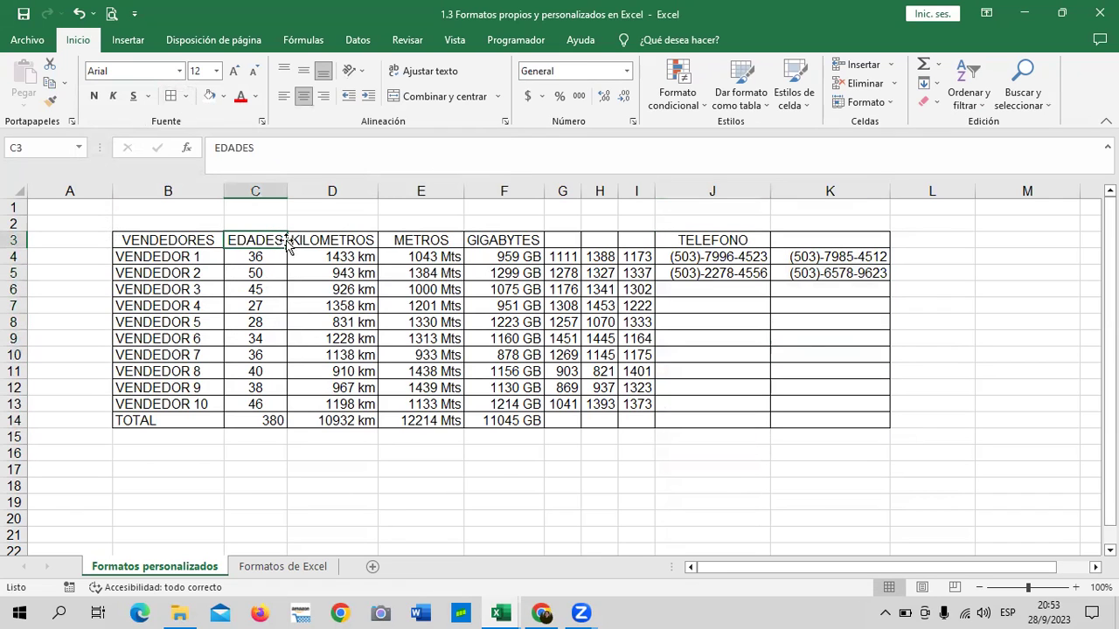
click(334, 242)
click(427, 246)
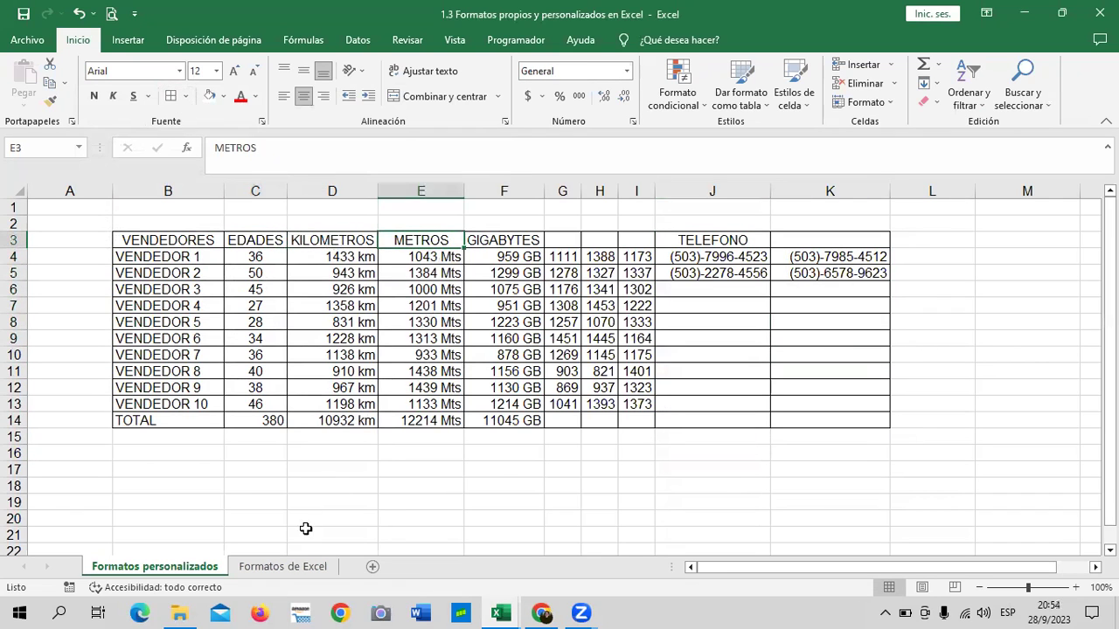
On the Formatos de Excel sheet, rename the H3 header to TELEFONOS
click(282, 566)
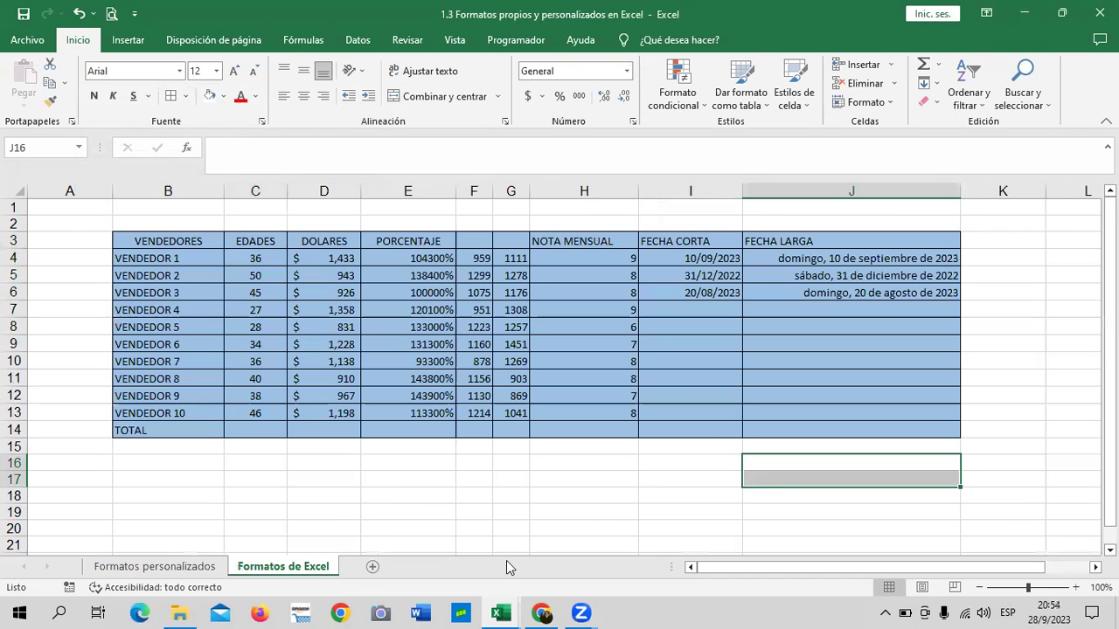
click(473, 495)
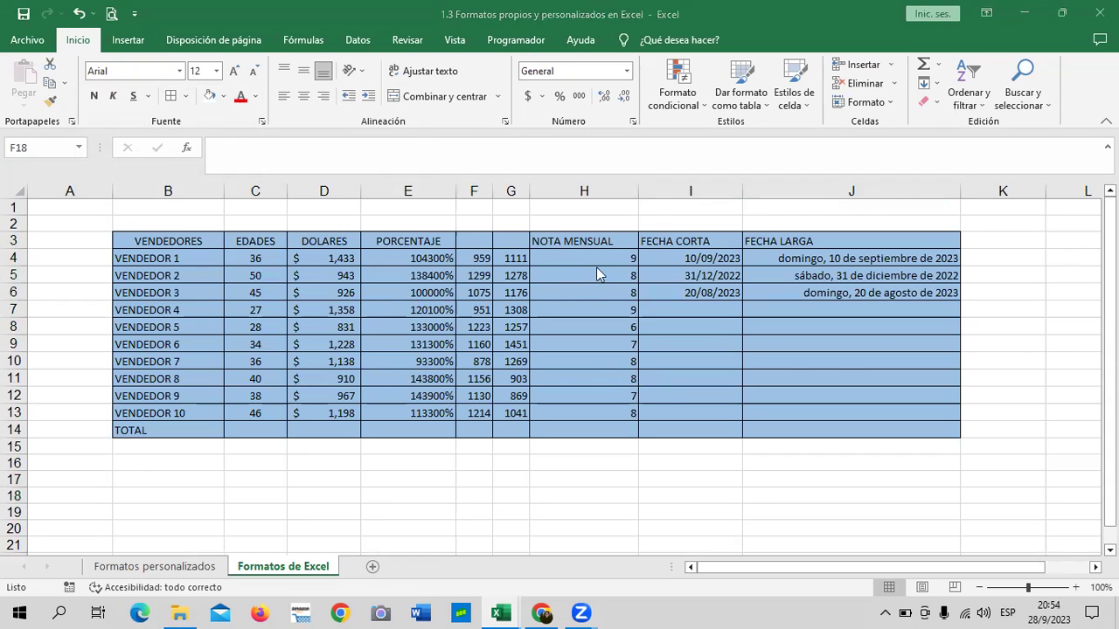
click(574, 241)
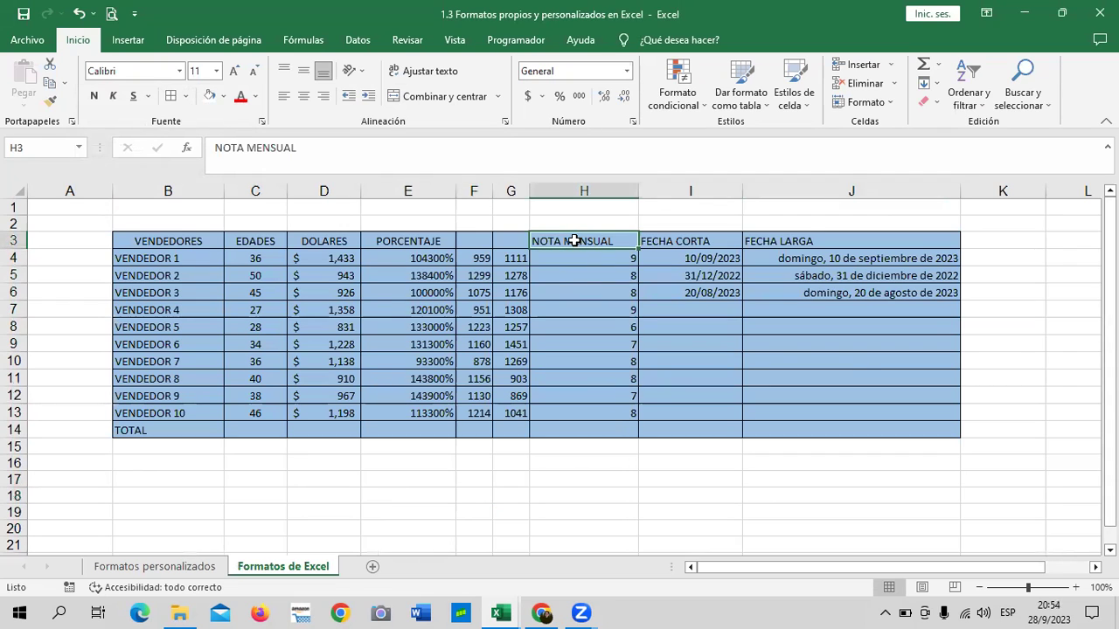
text(TELOFO)
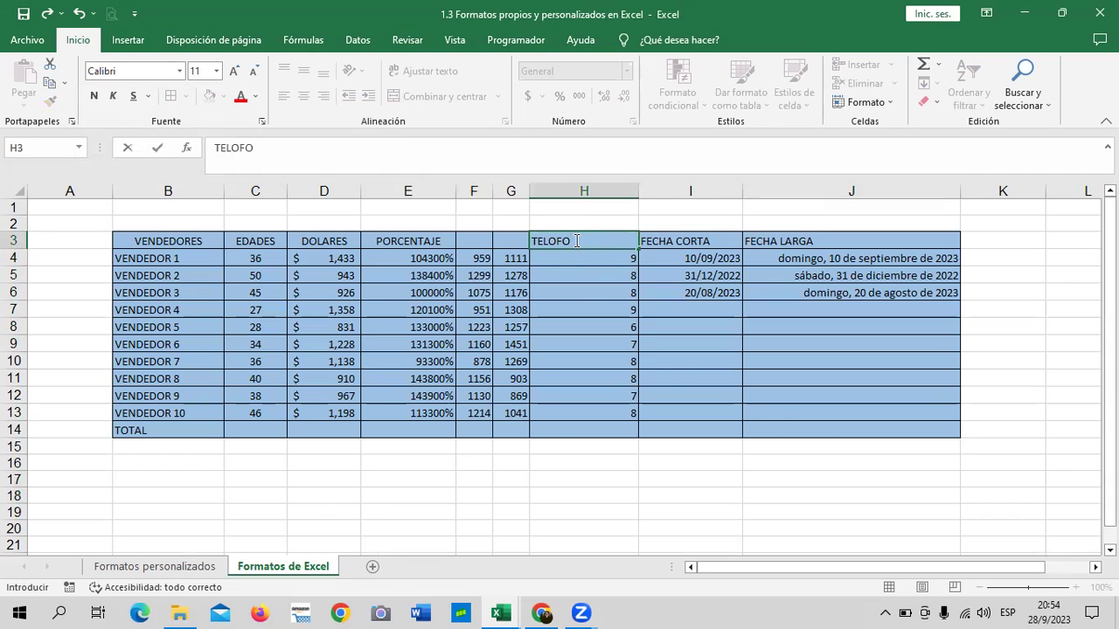
key(BackSpace)
key(BackSpace)
key(BackSpace)
text(EFONOS)
key(Return)
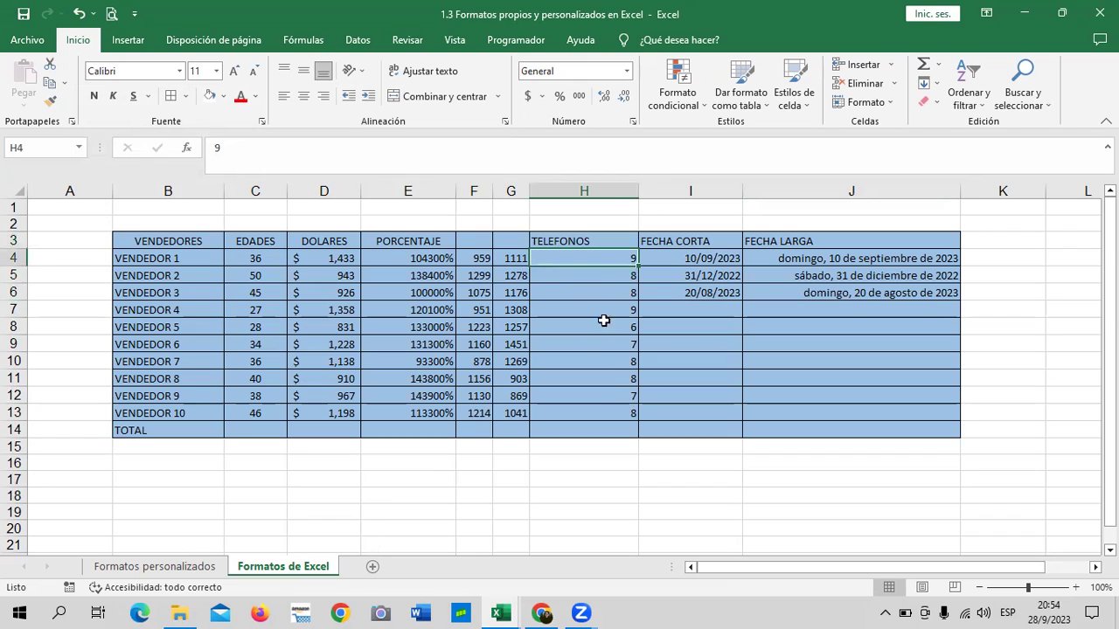
Clear the old values from H4:H13 and select H4:H14
drag(598, 255, 613, 422)
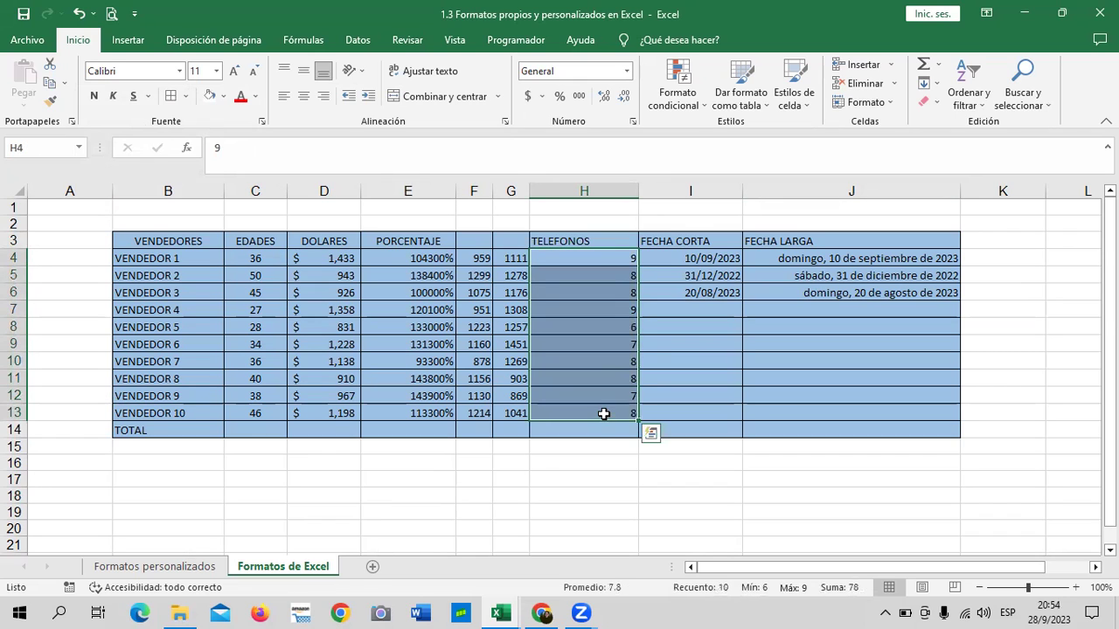
key(Delete)
click(702, 389)
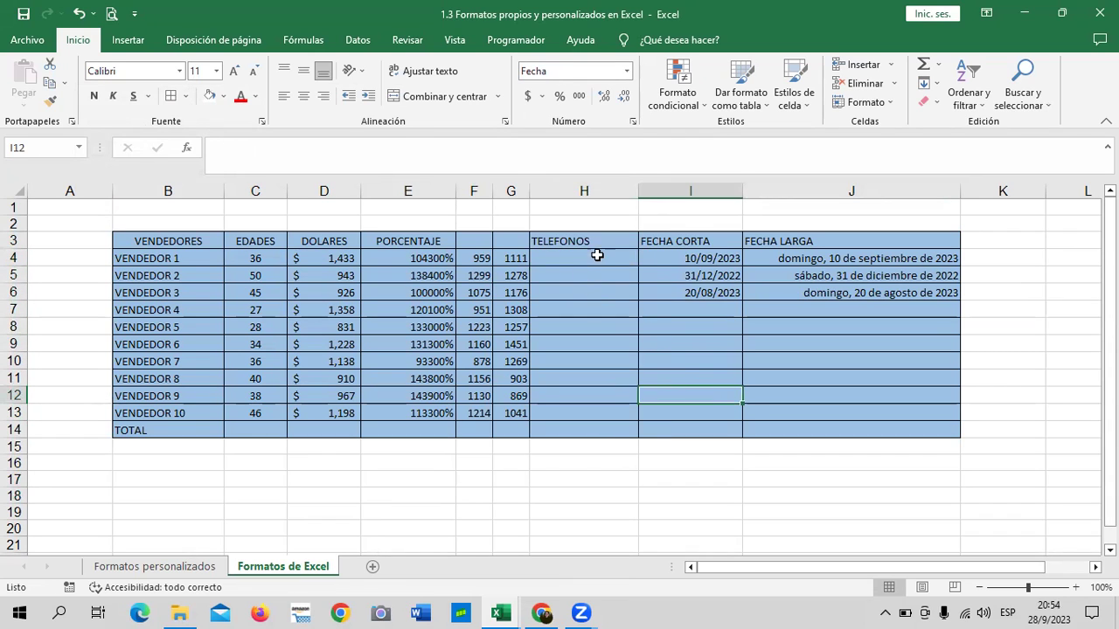
drag(597, 256, 598, 431)
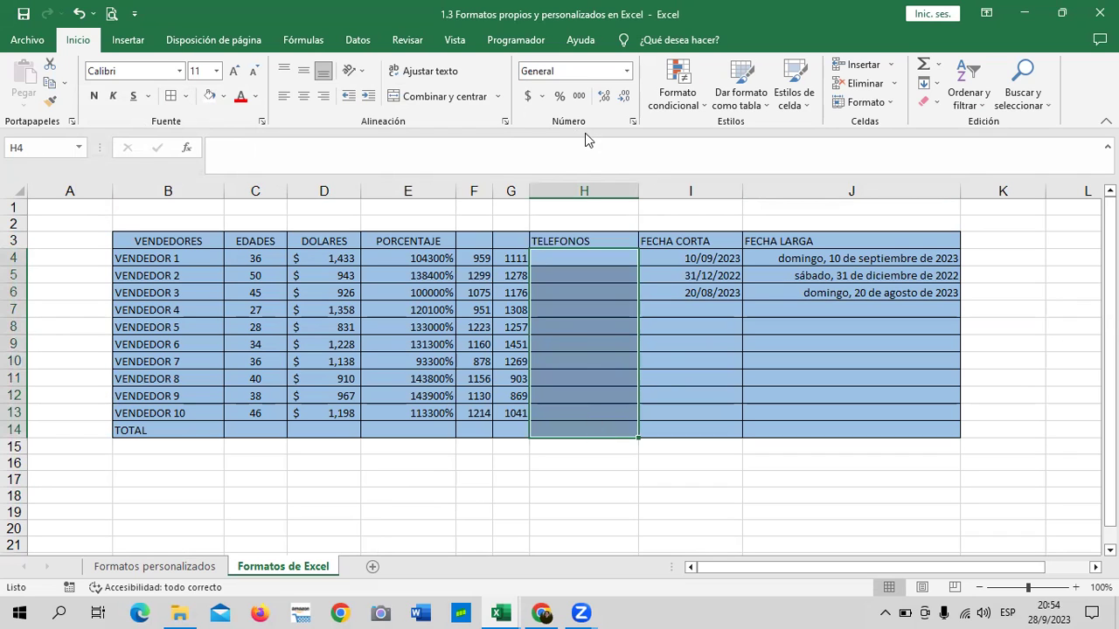
Apply the saved custom format (###)-####-#### to H4:H14
click(633, 124)
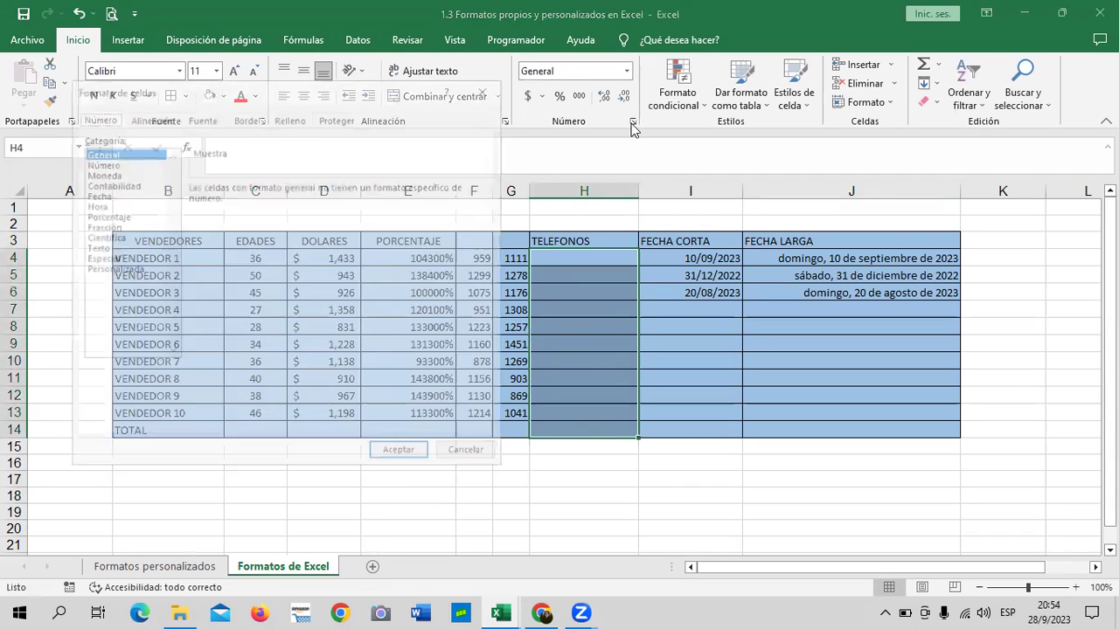
click(131, 271)
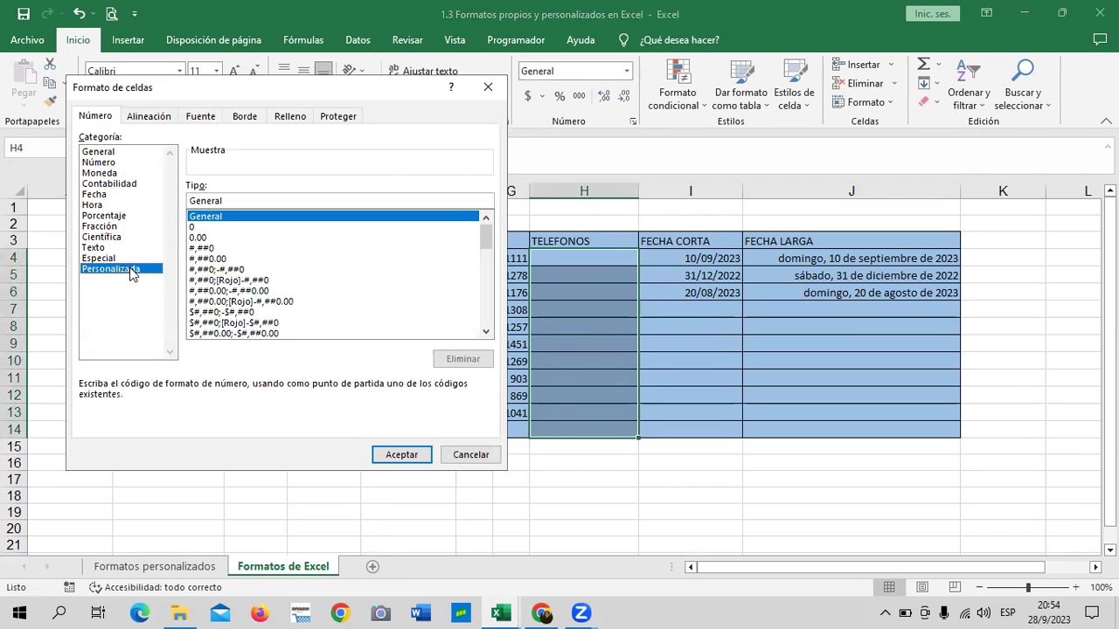
drag(486, 234, 416, 339)
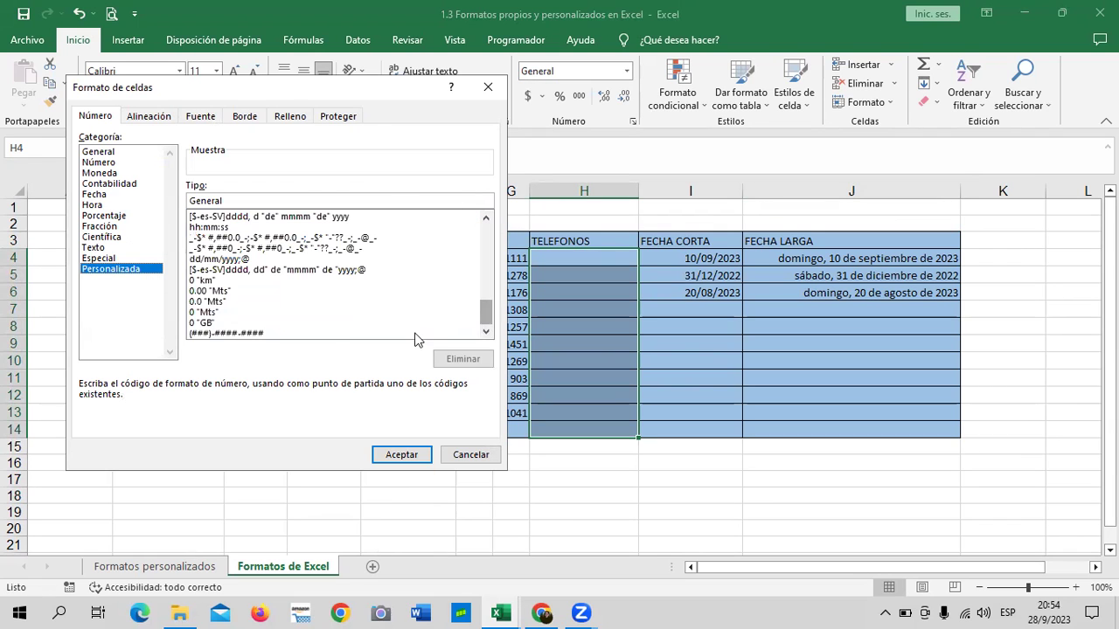
click(202, 280)
click(243, 292)
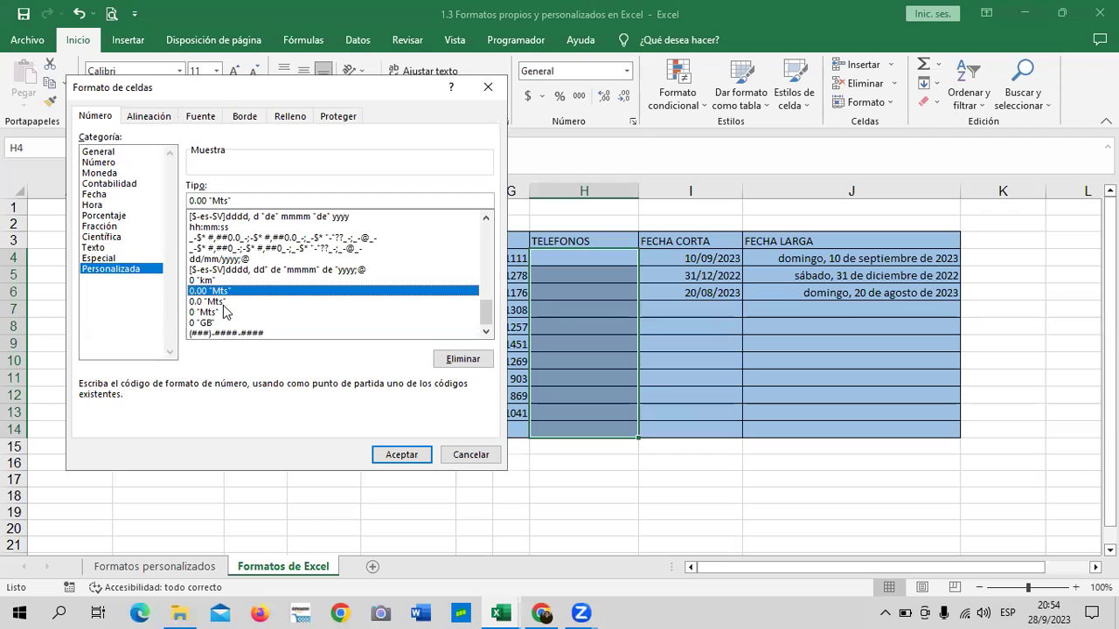
click(218, 302)
click(214, 312)
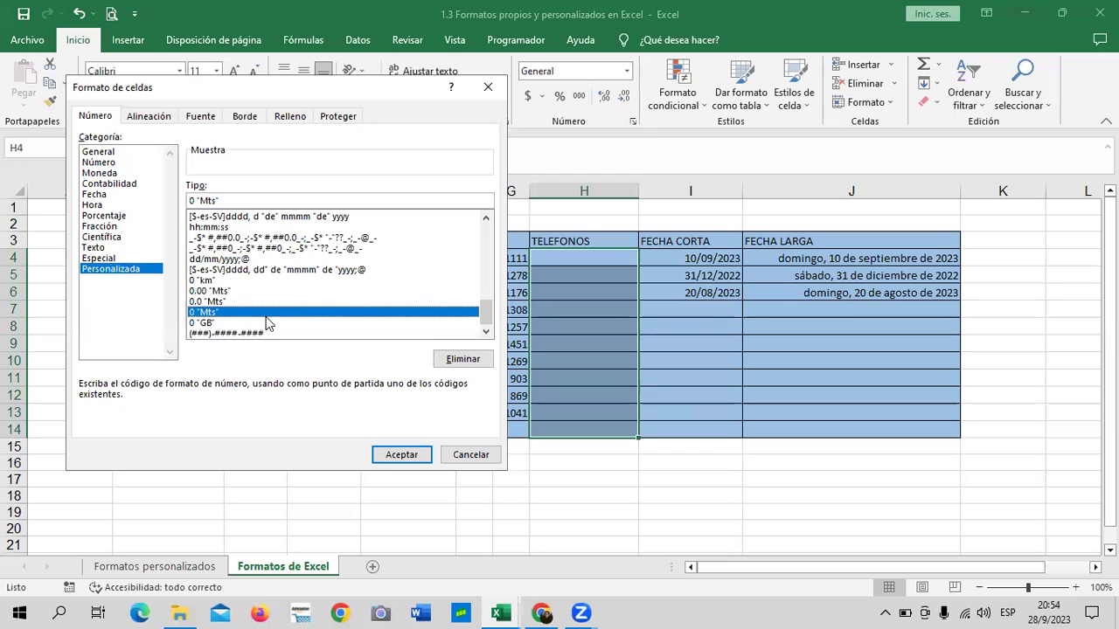
click(195, 323)
click(235, 333)
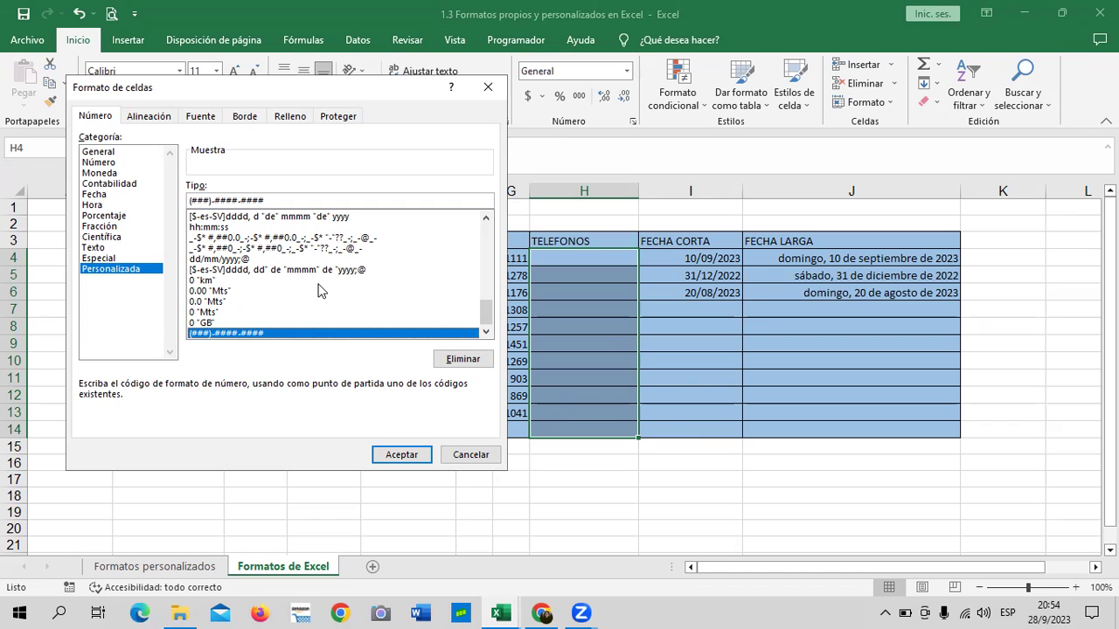
click(417, 455)
click(583, 255)
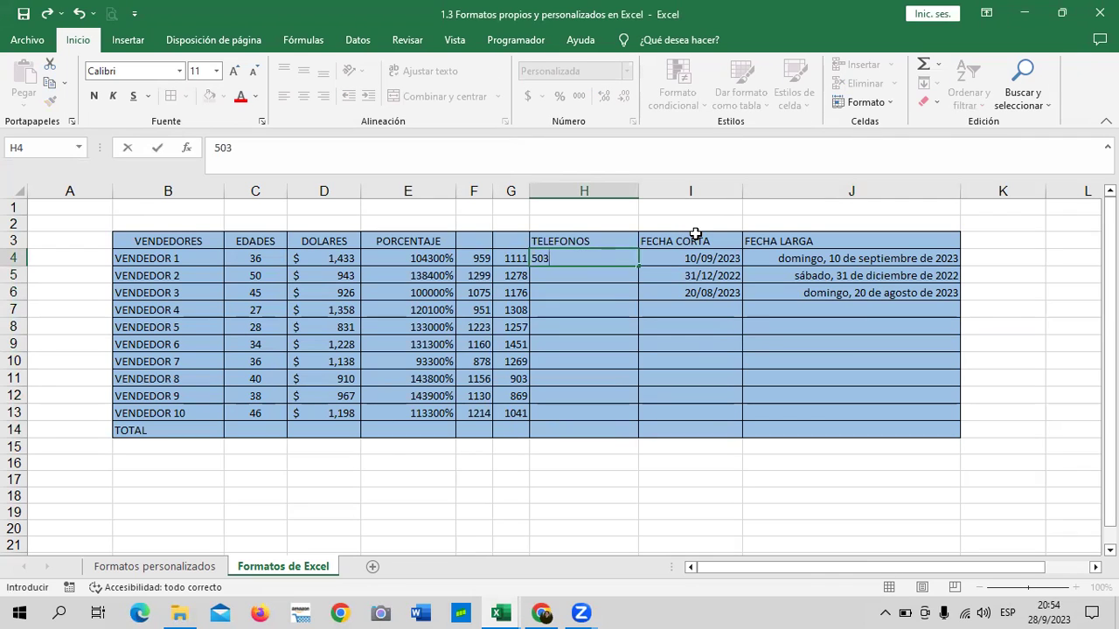
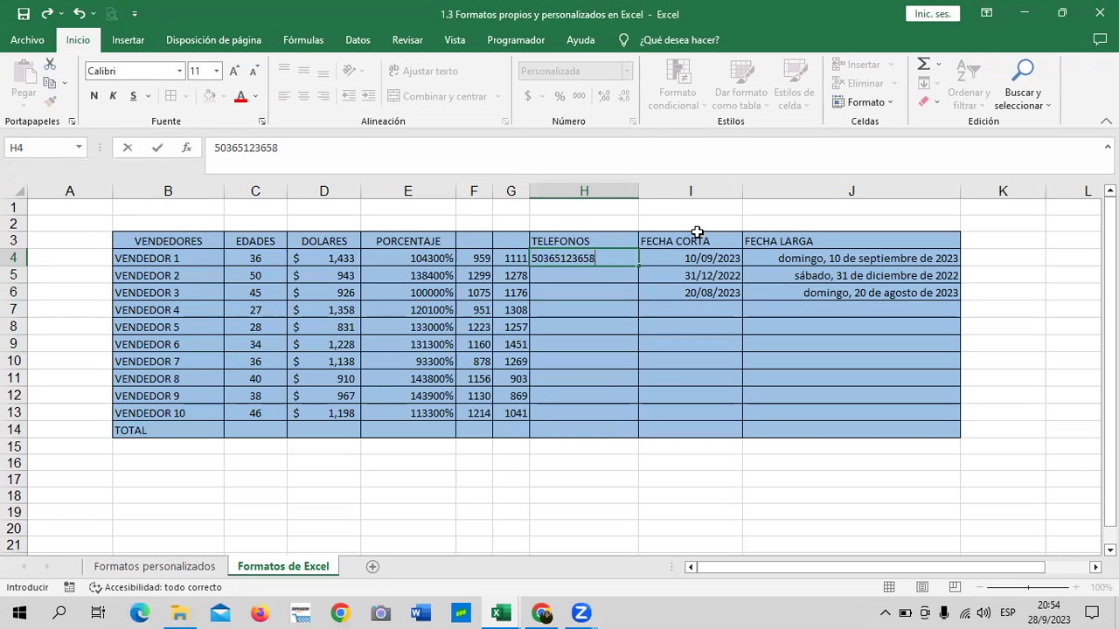
Enter phone numbers with the 503 area code in H4 and H5
key(Return)
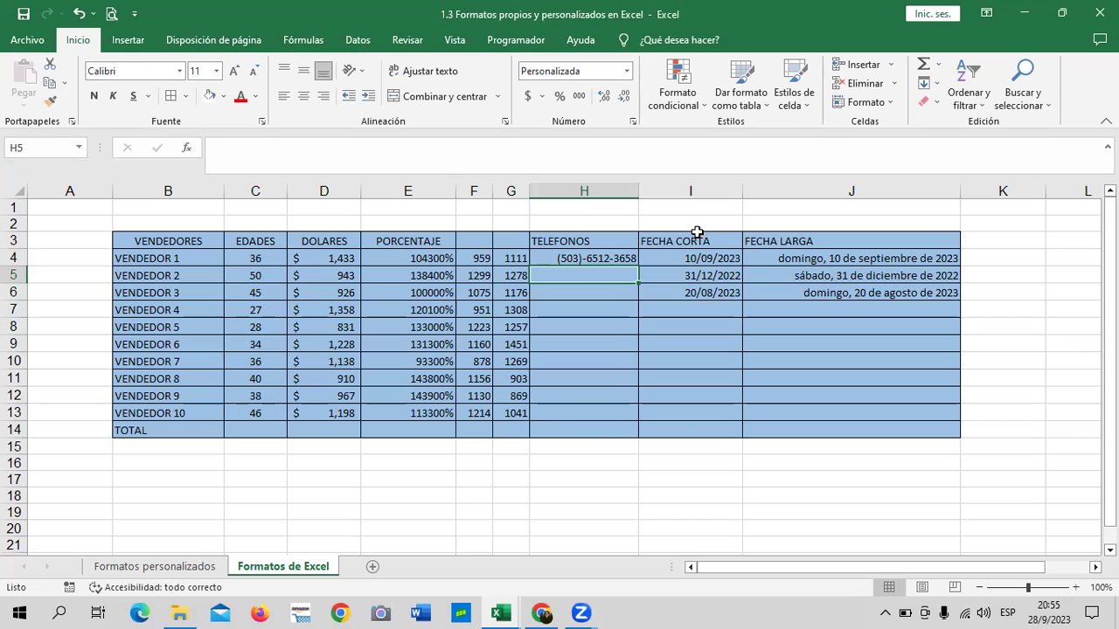
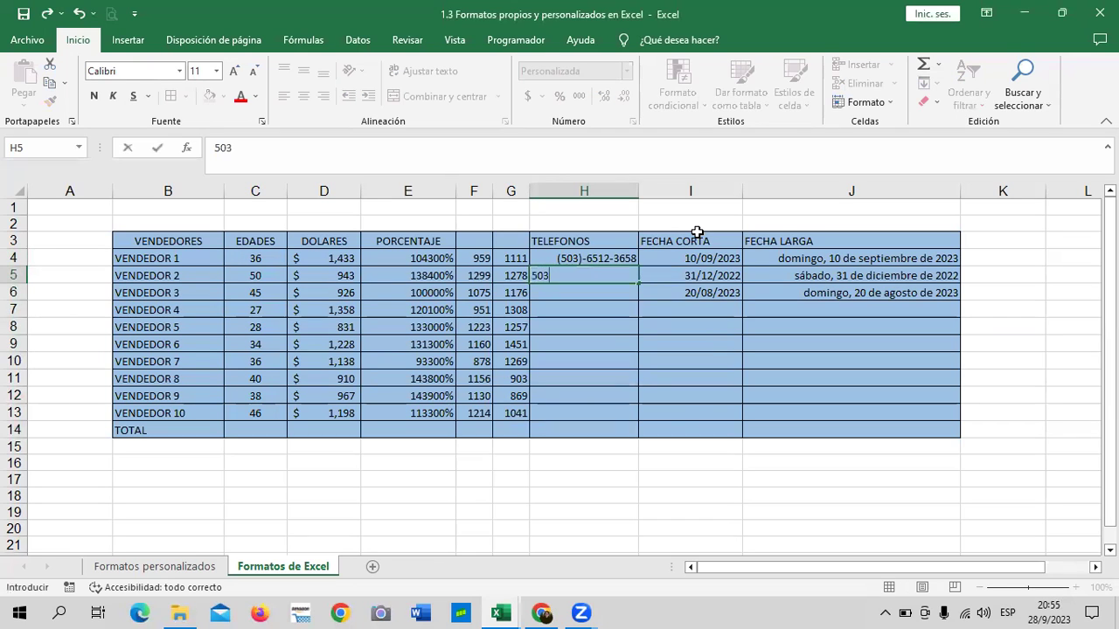
key(Return)
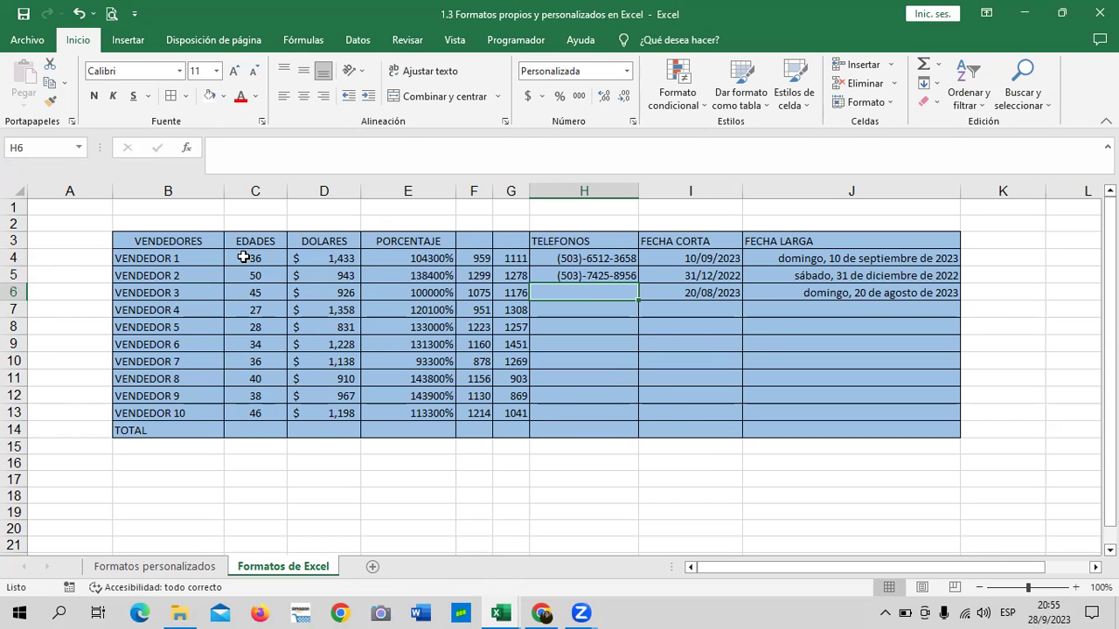
On the Formatos personalizados sheet, widen column L
click(200, 568)
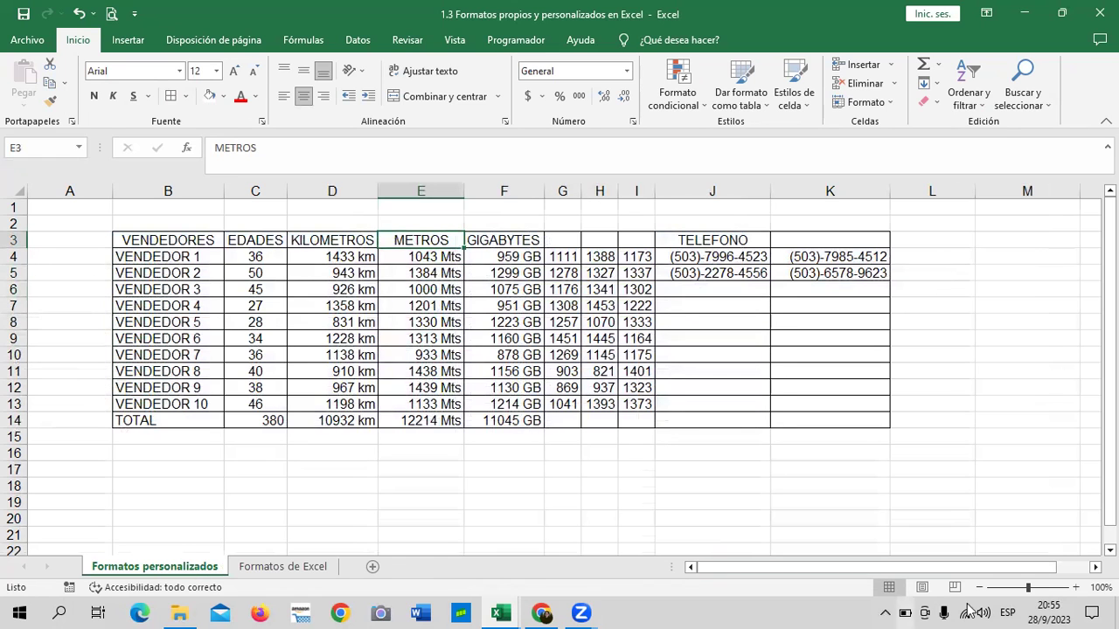
click(1096, 567)
click(1011, 469)
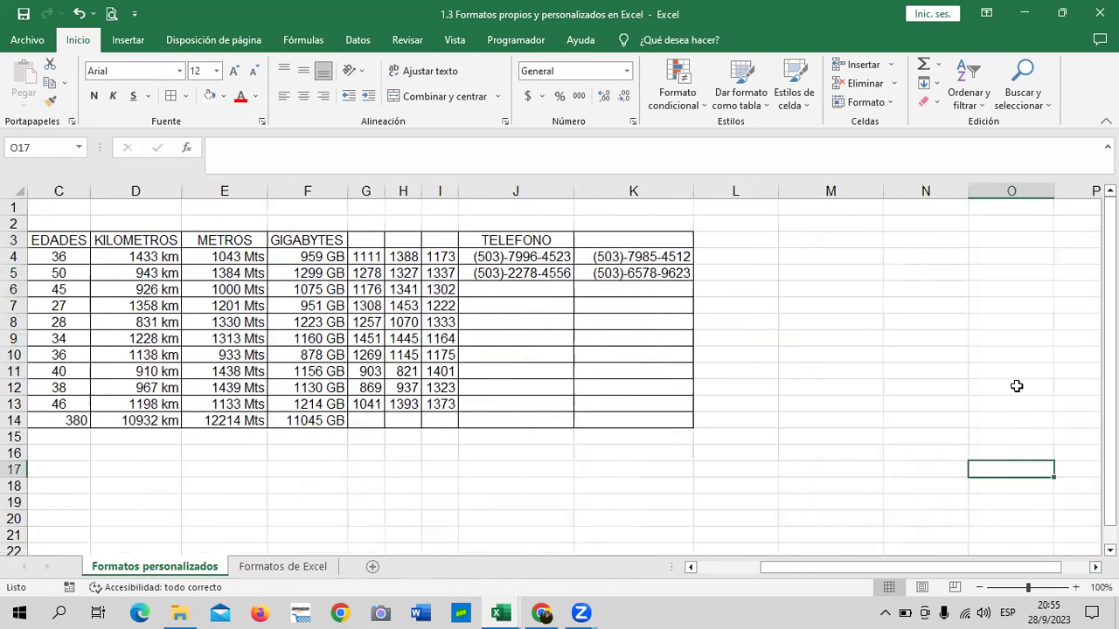
drag(778, 191, 833, 192)
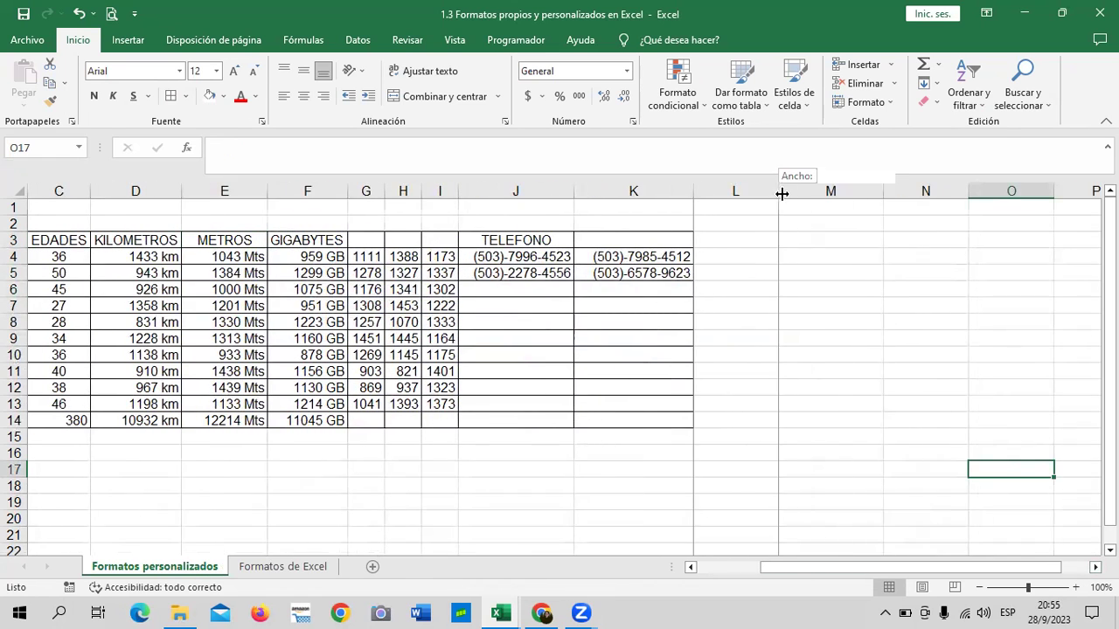
Add a centered DUI heading in cell L3
click(757, 239)
text(DUI)
key(Return)
drag(745, 244, 753, 421)
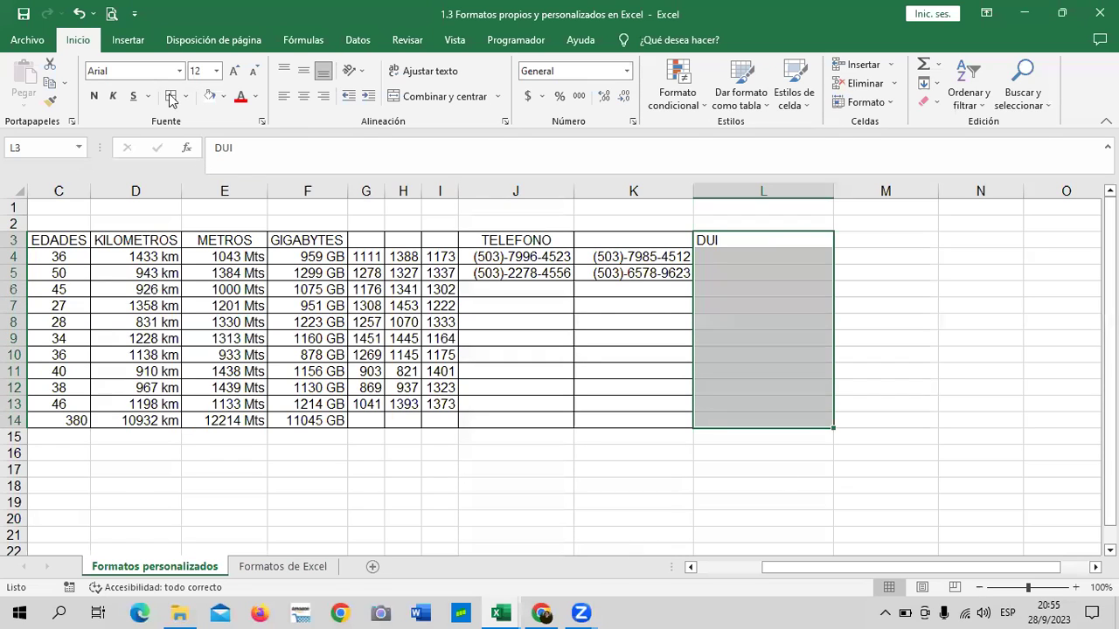
click(738, 239)
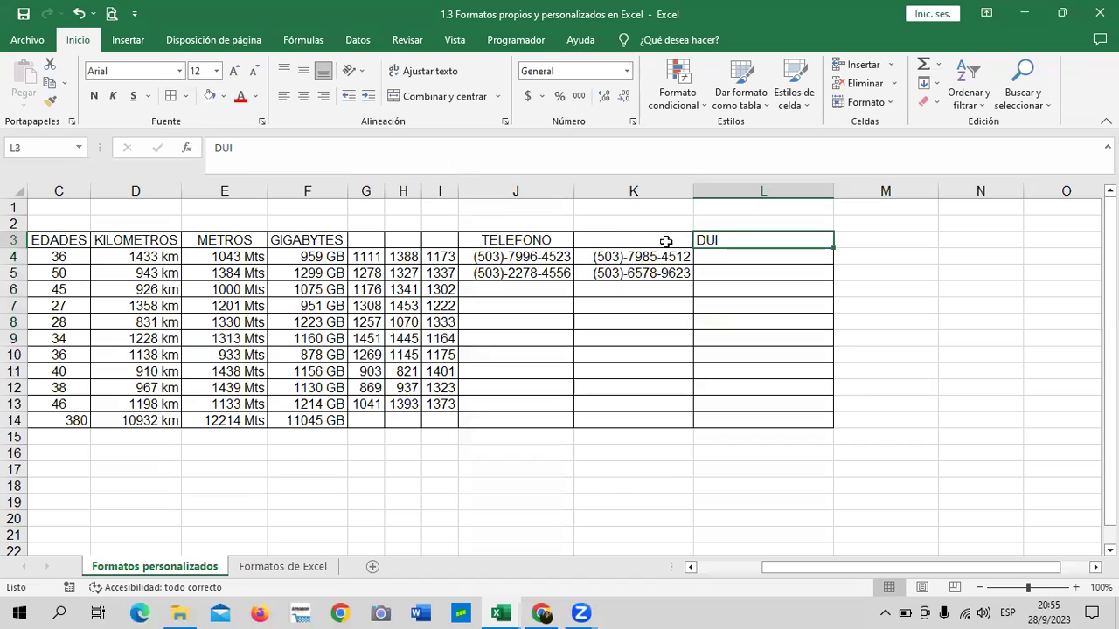
click(306, 96)
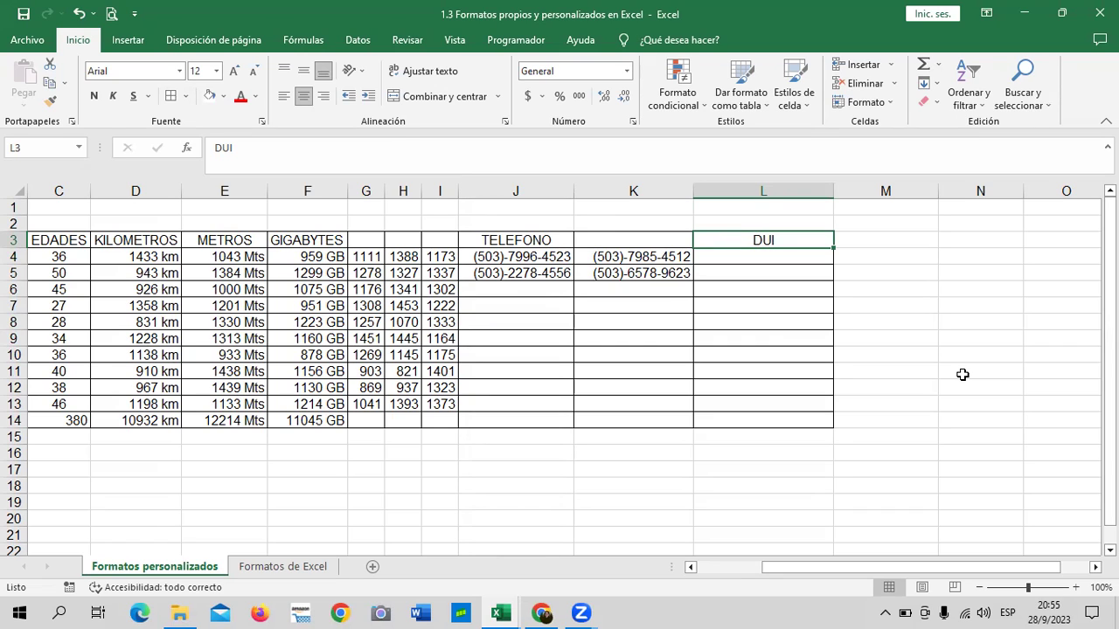
Enter a nine-digit DUI number in L4, which displays as a plain number
click(748, 256)
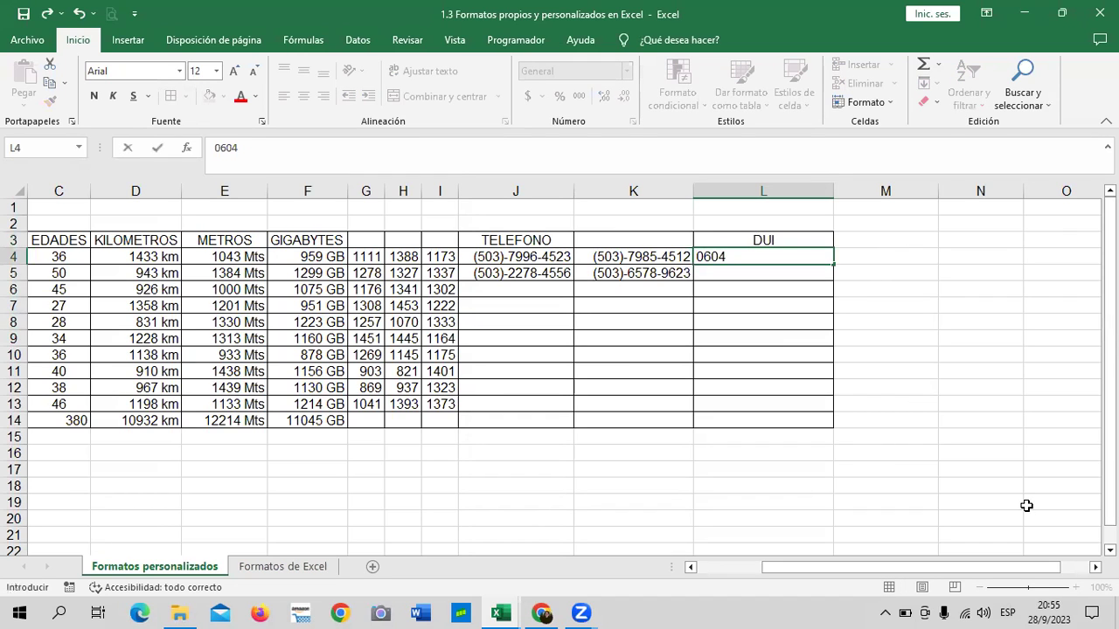
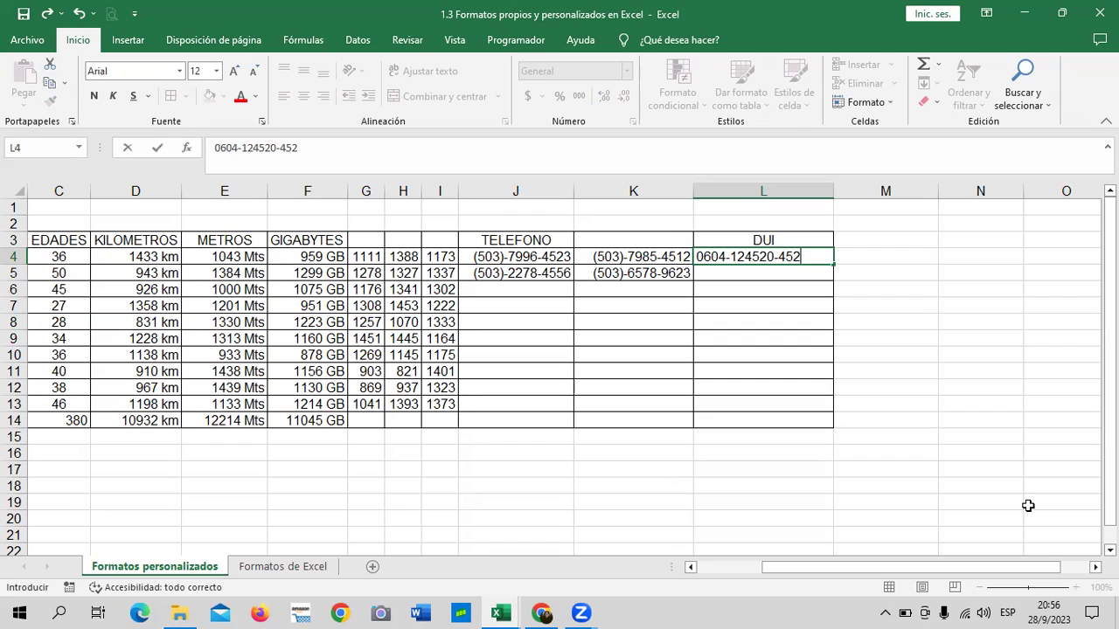
key(BackSpace)
key(BackSpace)
key(BackSpace)
key(BackSpace)
key(BackSpace)
key(BackSpace)
key(BackSpace)
key(BackSpace)
key(BackSpace)
key(BackSpace)
key(BackSpace)
key(BackSpace)
key(BackSpace)
key(BackSpace)
key(BackSpace)
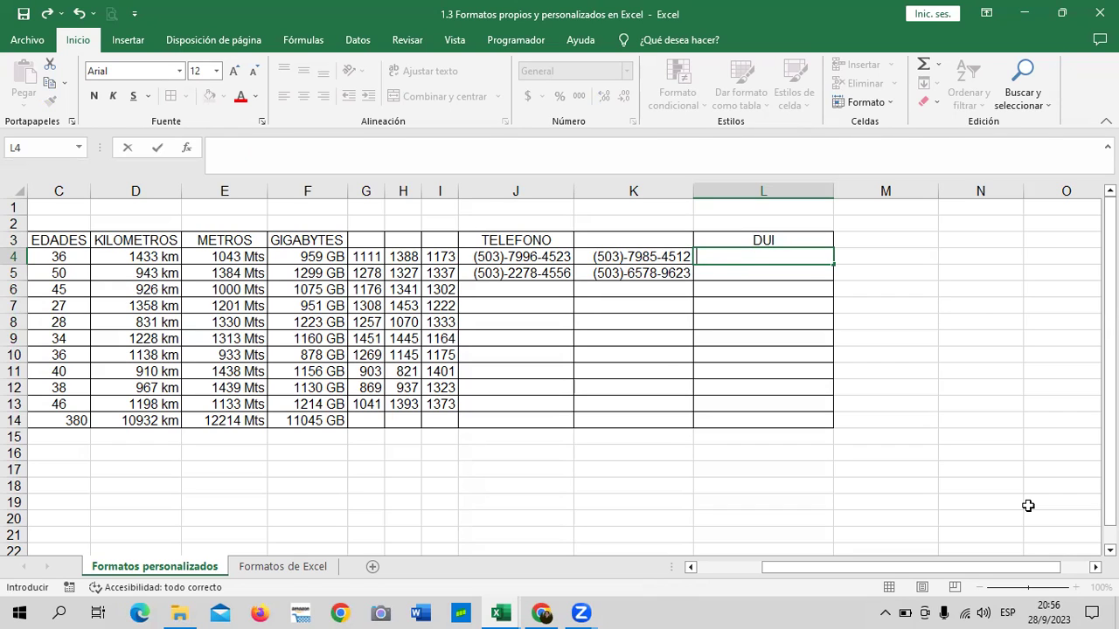
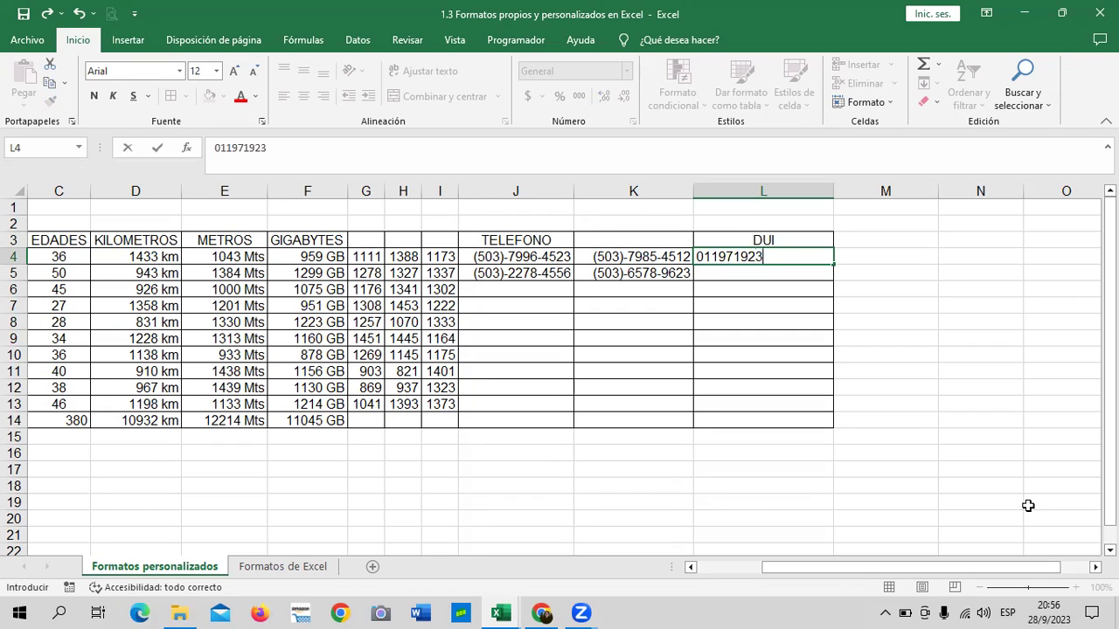
key(Return)
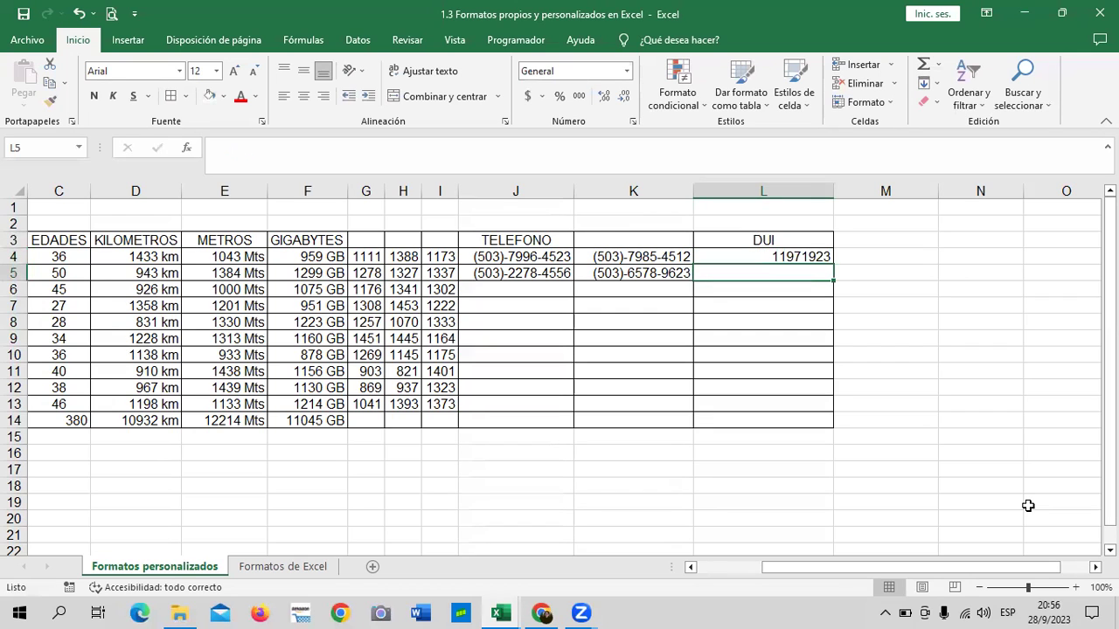
click(776, 256)
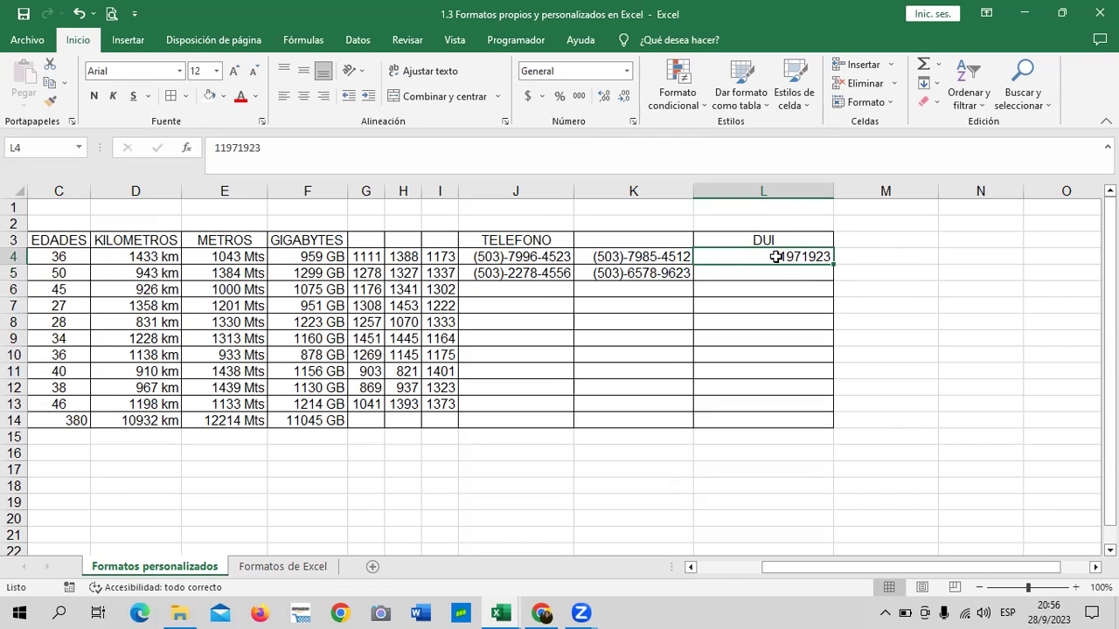
Autofit column L, then widen it slightly
double_click(828, 190)
drag(757, 192, 802, 191)
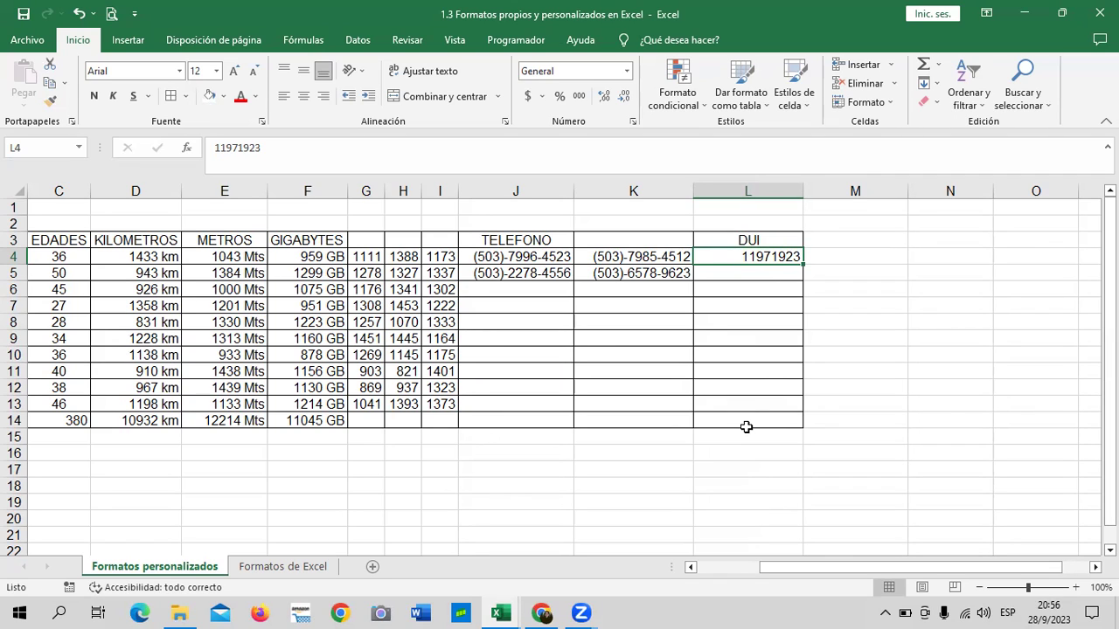
click(869, 255)
Set the DUI cells L4:L14 to the Texto number format
click(890, 341)
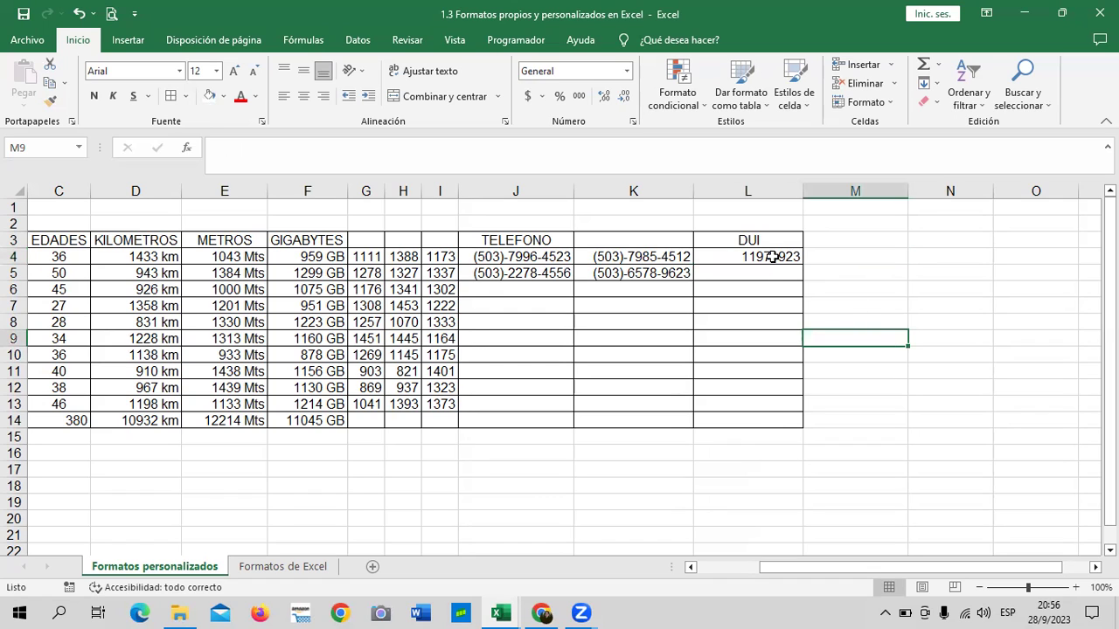
drag(773, 257, 772, 417)
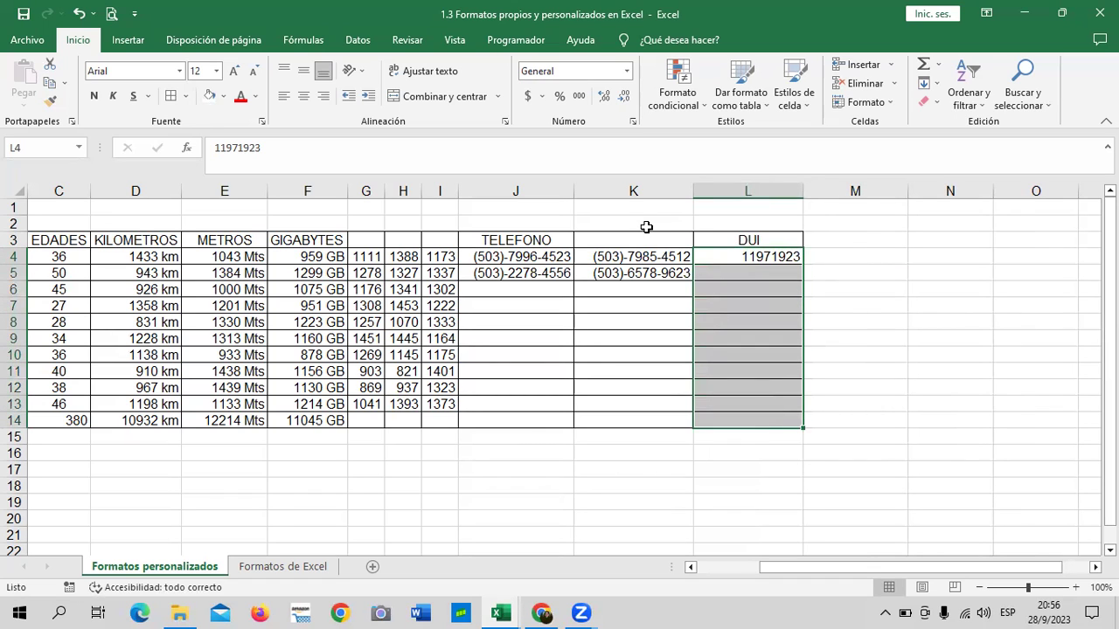
click(627, 70)
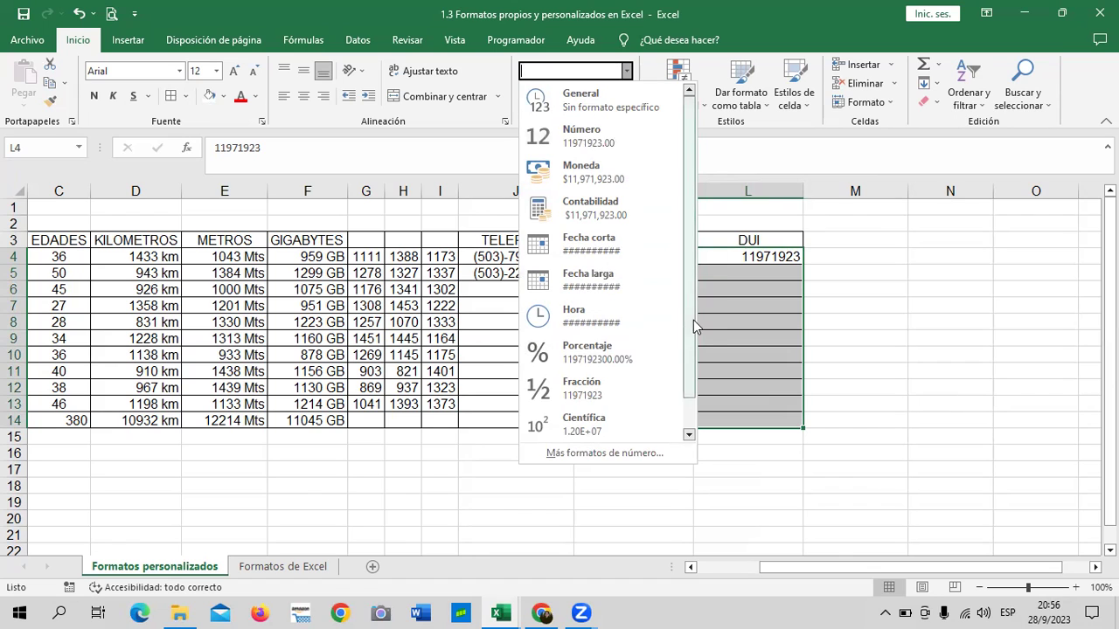
drag(694, 324, 695, 402)
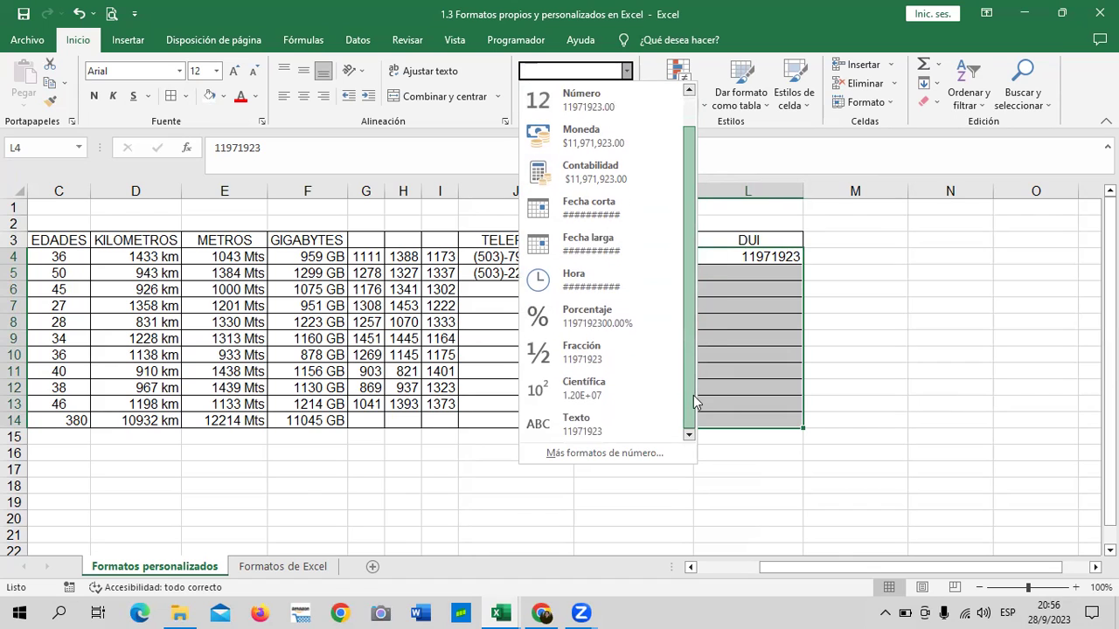
click(578, 432)
click(887, 254)
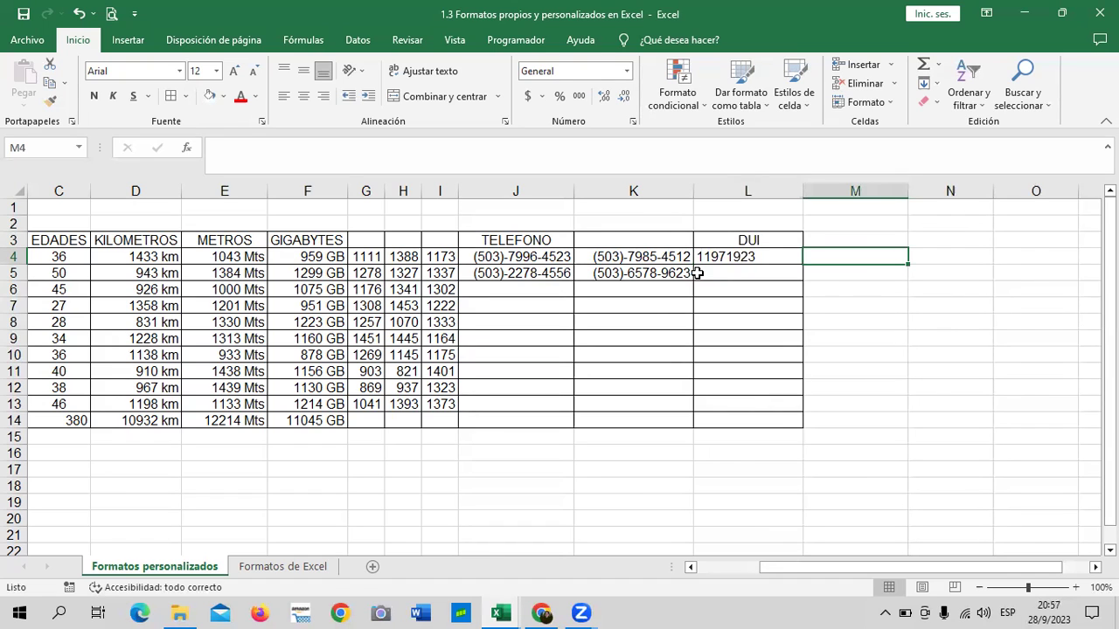
click(733, 252)
Clear L4 and compare the formats of cells K4, I4, F4, E4 and C4
key(Delete)
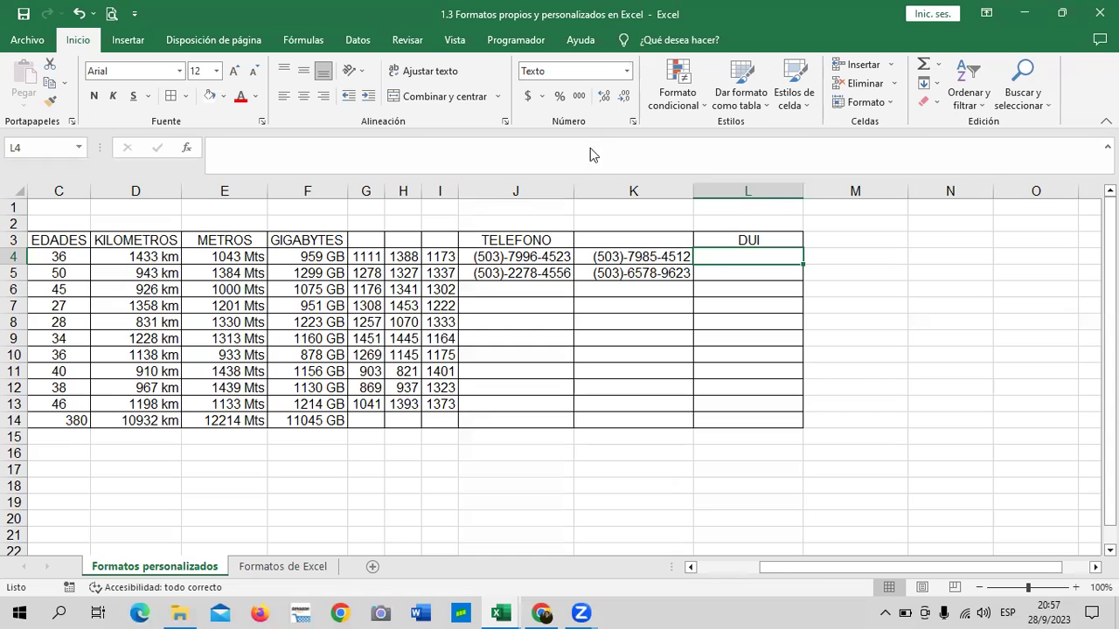
click(647, 260)
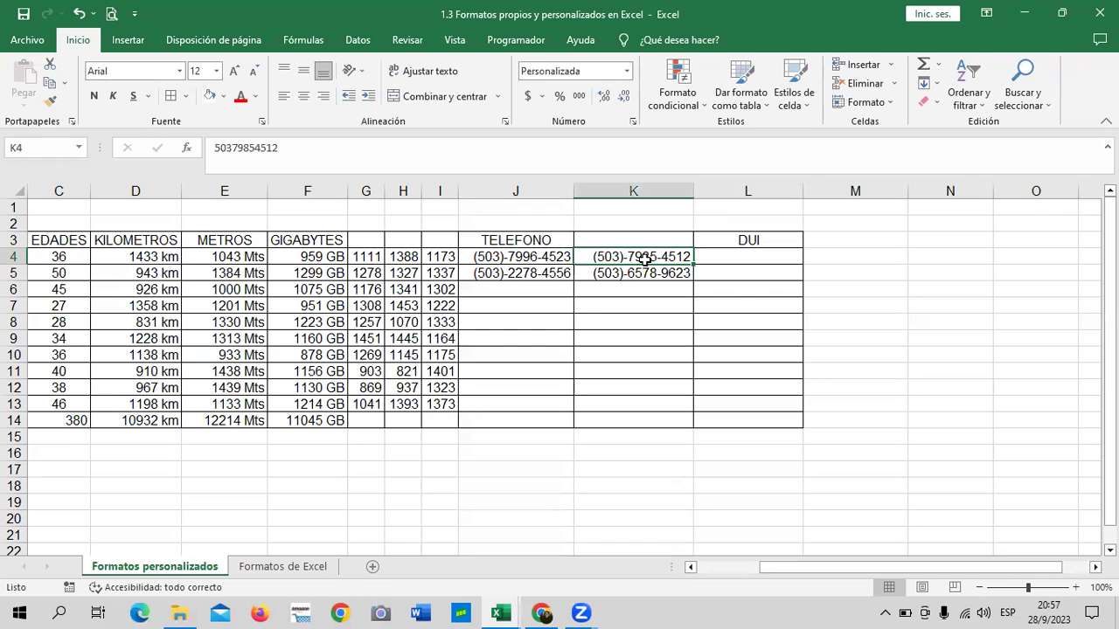
click(434, 256)
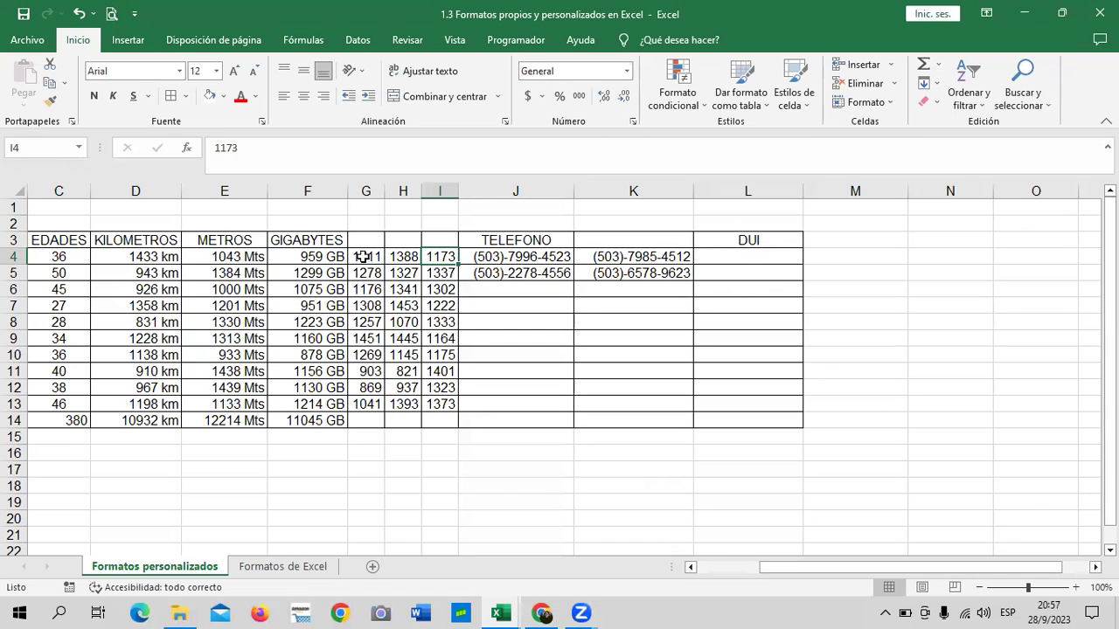
click(306, 257)
click(212, 259)
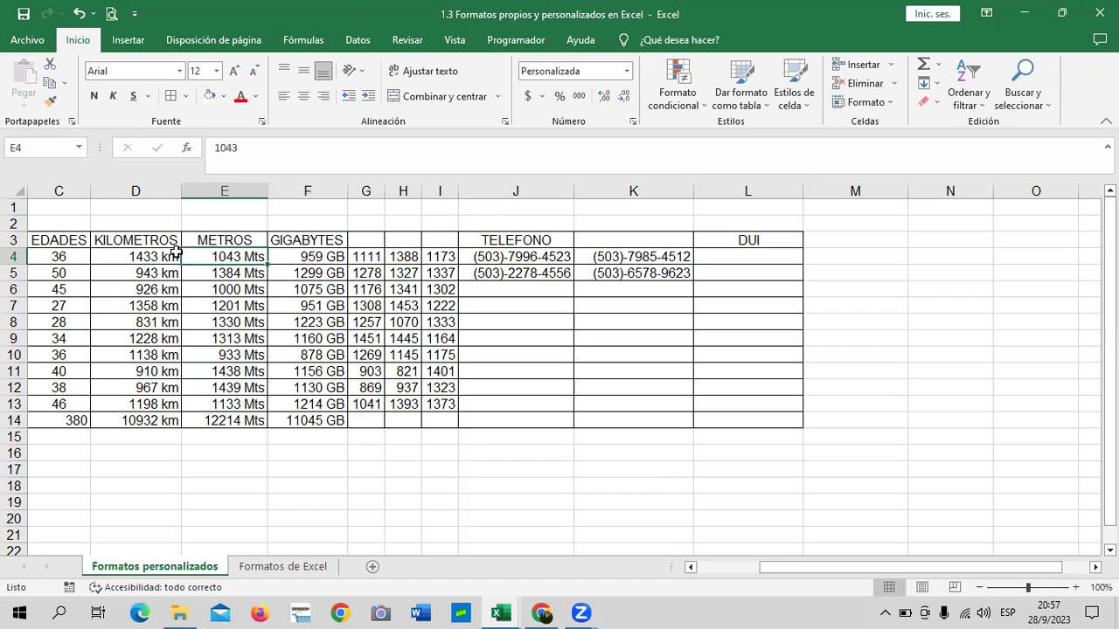
click(76, 258)
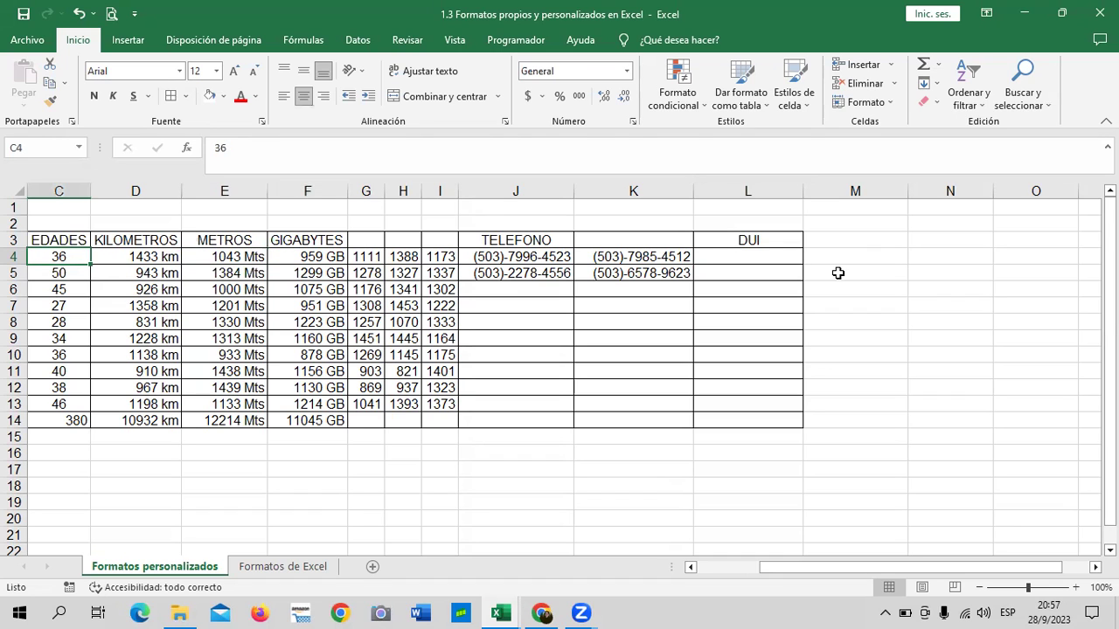
click(771, 261)
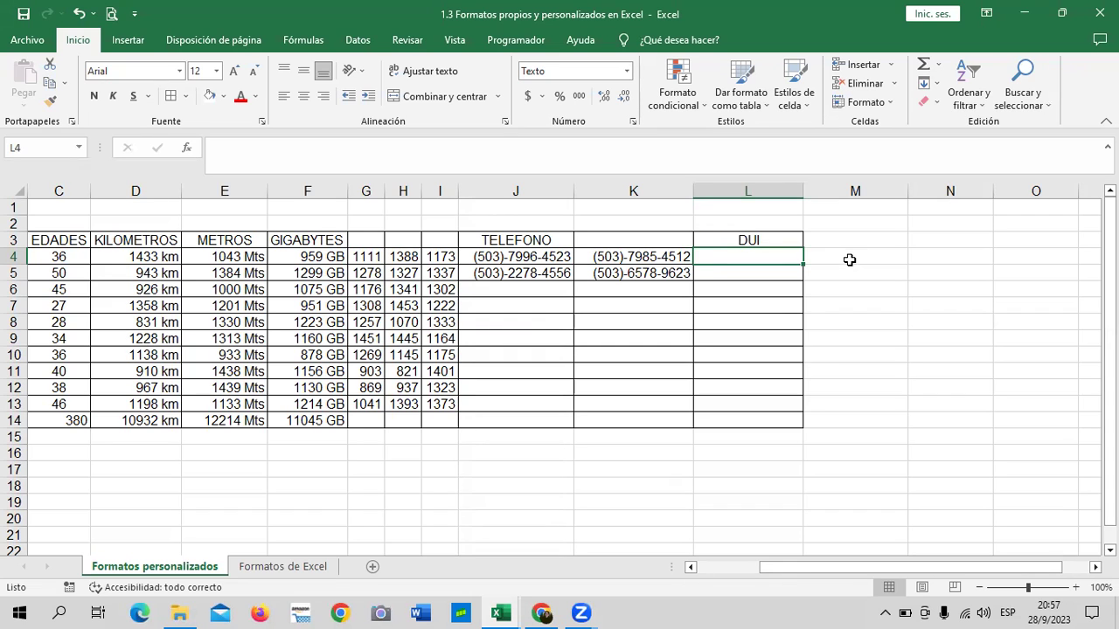
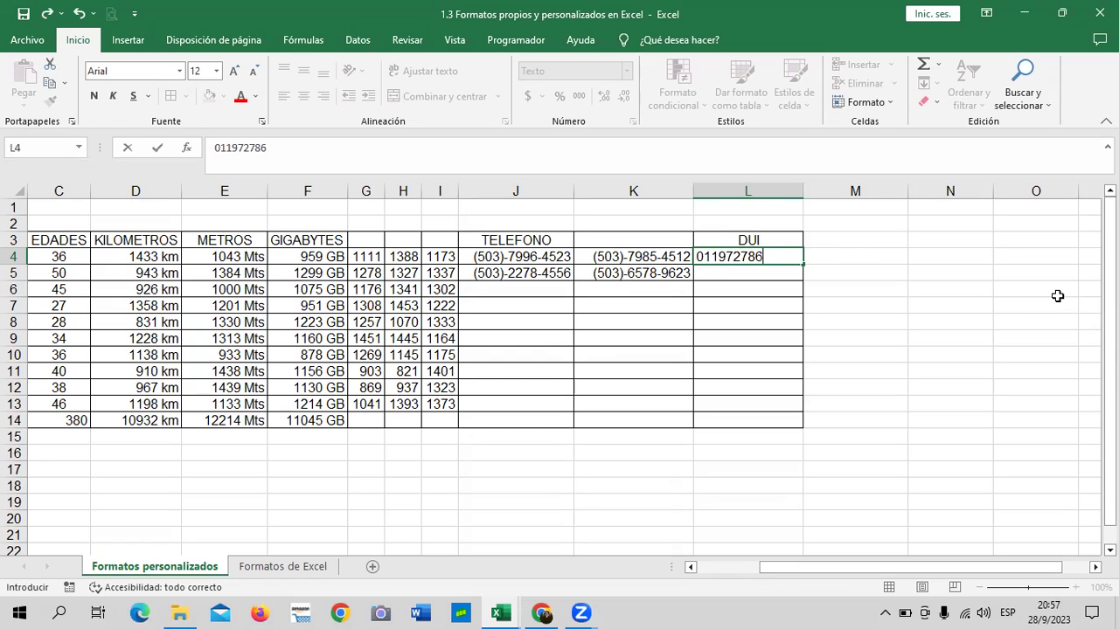
Enter the DUI with its leading zero as text in L4; zoom to 110%
key(Return)
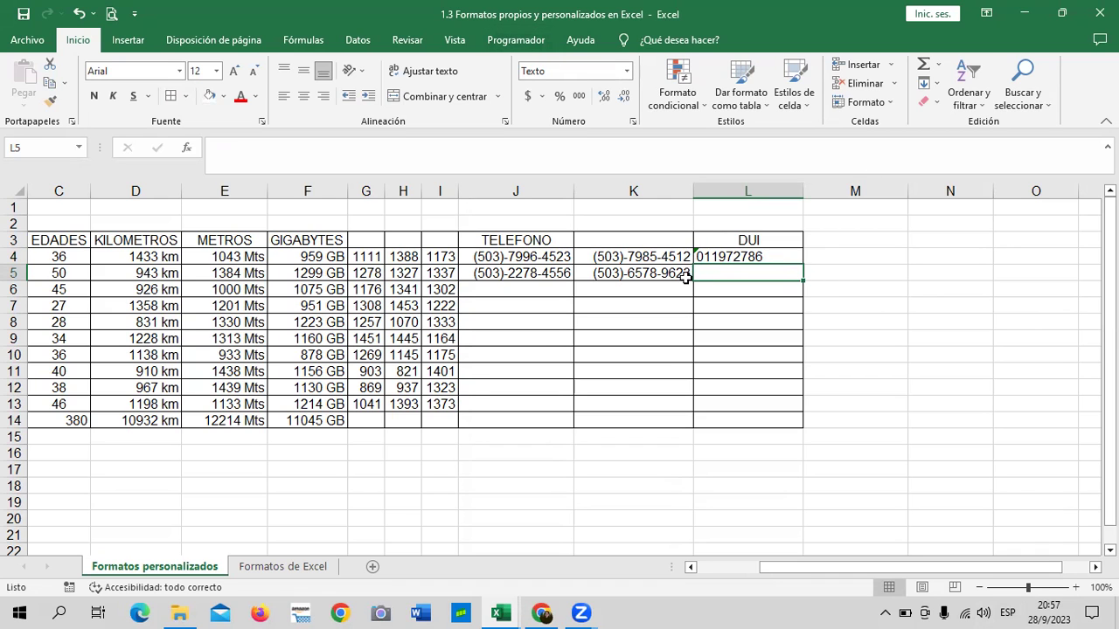
click(1075, 591)
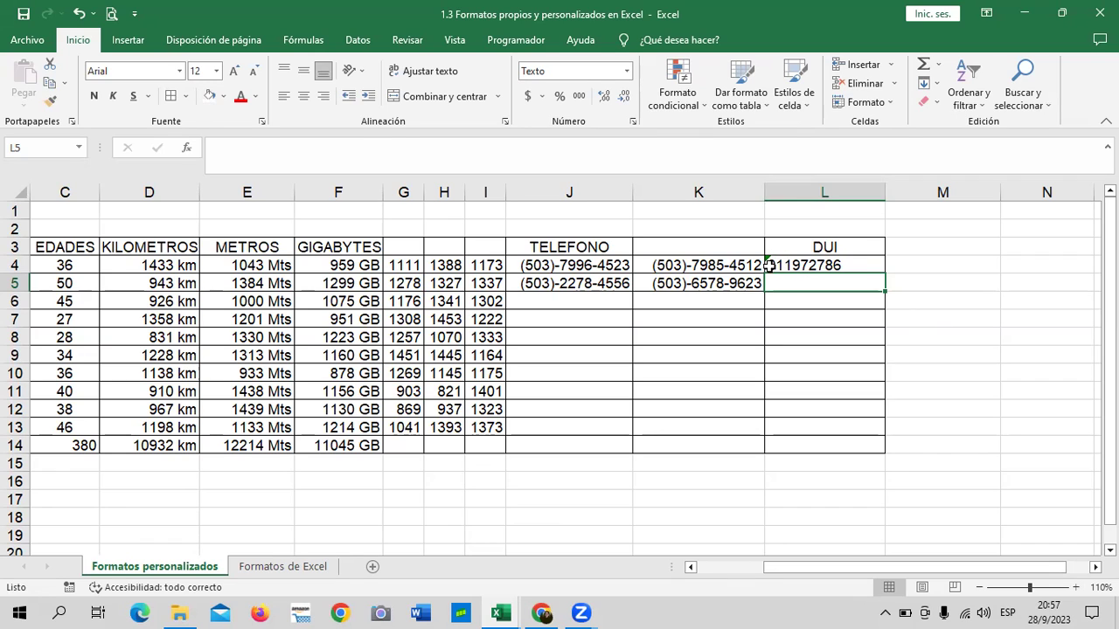
click(768, 266)
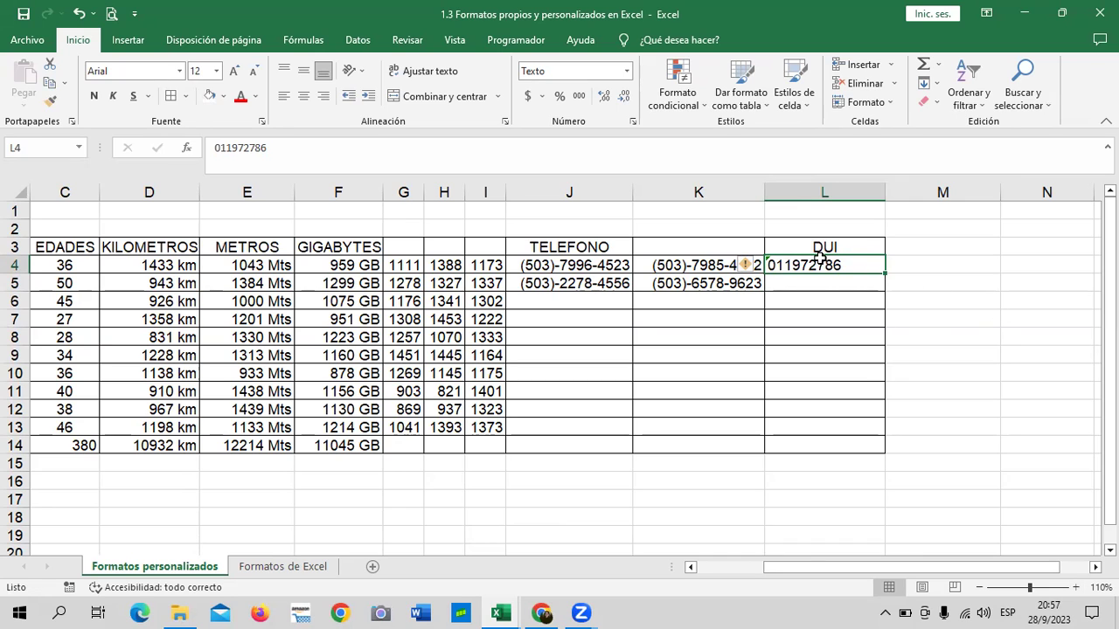
click(805, 286)
click(802, 266)
Ignore the number-stored-as-text warning on the DUI in L4
mouse_move(749, 272)
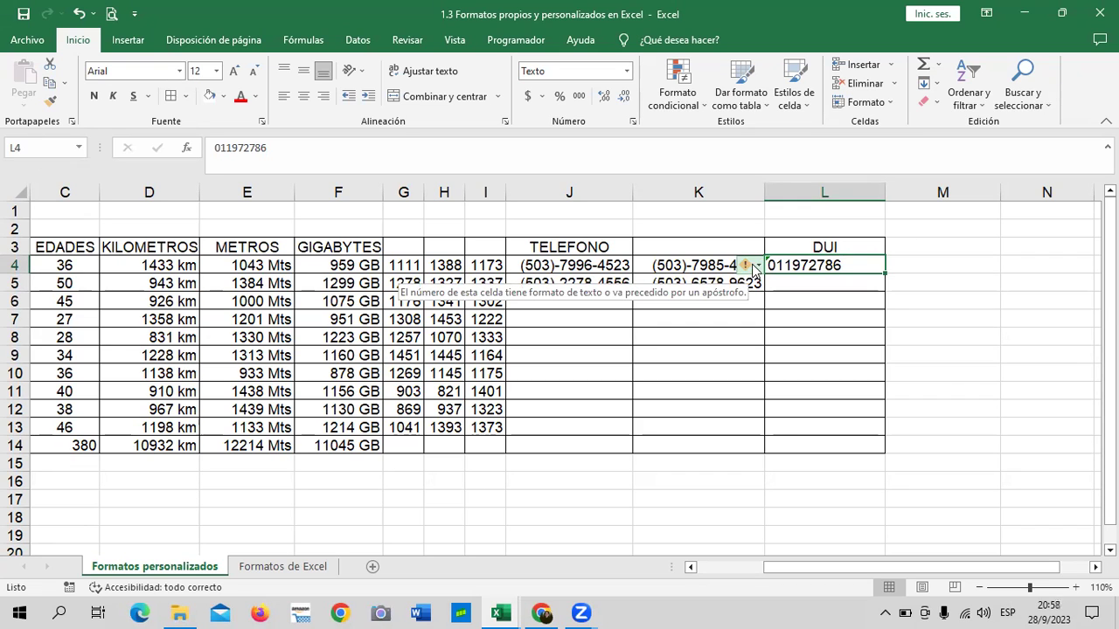
click(759, 269)
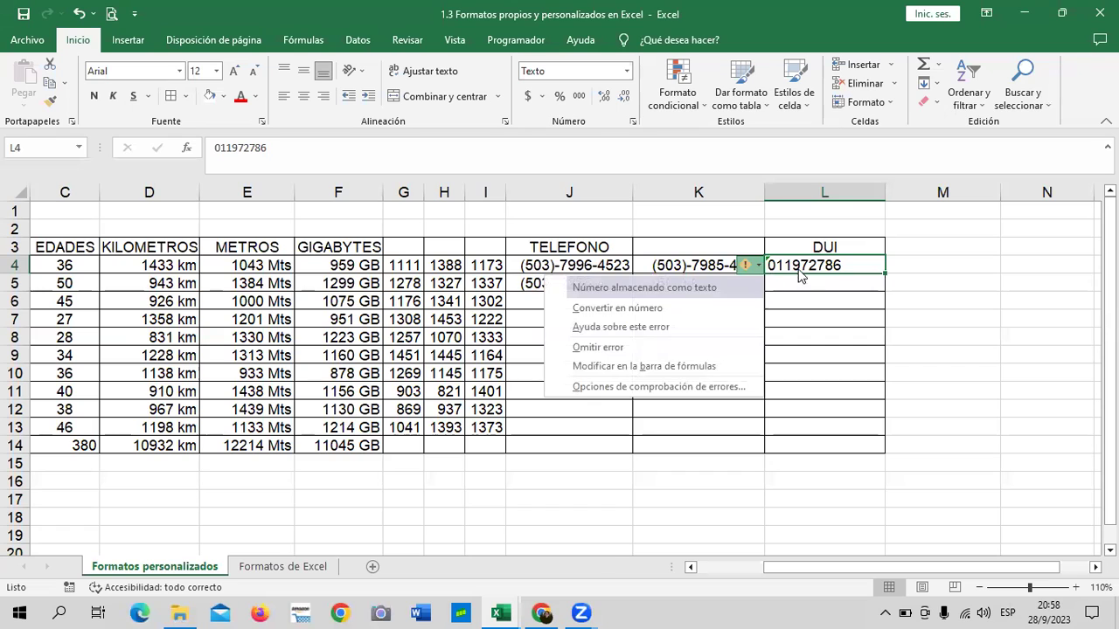
click(785, 262)
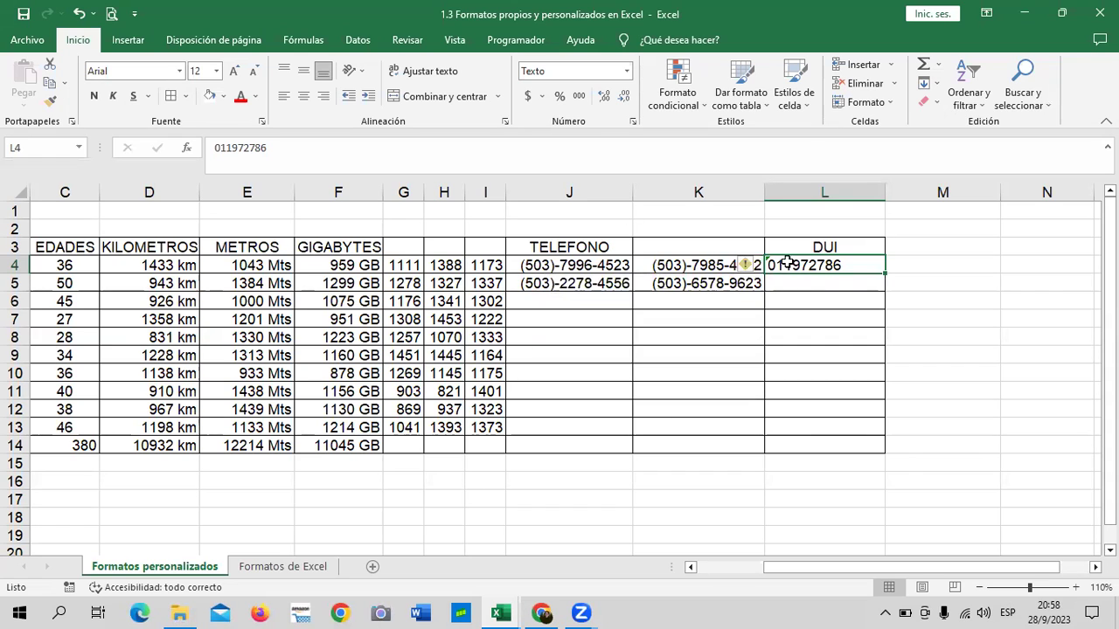
mouse_move(745, 267)
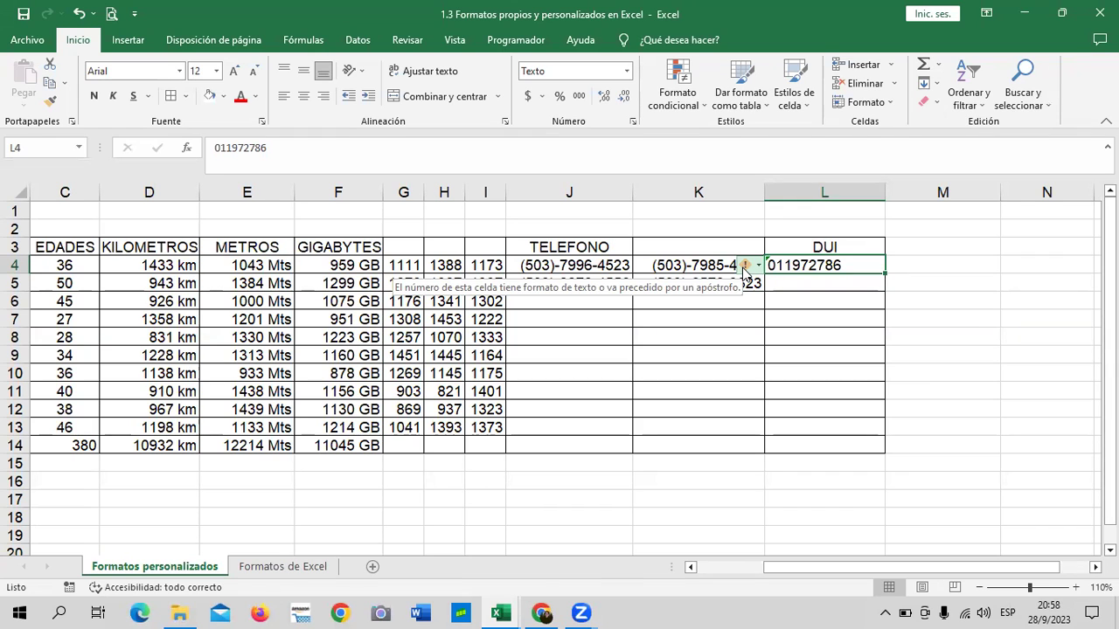
click(747, 266)
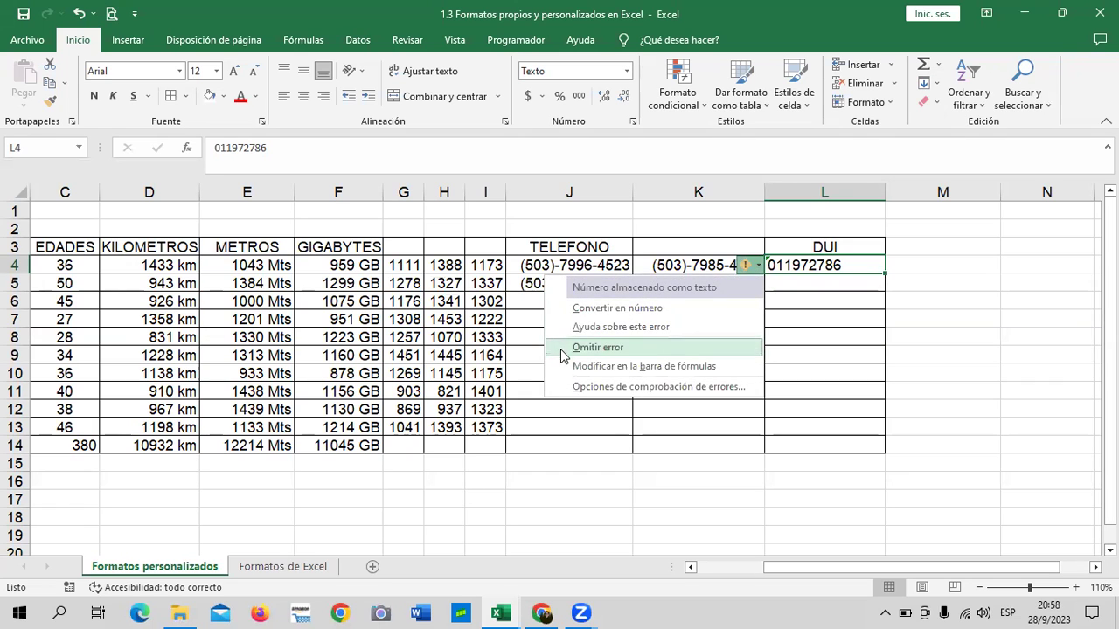
click(597, 347)
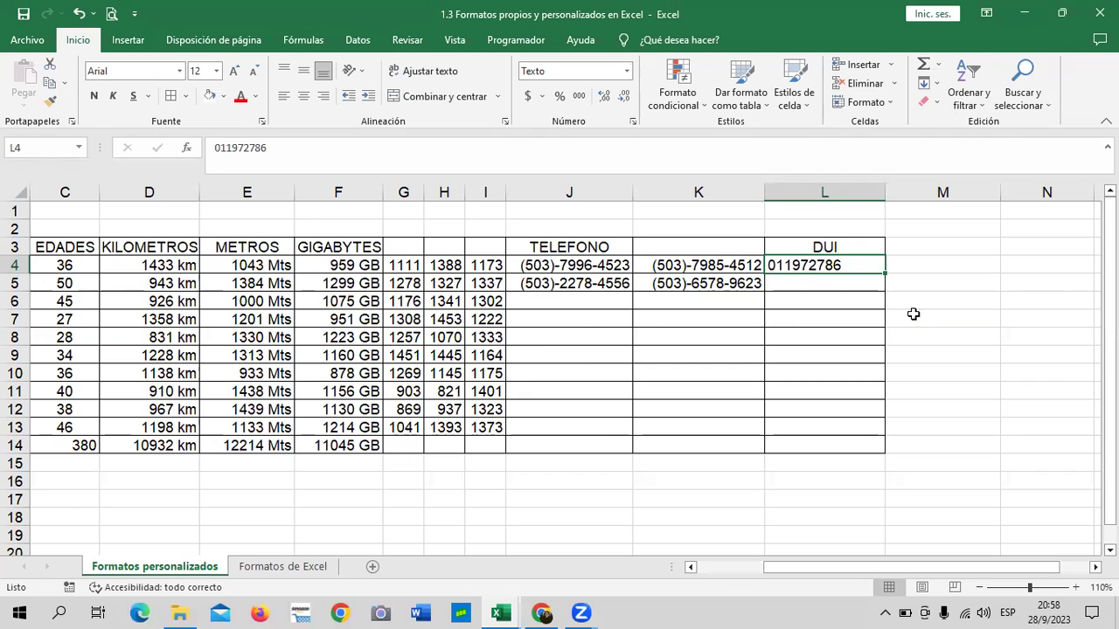
click(862, 282)
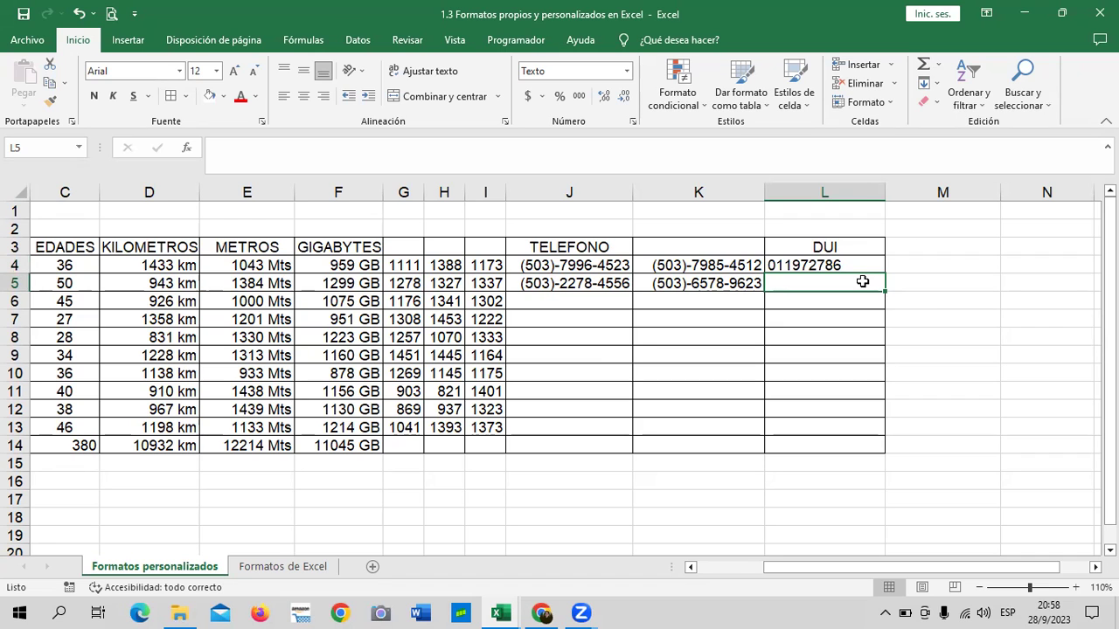
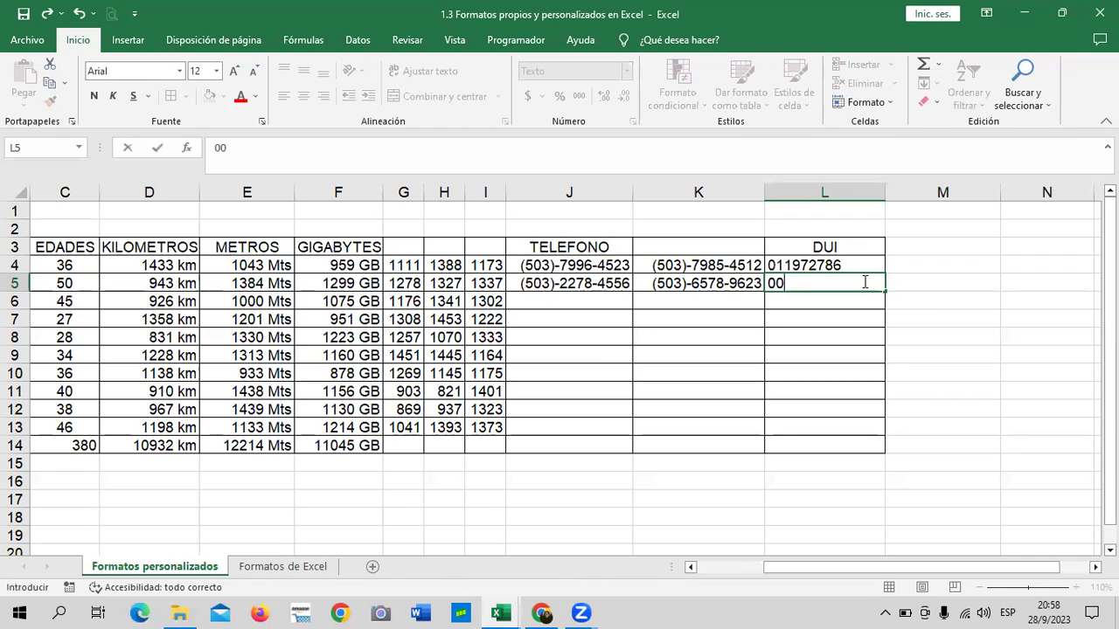
key(Return)
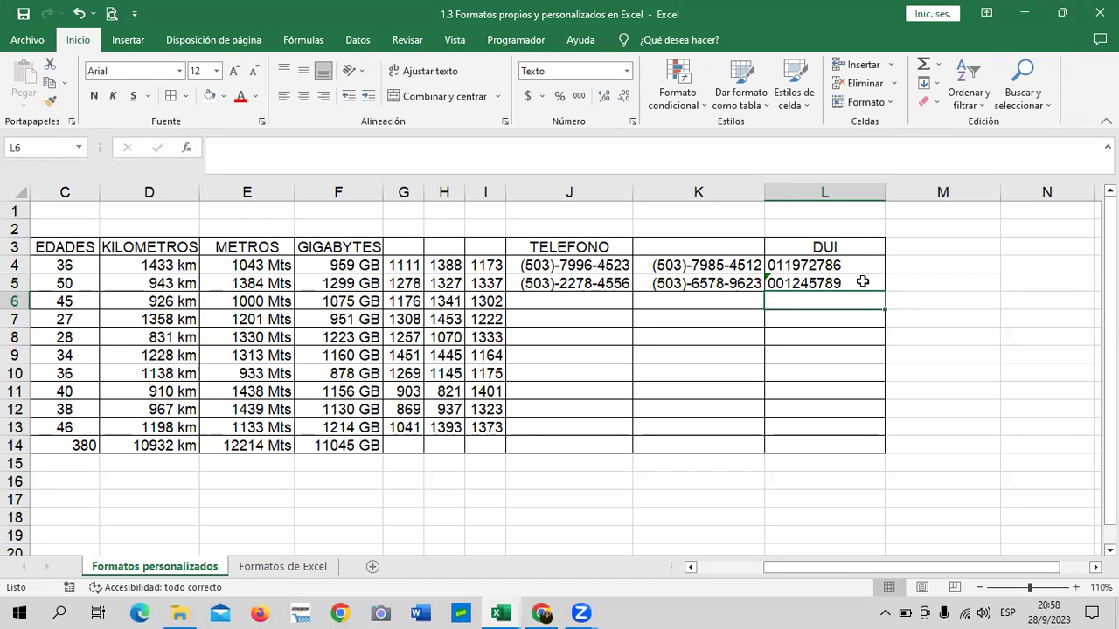
click(862, 282)
click(746, 284)
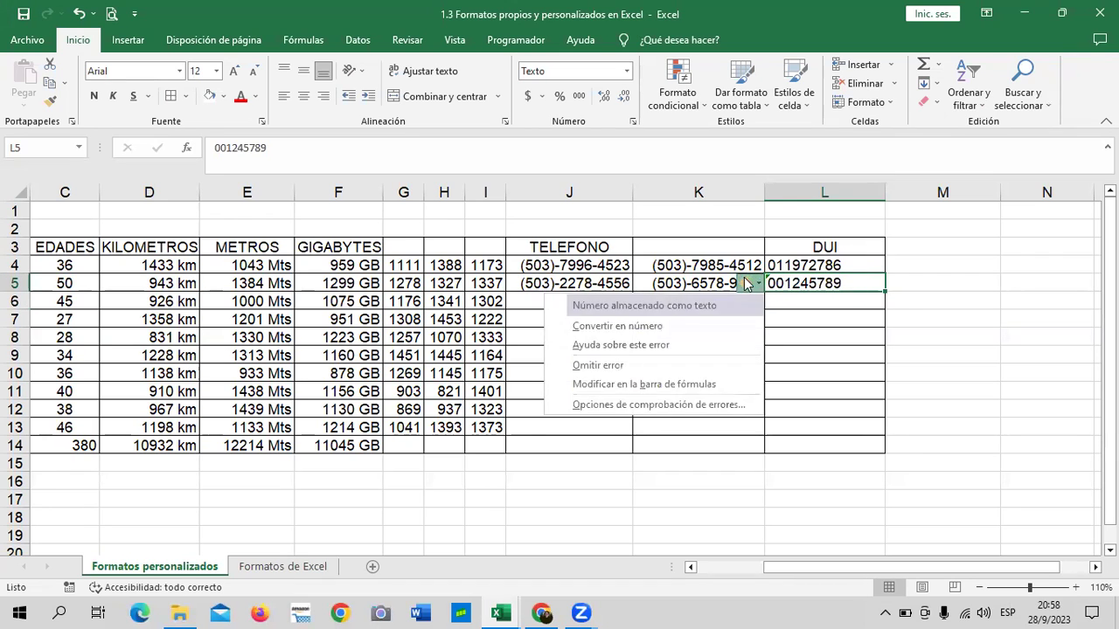
click(599, 363)
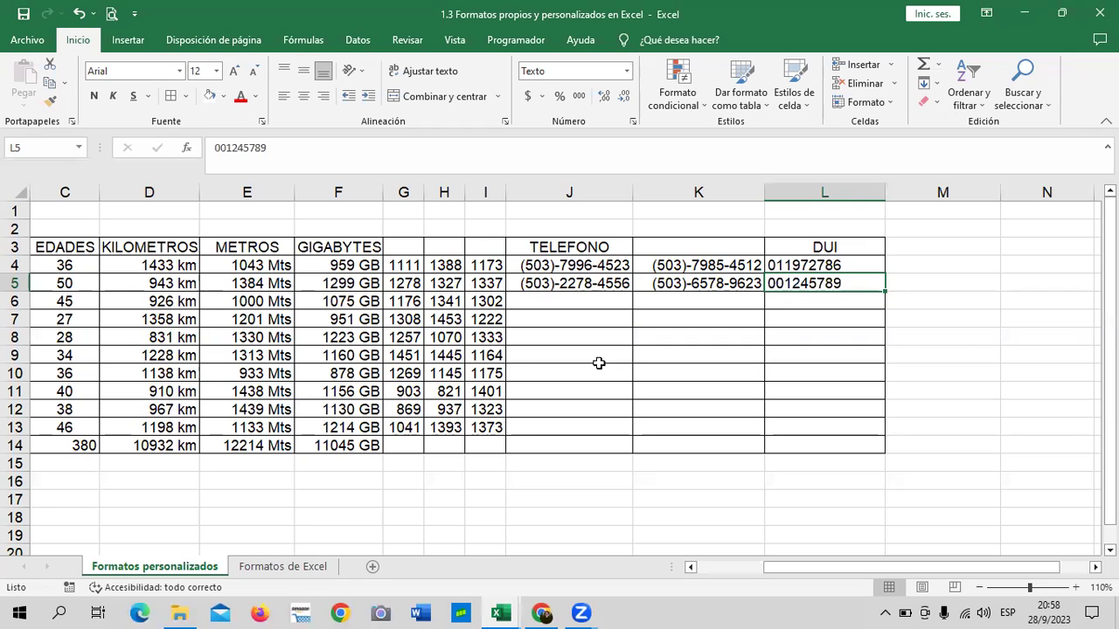
click(1036, 337)
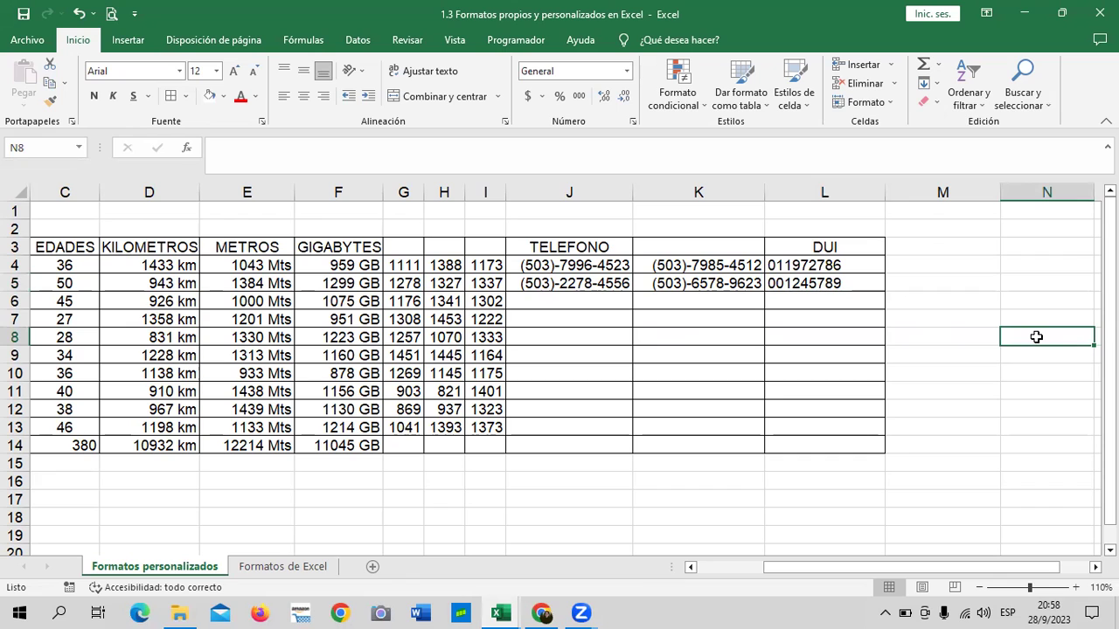
Inspect the DUI entries in L4:L6 and the neighbouring cells in column M
drag(841, 281, 839, 269)
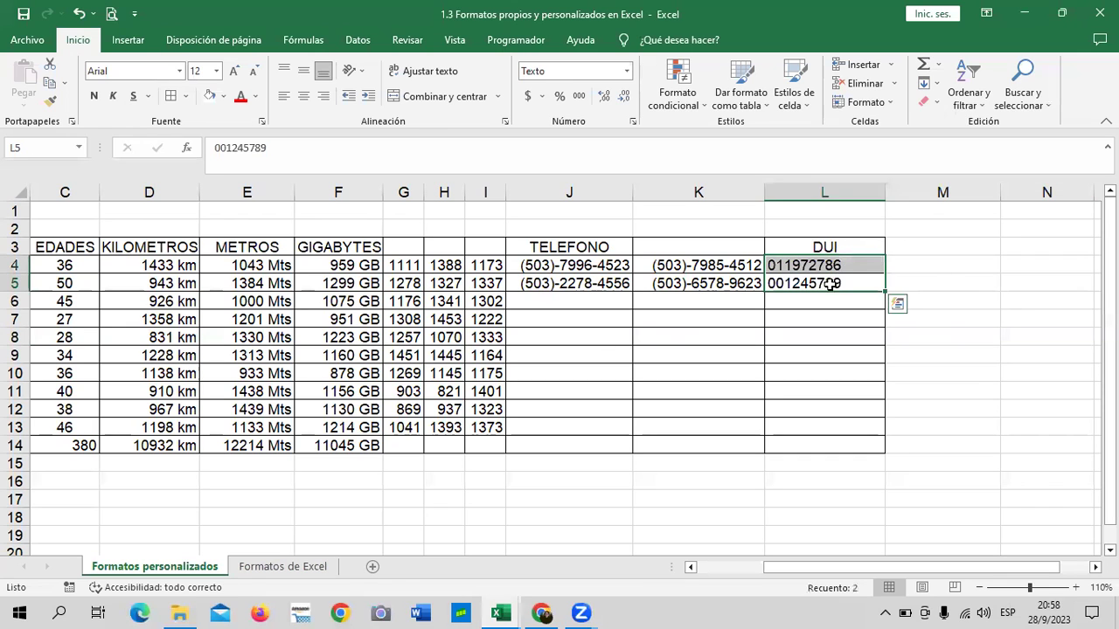
click(825, 286)
click(805, 299)
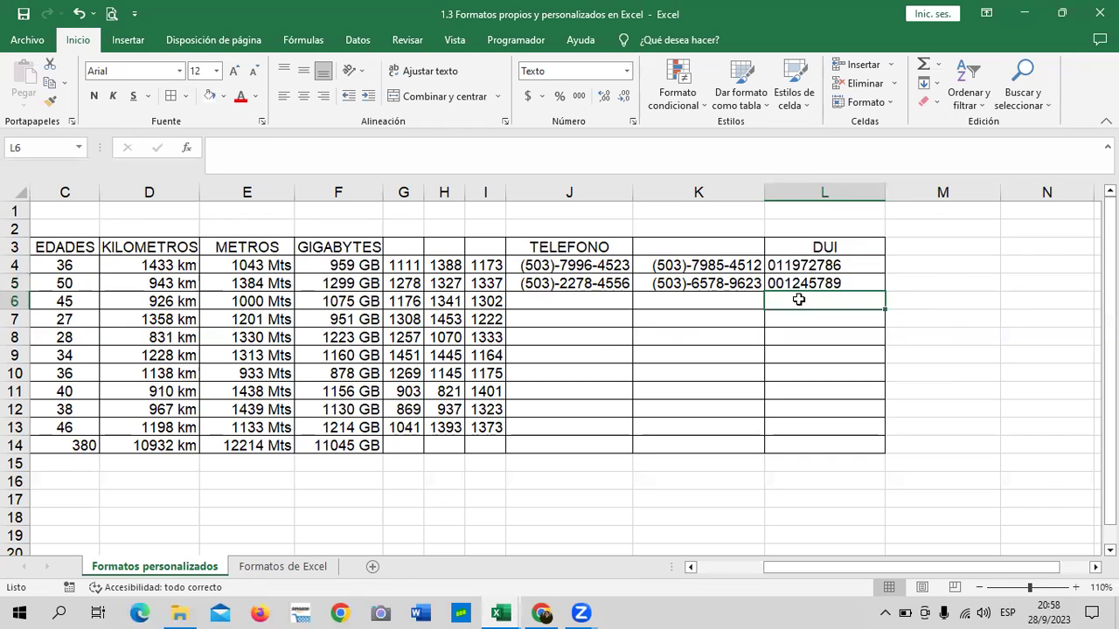
click(796, 271)
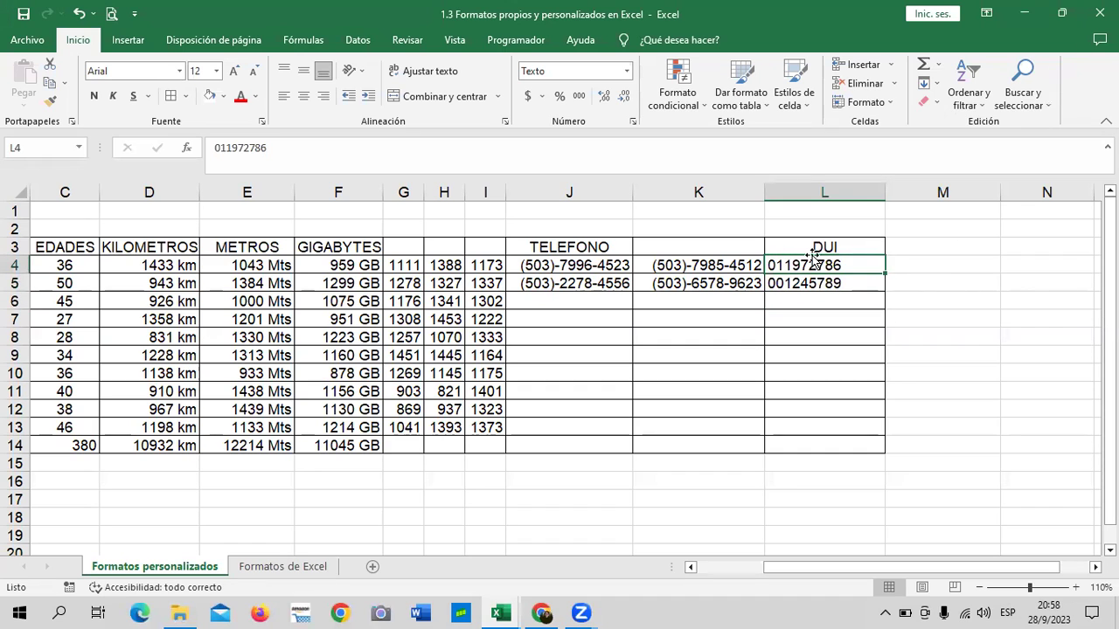
click(935, 272)
click(814, 265)
click(909, 260)
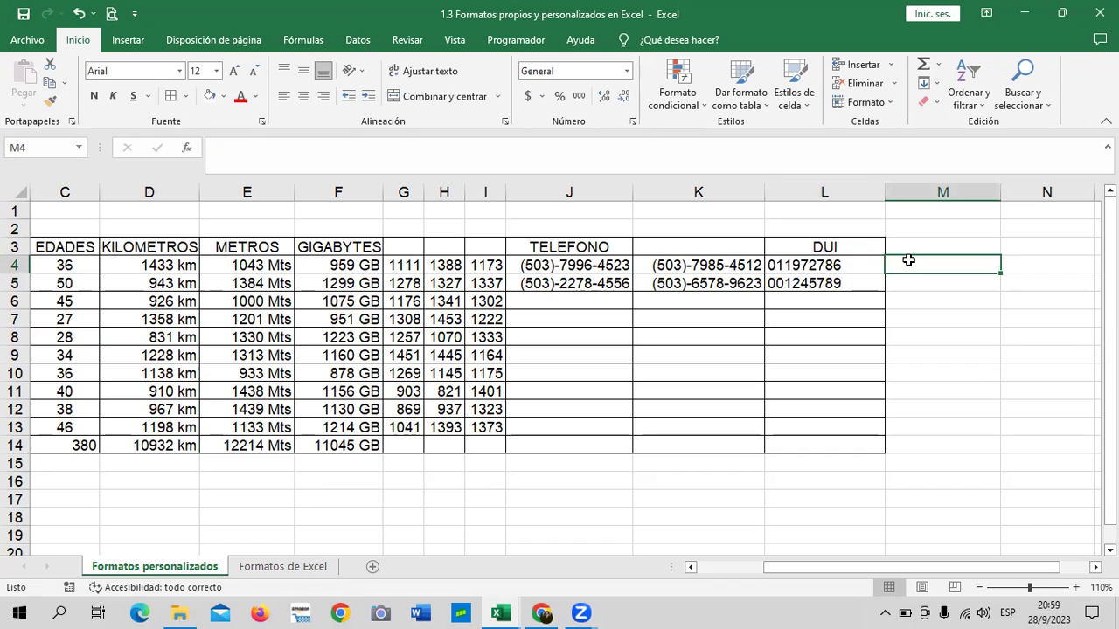
click(850, 301)
click(992, 387)
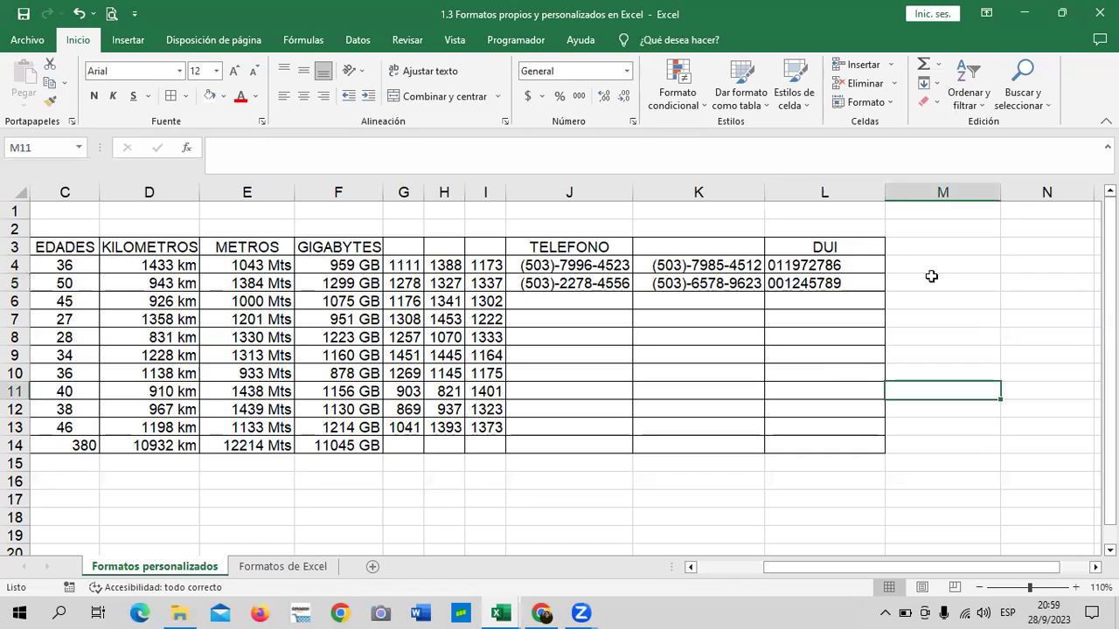
click(284, 567)
click(209, 566)
click(843, 265)
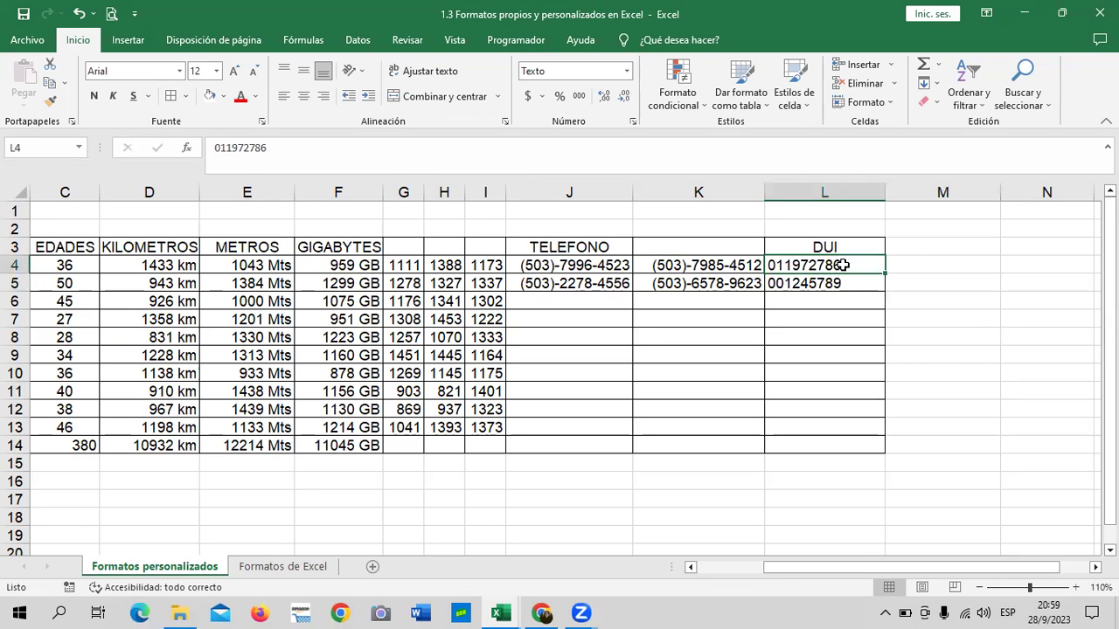
Apply Todos los bordes to the empty range M4:M14
drag(946, 265, 935, 437)
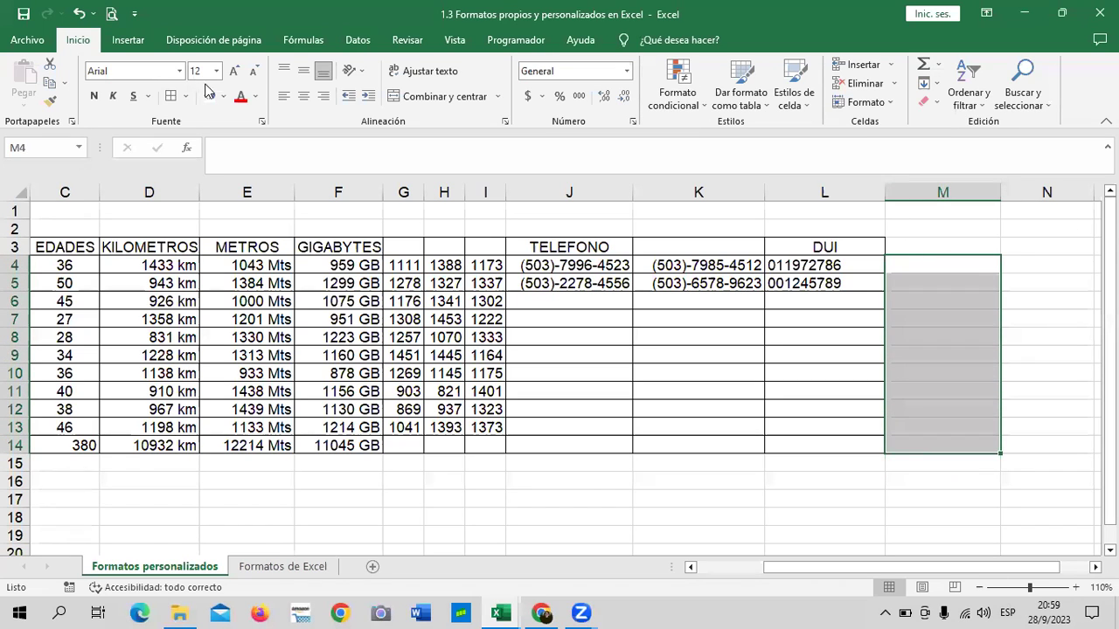
click(181, 101)
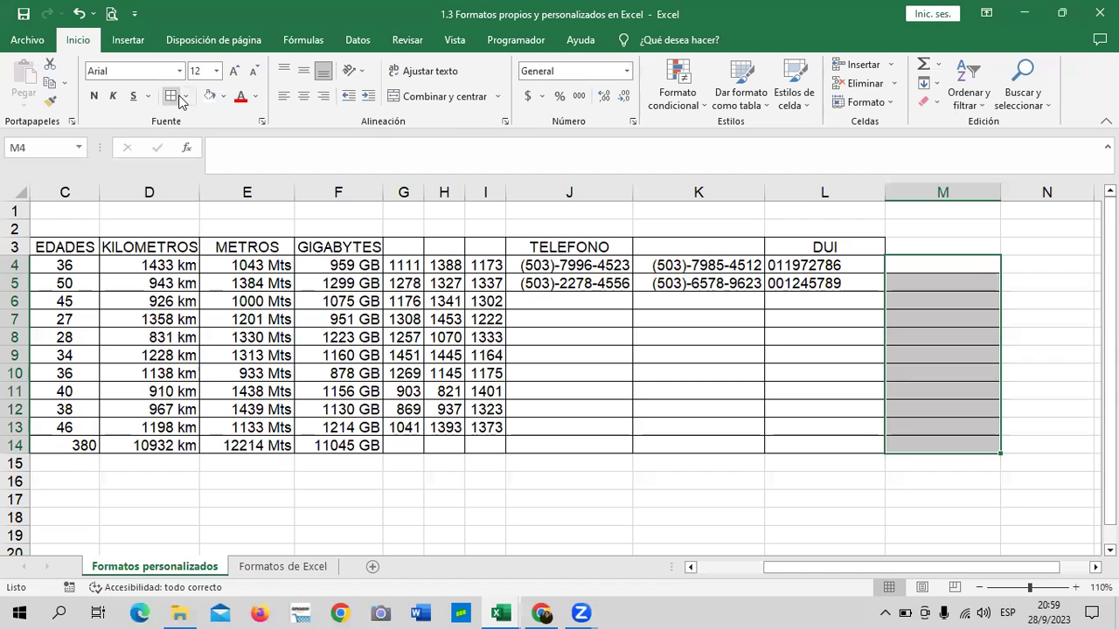
click(1021, 335)
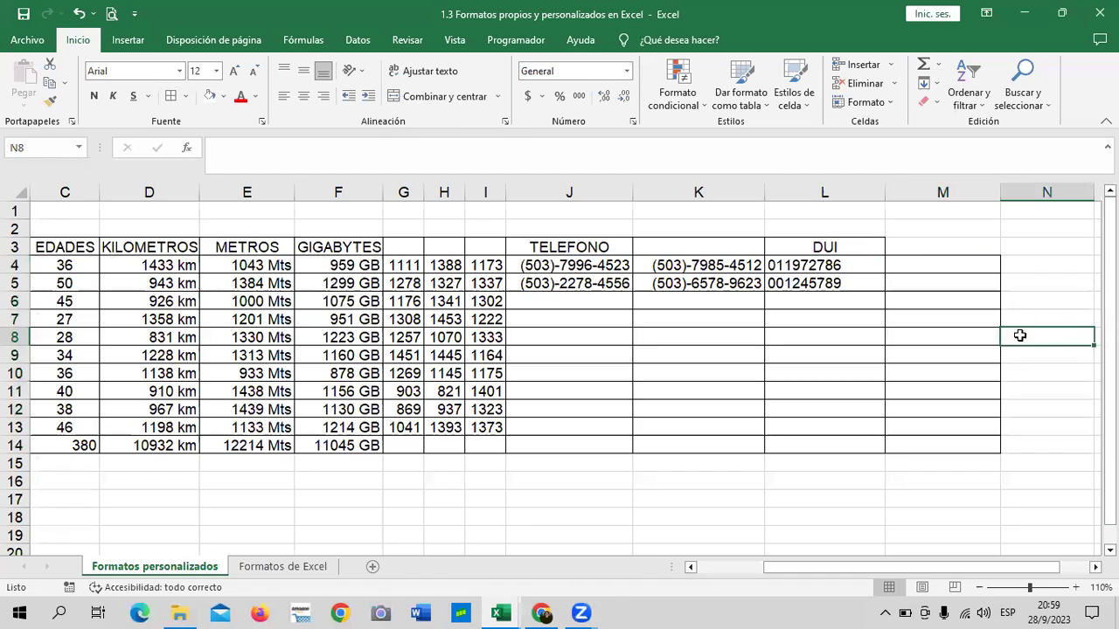
Enter ´01187845 in M4 with a leading apostrophe, after clearing stray characters
click(913, 265)
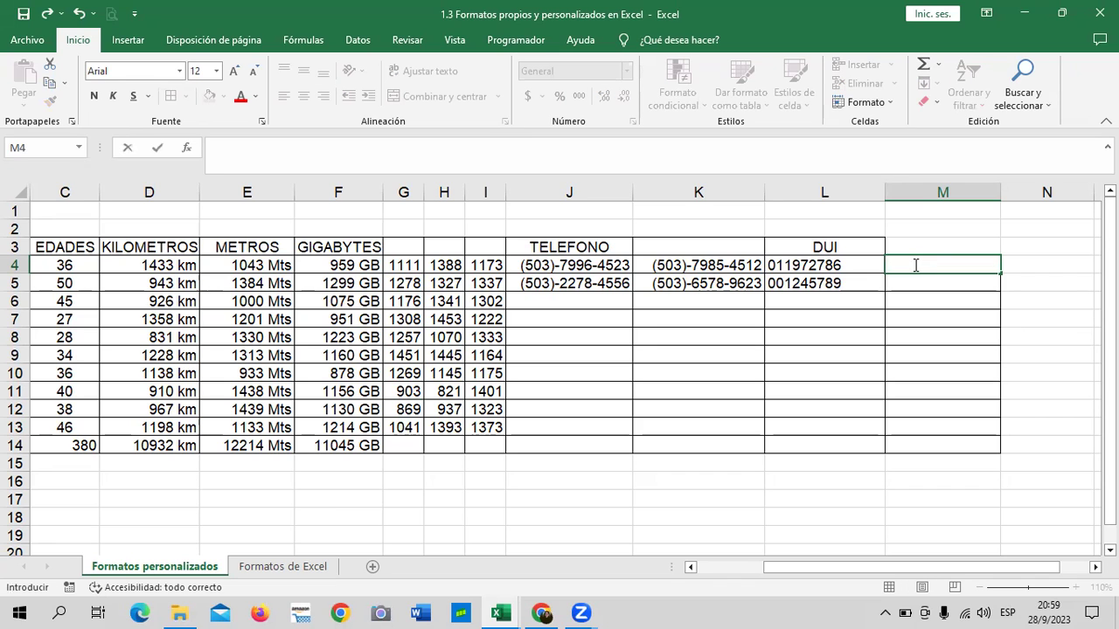
key(Escape)
key(BackSpace)
key(BackSpace)
key(BackSpace)
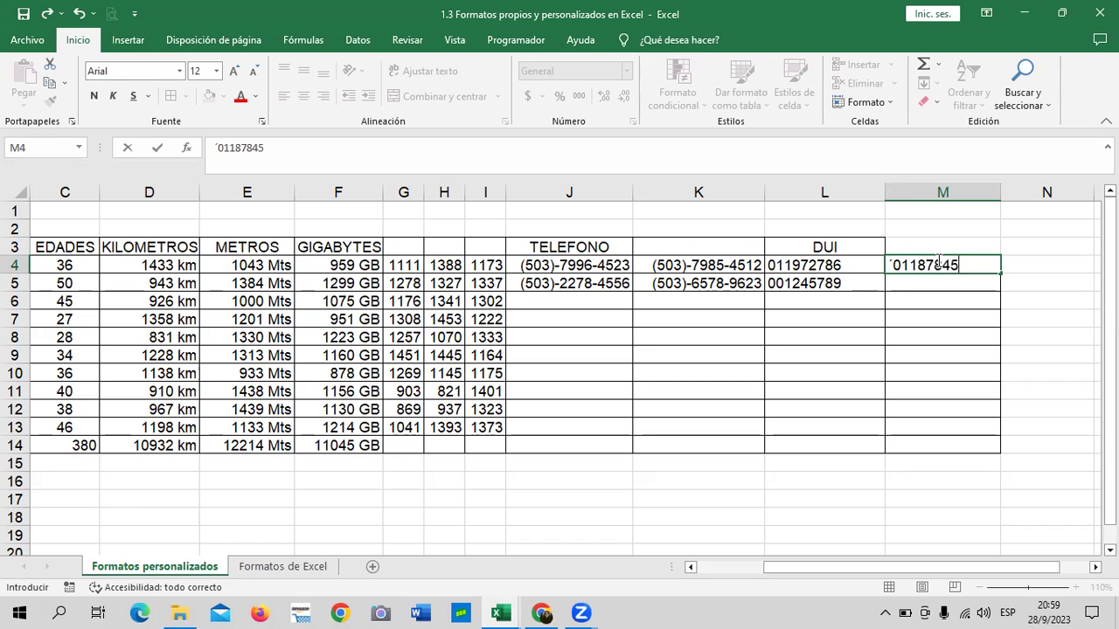
key(Return)
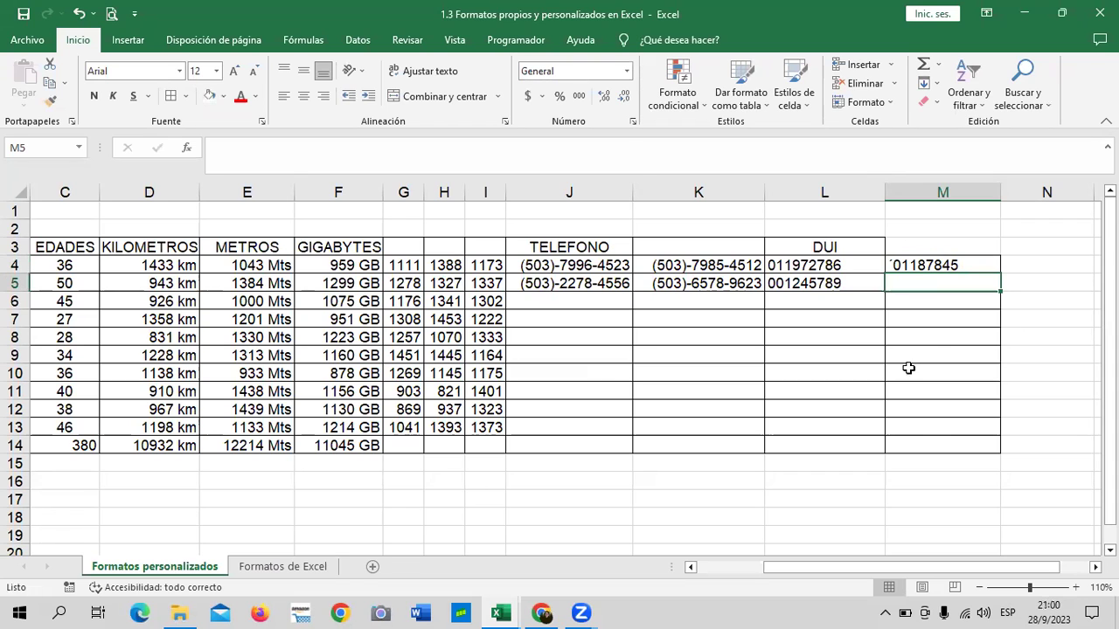
click(935, 266)
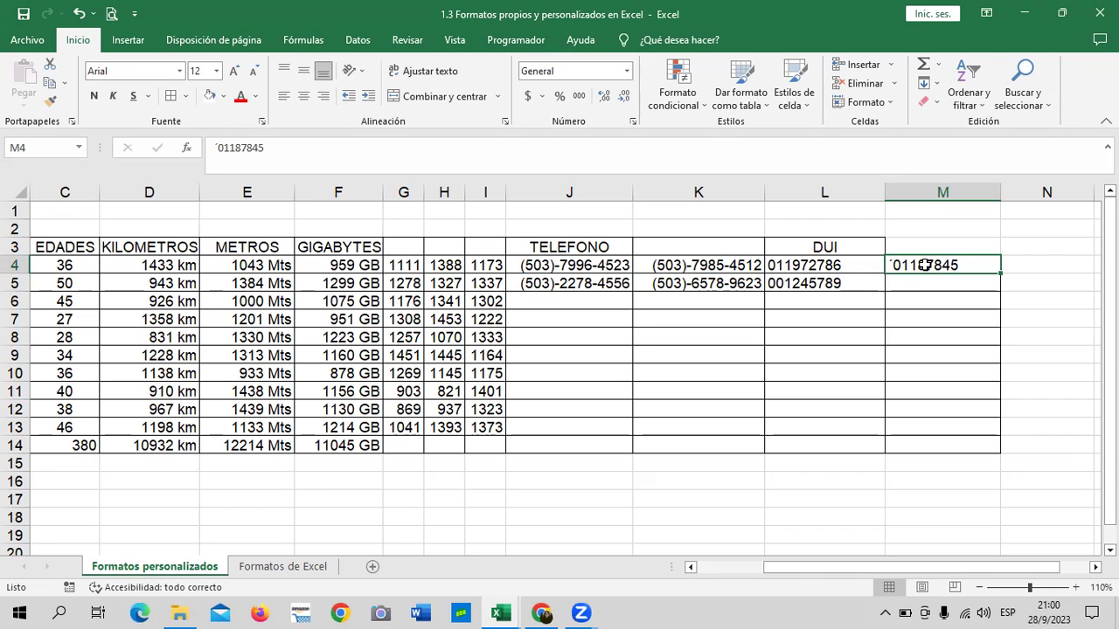
click(937, 285)
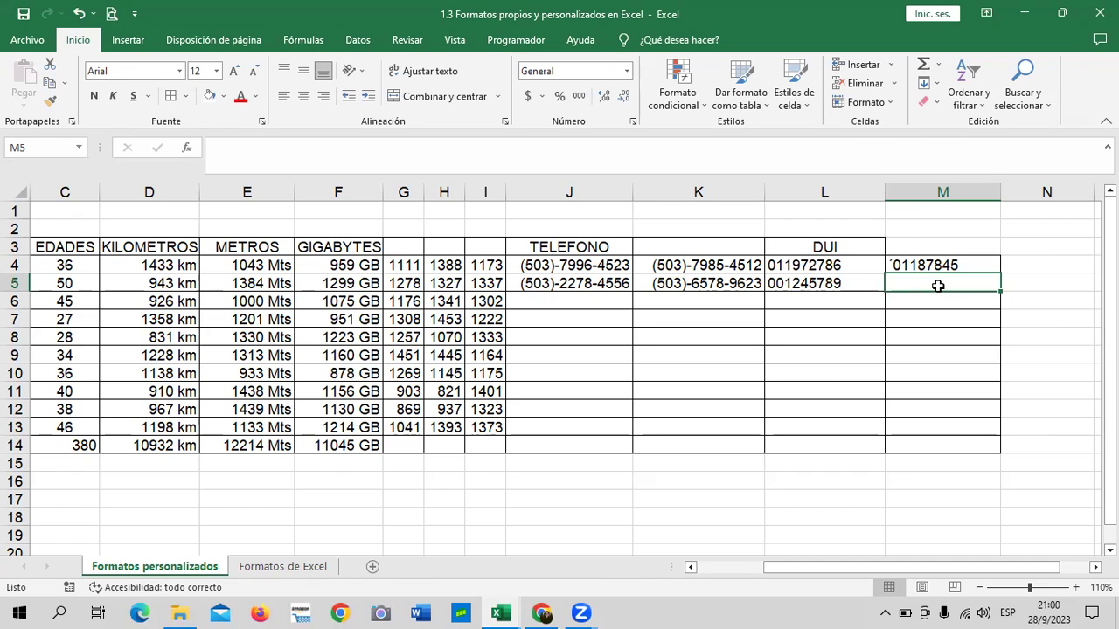
text('0078456)
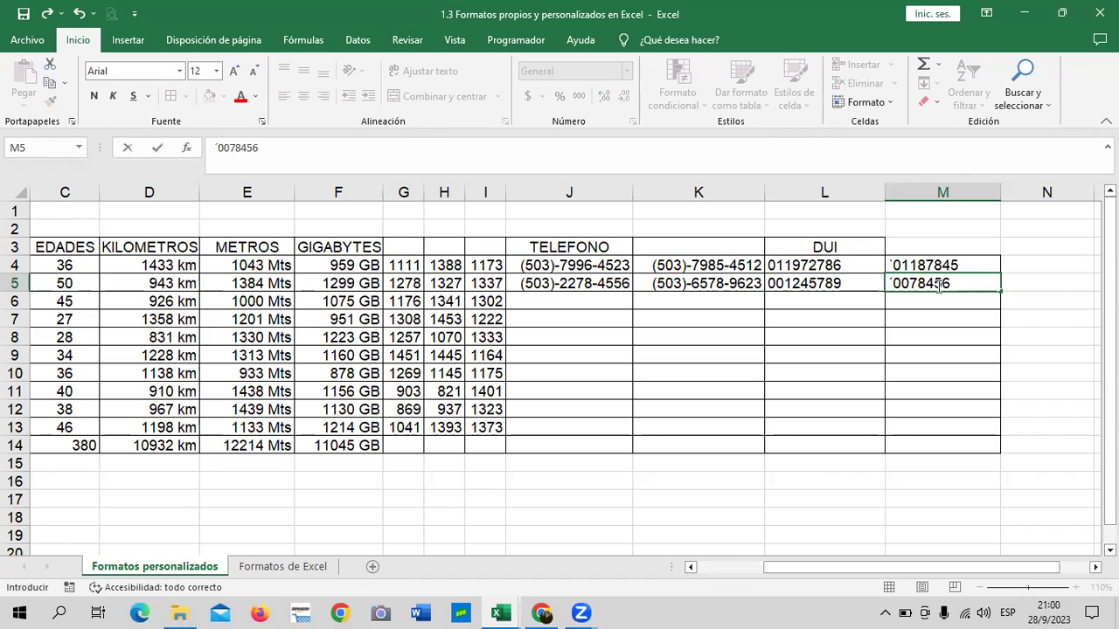
key(Return)
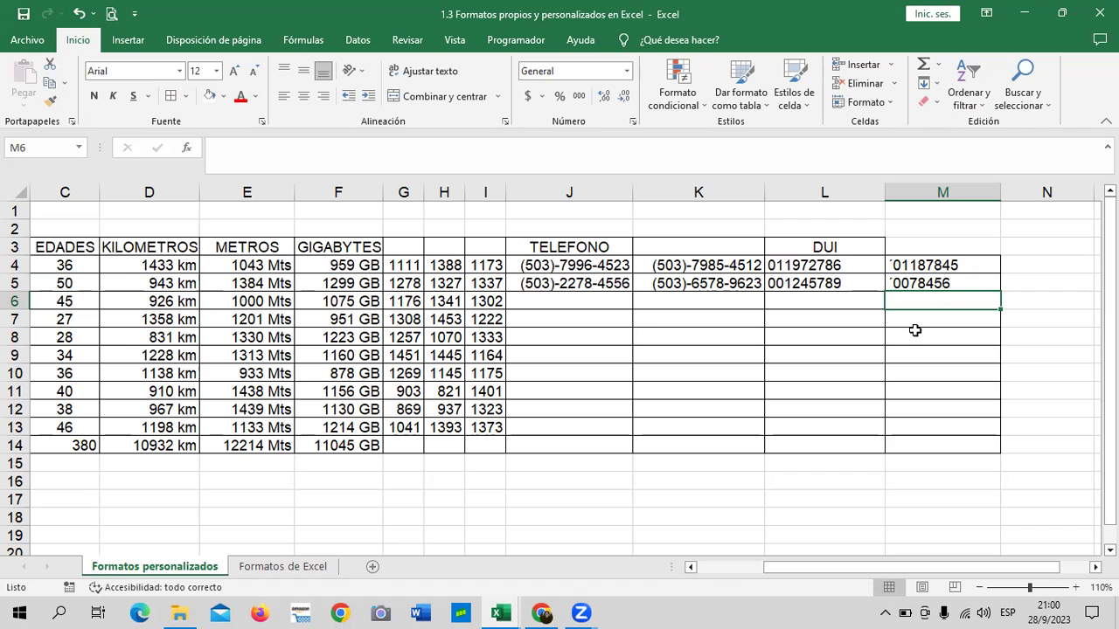
text(´0000124578)
key(Return)
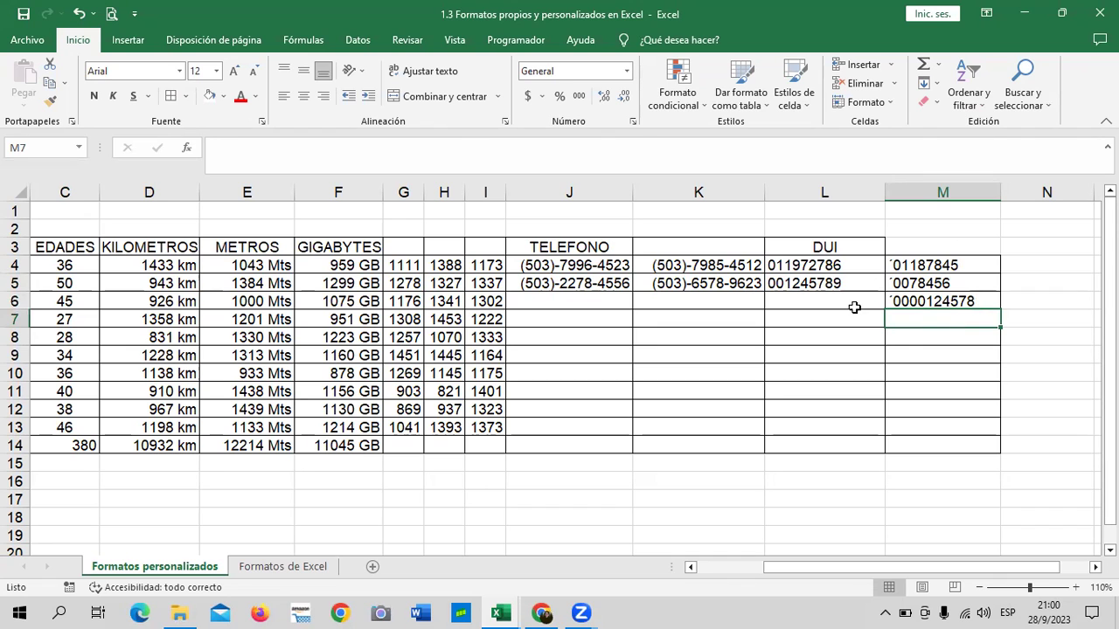
click(825, 300)
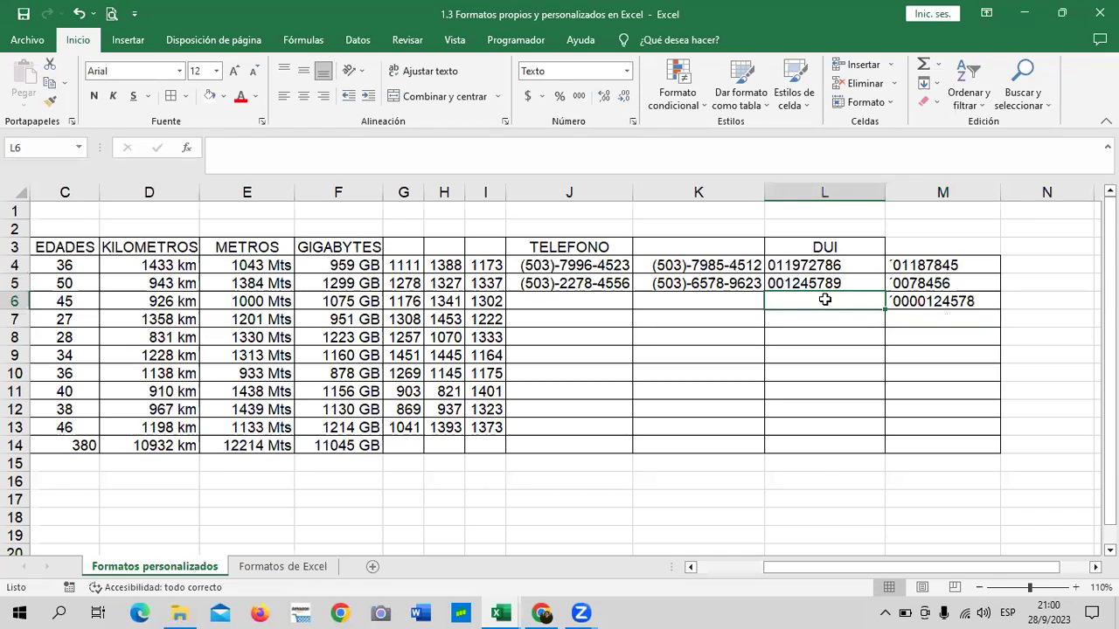
text(00154879)
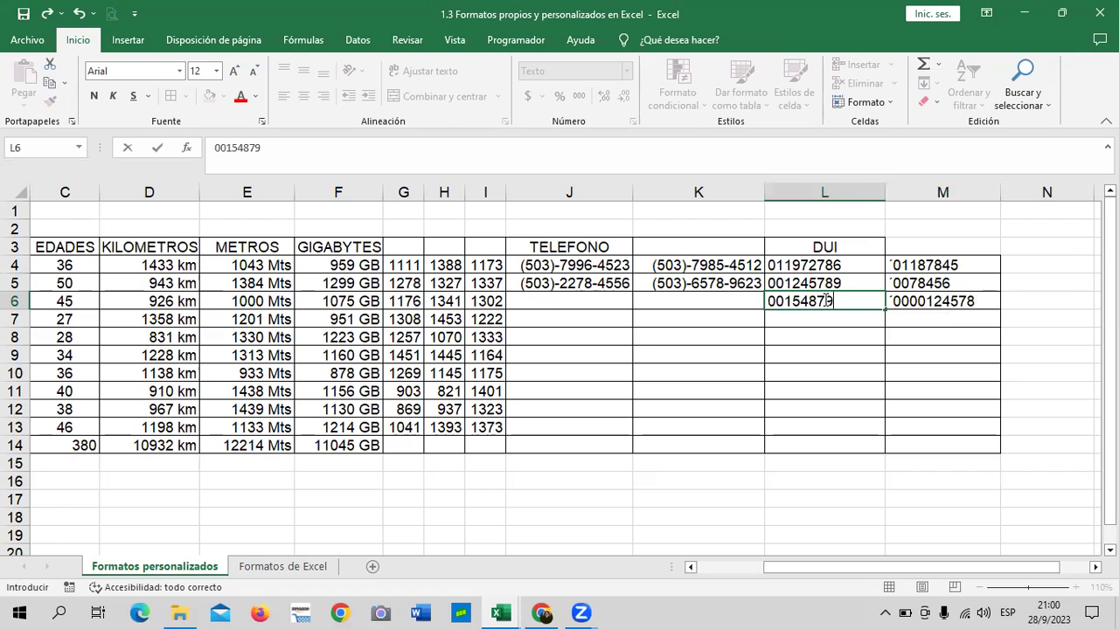
key(Return)
Read the number-stored-as-text warning on L6, then move off the cell
click(802, 300)
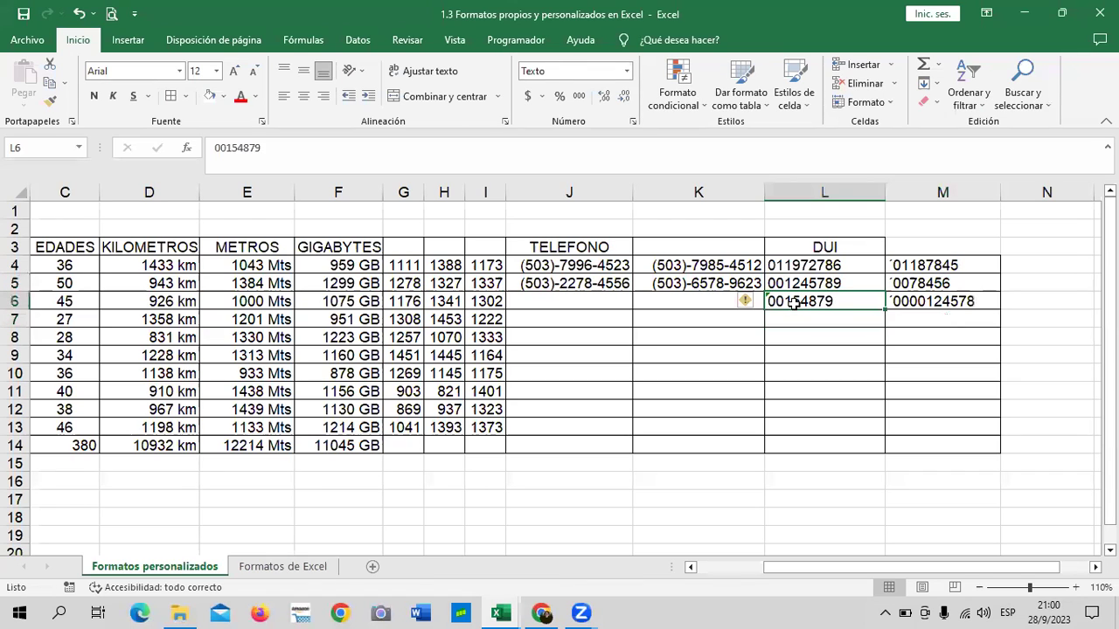
click(750, 301)
click(778, 301)
mouse_move(753, 306)
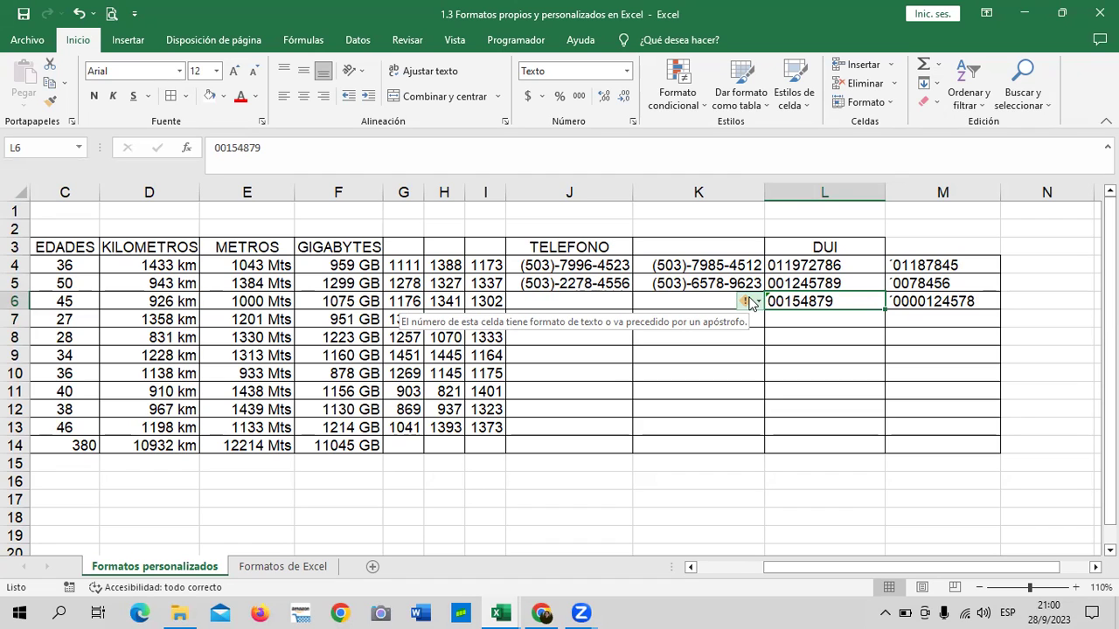
key(Return)
click(877, 367)
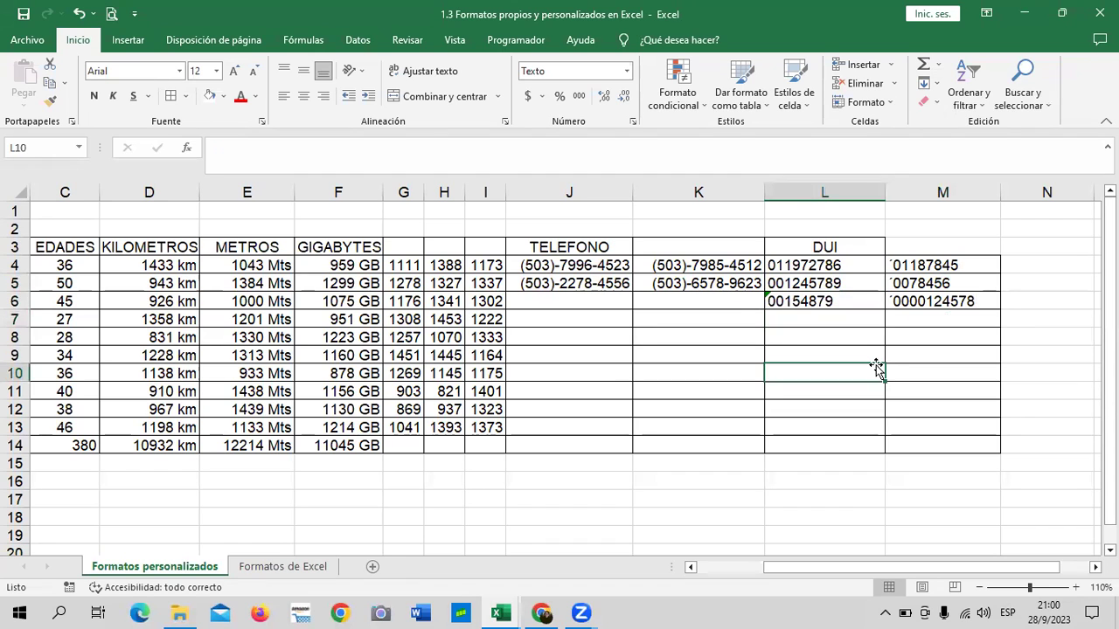